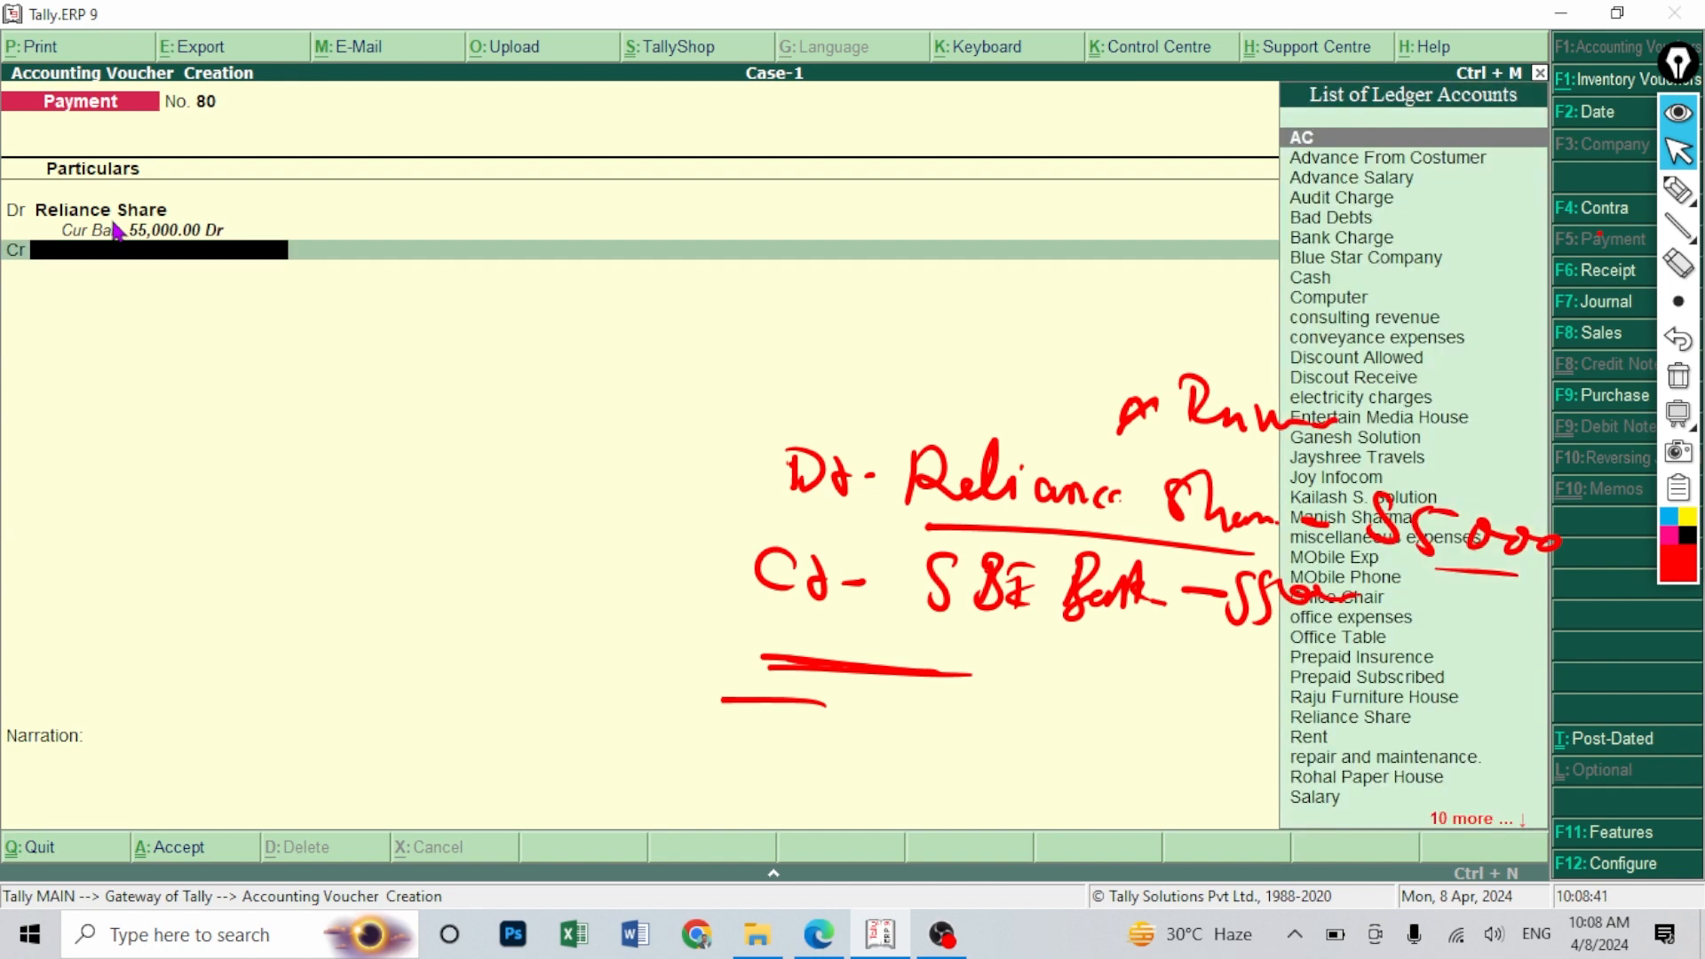
- Credit SBI Bank with 55,000 against Reliance Share and save the payment voucher
{"action": "type", "text": "sb"}
{"action": "key", "text": "Return"}
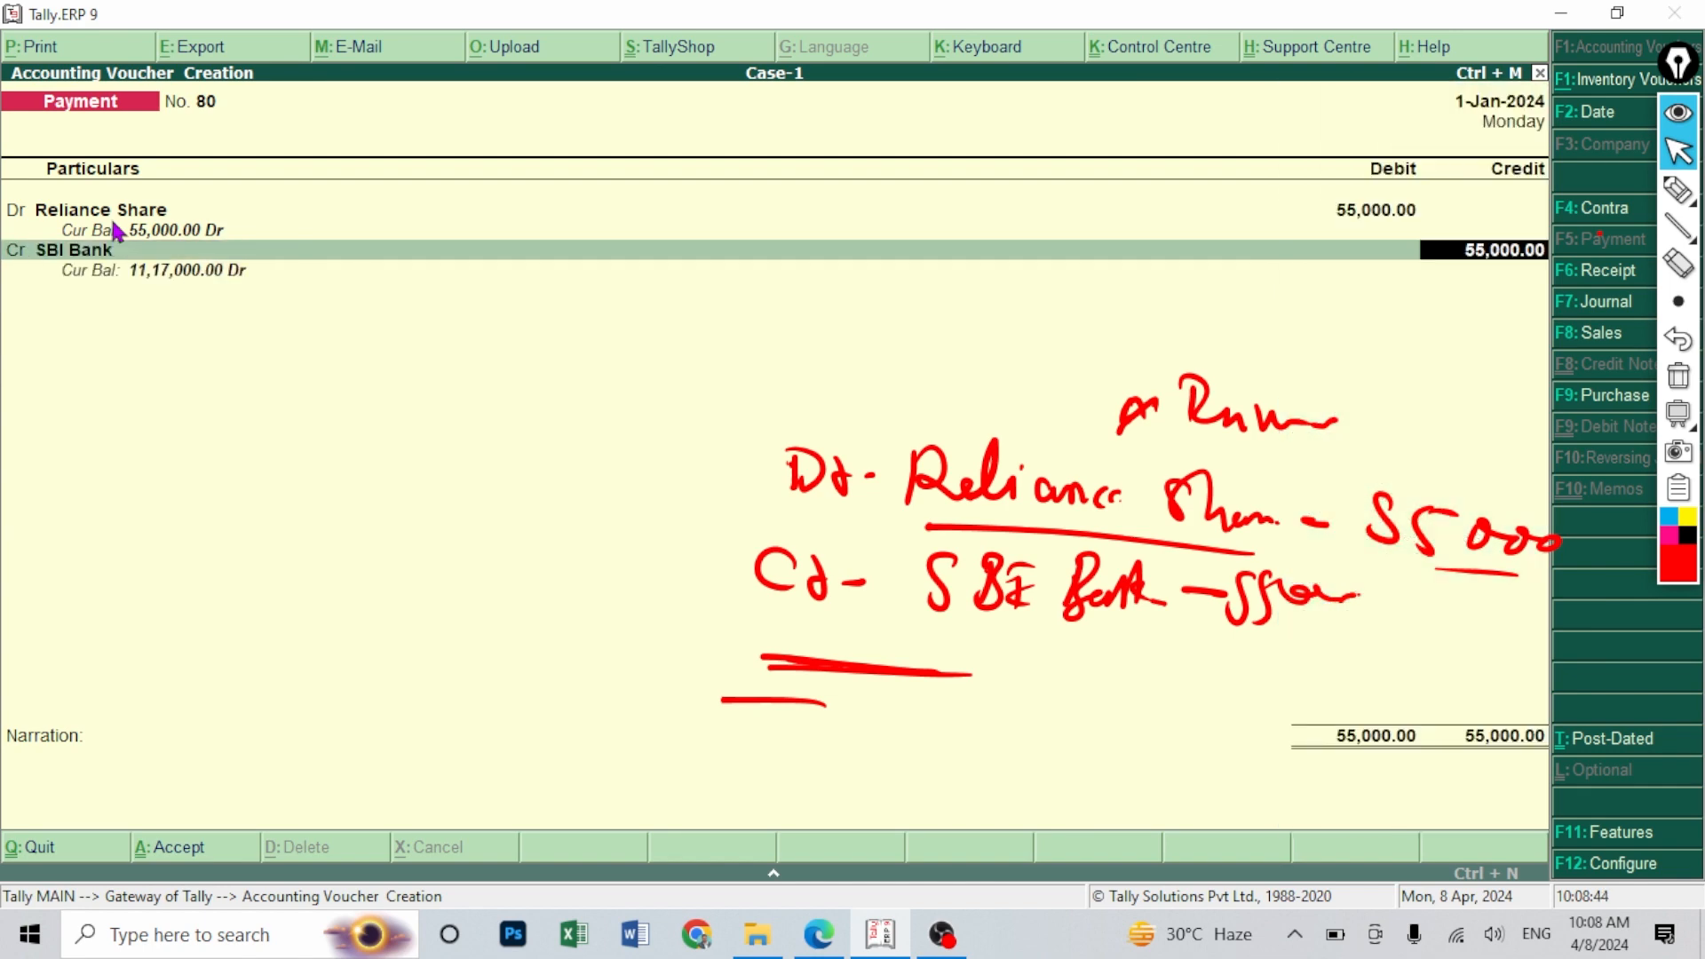
{"action": "key", "text": "Return"}
{"action": "key", "text": "Return"}
{"action": "key", "text": "Return"}
{"action": "key", "text": "Return"}
{"action": "key", "text": "Return"}
{"action": "key", "text": "Return"}
{"action": "key", "text": "Return"}
{"action": "key", "text": "Return"}
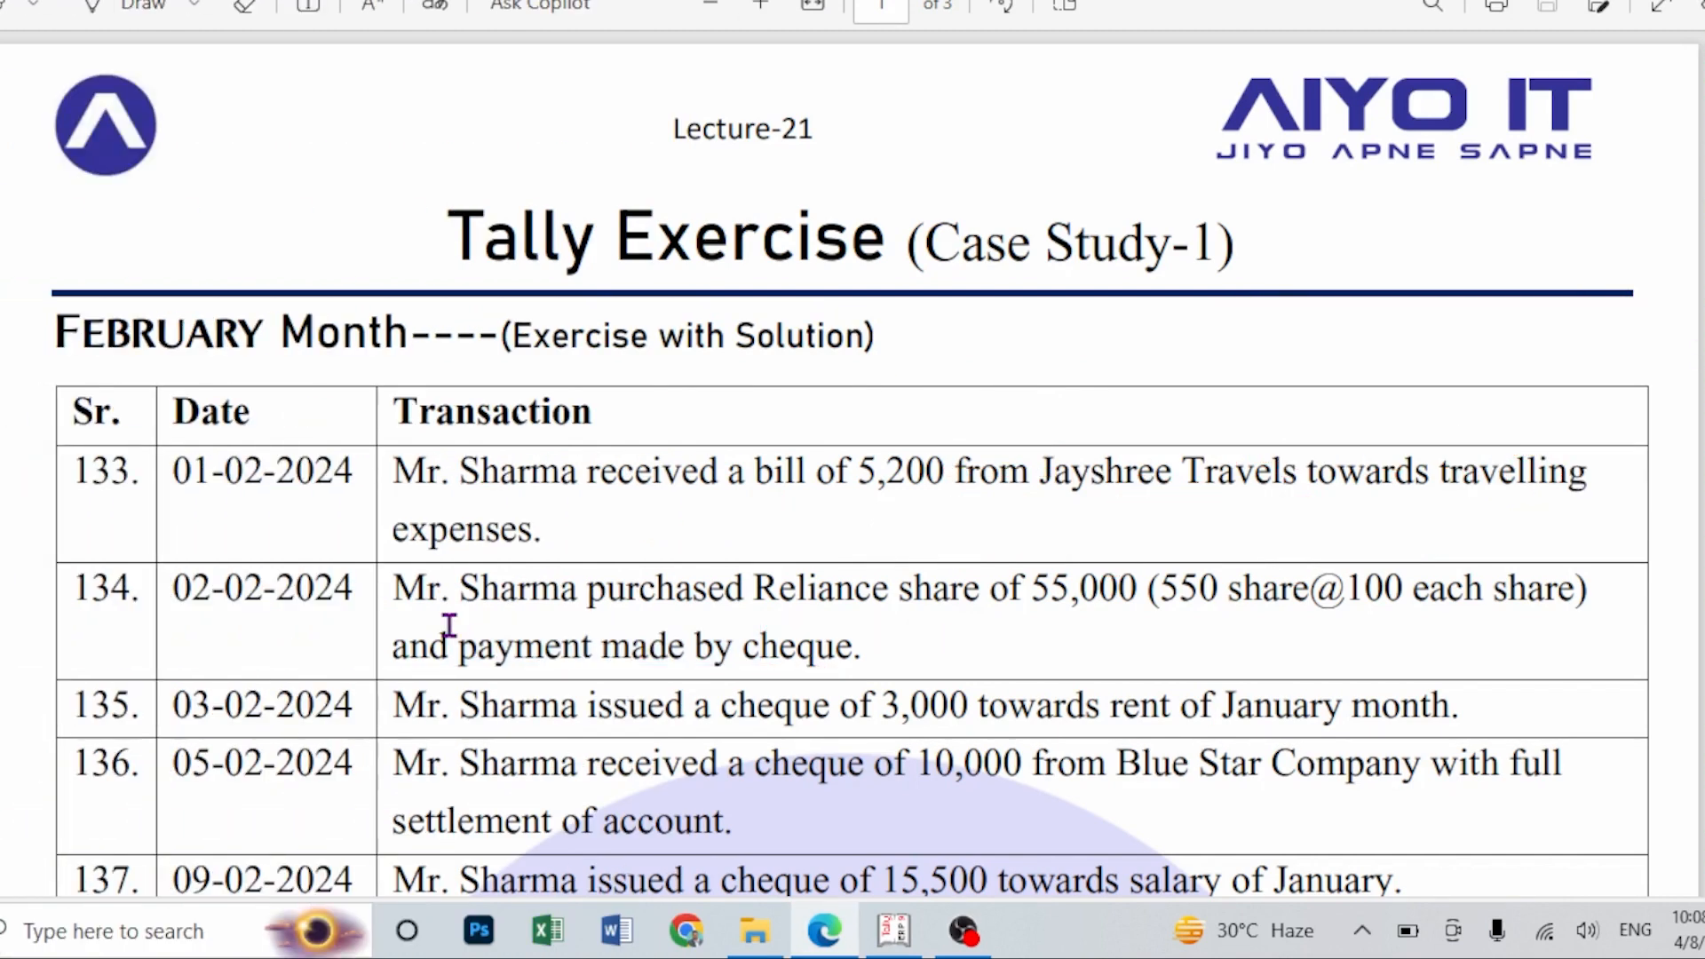
- Check transaction 135 in the exercise PDF, then debit Rent with 3,000 in a new payment voucher in Tally
{"action": "scroll", "coordinate": [444, 622], "scroll_direction": "down", "scroll_amount": 3}
{"action": "left_click_drag", "start_coordinate": [393, 428], "coordinate": [901, 432]}
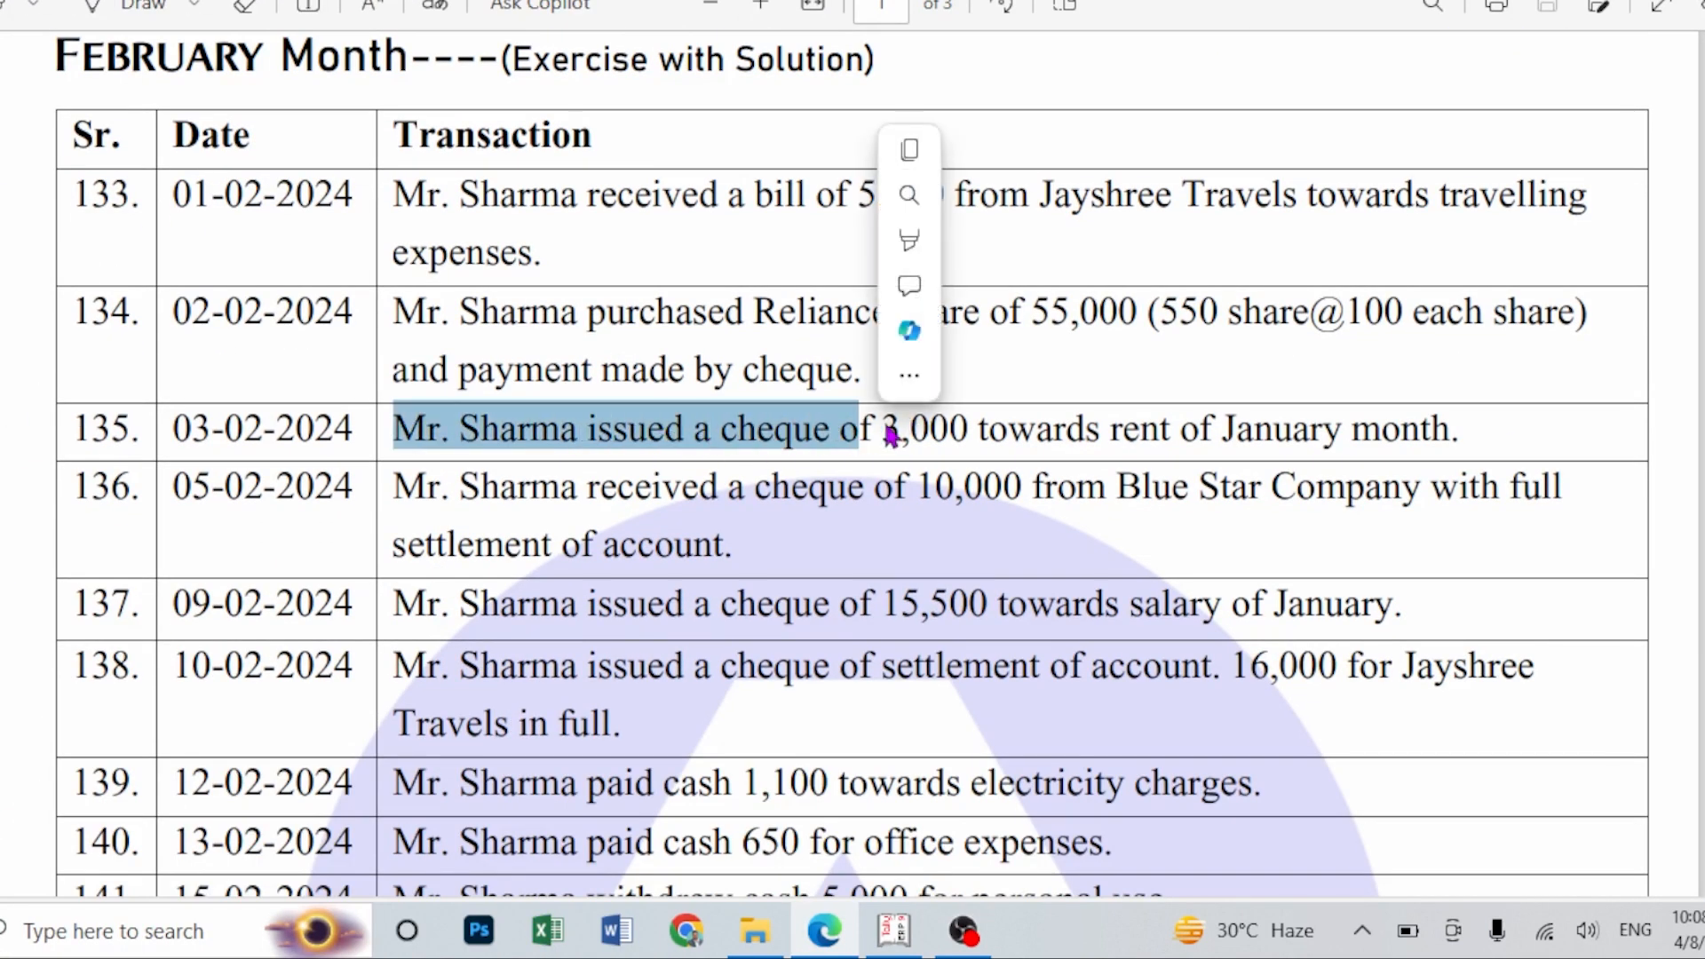
{"action": "left_click", "coordinate": [984, 433]}
{"action": "left_click_drag", "start_coordinate": [1108, 433], "coordinate": [1335, 451]}
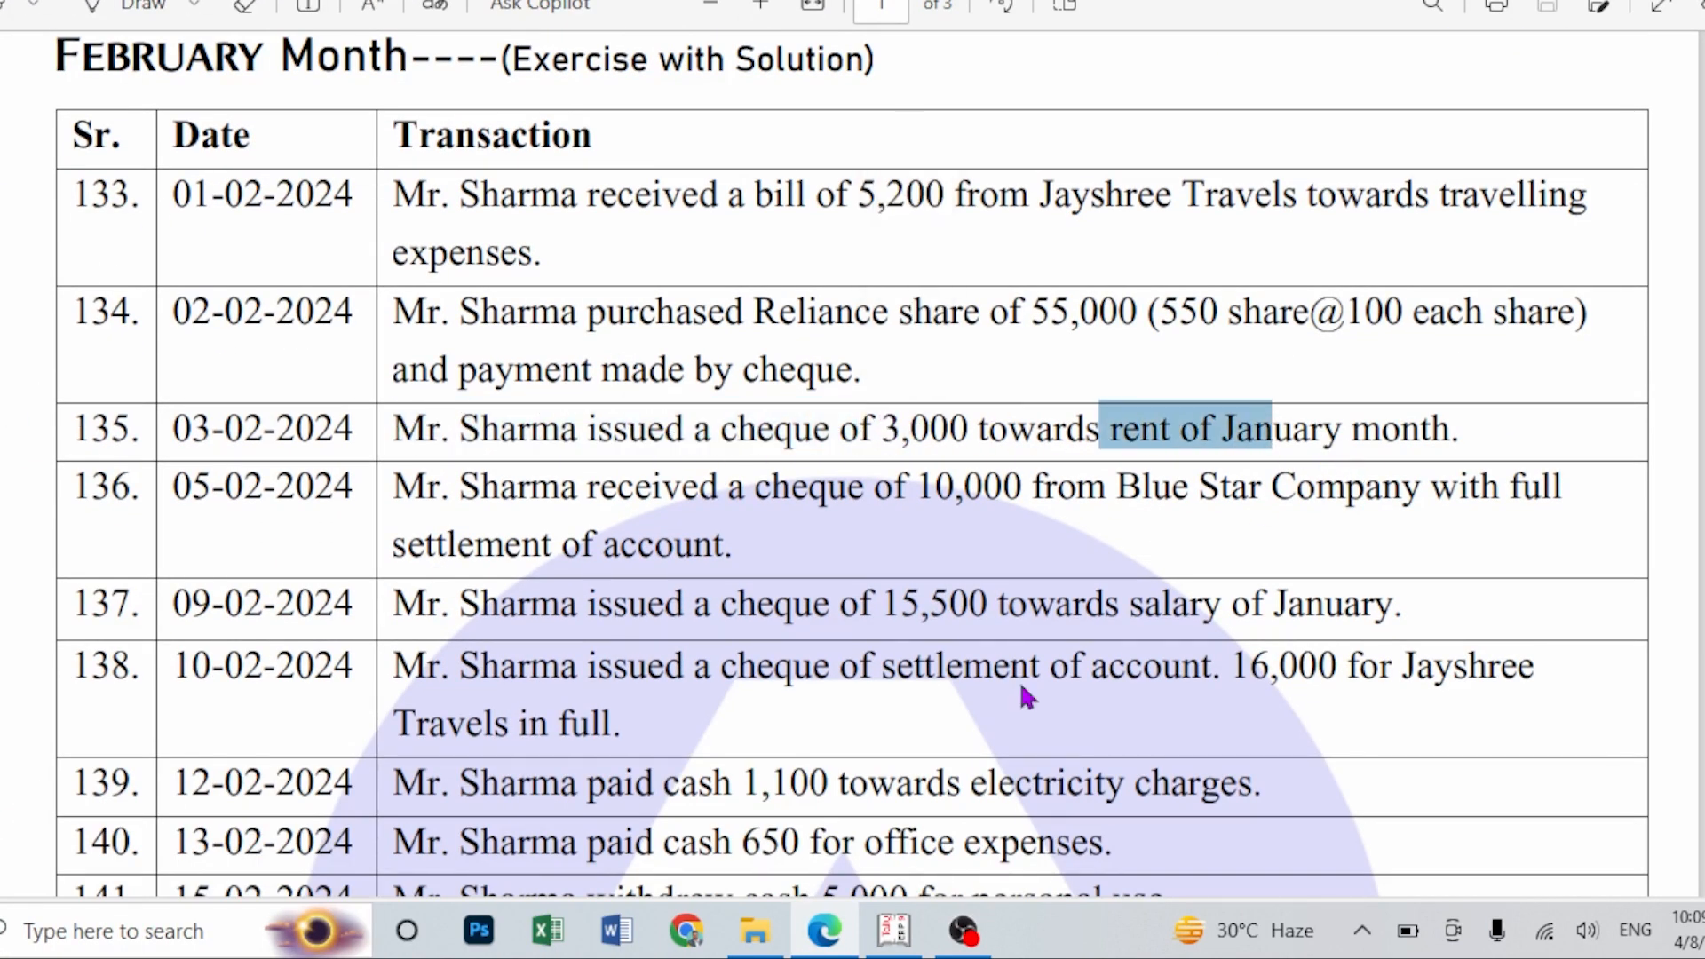
{"action": "left_click", "coordinate": [896, 935]}
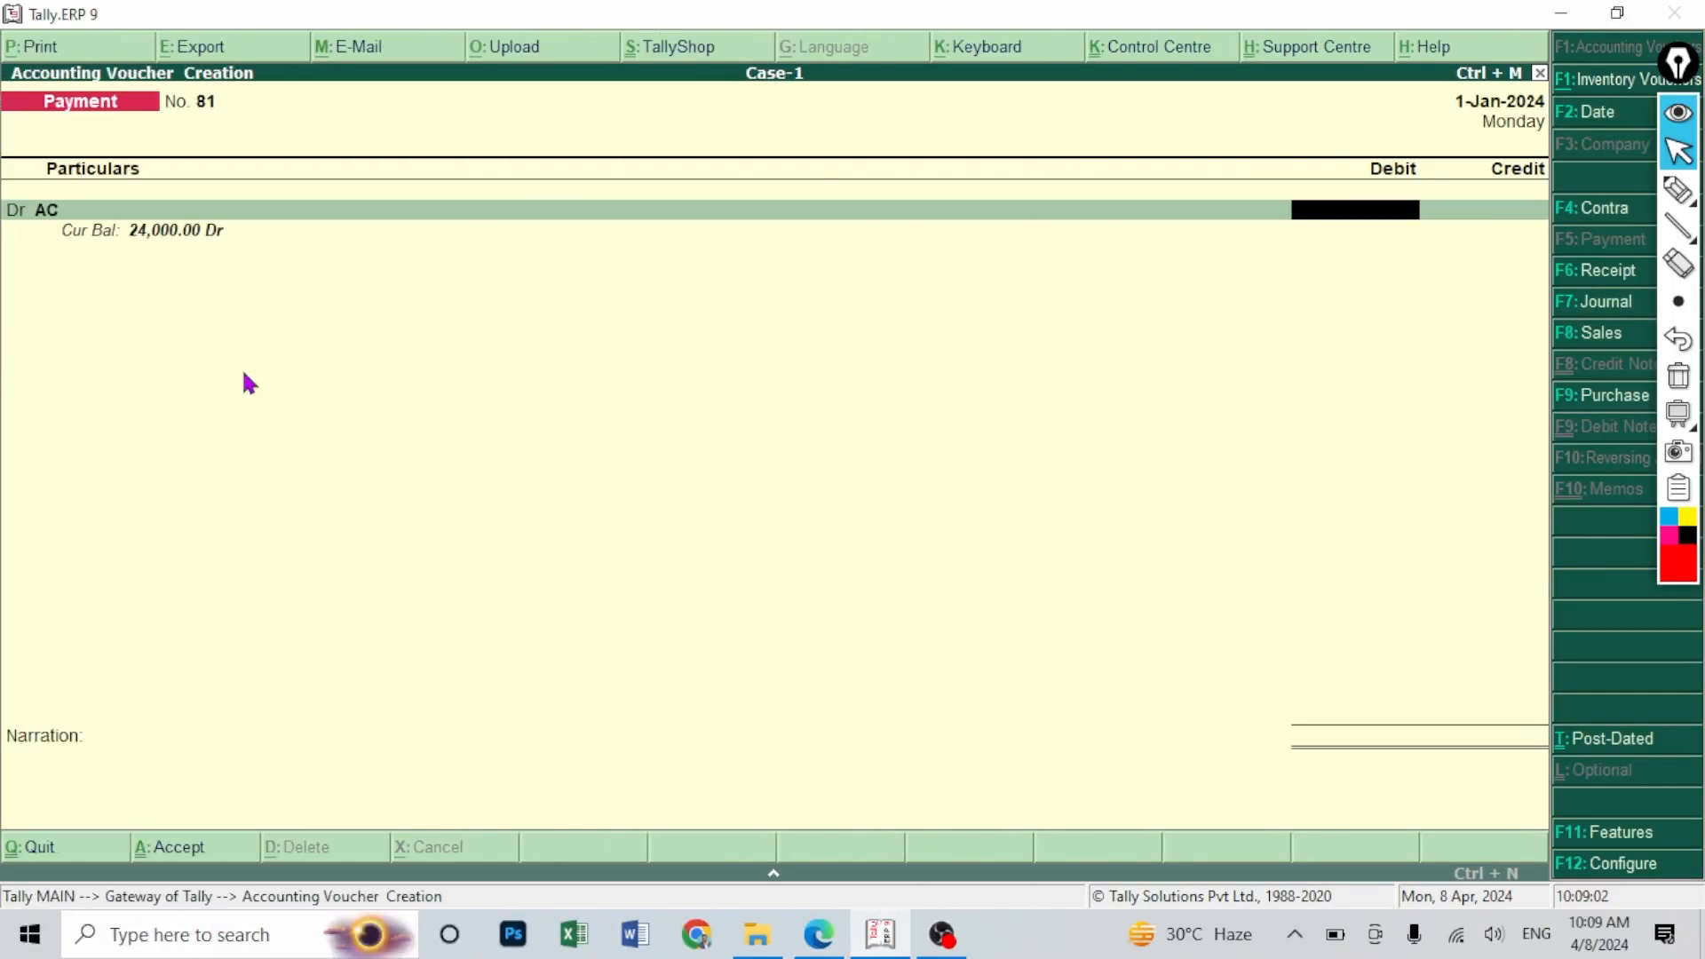
{"action": "key", "text": "BackSpace"}
{"action": "type", "text": "Ren"}
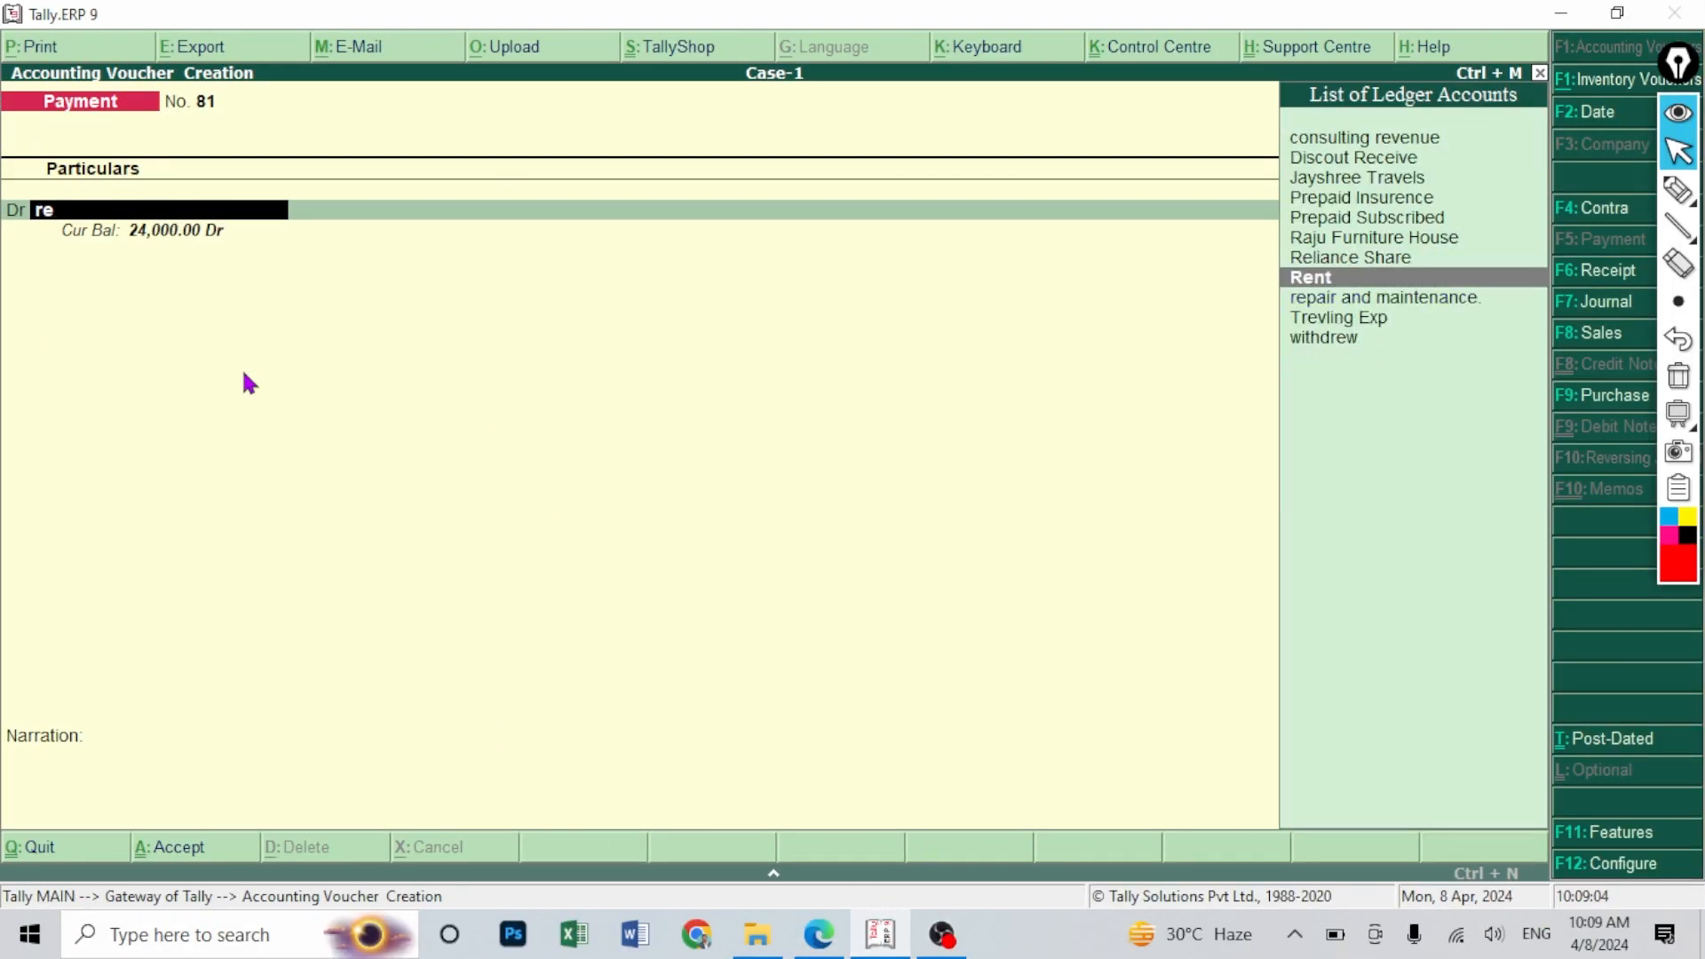
{"action": "key", "text": "Return"}
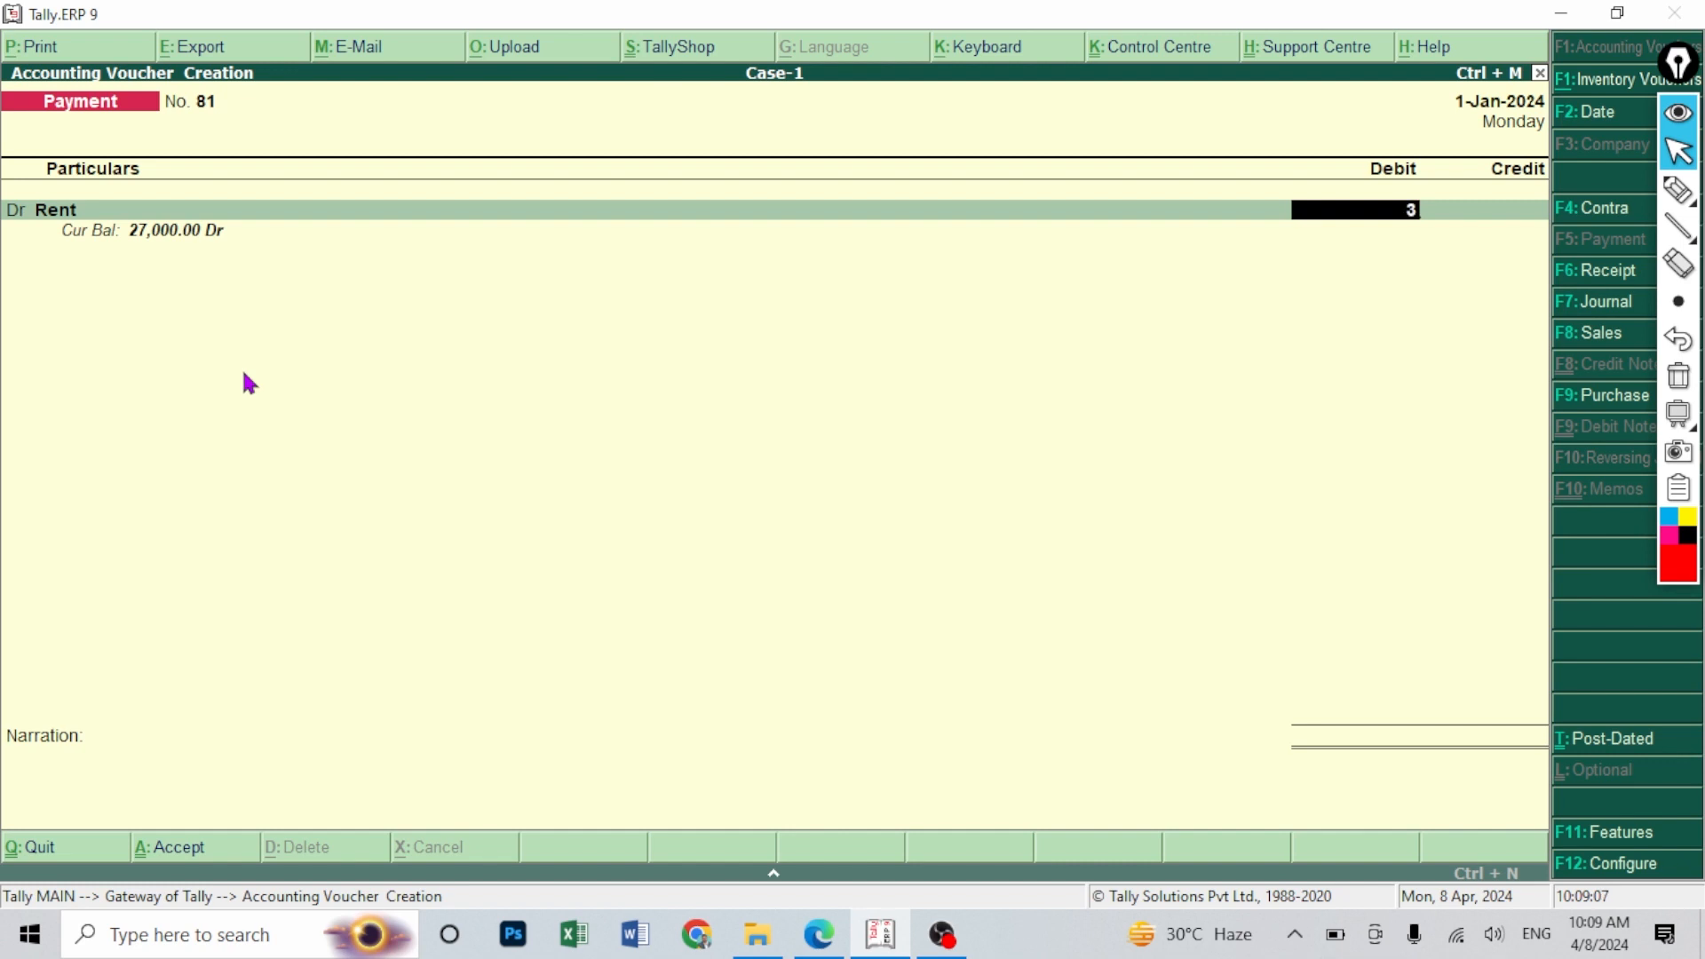
{"action": "key", "text": "Return"}
- Credit SBI Bank with 3,000 and save the rent payment voucher
{"action": "key", "text": "Return"}
{"action": "key", "text": "Return"}
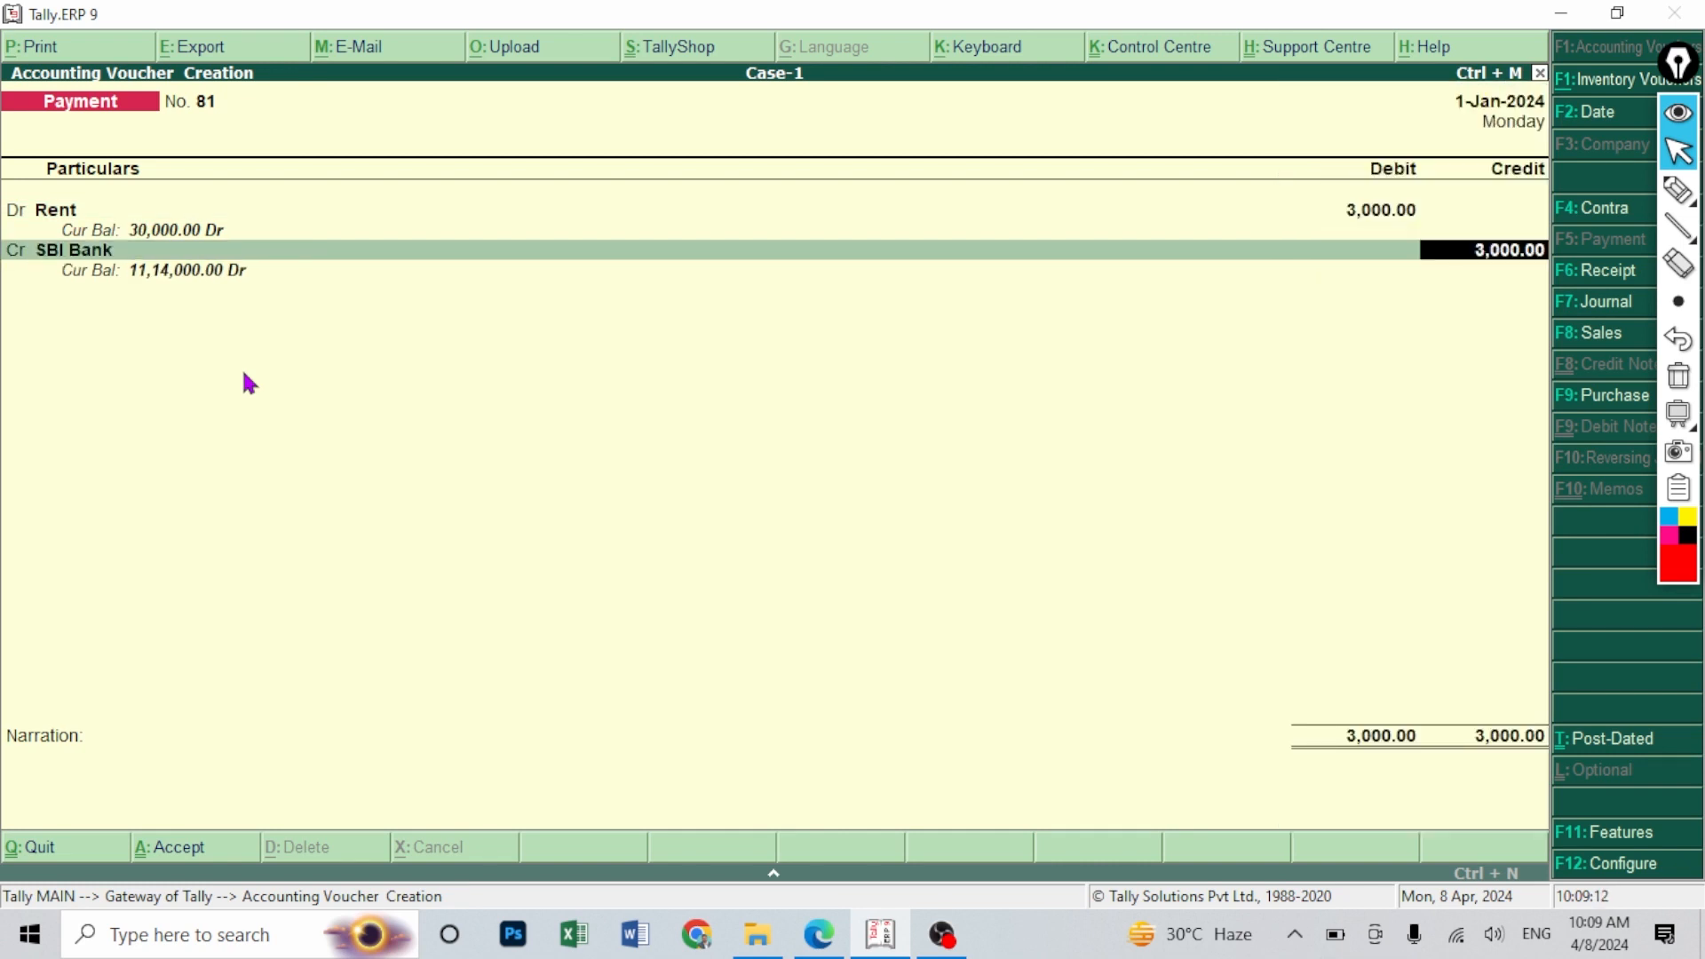
{"action": "key", "text": "Return"}
{"action": "key", "text": "Return"}
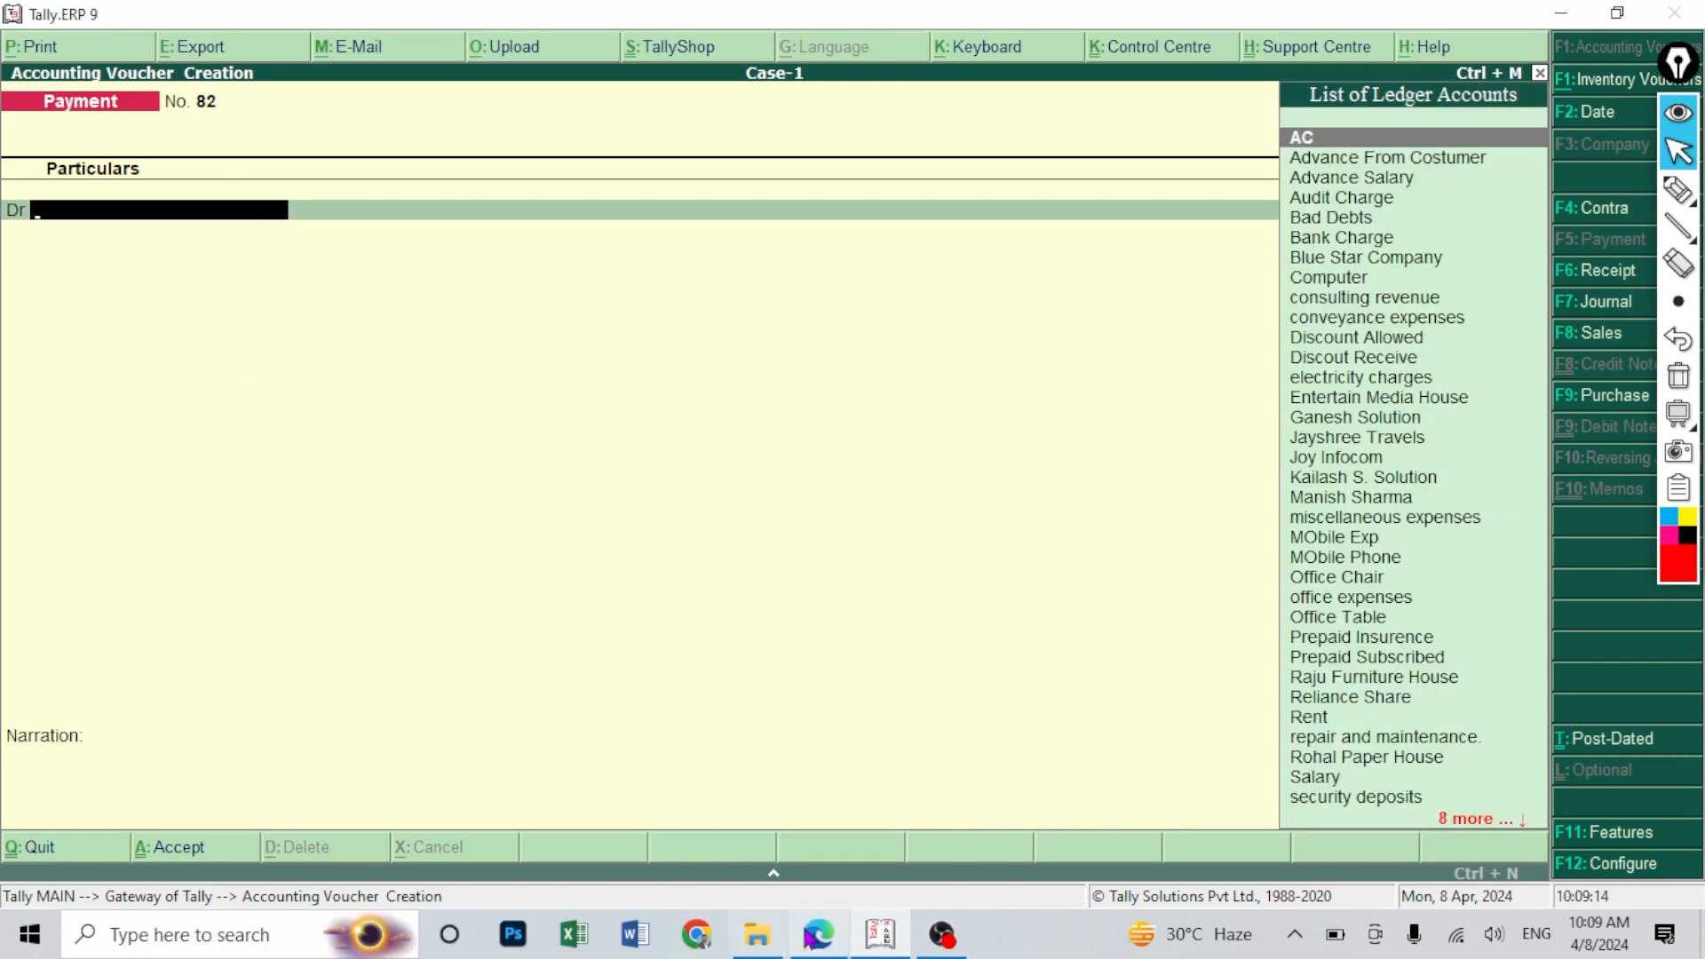
- Switch to the exercise PDF and examine transaction 136 for its cheque amount, the party and the settlement terms
{"action": "left_click", "coordinate": [819, 934]}
{"action": "left_click", "coordinate": [484, 490]}
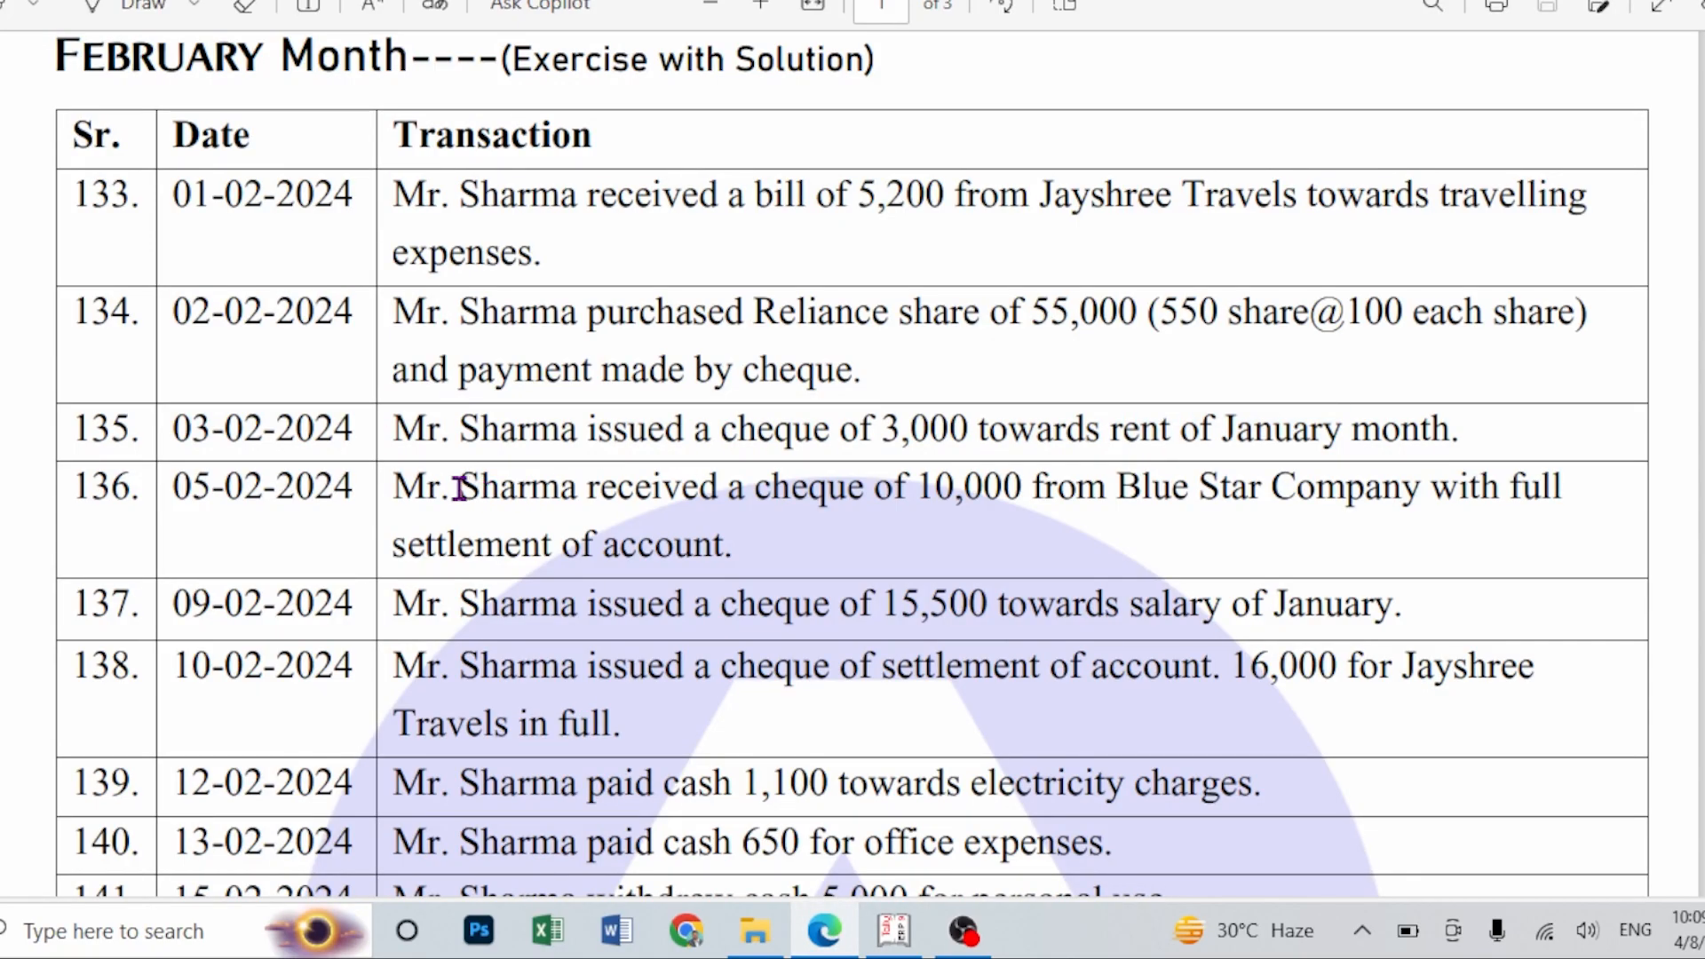
{"action": "left_click_drag", "start_coordinate": [738, 496], "coordinate": [930, 497]}
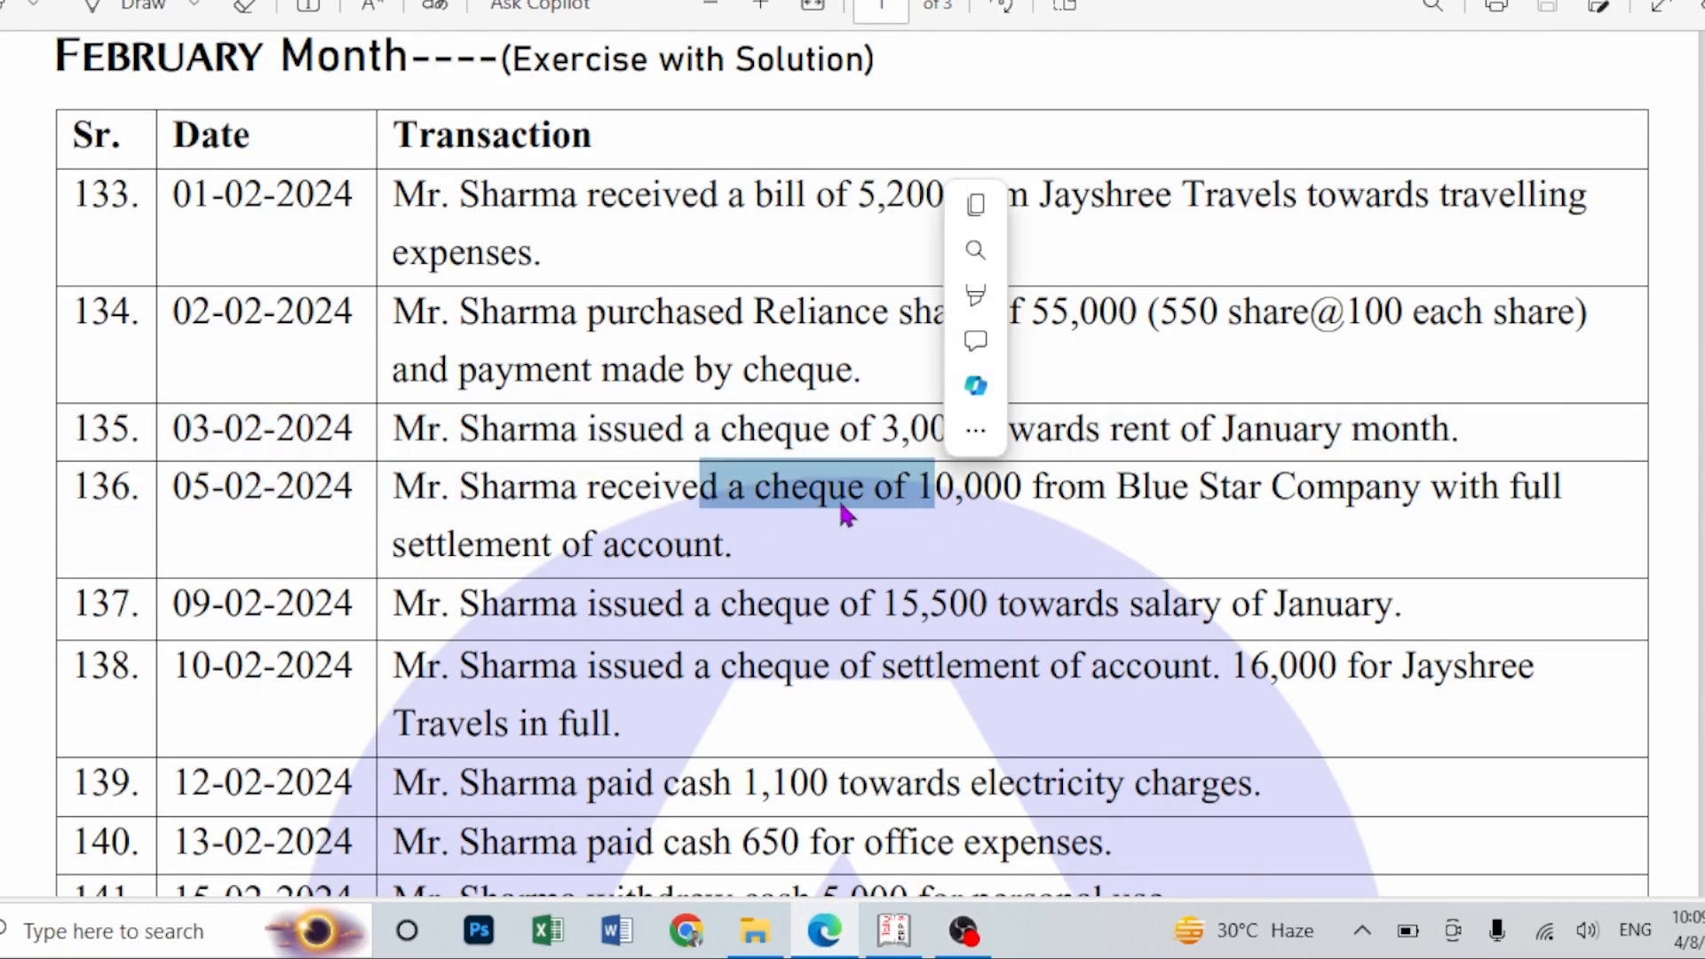
{"action": "left_click", "coordinate": [1062, 490]}
{"action": "left_click_drag", "start_coordinate": [1098, 494], "coordinate": [1577, 516]}
{"action": "left_click", "coordinate": [1510, 493]}
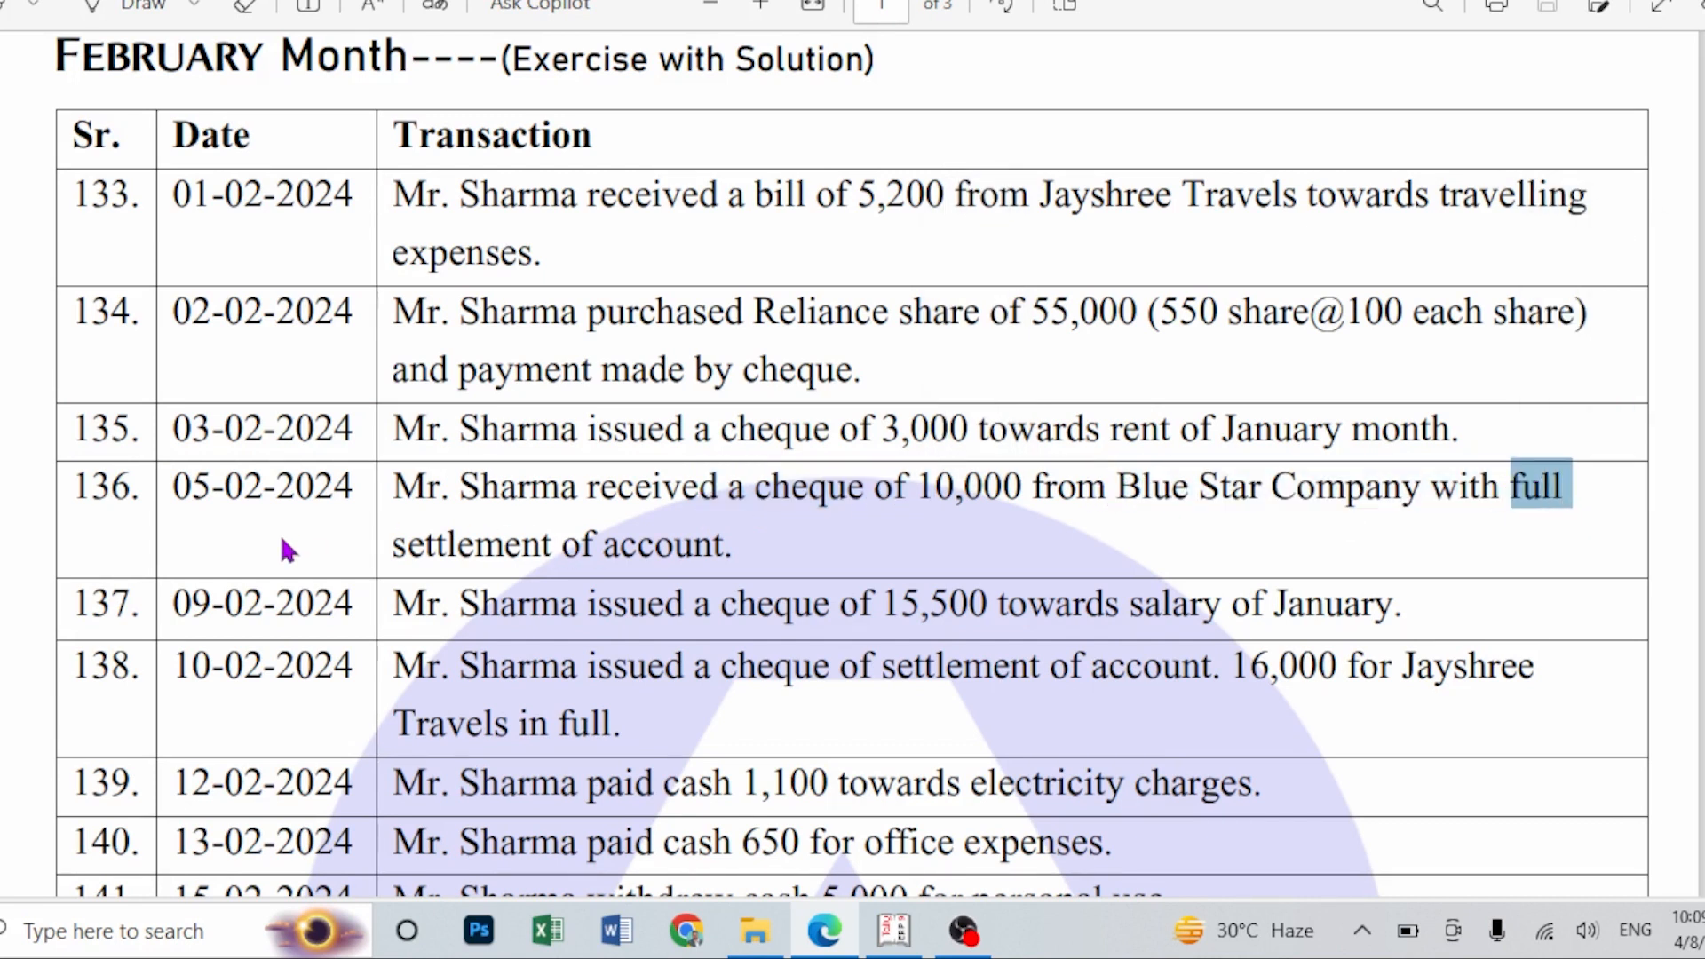
{"action": "left_click", "coordinate": [1072, 541]}
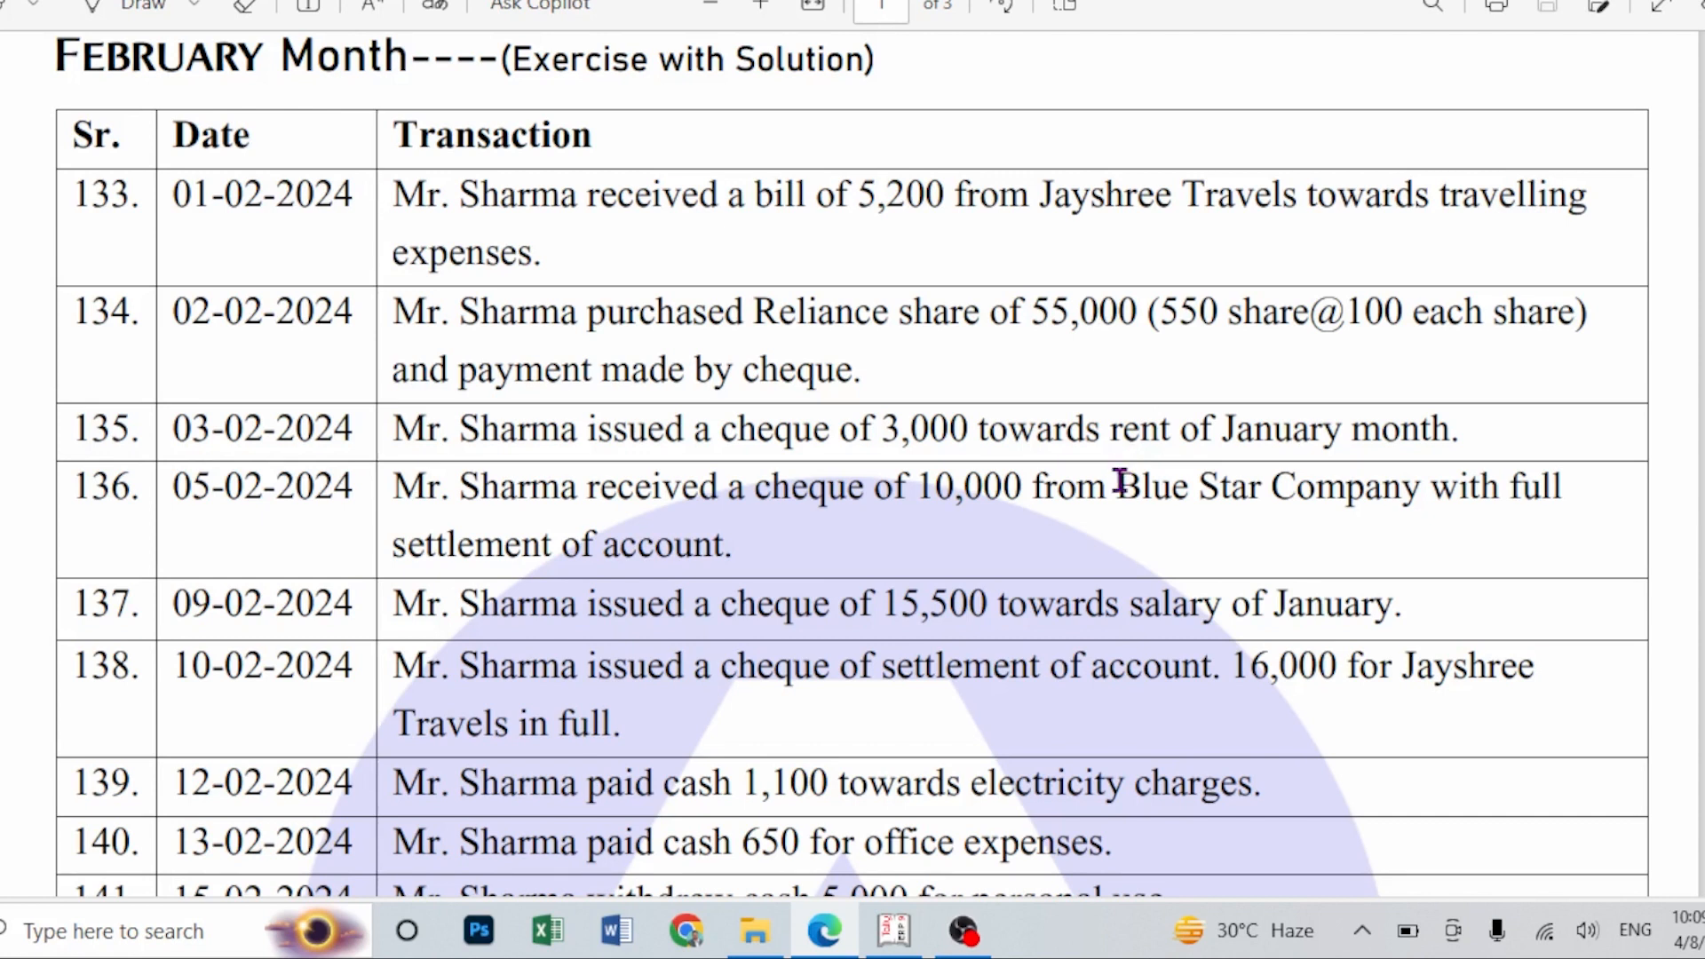
{"action": "left_click_drag", "start_coordinate": [875, 494], "coordinate": [1030, 494]}
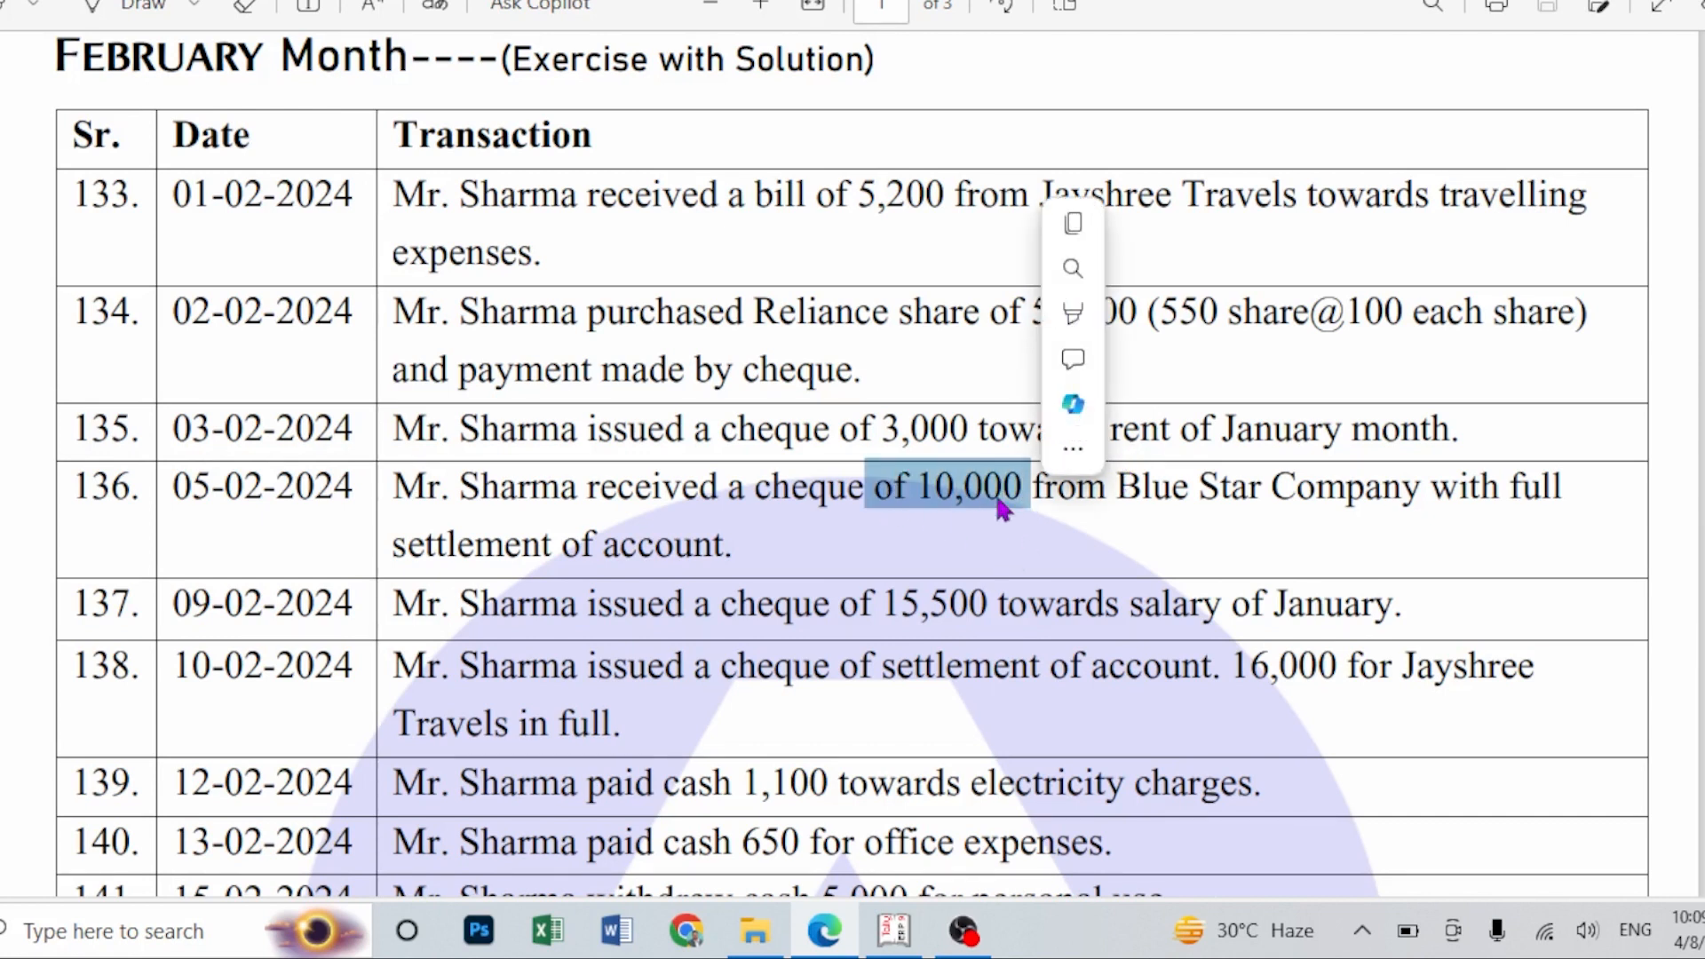
{"action": "left_click", "coordinate": [845, 514]}
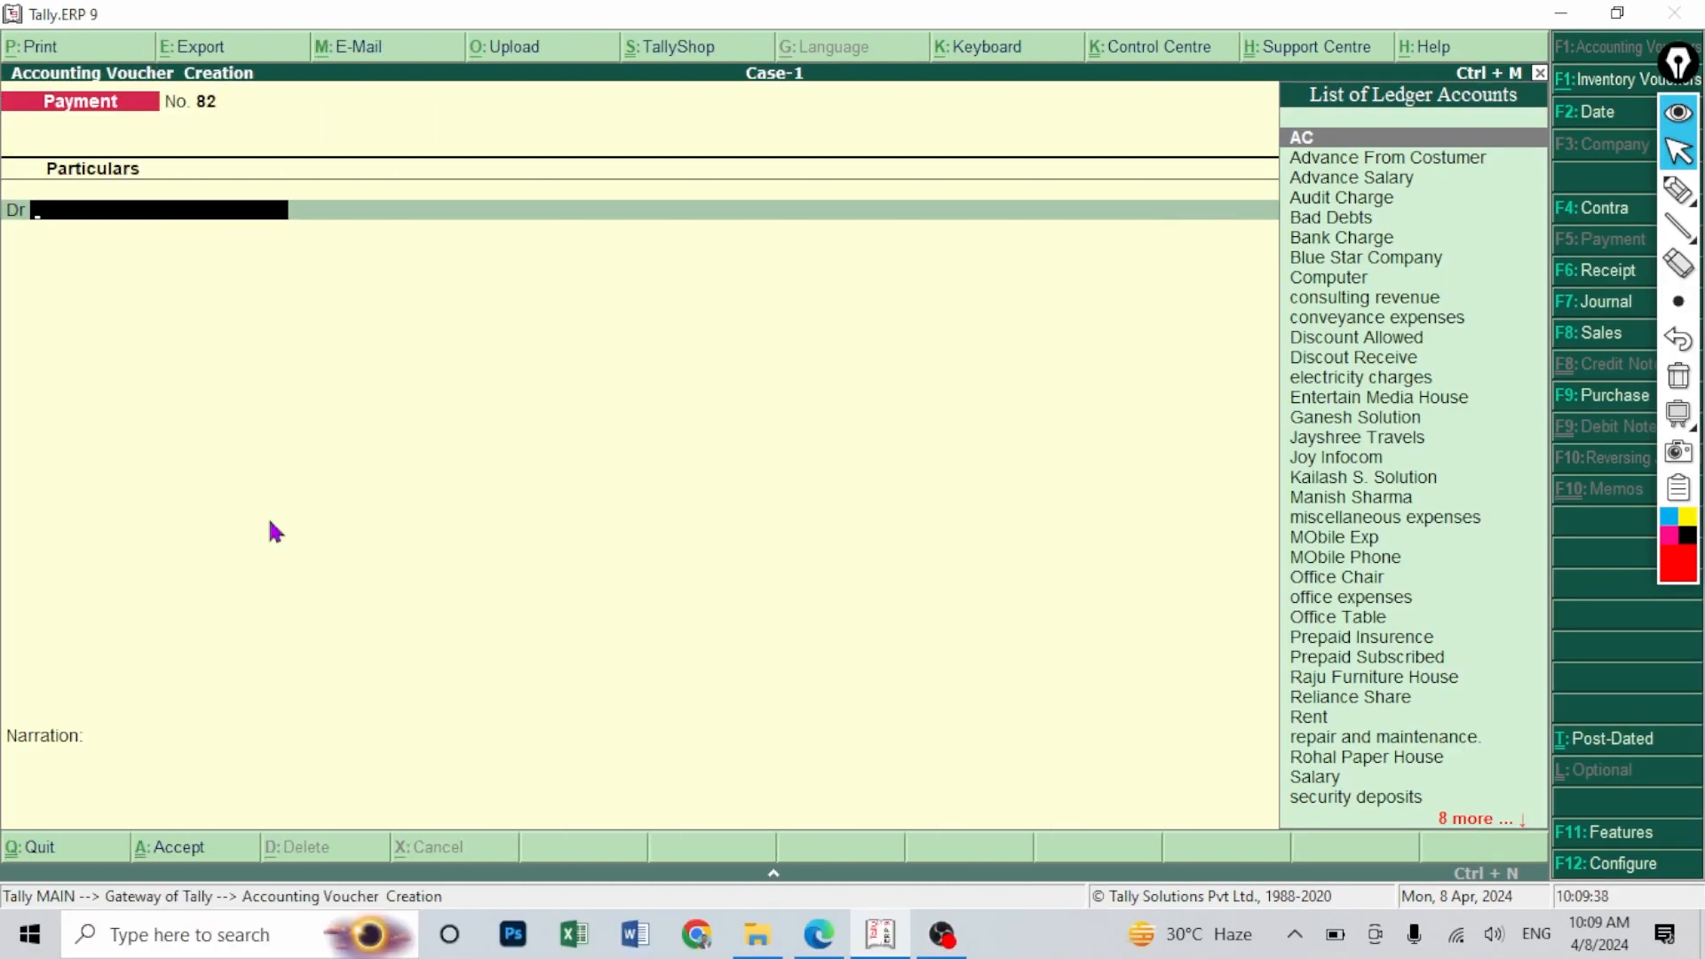
- Change the voucher type to Receipt in Tally and choose Blue Star Company as the credit ledger
{"action": "left_click", "coordinate": [1617, 283]}
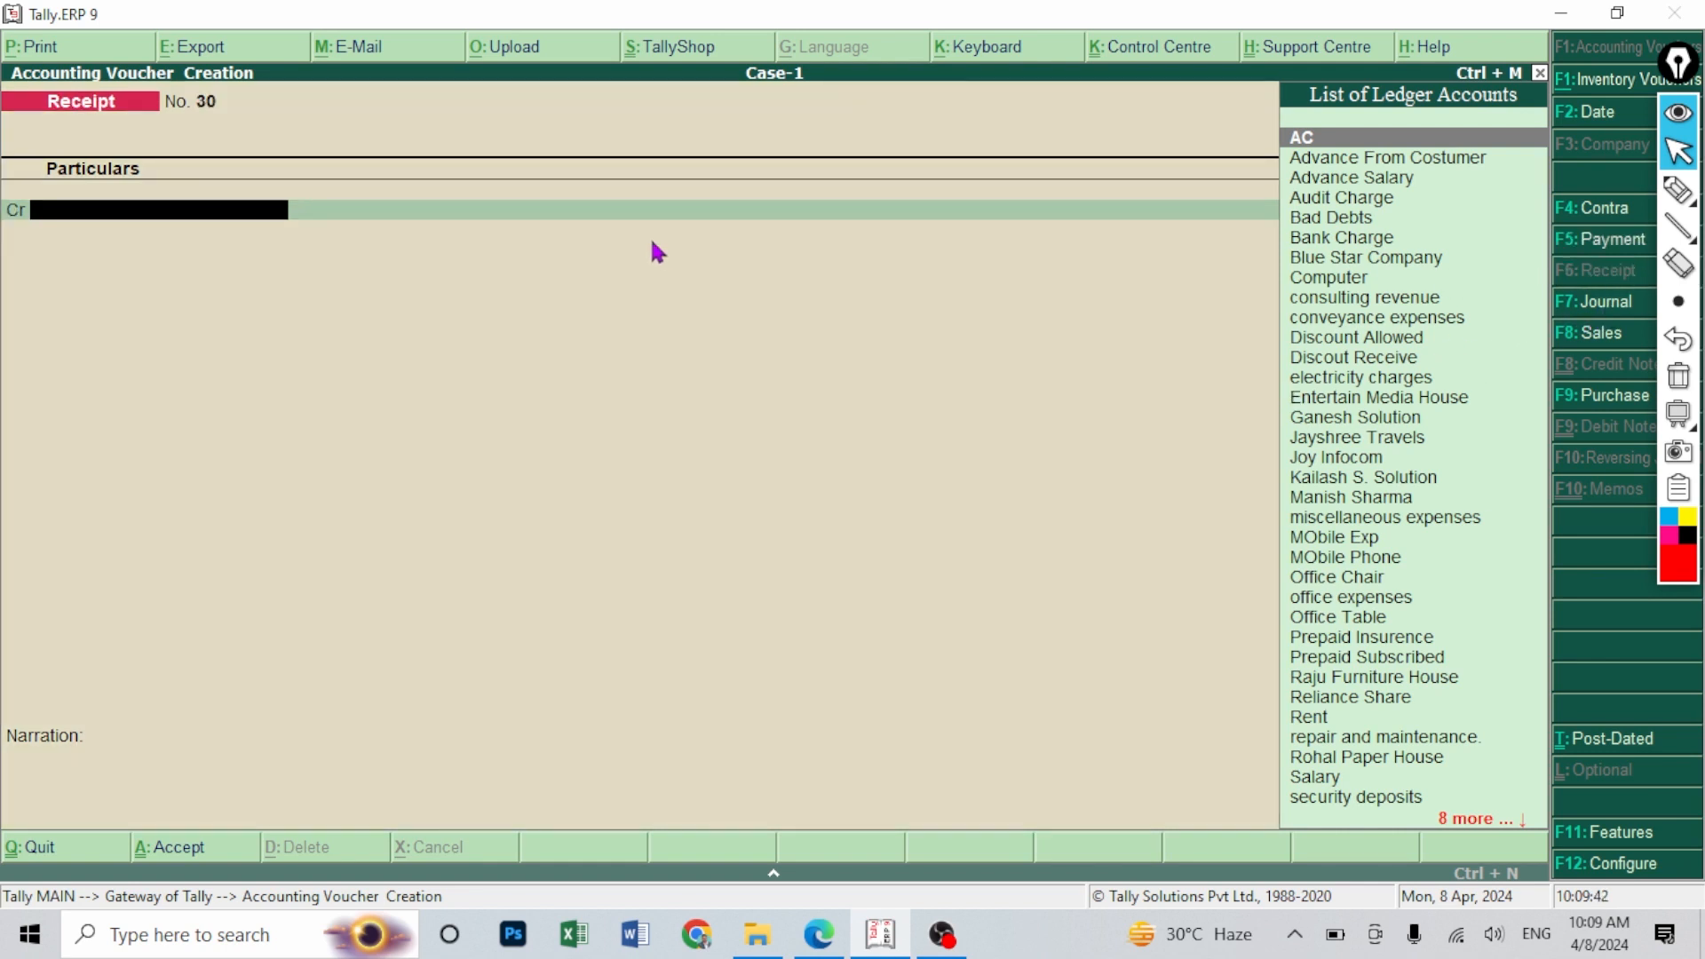
{"action": "type", "text": "Bl"}
{"action": "key", "text": "Return"}
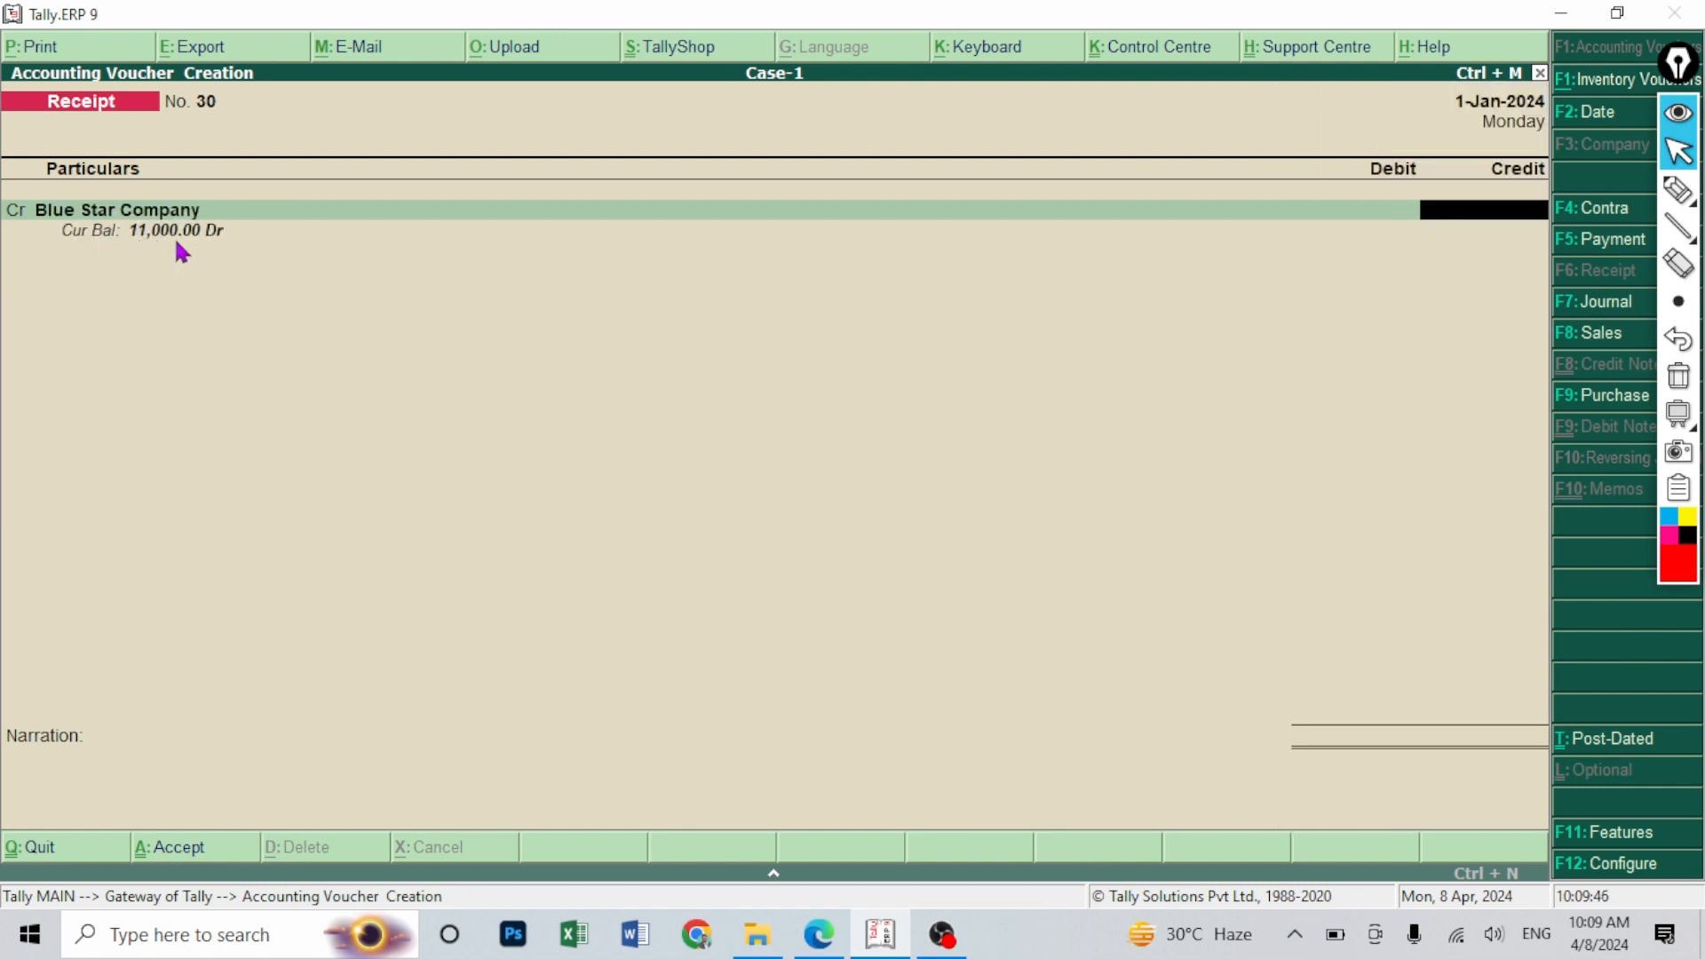
- Switch to the exercise PDF, mark the amount in transaction 136 and handwrite a Blue Star Company credit line of 10000 in red
{"action": "key", "text": "alt+Tab"}
{"action": "left_click_drag", "start_coordinate": [876, 497], "coordinate": [1028, 499]}
{"action": "left_click", "coordinate": [1026, 552]}
{"action": "key", "text": "ctrl+shift+3"}
{"action": "mouse_move", "coordinate": [907, 334]}
{"action": "left_mouse_down"}
{"action": "mouse_move", "coordinate": [1083, 382]}
{"action": "mouse_move", "coordinate": [1100, 409]}
{"action": "mouse_move", "coordinate": [1200, 380]}
{"action": "left_mouse_up"}
{"action": "left_click_drag", "start_coordinate": [1278, 342], "coordinate": [1252, 398]}
{"action": "left_click", "coordinate": [1322, 377]}
{"action": "mouse_move", "coordinate": [1361, 365]}
{"action": "left_mouse_down"}
{"action": "mouse_move", "coordinate": [1386, 383]}
{"action": "mouse_move", "coordinate": [1448, 361]}
{"action": "left_mouse_up"}
{"action": "left_click", "coordinate": [1403, 378]}
{"action": "left_click", "coordinate": [1412, 360]}
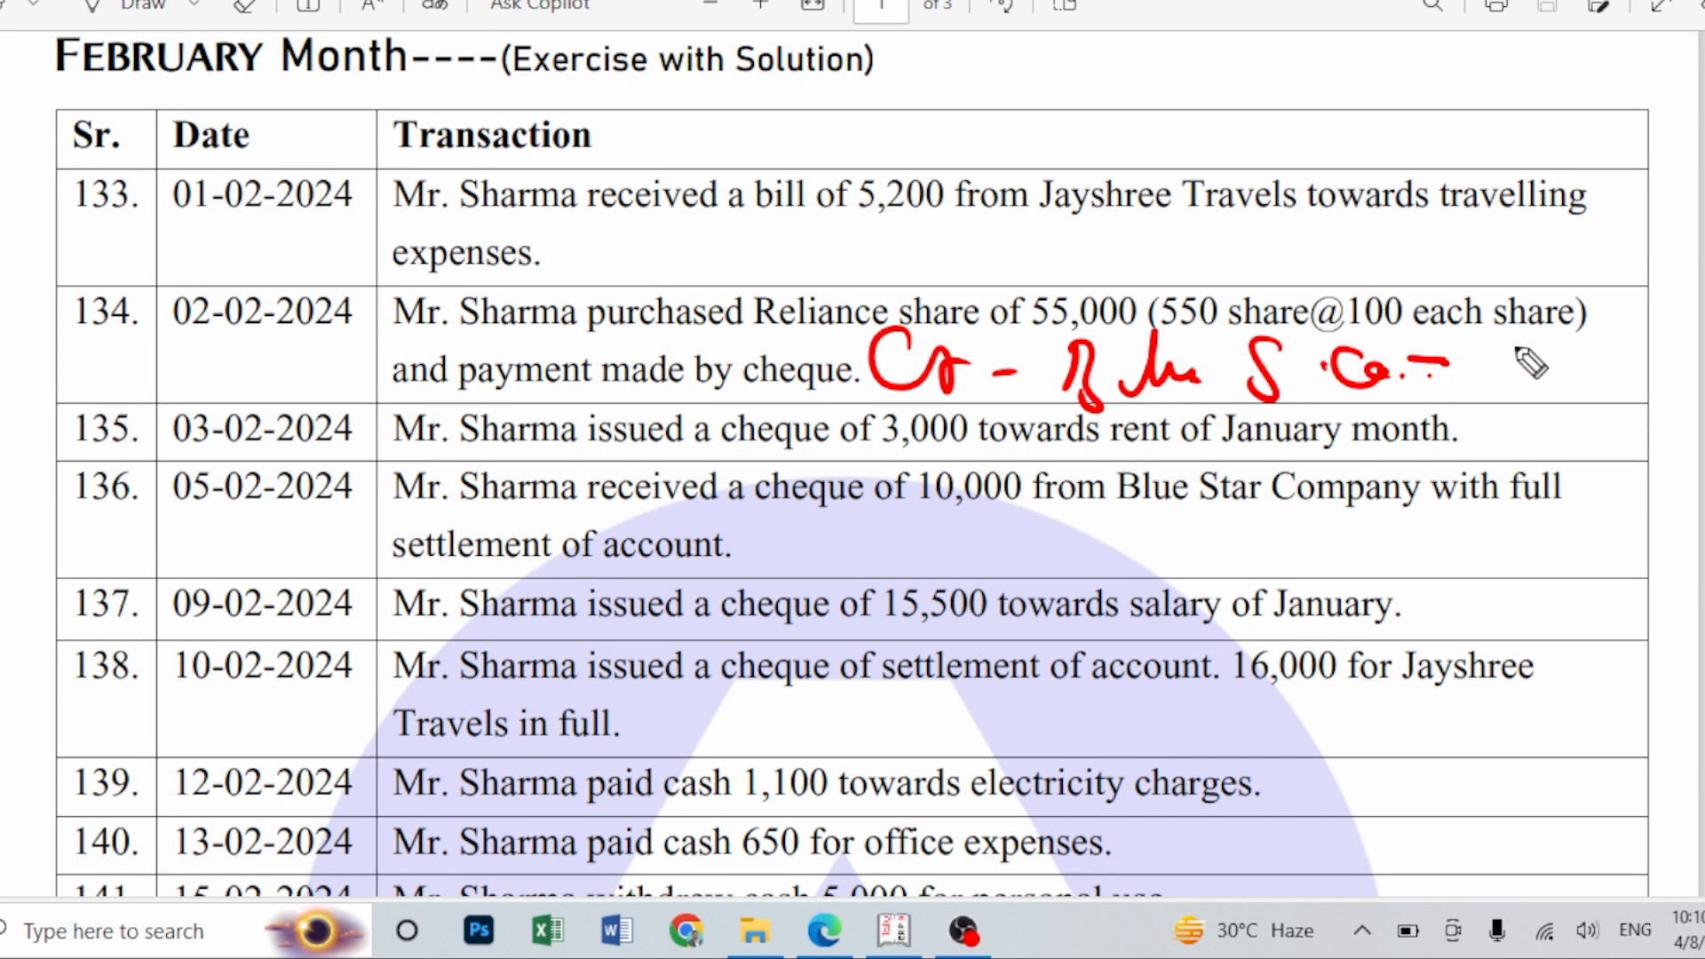
{"action": "mouse_move", "coordinate": [1516, 325]}
{"action": "left_mouse_down"}
{"action": "mouse_move", "coordinate": [1511, 385]}
{"action": "mouse_move", "coordinate": [1549, 364]}
{"action": "mouse_move", "coordinate": [1649, 373]}
{"action": "mouse_move", "coordinate": [1543, 398]}
{"action": "left_mouse_up"}
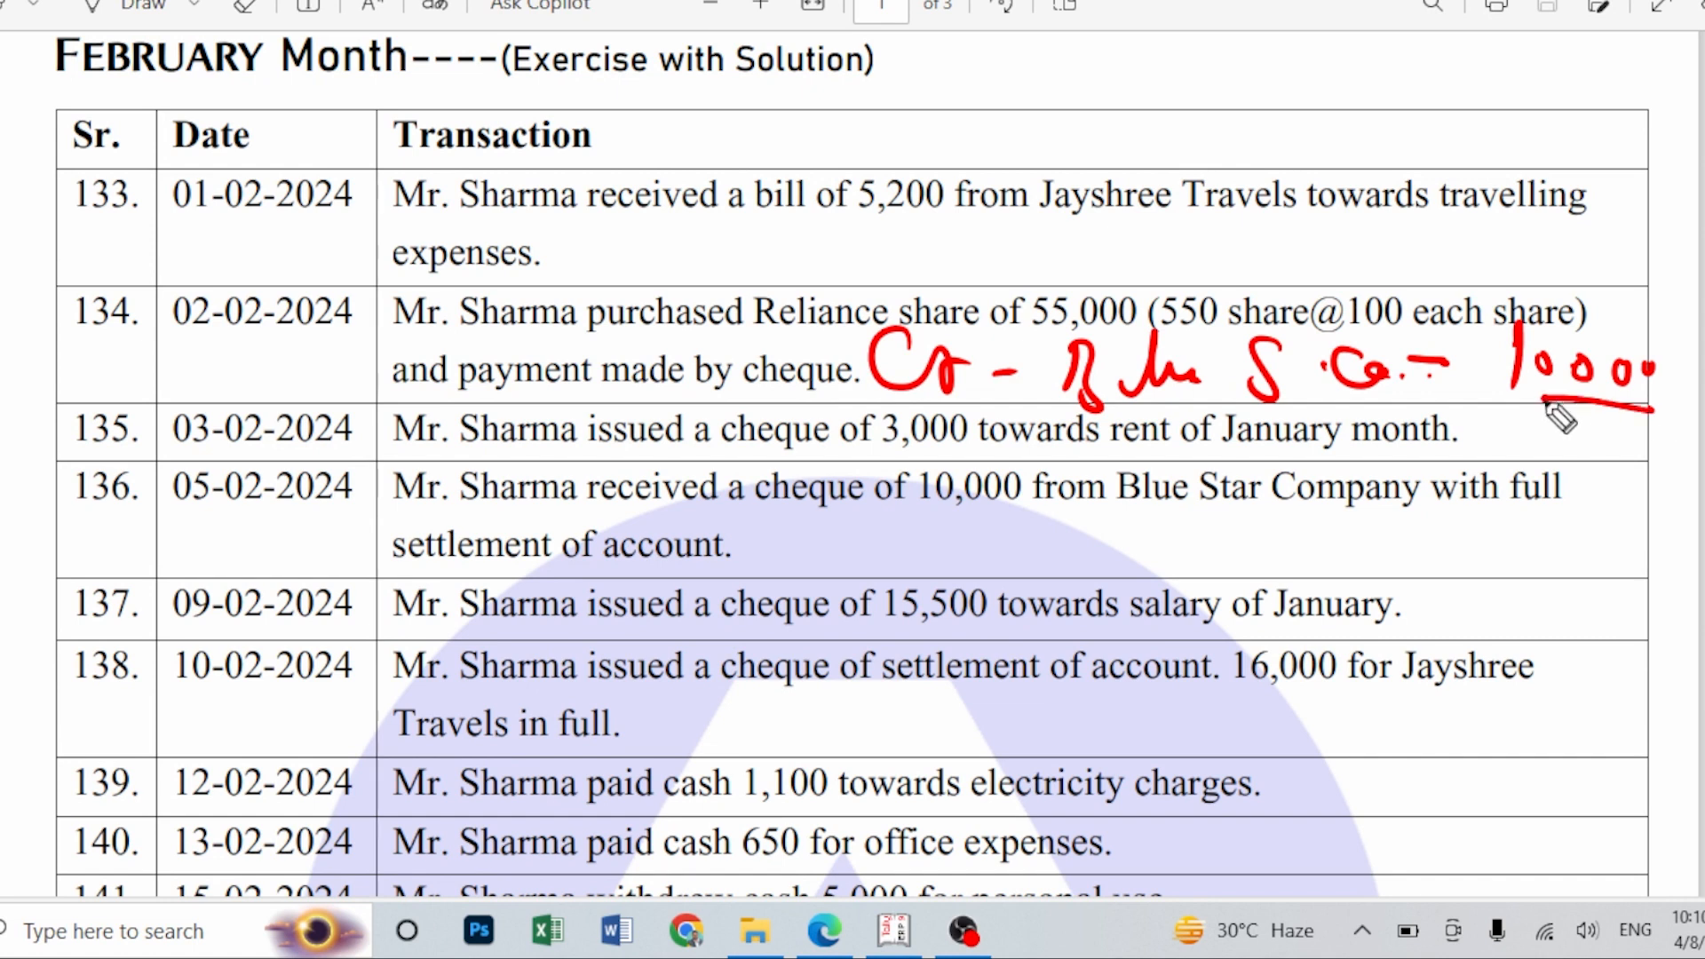
- Underline "full" in transaction 136 and rewrite the handwritten Blue Star Company credit amount as 11000 with an underline
{"action": "left_click_drag", "start_coordinate": [1566, 497], "coordinate": [1525, 498]}
{"action": "left_click", "coordinate": [988, 636]}
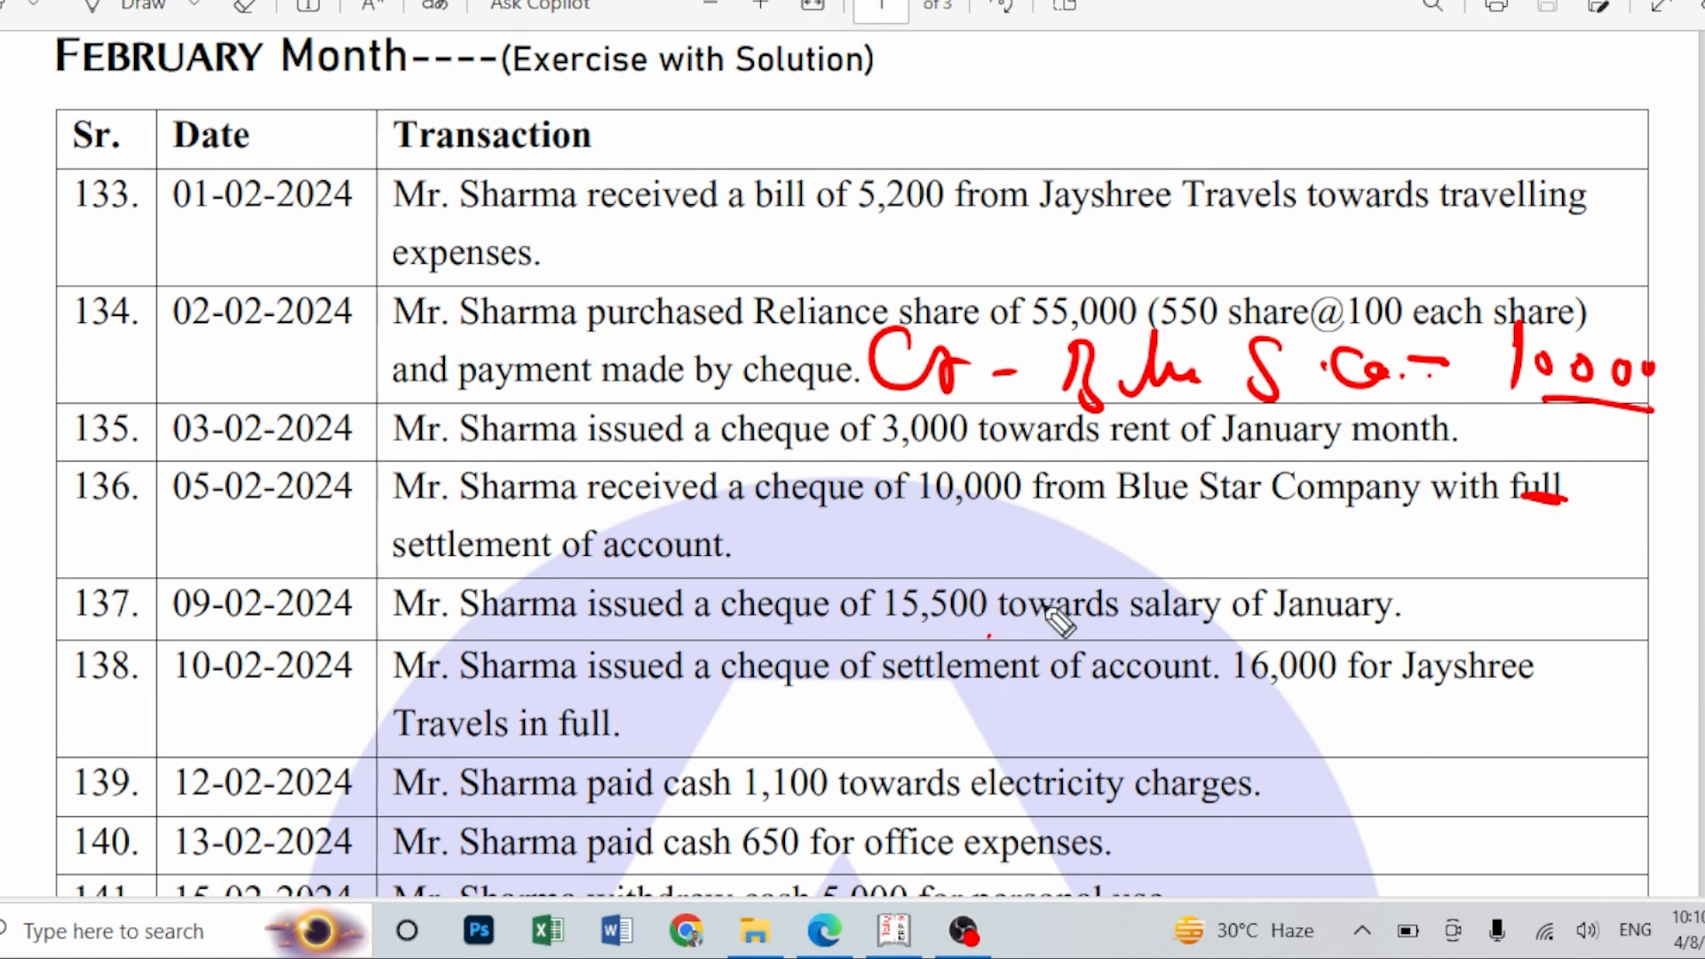
{"action": "key", "text": "ctrl+z"}
{"action": "key", "text": "ctrl+z"}
{"action": "mouse_move", "coordinate": [1570, 330]}
{"action": "left_mouse_down"}
{"action": "mouse_move", "coordinate": [1567, 388]}
{"action": "mouse_move", "coordinate": [1607, 355]}
{"action": "mouse_move", "coordinate": [1639, 357]}
{"action": "left_mouse_up"}
{"action": "left_click_drag", "start_coordinate": [1675, 359], "coordinate": [1671, 361]}
{"action": "left_click_drag", "start_coordinate": [1654, 422], "coordinate": [1518, 411]}
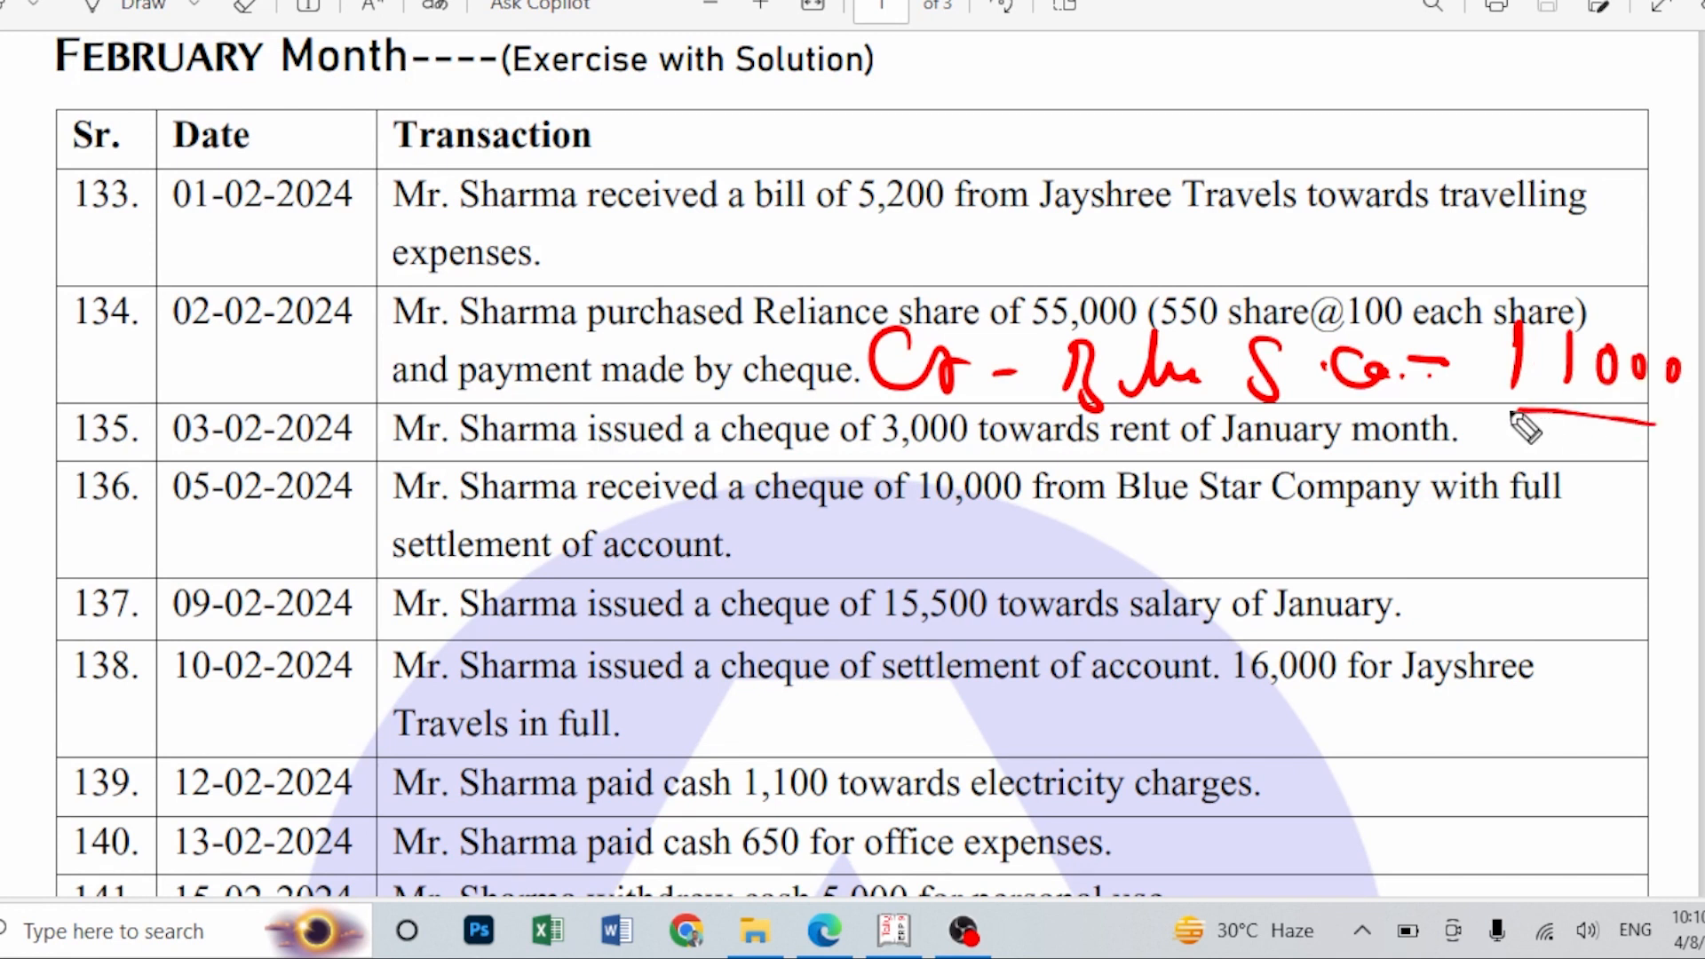
- Handwrite a debit line for SBI Bank with 10000 below the credit line and underline it
{"action": "left_click_drag", "start_coordinate": [925, 455], "coordinate": [941, 498]}
{"action": "mouse_move", "coordinate": [974, 485]}
{"action": "left_mouse_down"}
{"action": "mouse_move", "coordinate": [1046, 478]}
{"action": "mouse_move", "coordinate": [1121, 522]}
{"action": "mouse_move", "coordinate": [1225, 524]}
{"action": "left_mouse_up"}
{"action": "mouse_move", "coordinate": [1289, 471]}
{"action": "left_mouse_down"}
{"action": "mouse_move", "coordinate": [1300, 524]}
{"action": "mouse_move", "coordinate": [1385, 521]}
{"action": "mouse_move", "coordinate": [1405, 561]}
{"action": "mouse_move", "coordinate": [1461, 517]}
{"action": "mouse_move", "coordinate": [1507, 558]}
{"action": "left_mouse_up"}
{"action": "left_click_drag", "start_coordinate": [1545, 502], "coordinate": [1547, 514]}
{"action": "mouse_move", "coordinate": [1590, 496]}
{"action": "left_mouse_down"}
{"action": "mouse_move", "coordinate": [1644, 501]}
{"action": "mouse_move", "coordinate": [1529, 540]}
{"action": "left_mouse_up"}
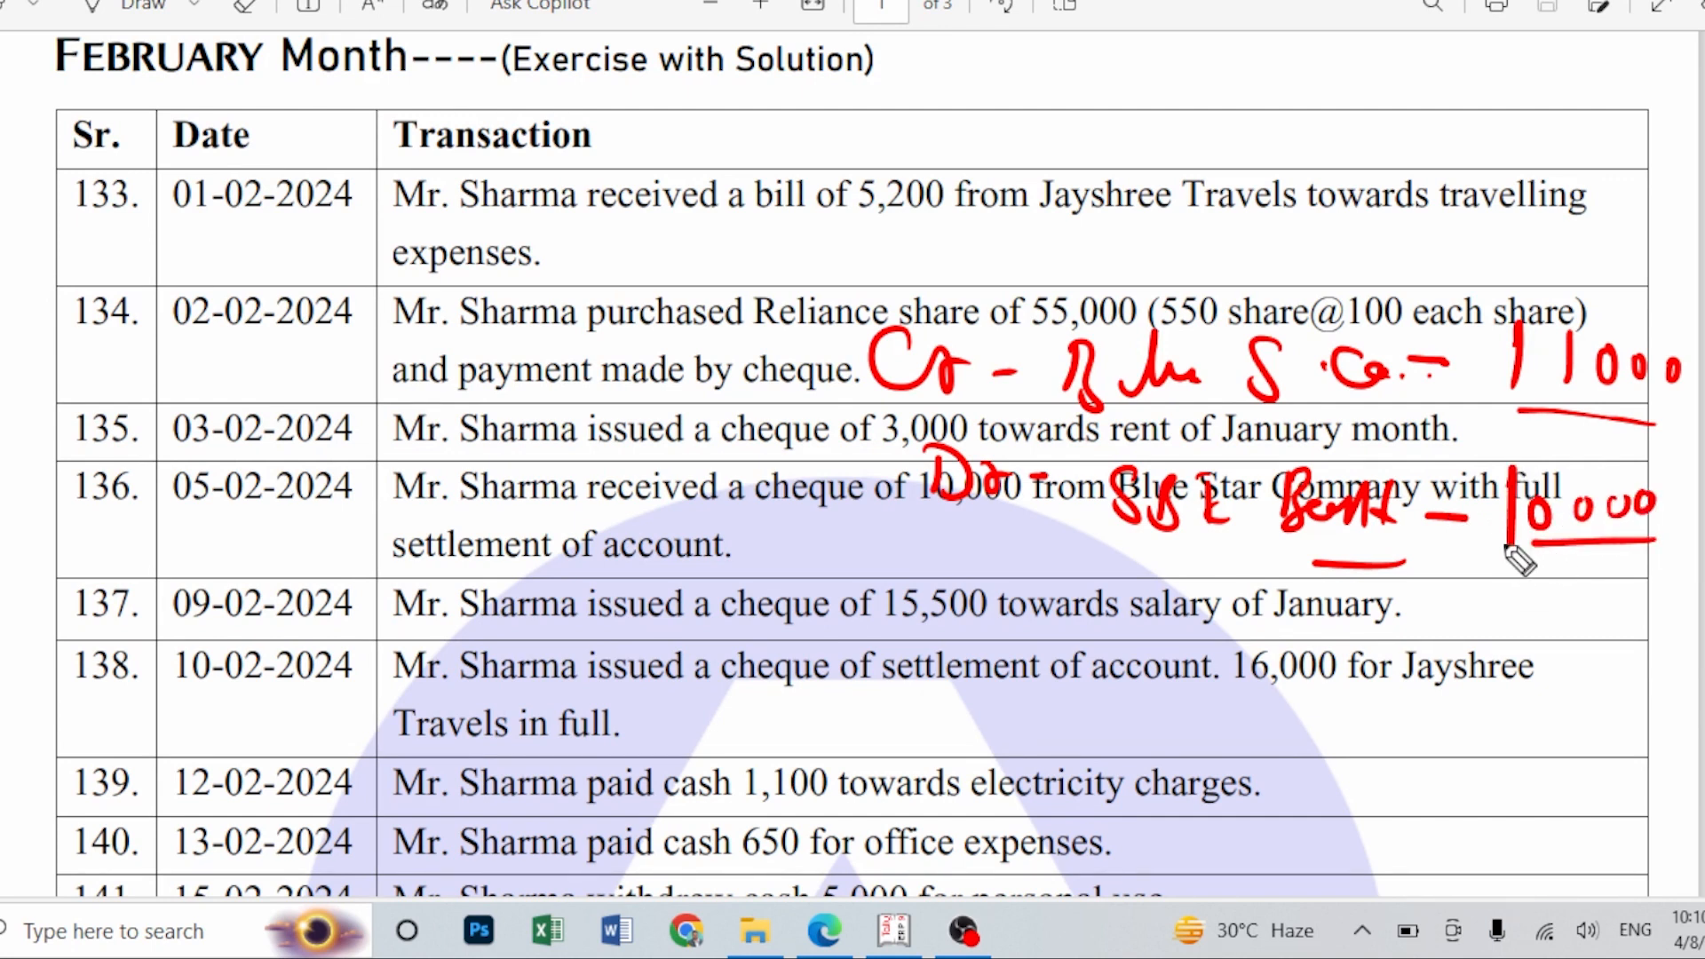
- Handwrite a second debit line for the discount allowed with 1000 and underline the amount
{"action": "mouse_move", "coordinate": [945, 542]}
{"action": "left_mouse_down"}
{"action": "mouse_move", "coordinate": [967, 600]}
{"action": "mouse_move", "coordinate": [1098, 589]}
{"action": "left_mouse_up"}
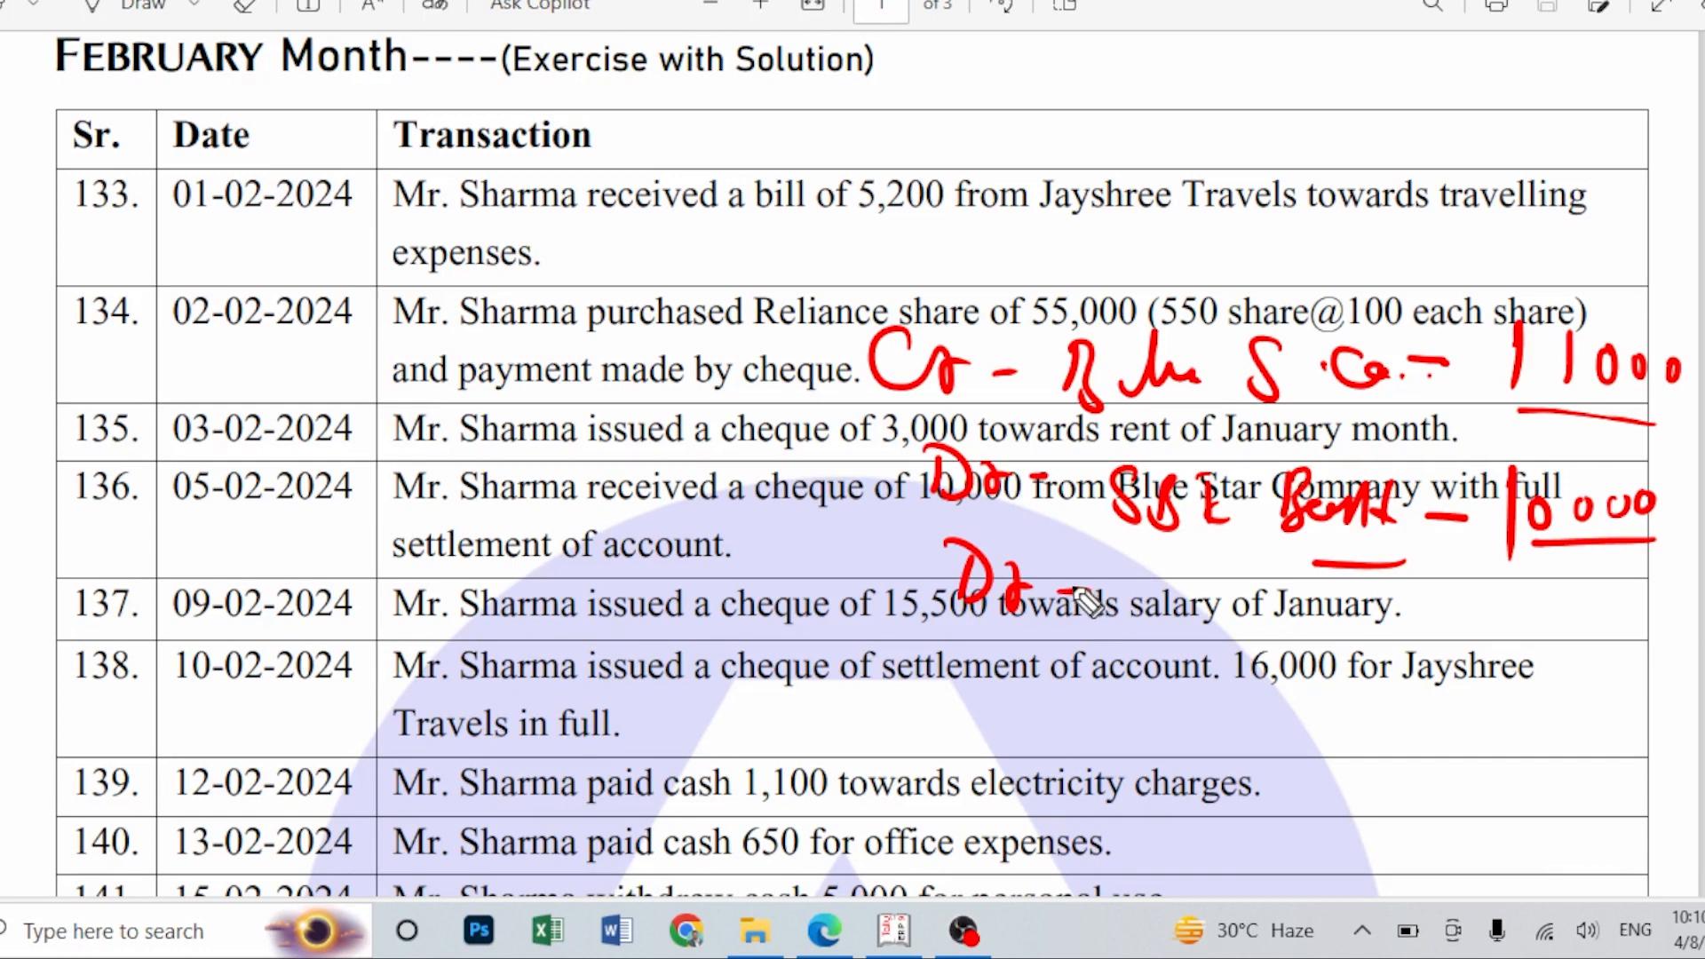
{"action": "mouse_move", "coordinate": [1072, 587]}
{"action": "left_mouse_down"}
{"action": "mouse_move", "coordinate": [1158, 594]}
{"action": "mouse_move", "coordinate": [1156, 609]}
{"action": "left_mouse_up"}
{"action": "left_click_drag", "start_coordinate": [1145, 564], "coordinate": [1146, 611]}
{"action": "mouse_move", "coordinate": [1195, 593]}
{"action": "left_mouse_down"}
{"action": "mouse_move", "coordinate": [1270, 612]}
{"action": "mouse_move", "coordinate": [1354, 585]}
{"action": "mouse_move", "coordinate": [1523, 613]}
{"action": "left_mouse_up"}
{"action": "left_click_drag", "start_coordinate": [1550, 675], "coordinate": [1443, 662]}
- Bracket the two handwritten debit lines together and underline the 11000 credit amount again
{"action": "mouse_move", "coordinate": [1653, 537]}
{"action": "left_mouse_down"}
{"action": "mouse_move", "coordinate": [1667, 653]}
{"action": "mouse_move", "coordinate": [1549, 661]}
{"action": "left_mouse_up"}
{"action": "left_click_drag", "start_coordinate": [941, 469], "coordinate": [928, 588]}
{"action": "left_click_drag", "start_coordinate": [771, 533], "coordinate": [772, 561]}
{"action": "left_click_drag", "start_coordinate": [808, 543], "coordinate": [815, 561]}
{"action": "left_click_drag", "start_coordinate": [1640, 438], "coordinate": [1517, 433]}
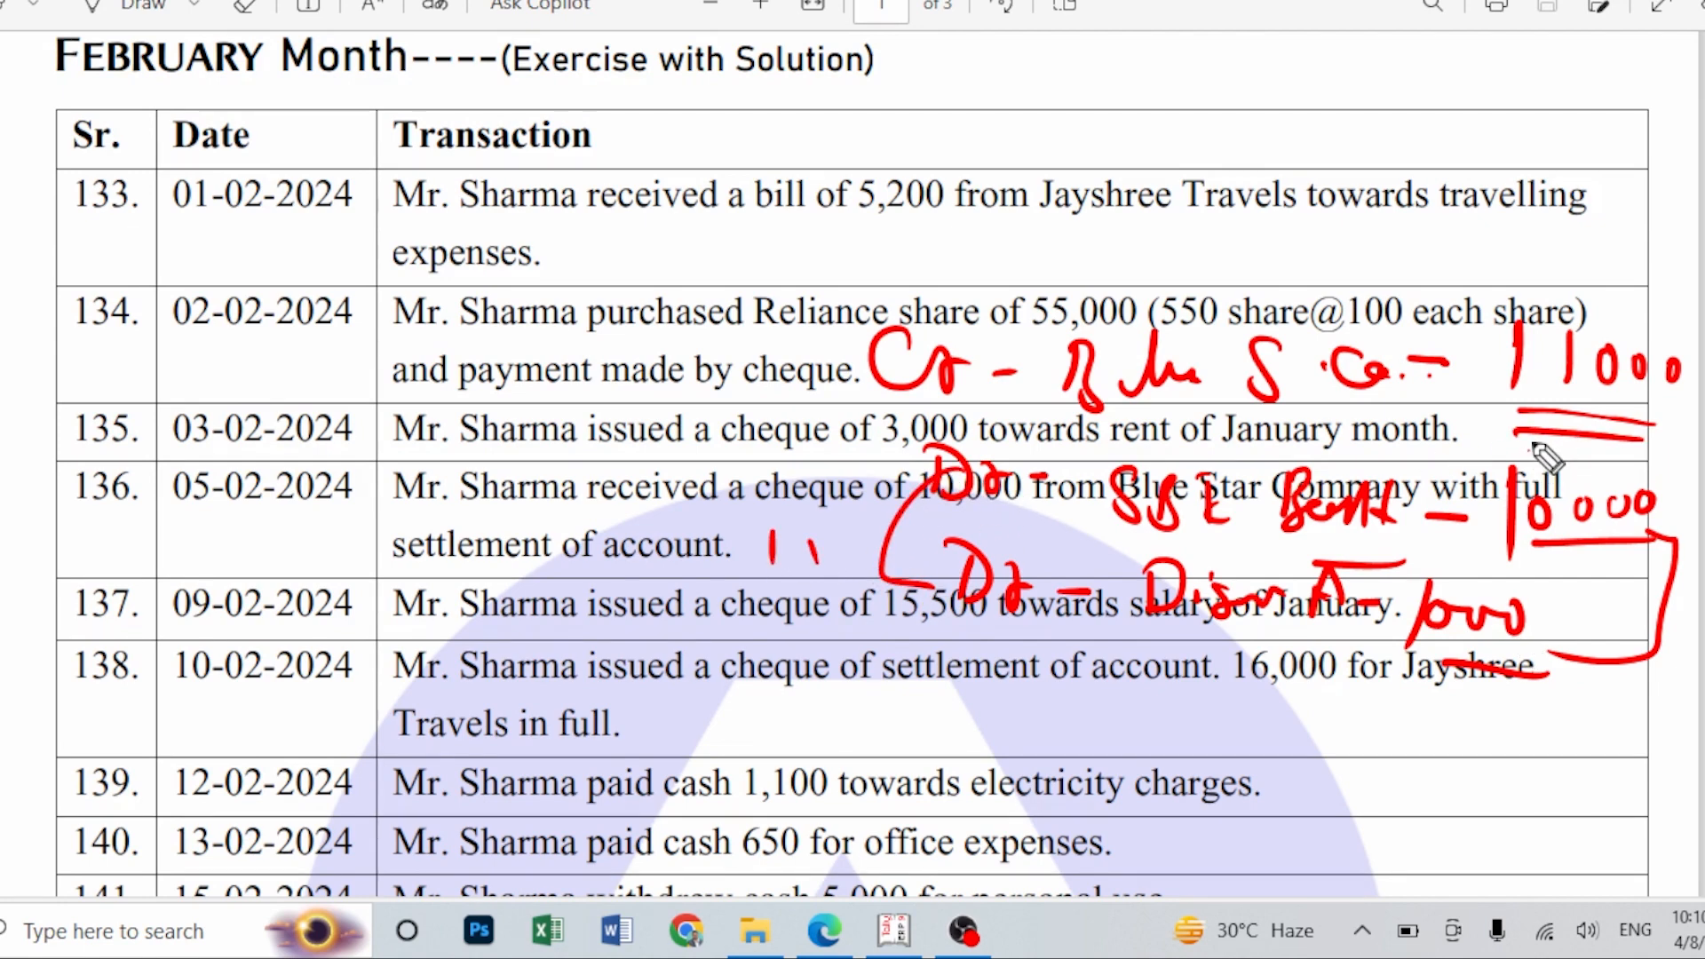
- Return to Tally and credit Blue Star Company with 11,000, allocated as On Account
{"action": "left_click", "coordinate": [893, 933]}
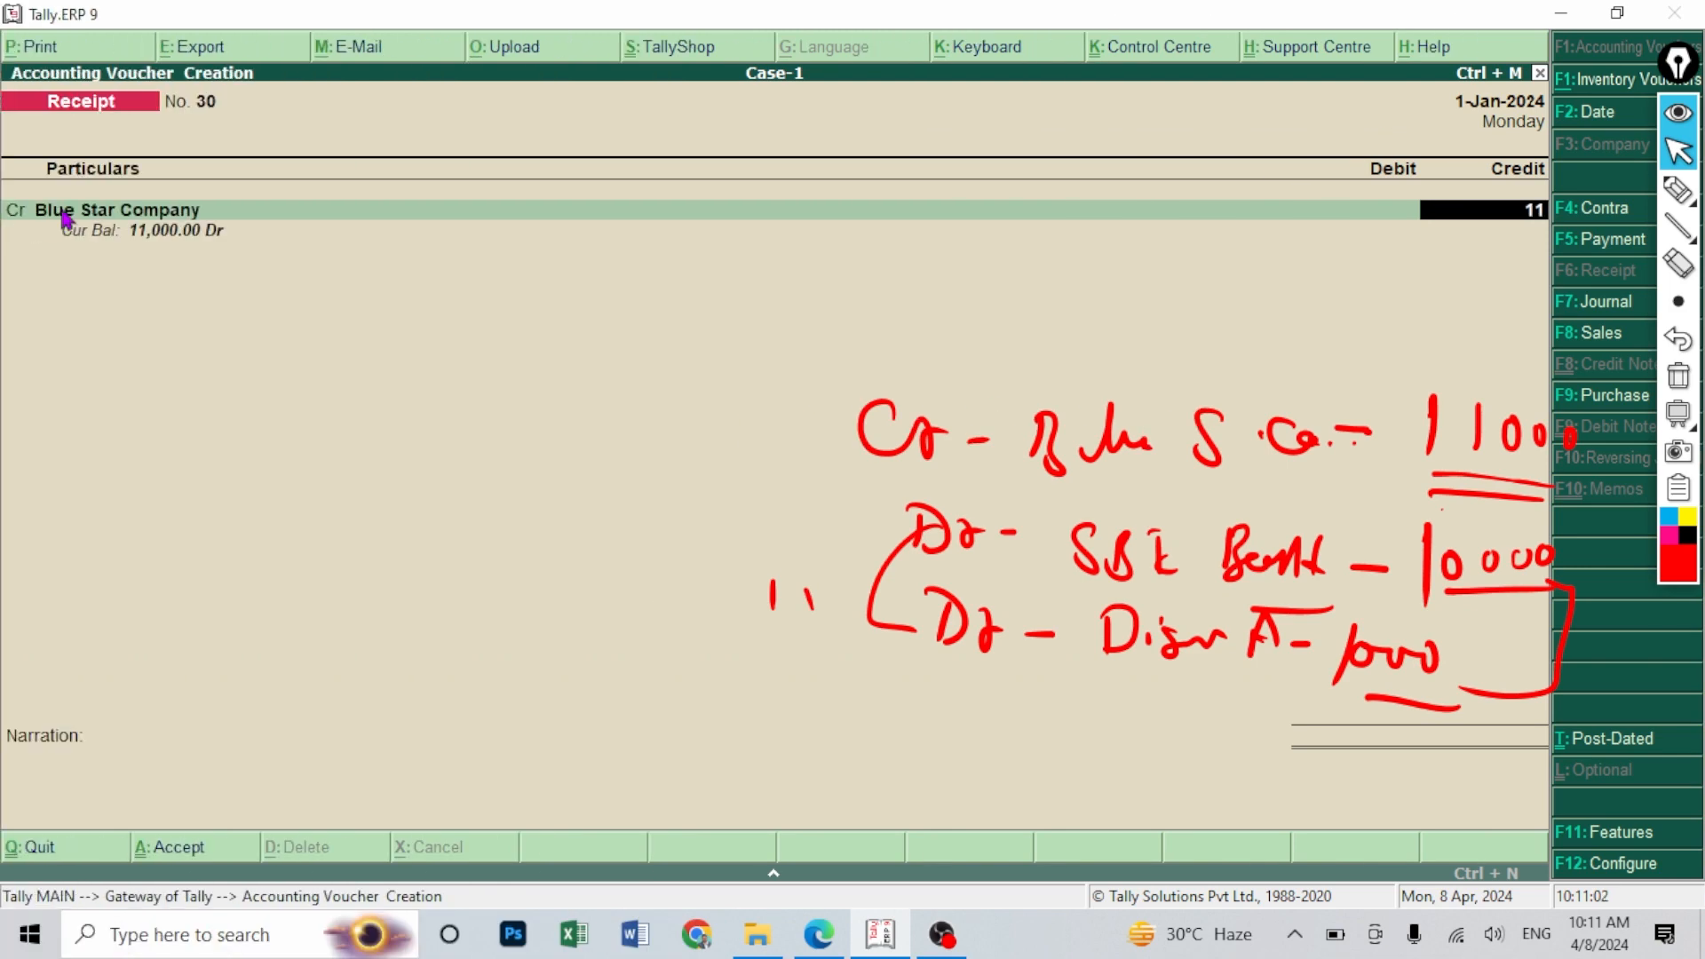
{"action": "type", "text": "11,000"}
{"action": "key", "text": "Return"}
{"action": "key", "text": "Return"}
{"action": "key", "text": "Return"}
{"action": "key", "text": "Return"}
{"action": "key", "text": "Return"}
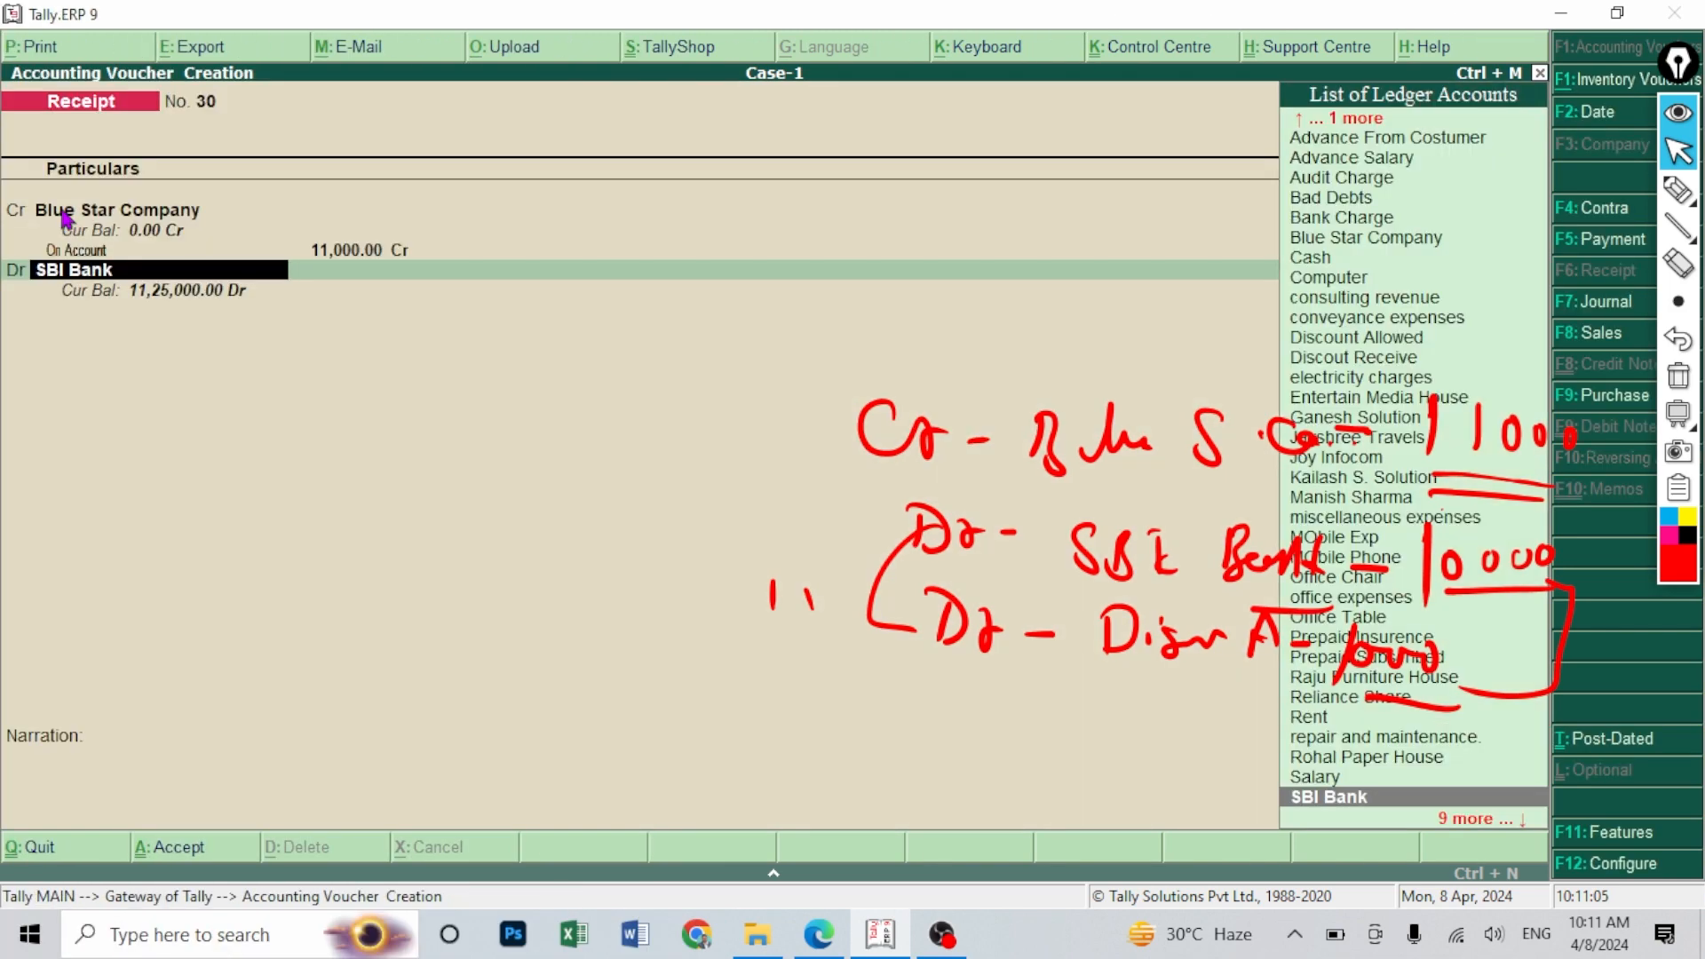
- Debit SBI Bank with 10,000 in the receipt voucher and accept its bank details
{"action": "key", "text": "Return"}
{"action": "type", "text": "1"}
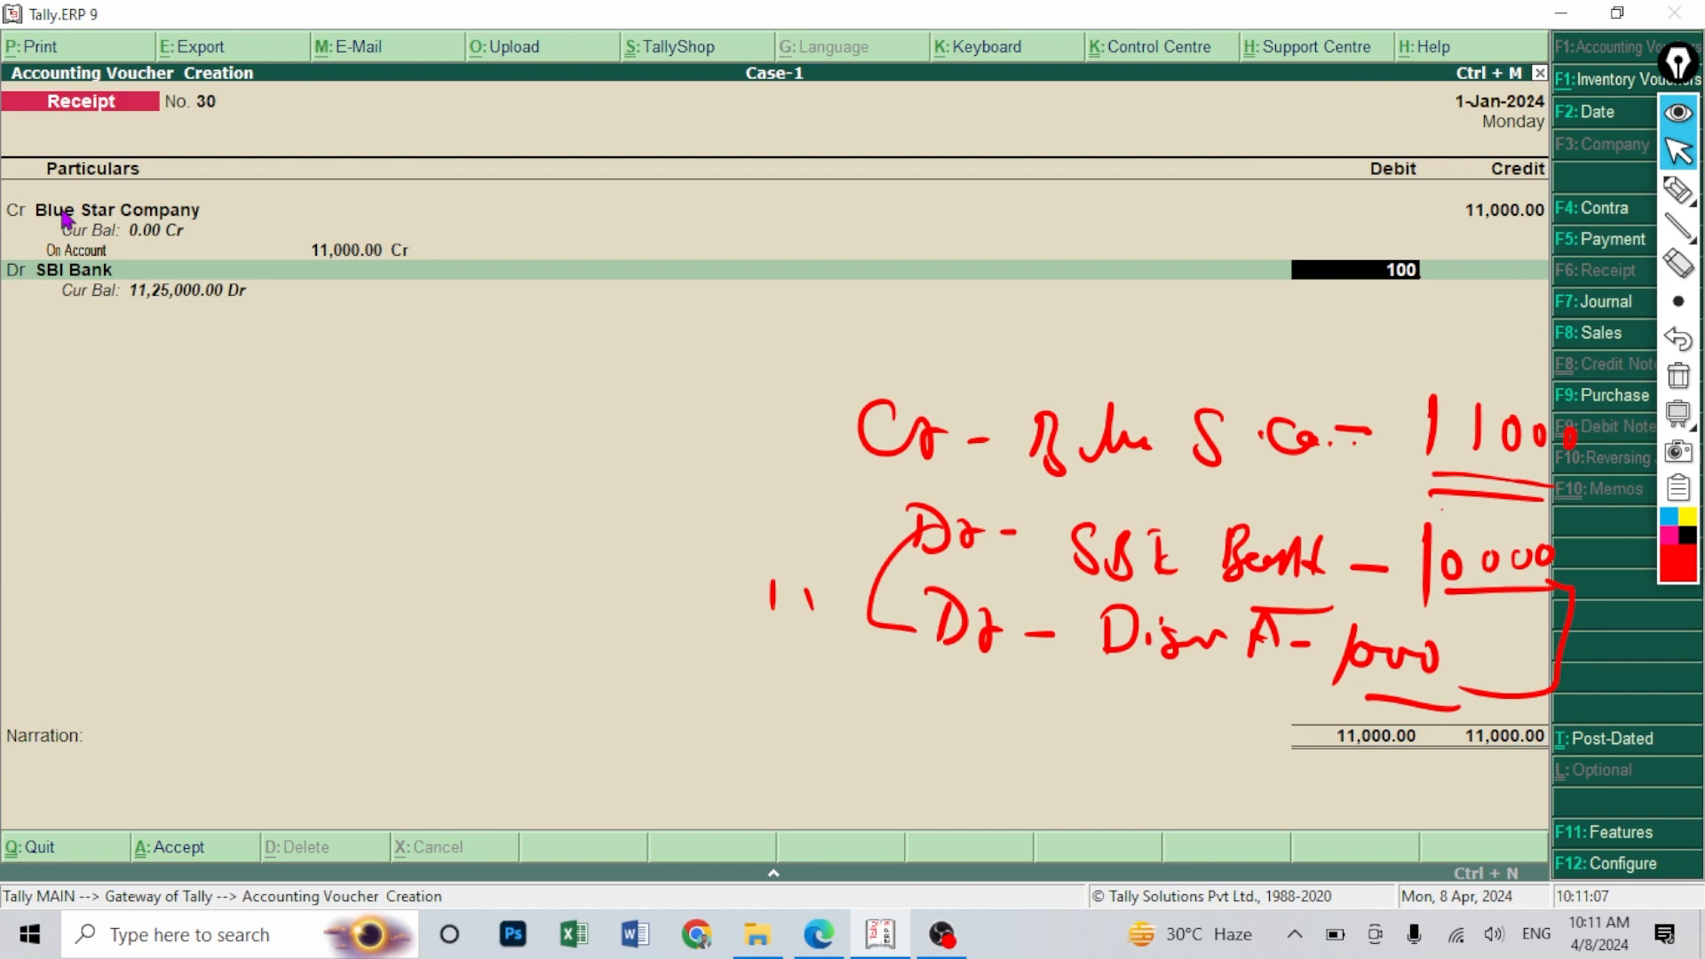
{"action": "type", "text": "0,000"}
{"action": "key", "text": "Return"}
{"action": "key", "text": "Return"}
{"action": "key", "text": "Return"}
{"action": "key", "text": "Return"}
{"action": "key", "text": "Return"}
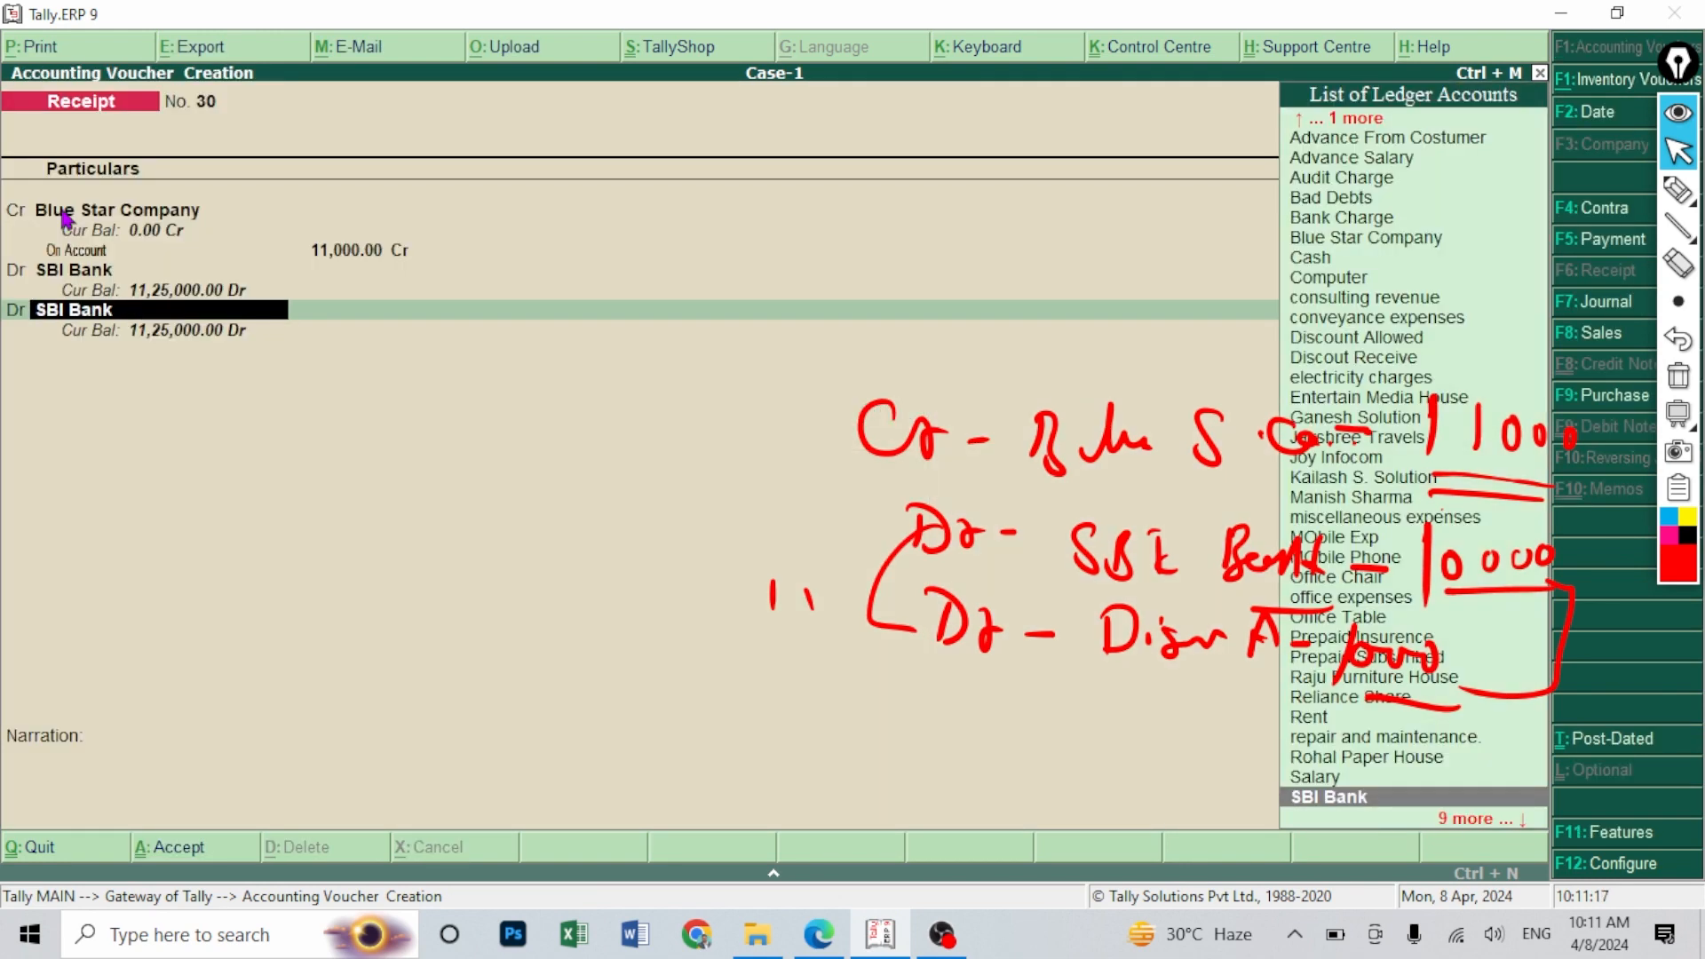
- Debit Discount Allowed with 1,000 and save the receipt voucher, wiping the handwritten notes from the screen
{"action": "type", "text": "di"}
{"action": "key", "text": "Return"}
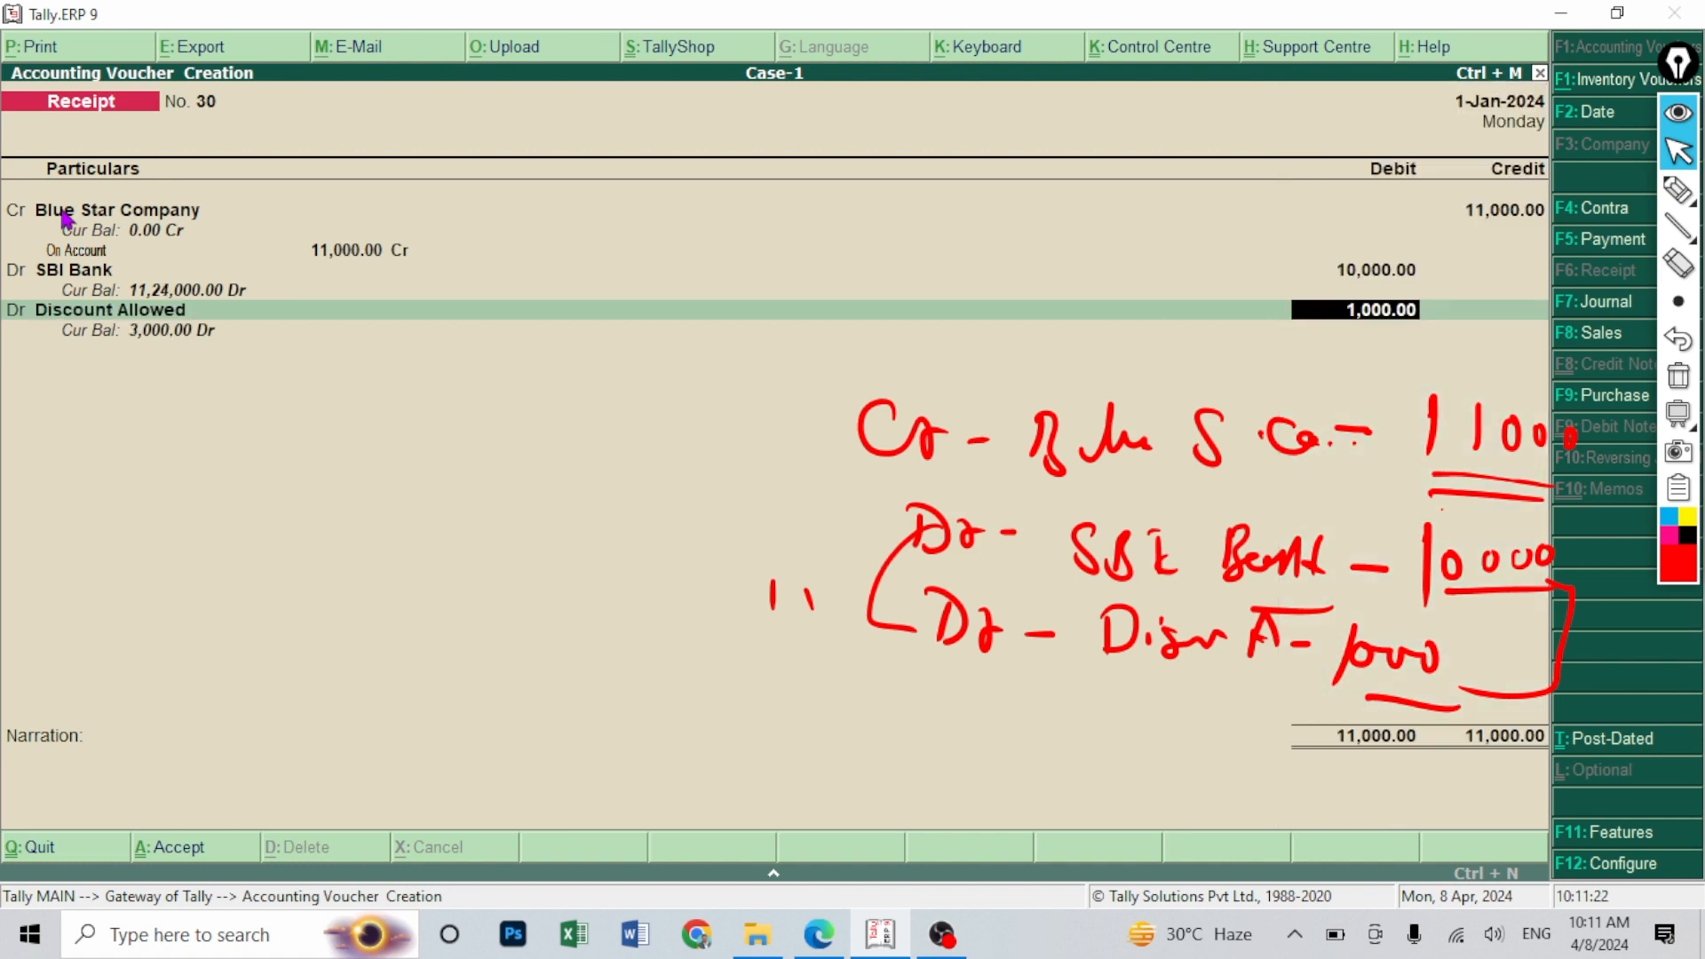
{"action": "key", "text": "Return"}
{"action": "key", "text": "Return"}
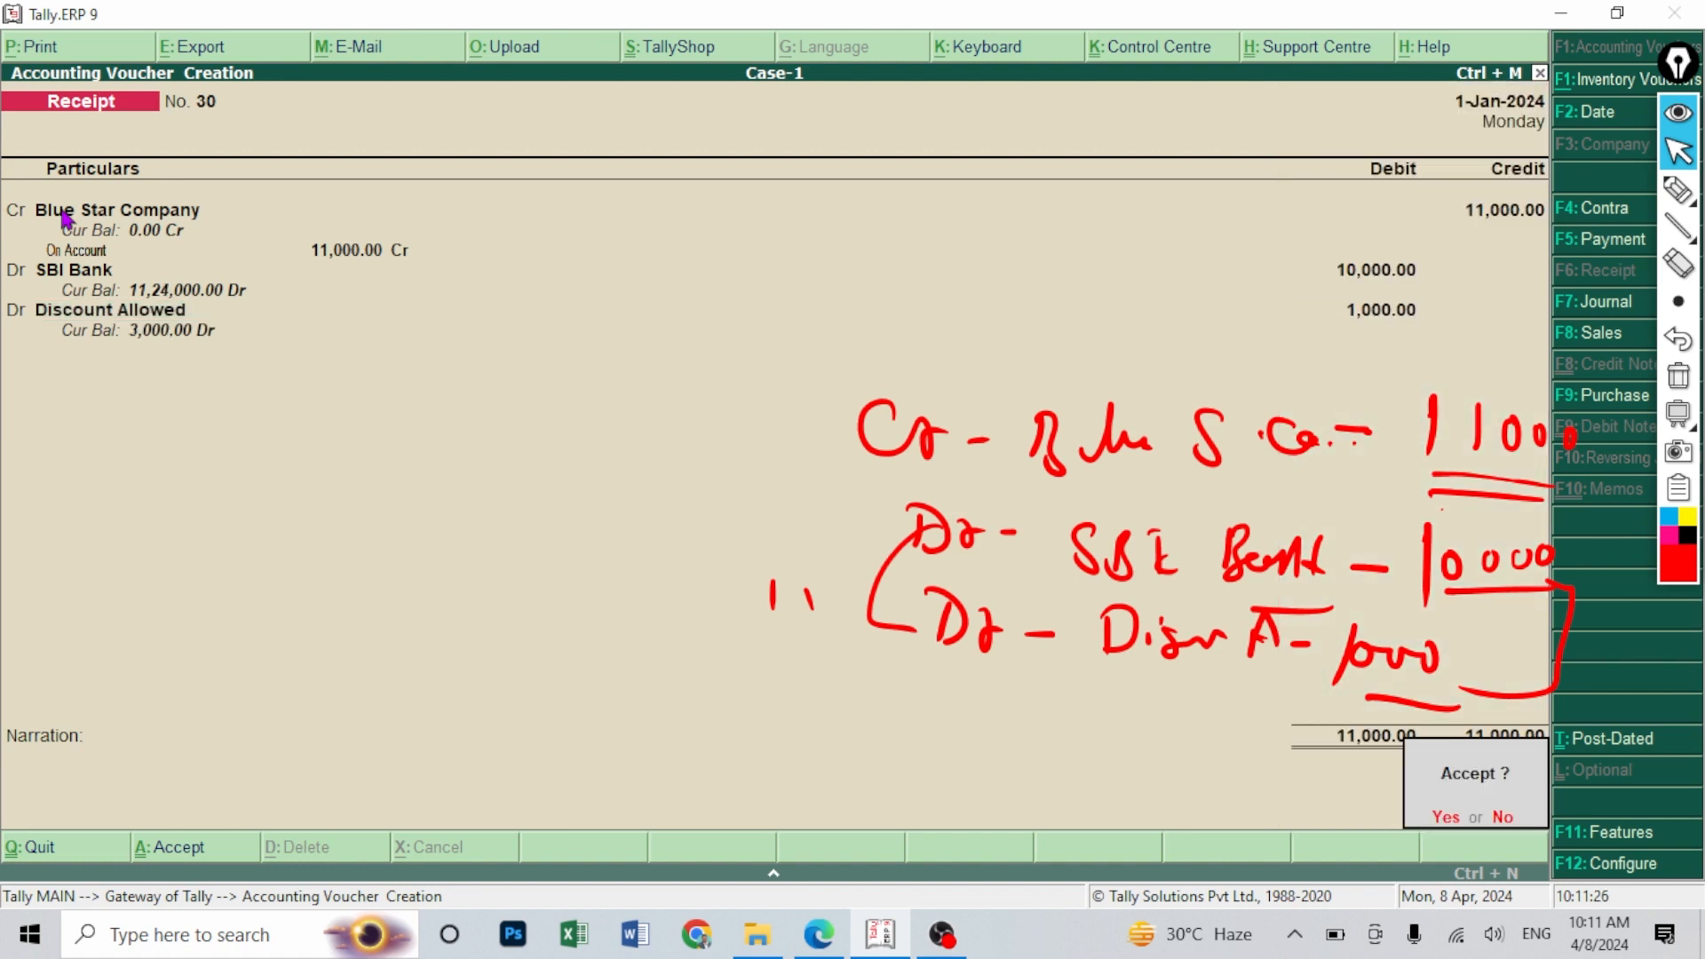
{"action": "key", "text": "Return"}
{"action": "left_click", "coordinate": [1678, 377]}
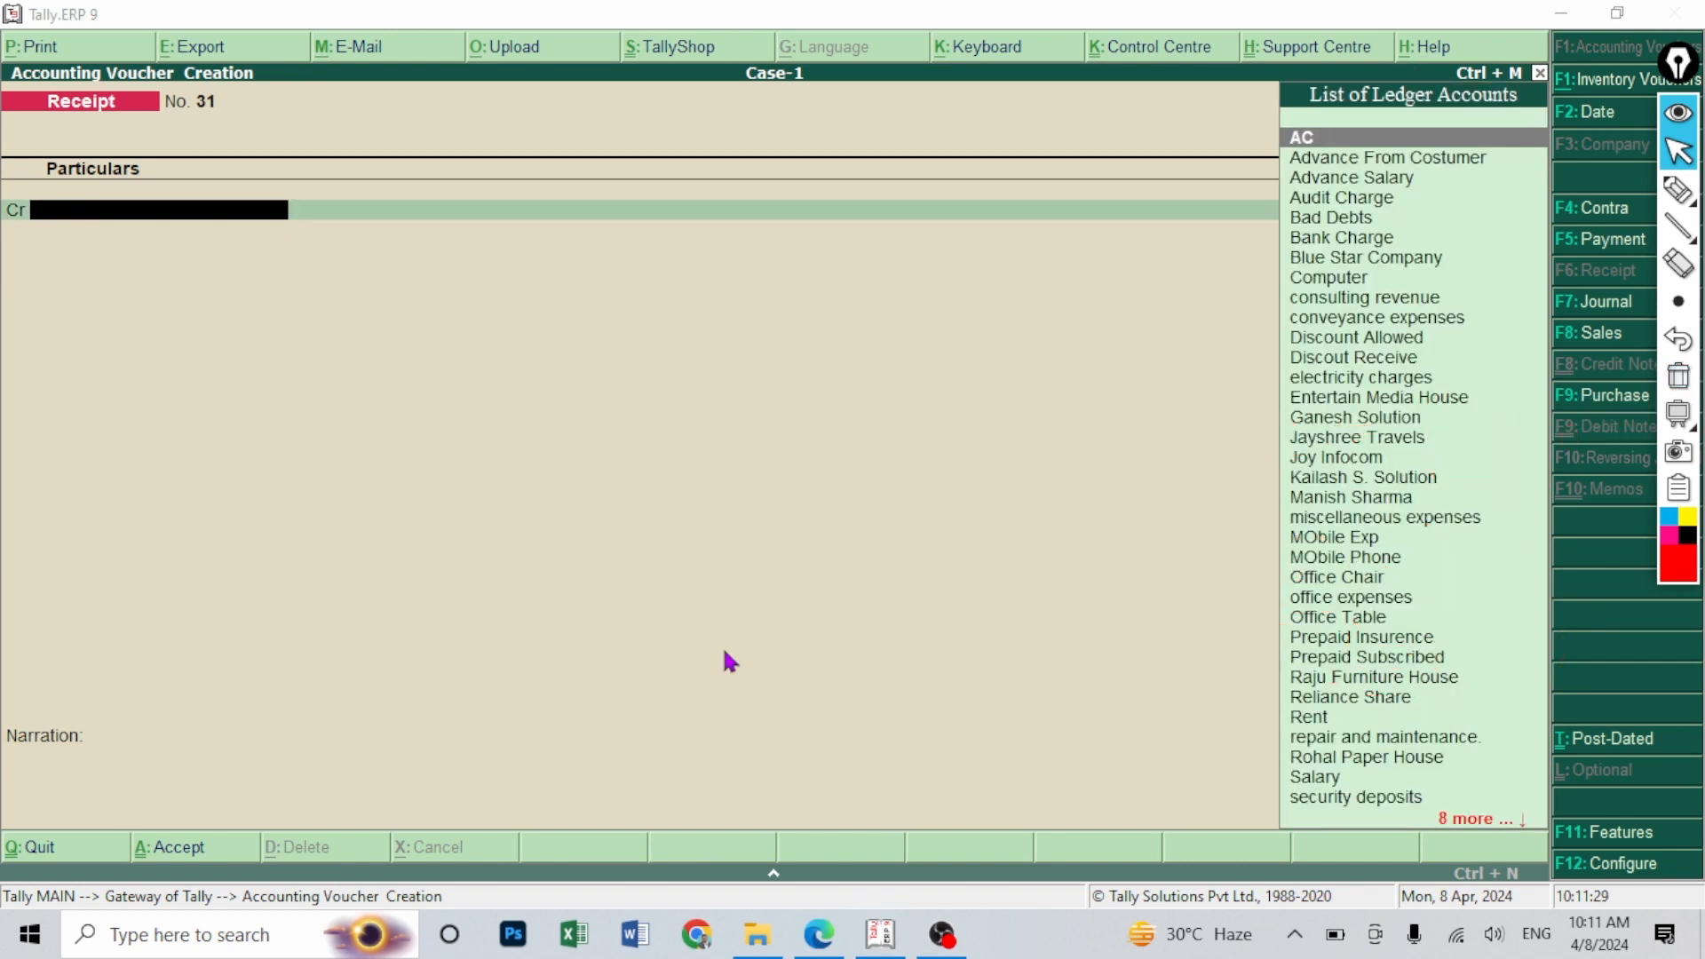
- Switch to the exercise PDF and highlight transaction 137, the cheque issued towards January salary
{"action": "left_click", "coordinate": [818, 932]}
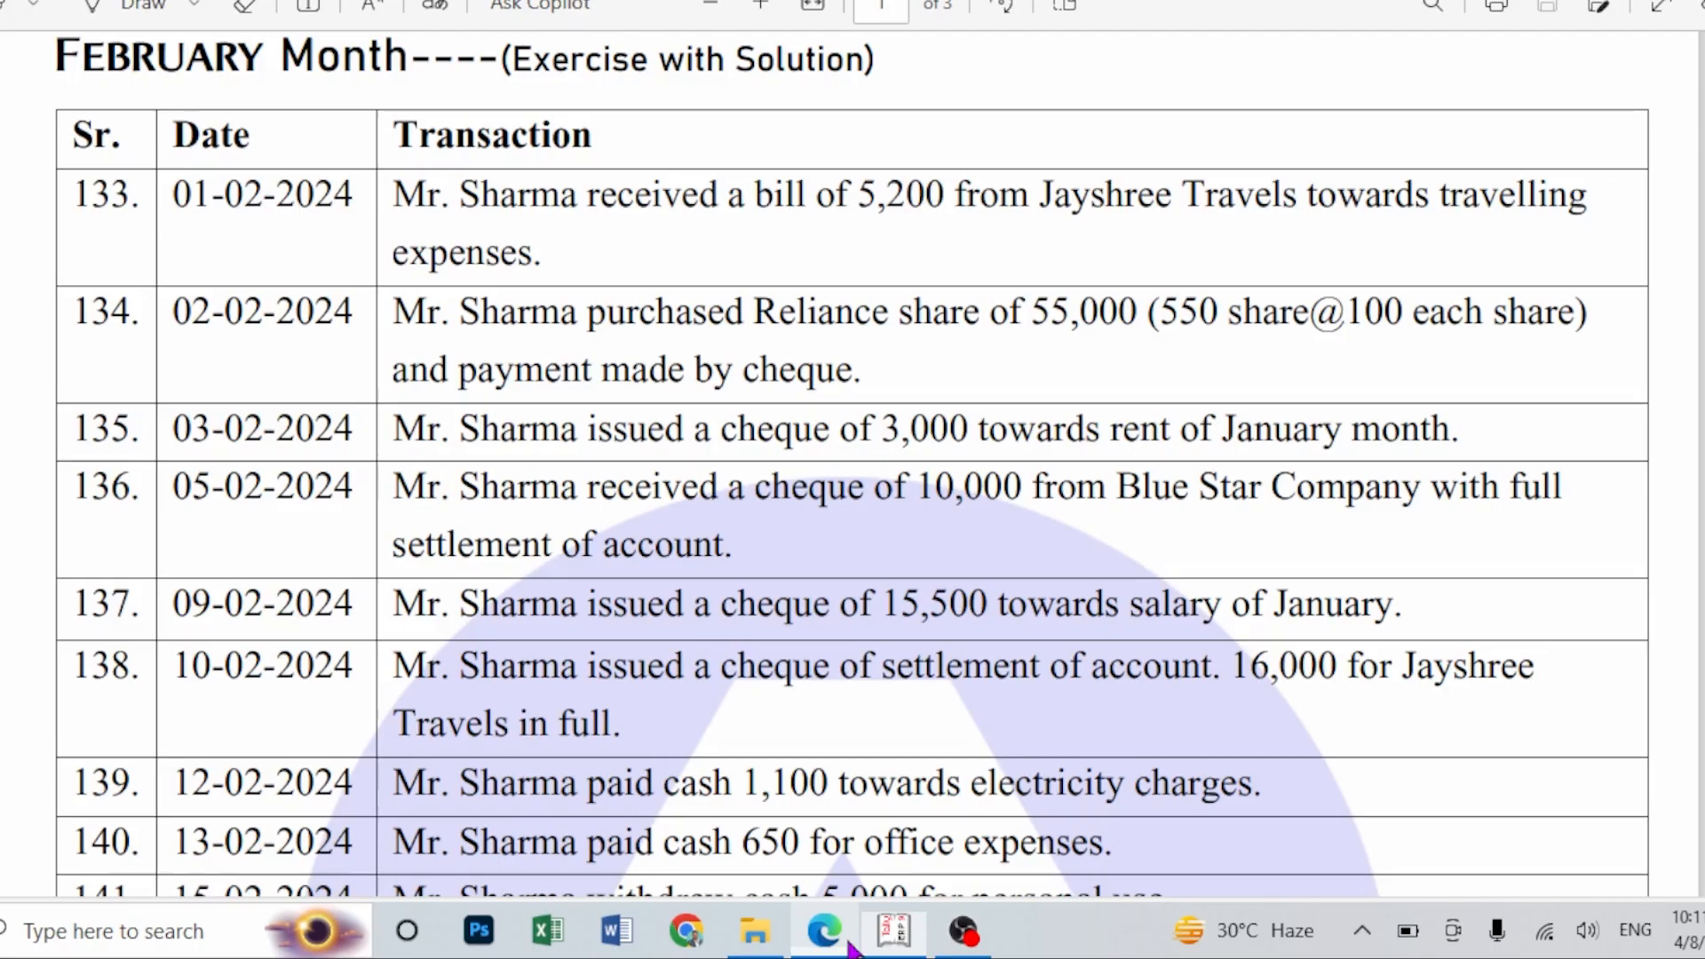
{"action": "scroll", "coordinate": [710, 577], "scroll_direction": "down", "scroll_amount": 2}
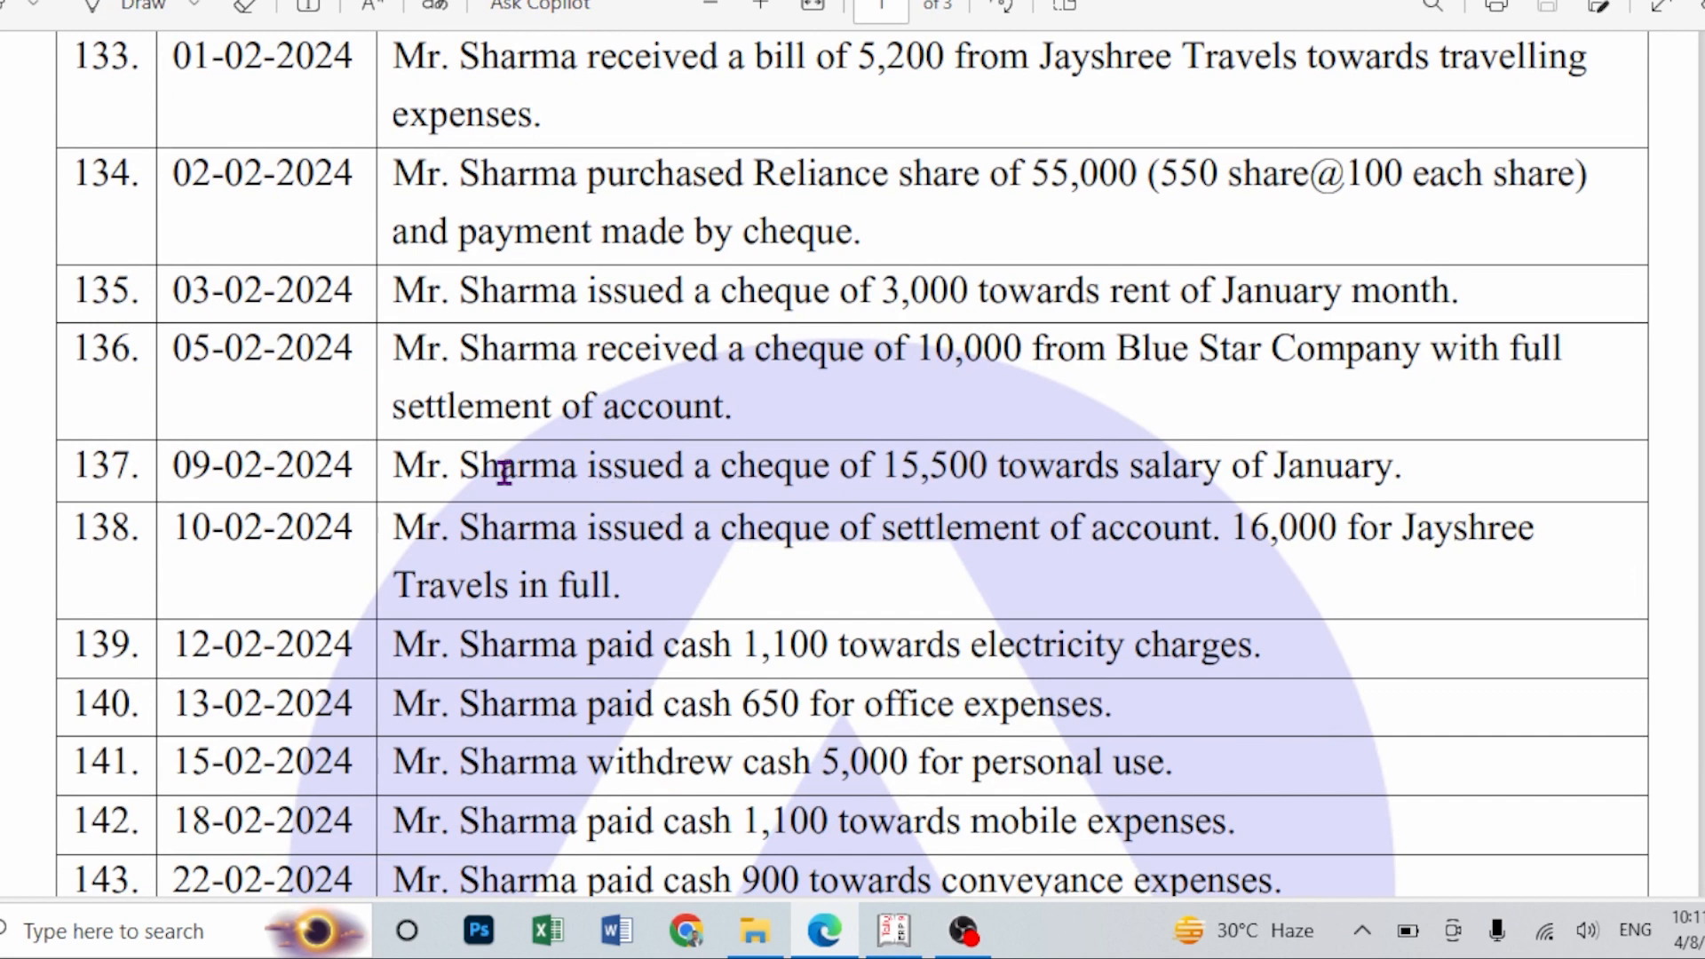
{"action": "left_click_drag", "start_coordinate": [462, 465], "coordinate": [1006, 462]}
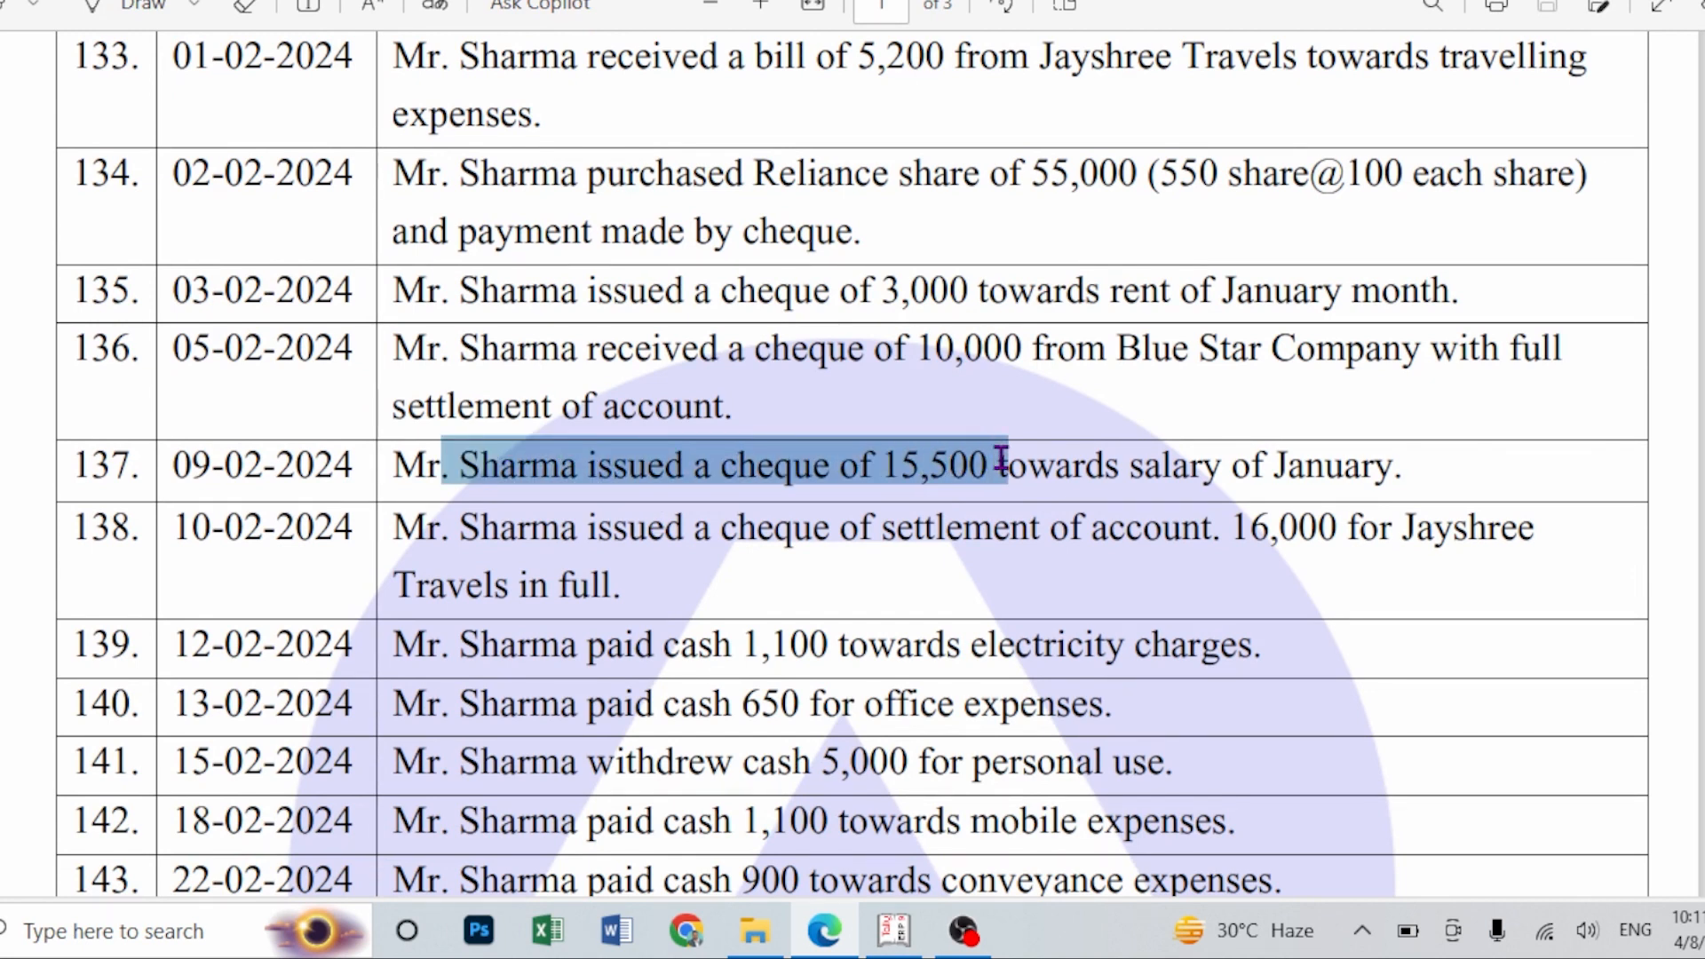
- Return to Tally and start a payment voucher debiting Salary with 15,500 and crediting SBI Bank
{"action": "left_click", "coordinate": [895, 927]}
{"action": "key", "text": "F5"}
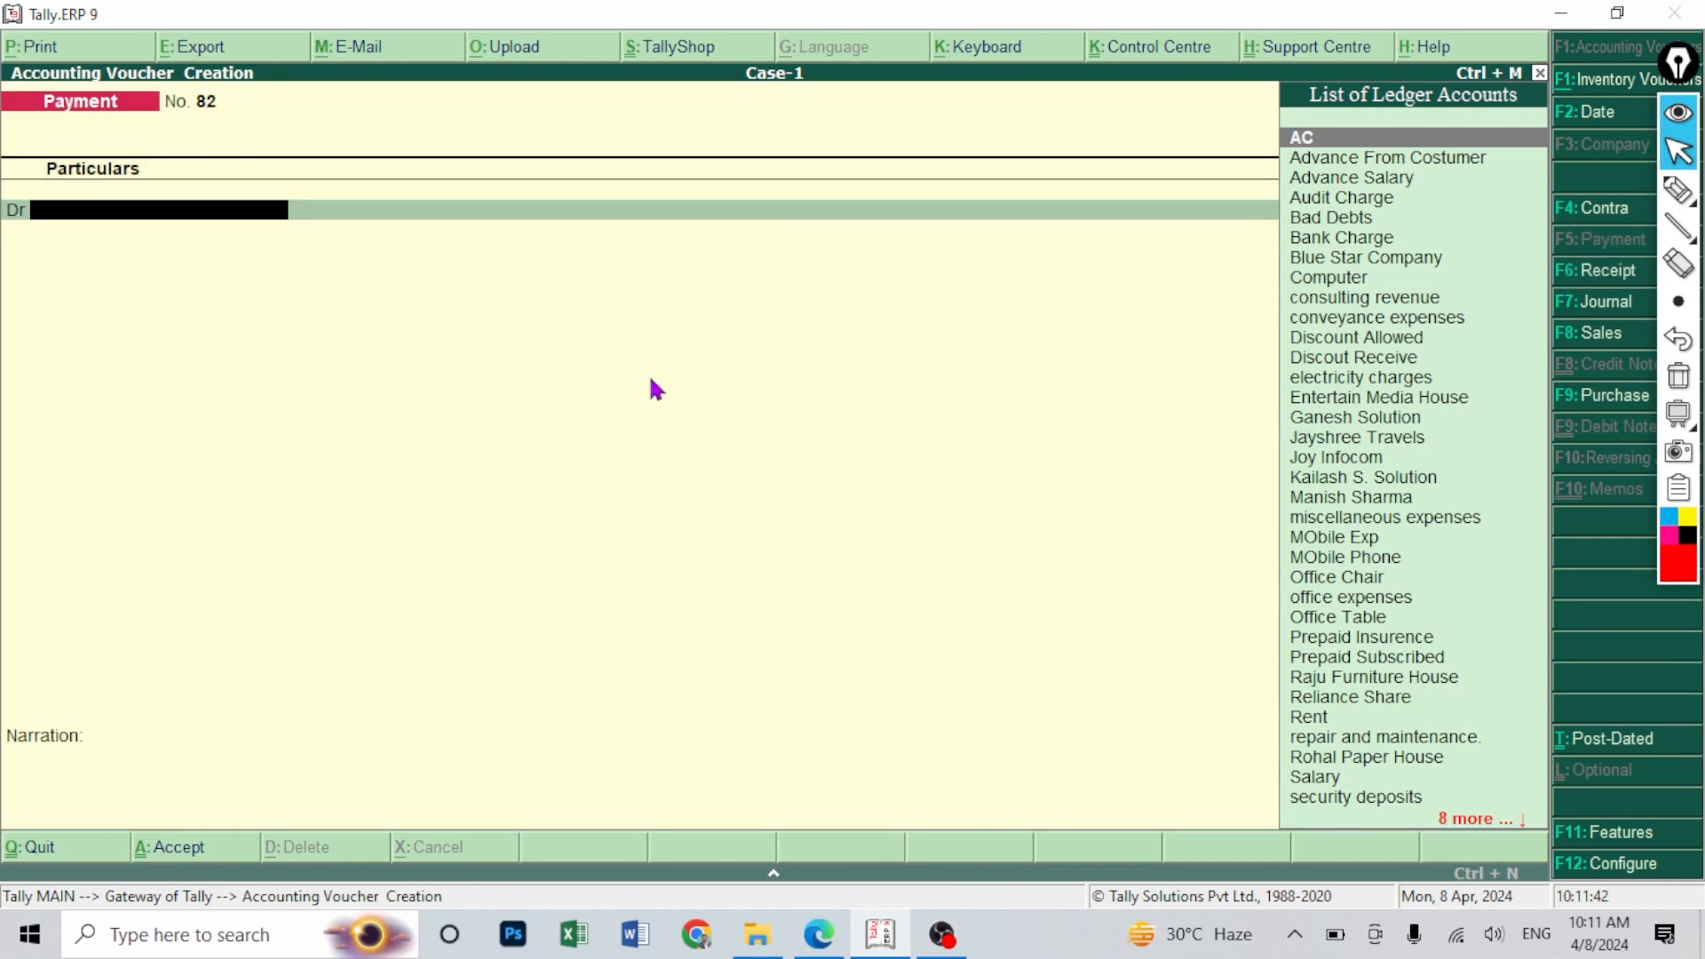
{"action": "type", "text": "Sa"}
{"action": "key", "text": "Return"}
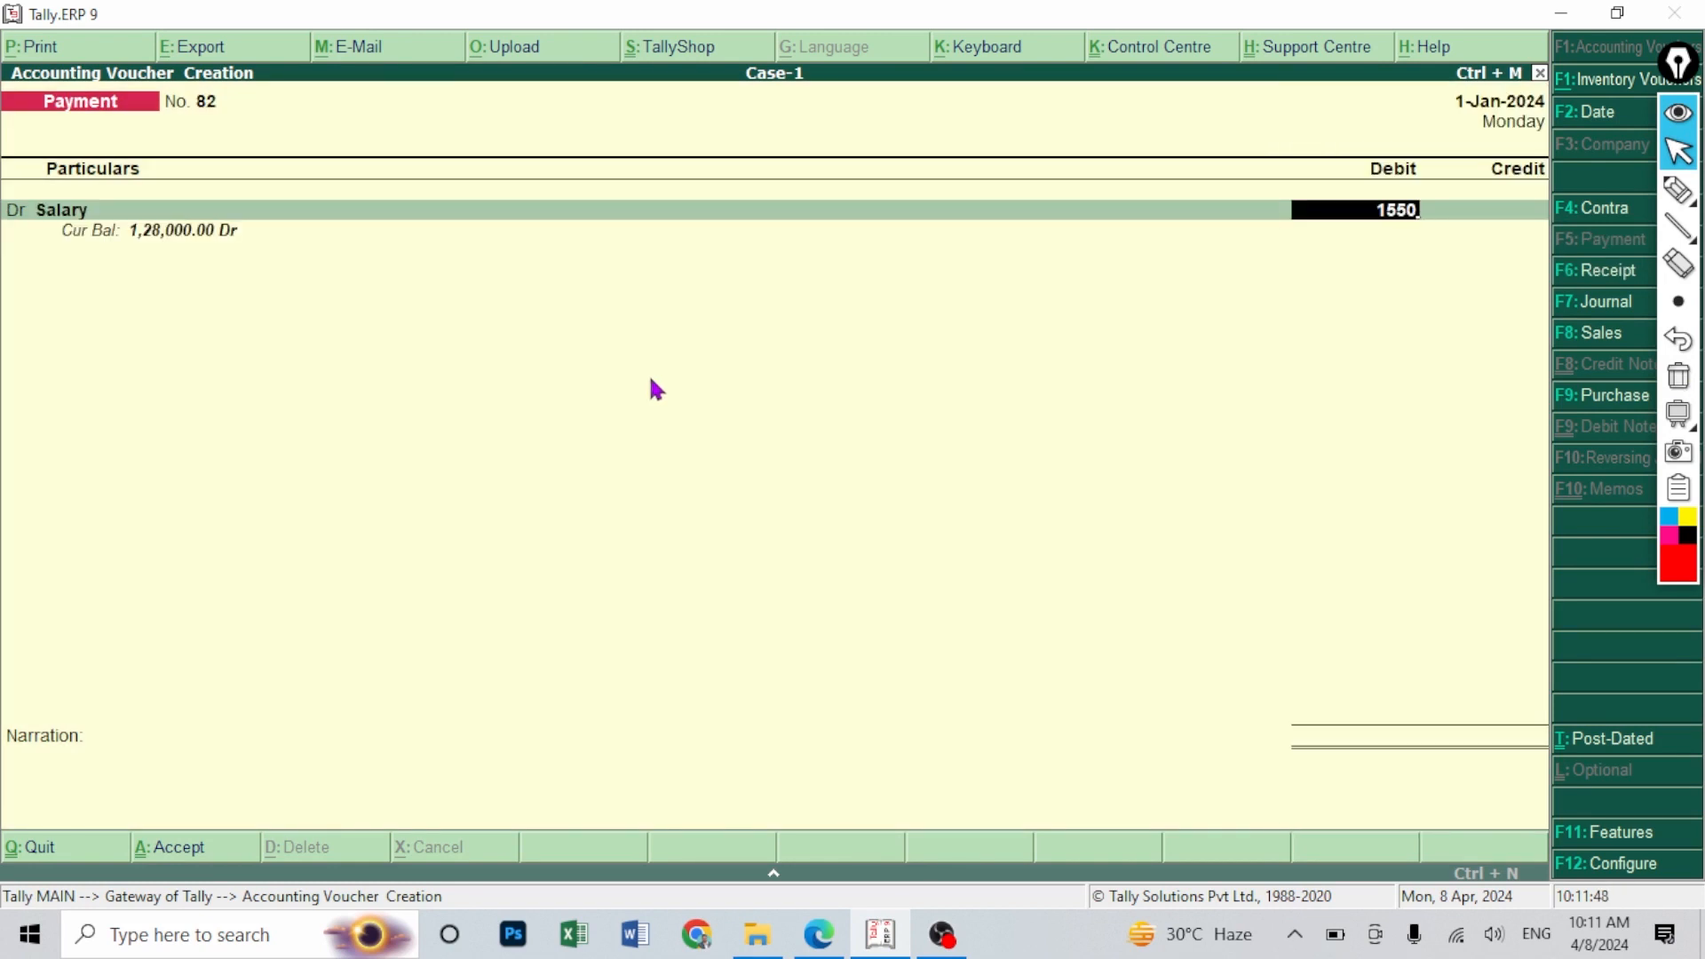
{"action": "type", "text": "15500"}
{"action": "key", "text": "Return"}
{"action": "key", "text": "Return"}
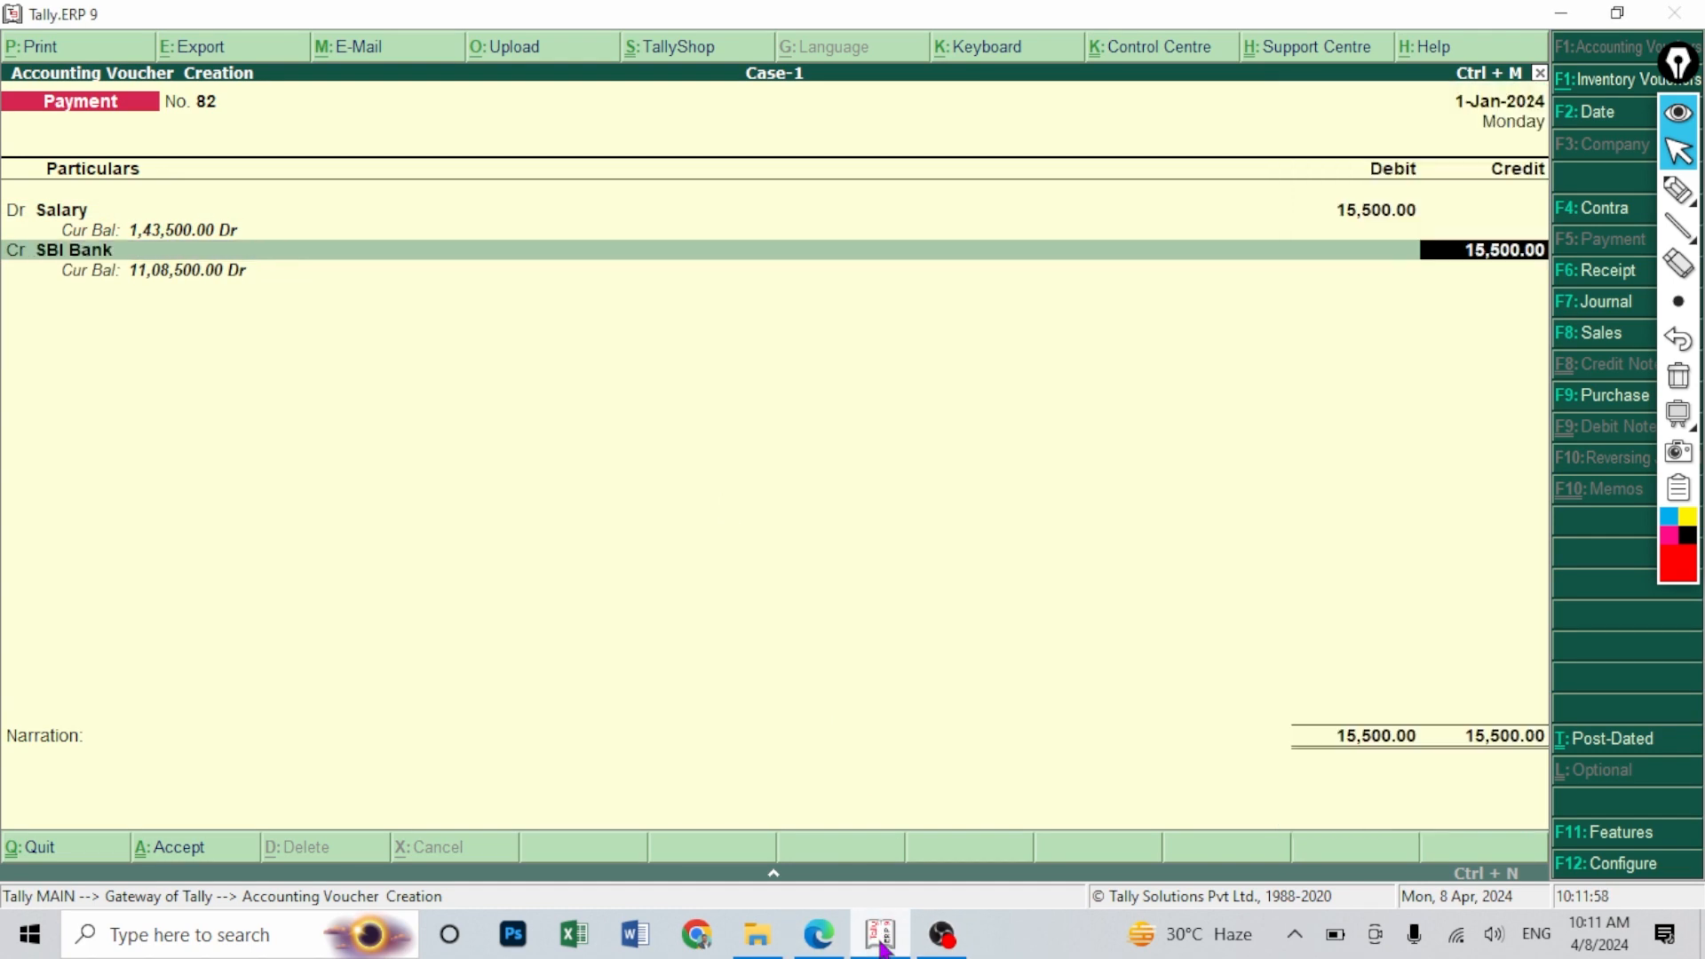
- Check the salary transaction in the exercise PDF again, then accept SBI Bank's 15,500 credit and save the payment voucher in Tally
{"action": "left_click", "coordinate": [821, 937]}
{"action": "left_click_drag", "start_coordinate": [1139, 453], "coordinate": [687, 529]}
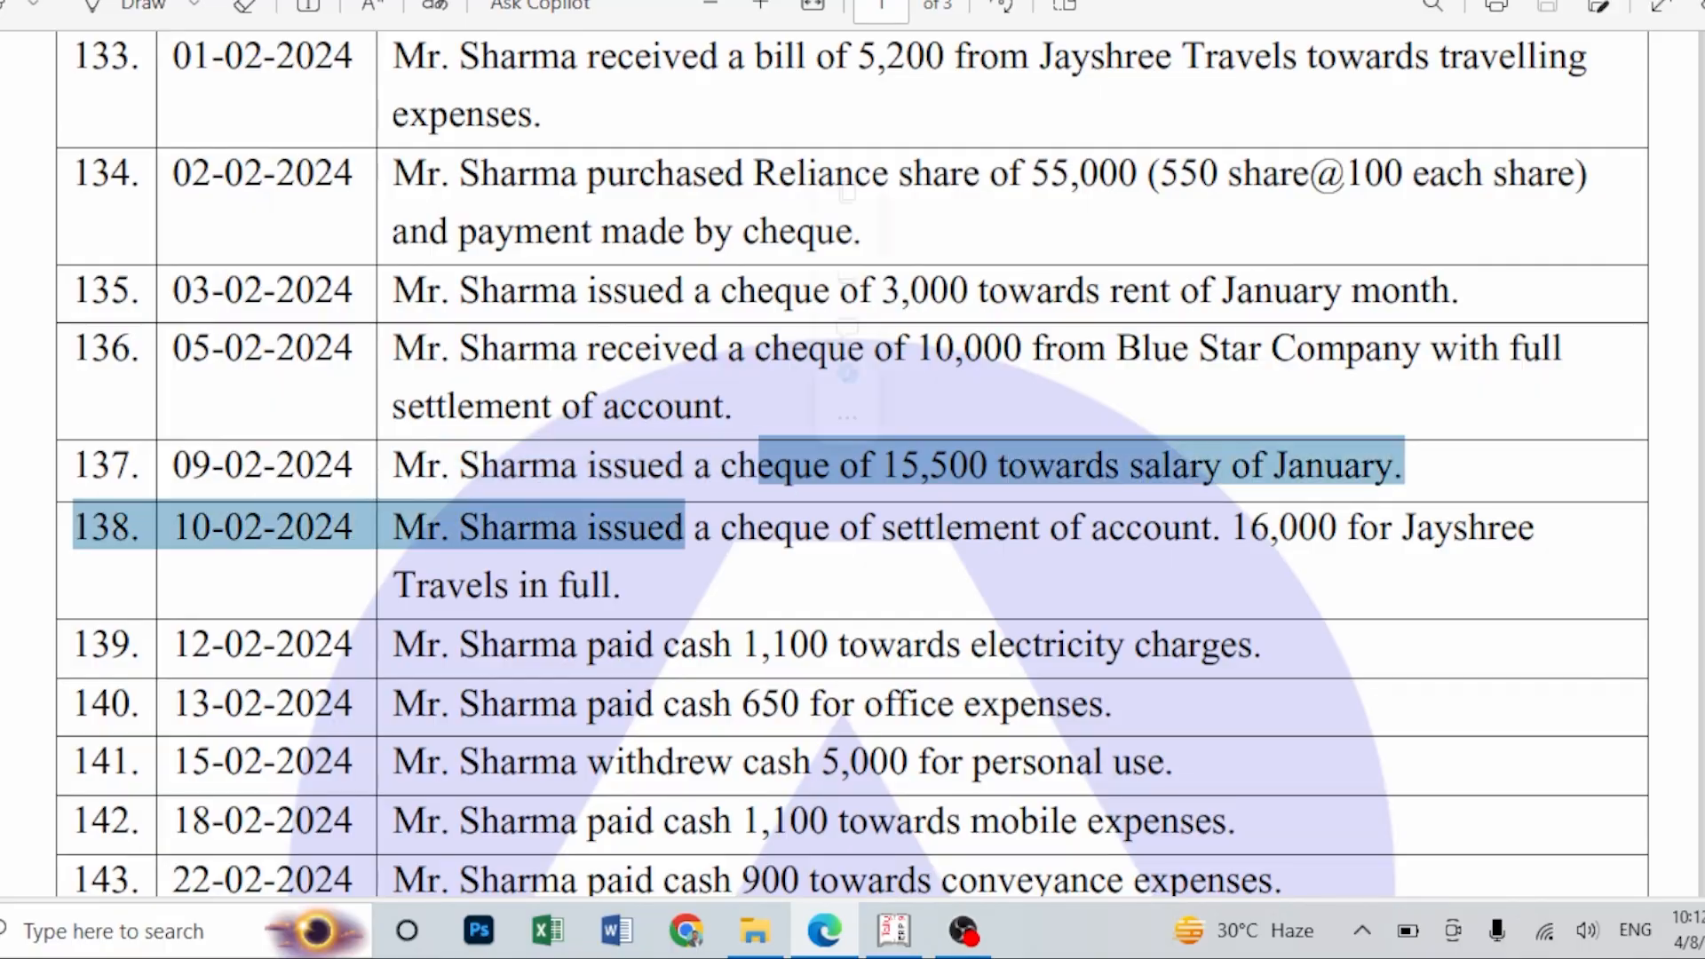
{"action": "left_click", "coordinate": [893, 938]}
{"action": "key", "text": "Return"}
{"action": "key", "text": "Return"}
{"action": "key", "text": "Return"}
{"action": "key", "text": "Return"}
{"action": "key", "text": "Return"}
{"action": "key", "text": "Return"}
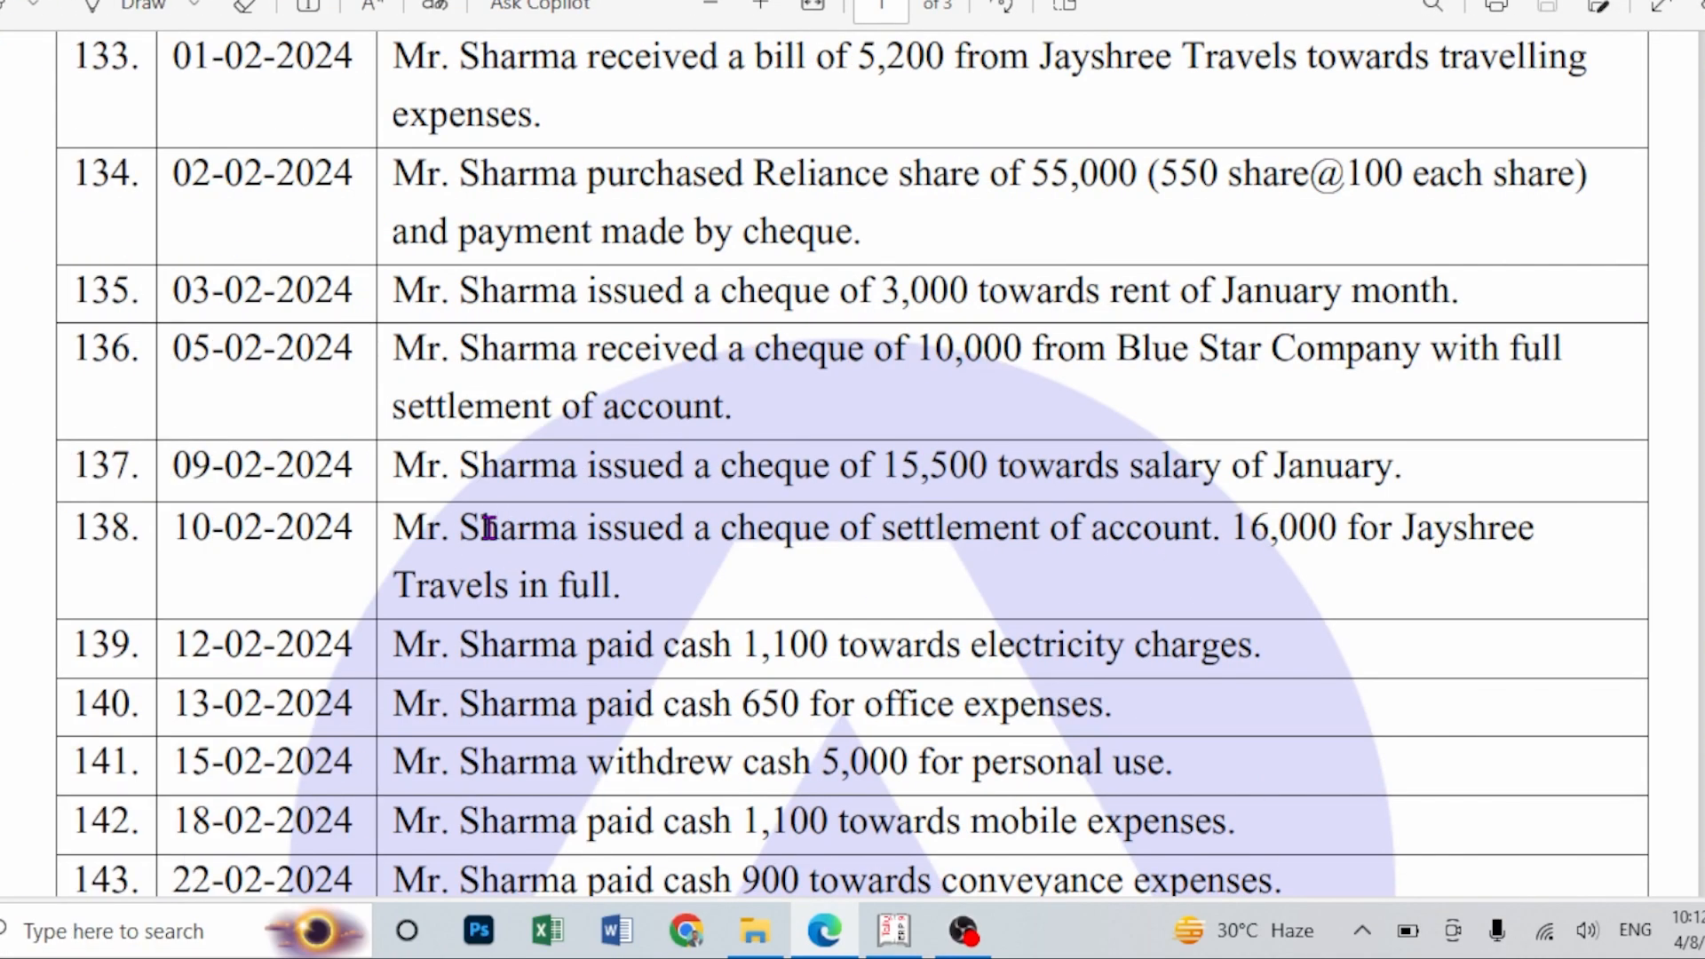
- Examine transaction 138 about the Jayshree Travels settlement in the exercise PDF, underlining the word "full" in red
{"action": "left_click_drag", "start_coordinate": [488, 528], "coordinate": [1132, 508]}
{"action": "left_click", "coordinate": [919, 531]}
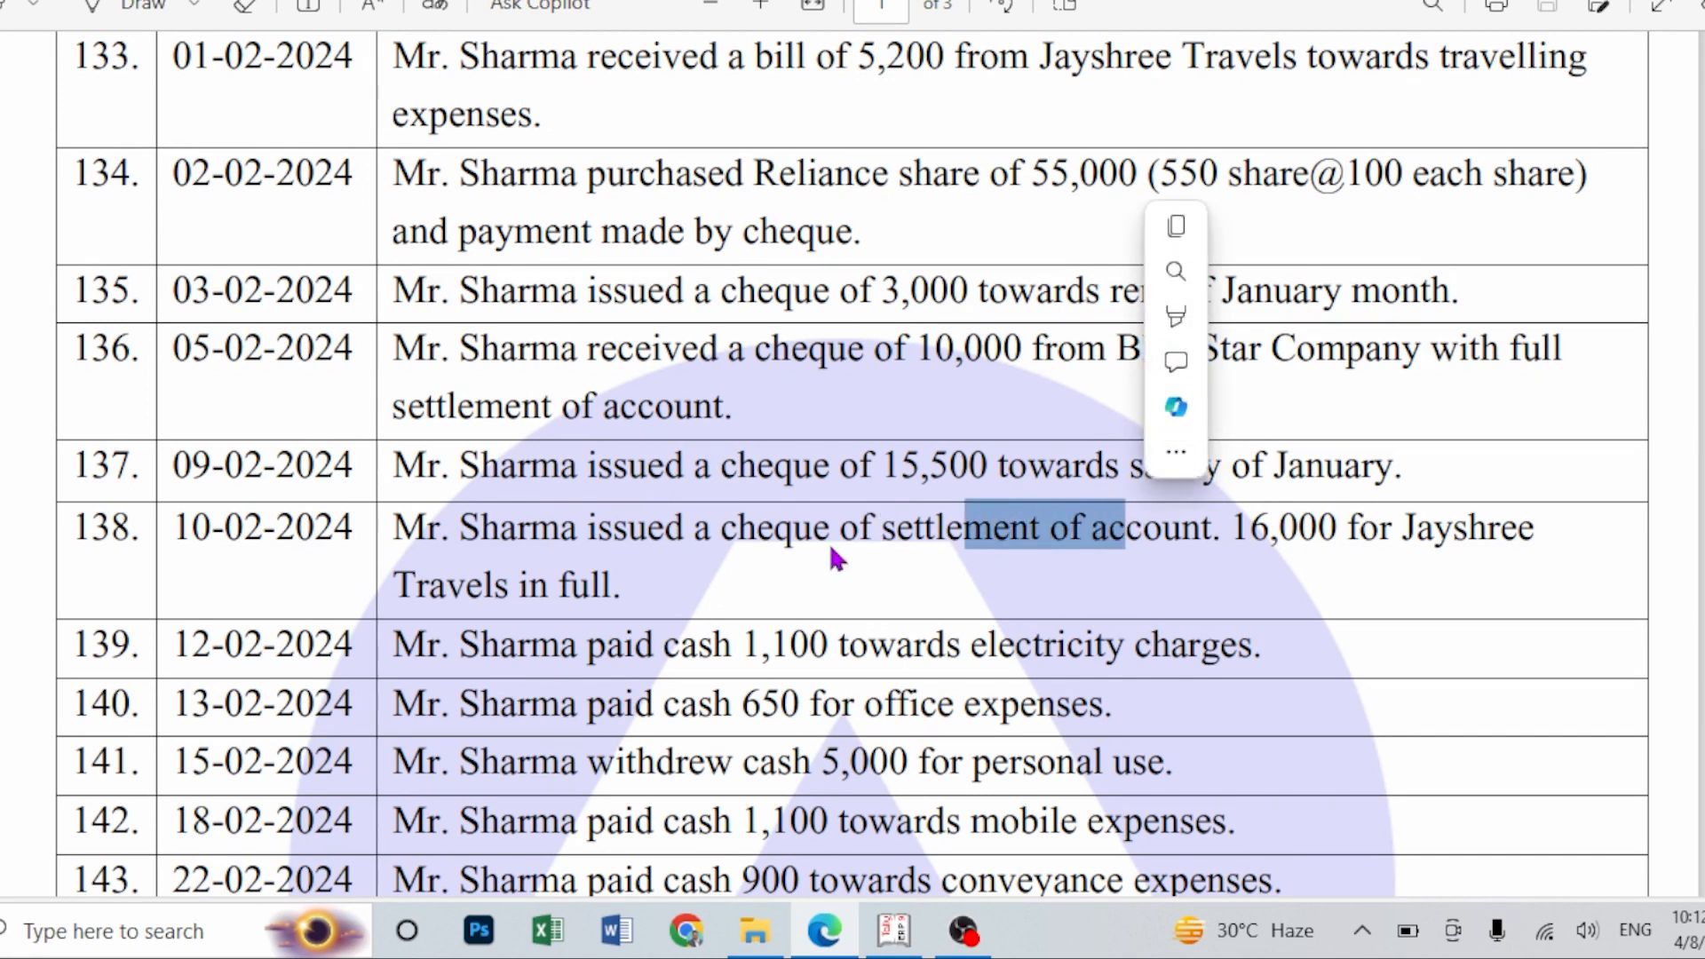
{"action": "left_click_drag", "start_coordinate": [534, 528], "coordinate": [948, 535]}
{"action": "left_click_drag", "start_coordinate": [1430, 540], "coordinate": [1409, 605]}
{"action": "left_click_drag", "start_coordinate": [1229, 528], "coordinate": [1341, 531]}
{"action": "left_click", "coordinate": [1180, 533]}
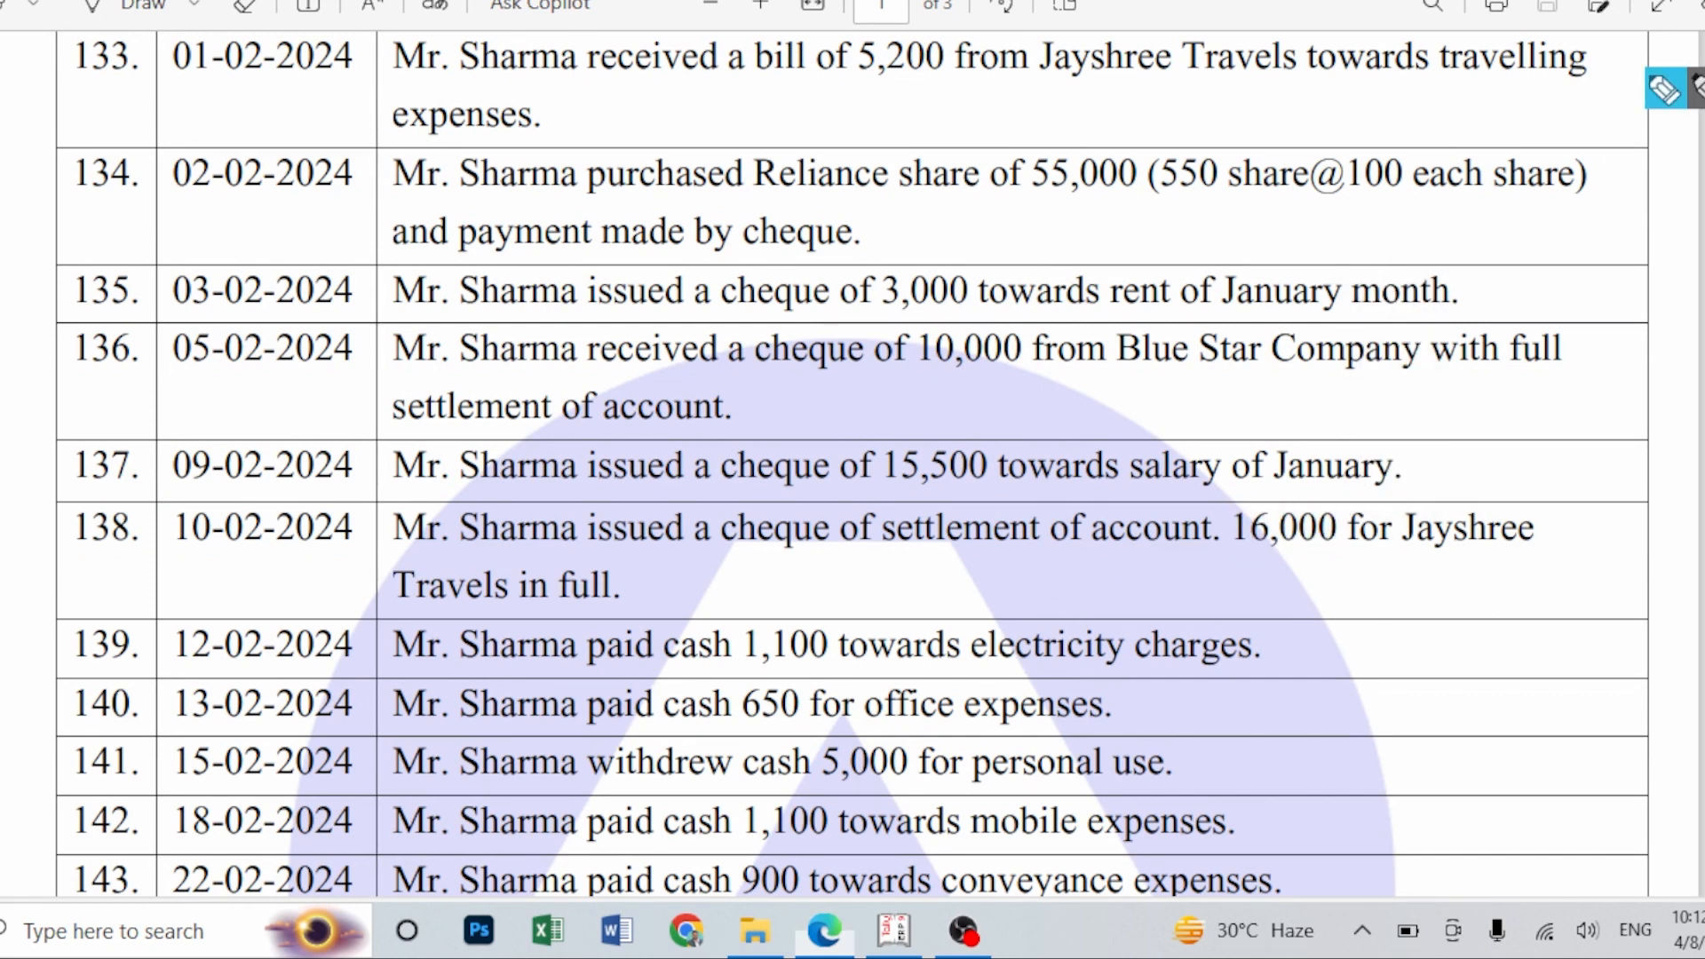
{"action": "left_click", "coordinate": [918, 351]}
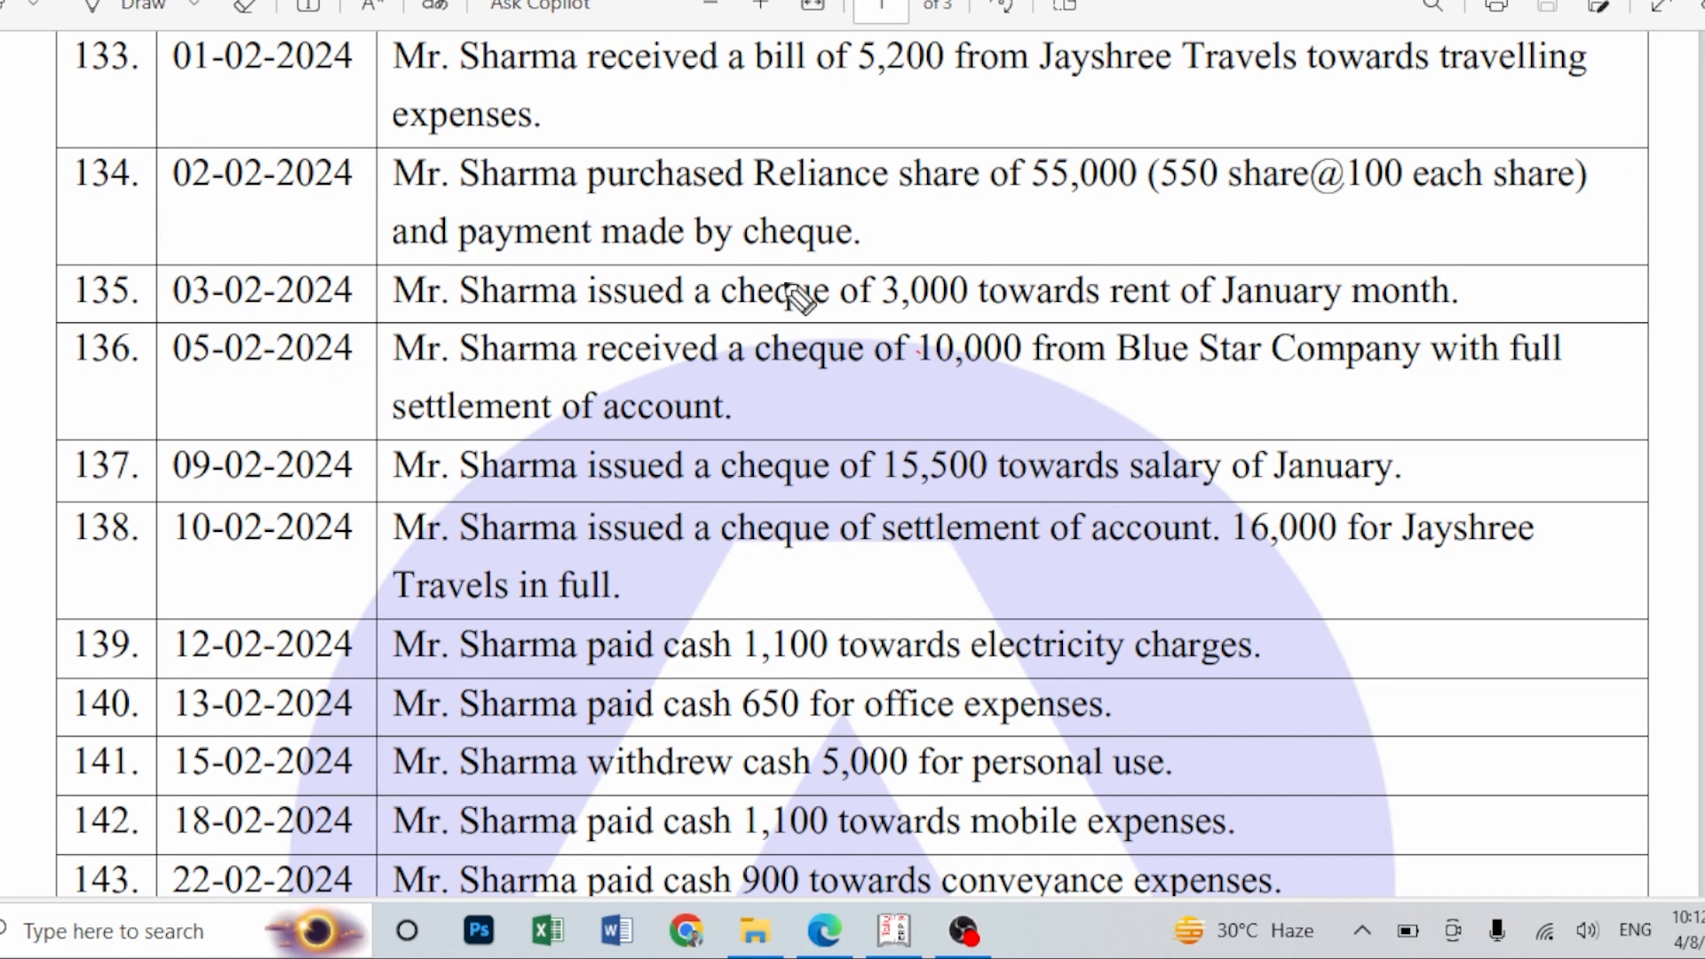
{"action": "left_click_drag", "start_coordinate": [559, 608], "coordinate": [592, 604]}
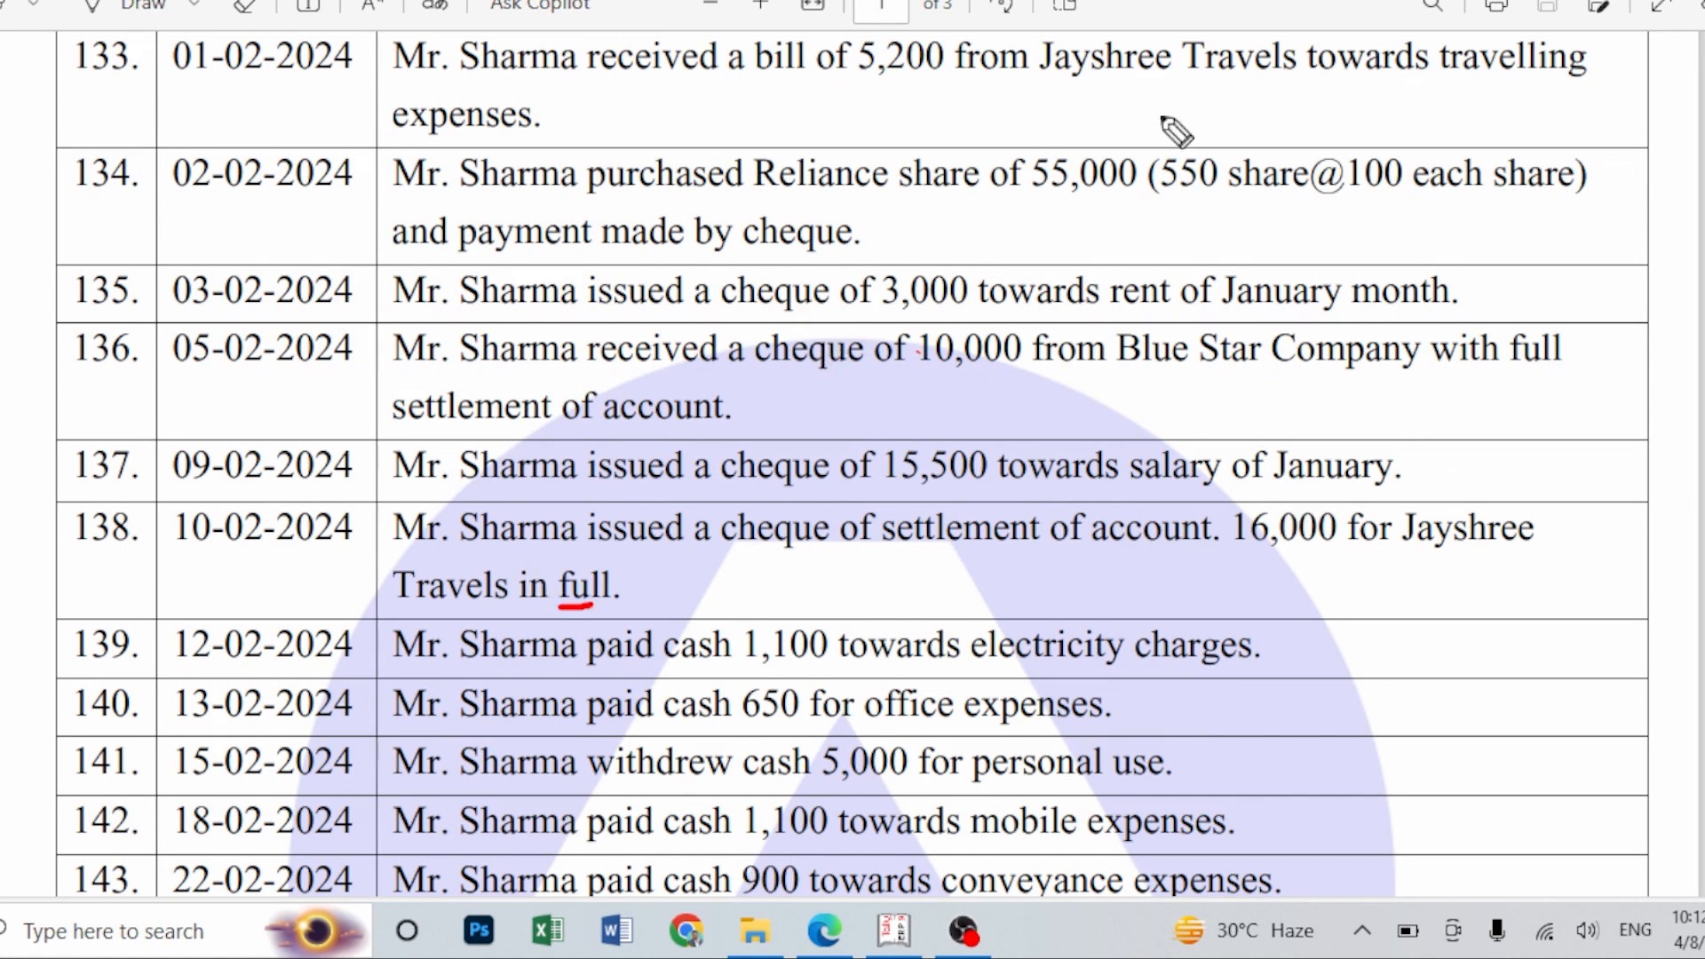
- Switch to Tally, choose Jayshree Travels as the debit ledger of the new payment voucher, and underline its current balance in red
{"action": "left_click", "coordinate": [893, 931]}
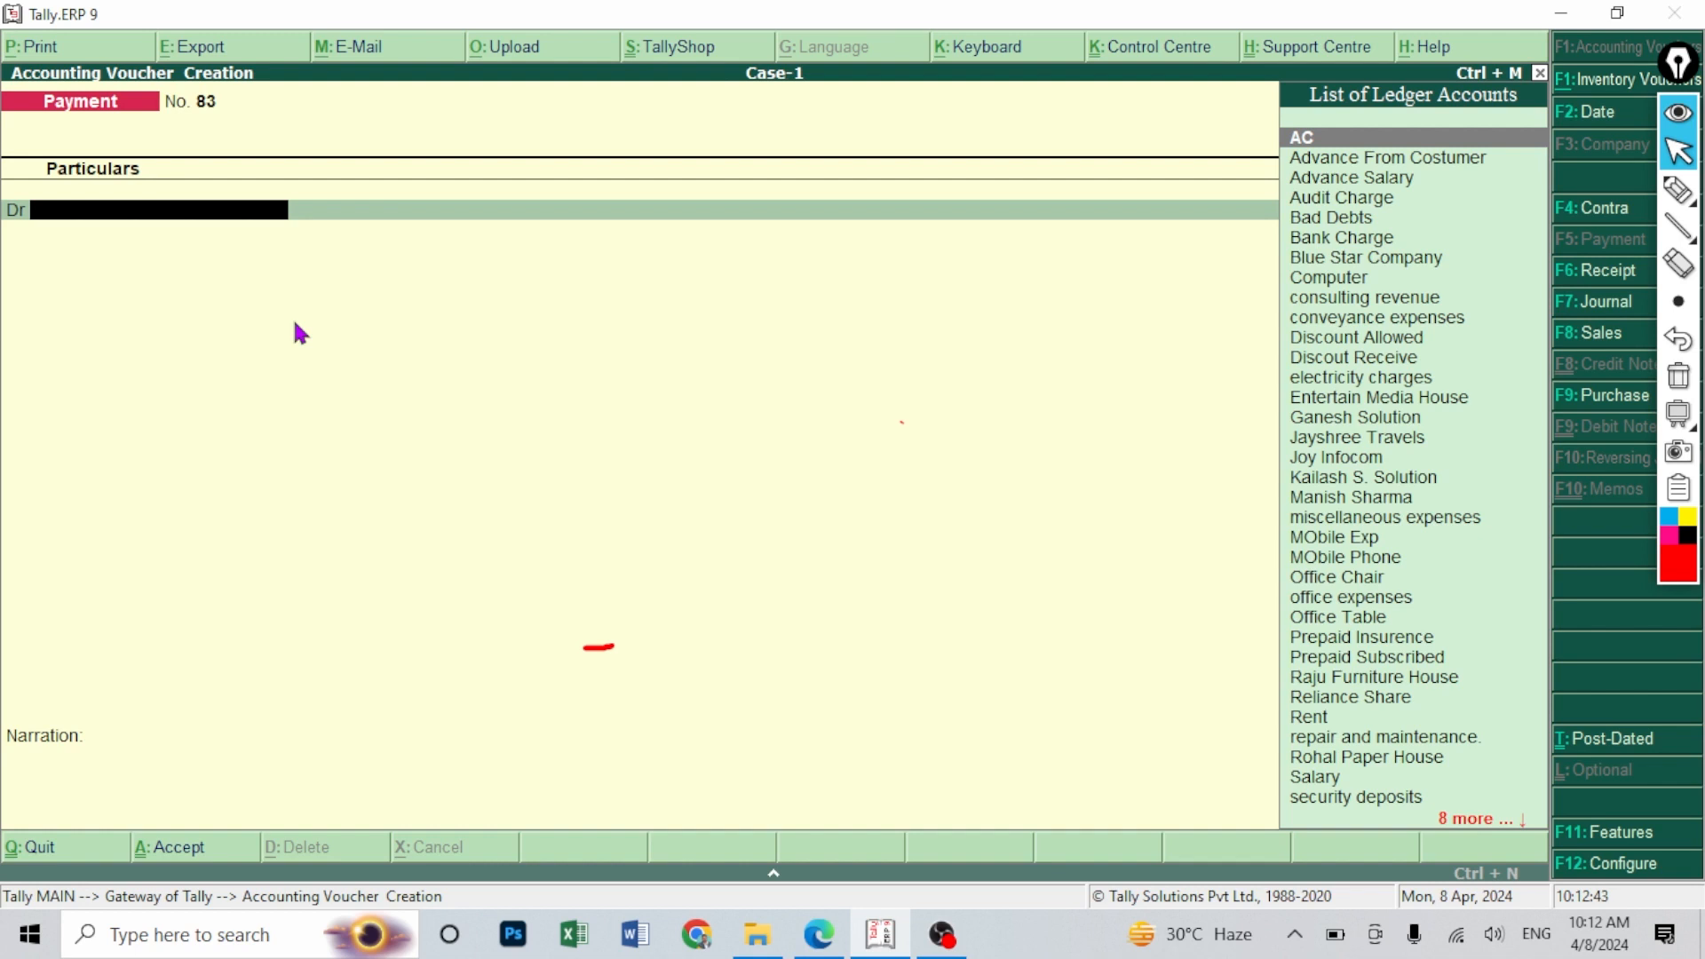
{"action": "type", "text": "J"}
{"action": "key", "text": "Return"}
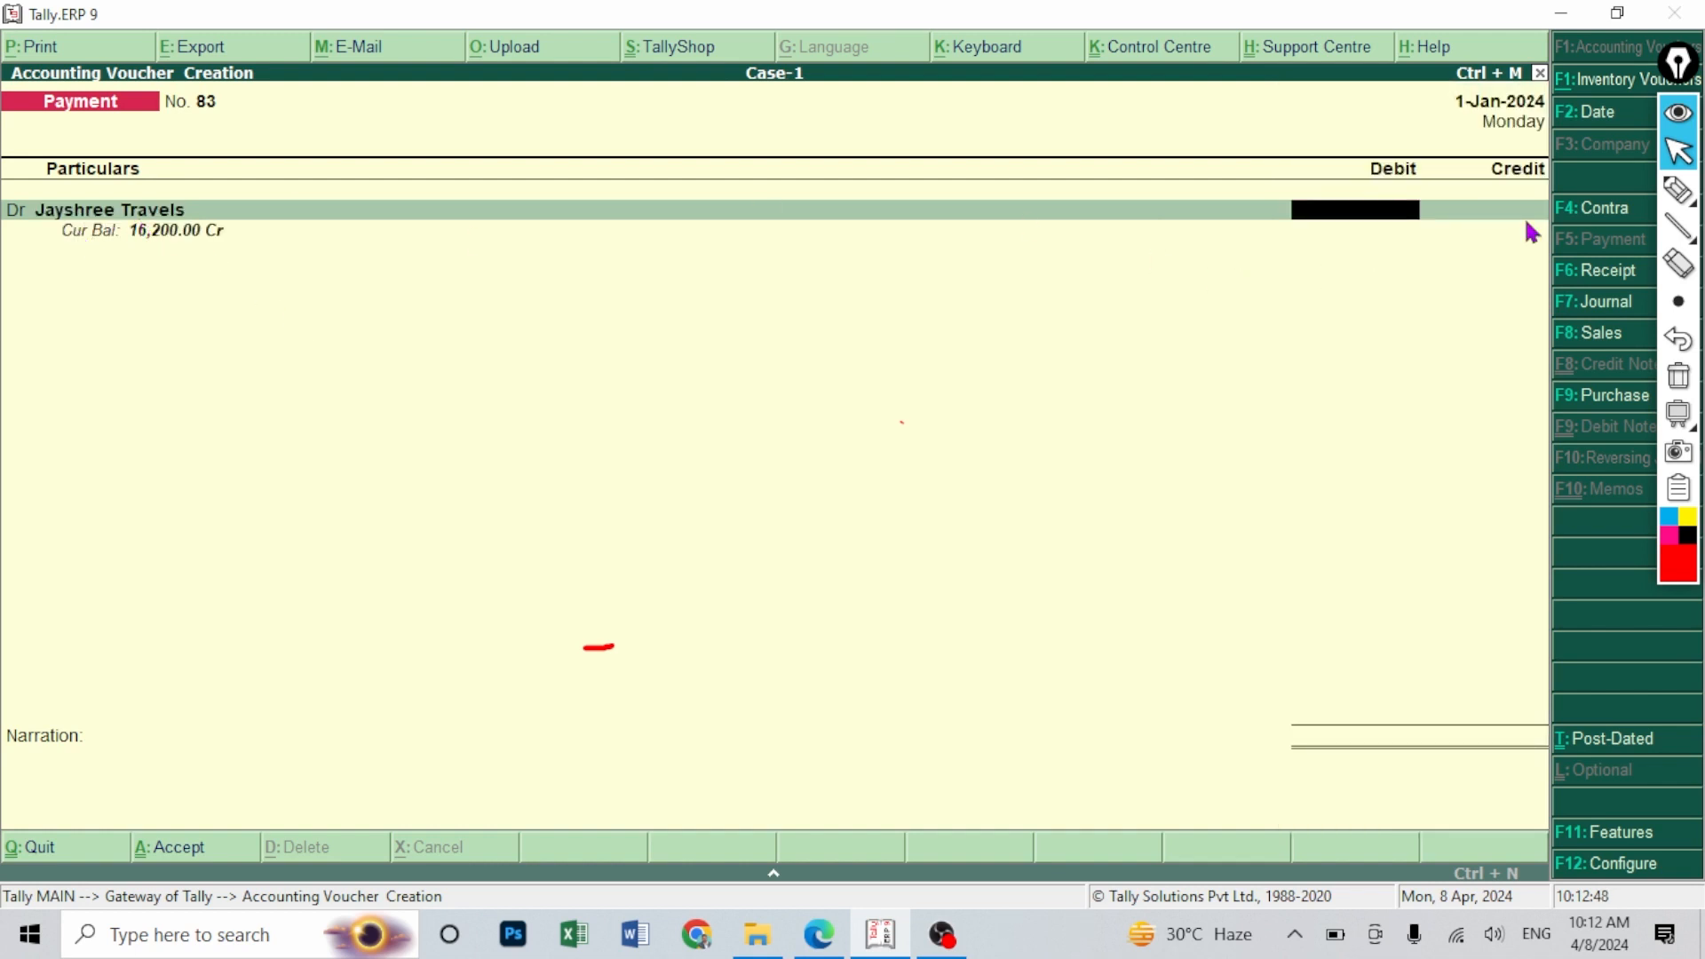
{"action": "left_click", "coordinate": [1678, 189]}
{"action": "left_click_drag", "start_coordinate": [124, 248], "coordinate": [222, 244]}
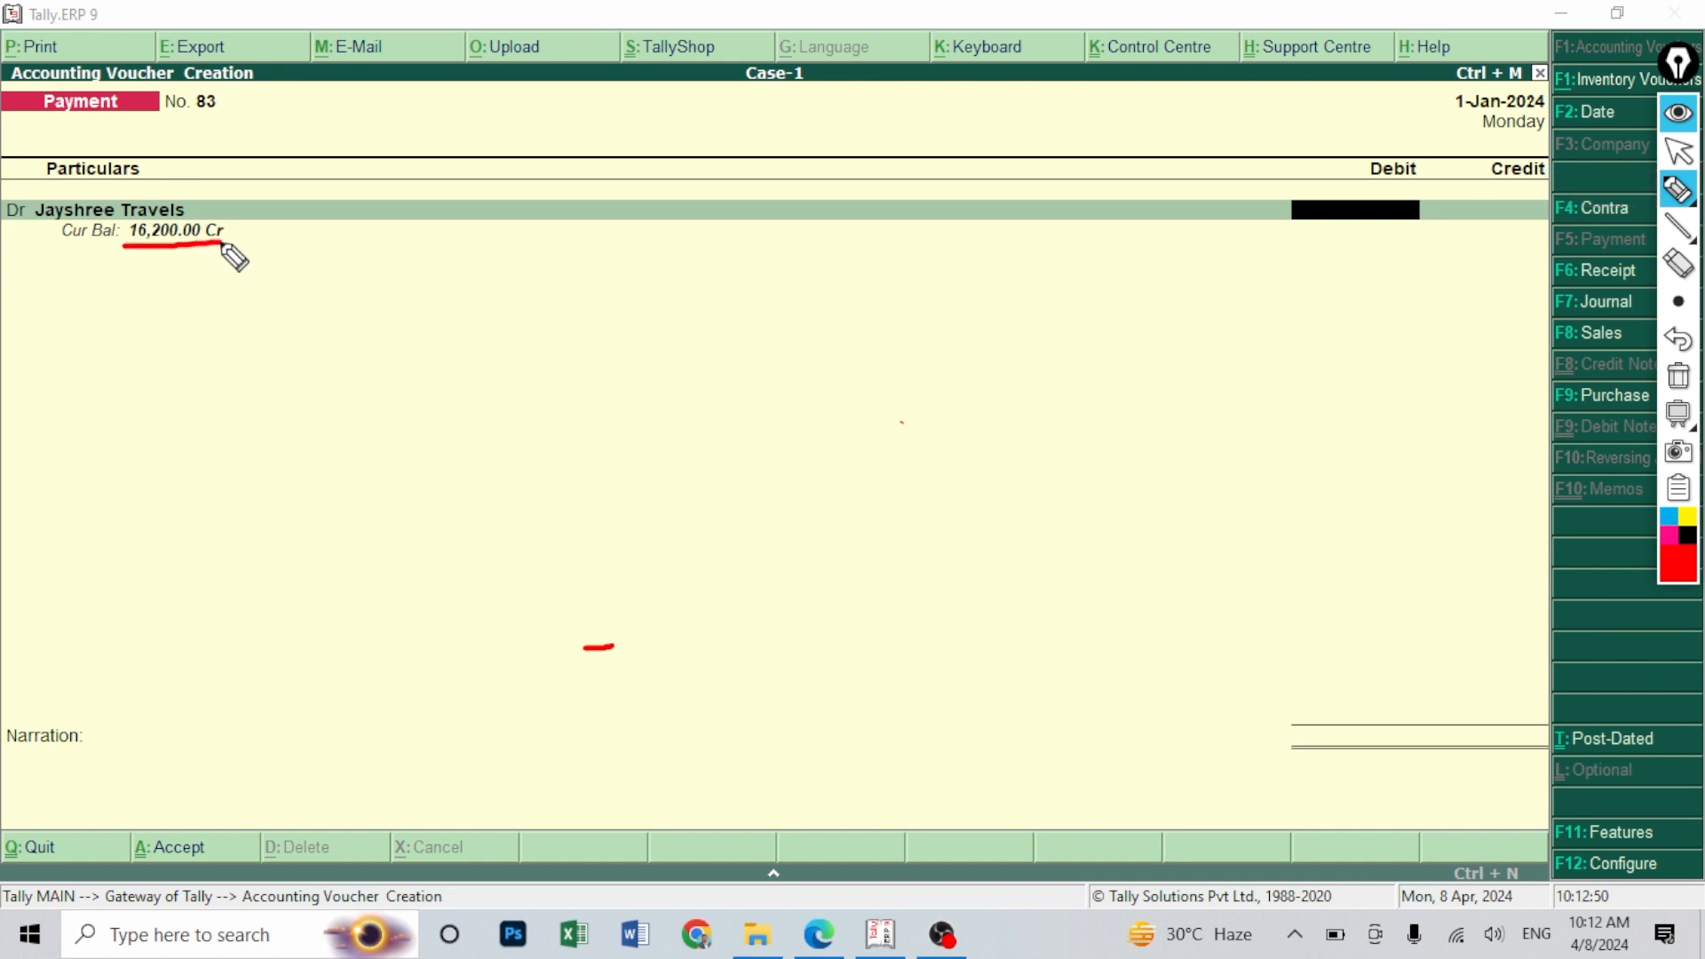
- Handwrite the cheque amount 16000 in red over the empty voucher area and underline it
{"action": "left_click_drag", "start_coordinate": [557, 412], "coordinate": [554, 462]}
{"action": "mouse_move", "coordinate": [615, 416]}
{"action": "left_mouse_down"}
{"action": "mouse_move", "coordinate": [589, 444]}
{"action": "mouse_move", "coordinate": [712, 434]}
{"action": "left_mouse_up"}
{"action": "mouse_move", "coordinate": [758, 432]}
{"action": "left_mouse_down"}
{"action": "mouse_move", "coordinate": [761, 453]}
{"action": "mouse_move", "coordinate": [760, 433]}
{"action": "left_mouse_up"}
{"action": "left_click_drag", "start_coordinate": [761, 511], "coordinate": [581, 499]}
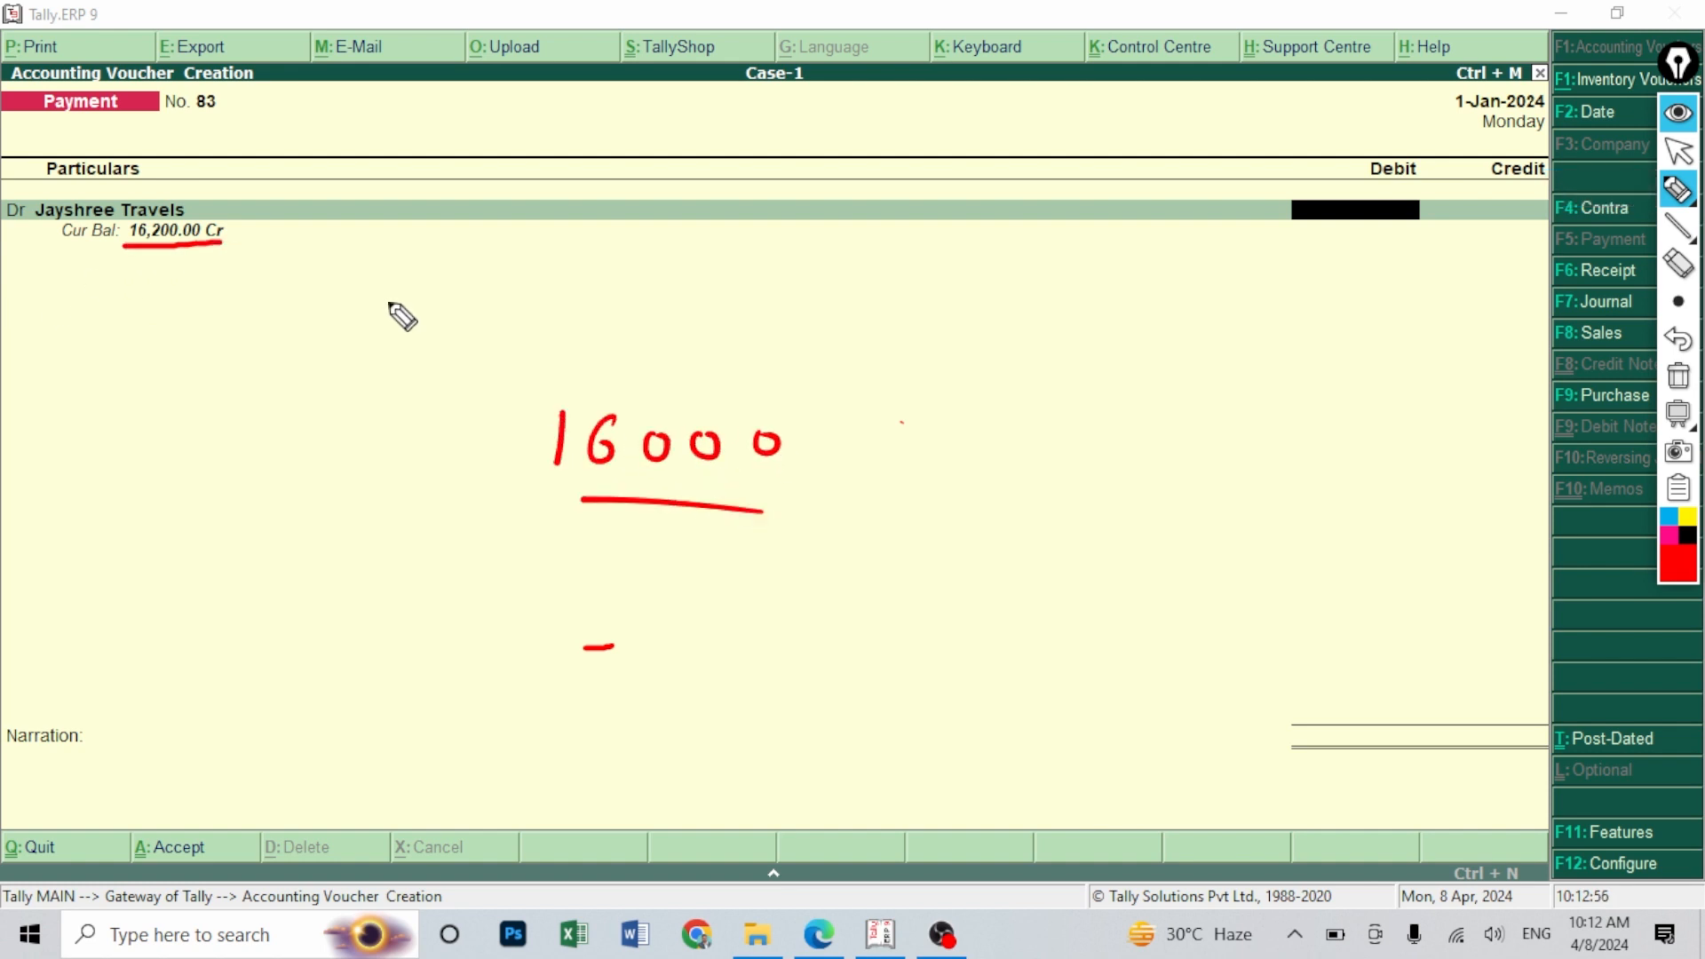
- Handwrite a debit line for Jayshree Travels with 16200 in red over the voucher
{"action": "mouse_move", "coordinate": [393, 327]}
{"action": "left_mouse_down"}
{"action": "mouse_move", "coordinate": [388, 286]}
{"action": "mouse_move", "coordinate": [395, 326]}
{"action": "mouse_move", "coordinate": [444, 325]}
{"action": "left_mouse_up"}
{"action": "mouse_move", "coordinate": [463, 307]}
{"action": "left_mouse_down"}
{"action": "mouse_move", "coordinate": [538, 317]}
{"action": "mouse_move", "coordinate": [605, 366]}
{"action": "left_mouse_up"}
{"action": "mouse_move", "coordinate": [681, 295]}
{"action": "left_mouse_down"}
{"action": "mouse_move", "coordinate": [683, 328]}
{"action": "mouse_move", "coordinate": [701, 291]}
{"action": "mouse_move", "coordinate": [792, 306]}
{"action": "mouse_move", "coordinate": [818, 338]}
{"action": "left_mouse_up"}
{"action": "left_click", "coordinate": [710, 305]}
{"action": "mouse_move", "coordinate": [868, 288]}
{"action": "left_mouse_down"}
{"action": "mouse_move", "coordinate": [854, 313]}
{"action": "mouse_move", "coordinate": [907, 341]}
{"action": "mouse_move", "coordinate": [936, 313]}
{"action": "mouse_move", "coordinate": [974, 311]}
{"action": "left_mouse_up"}
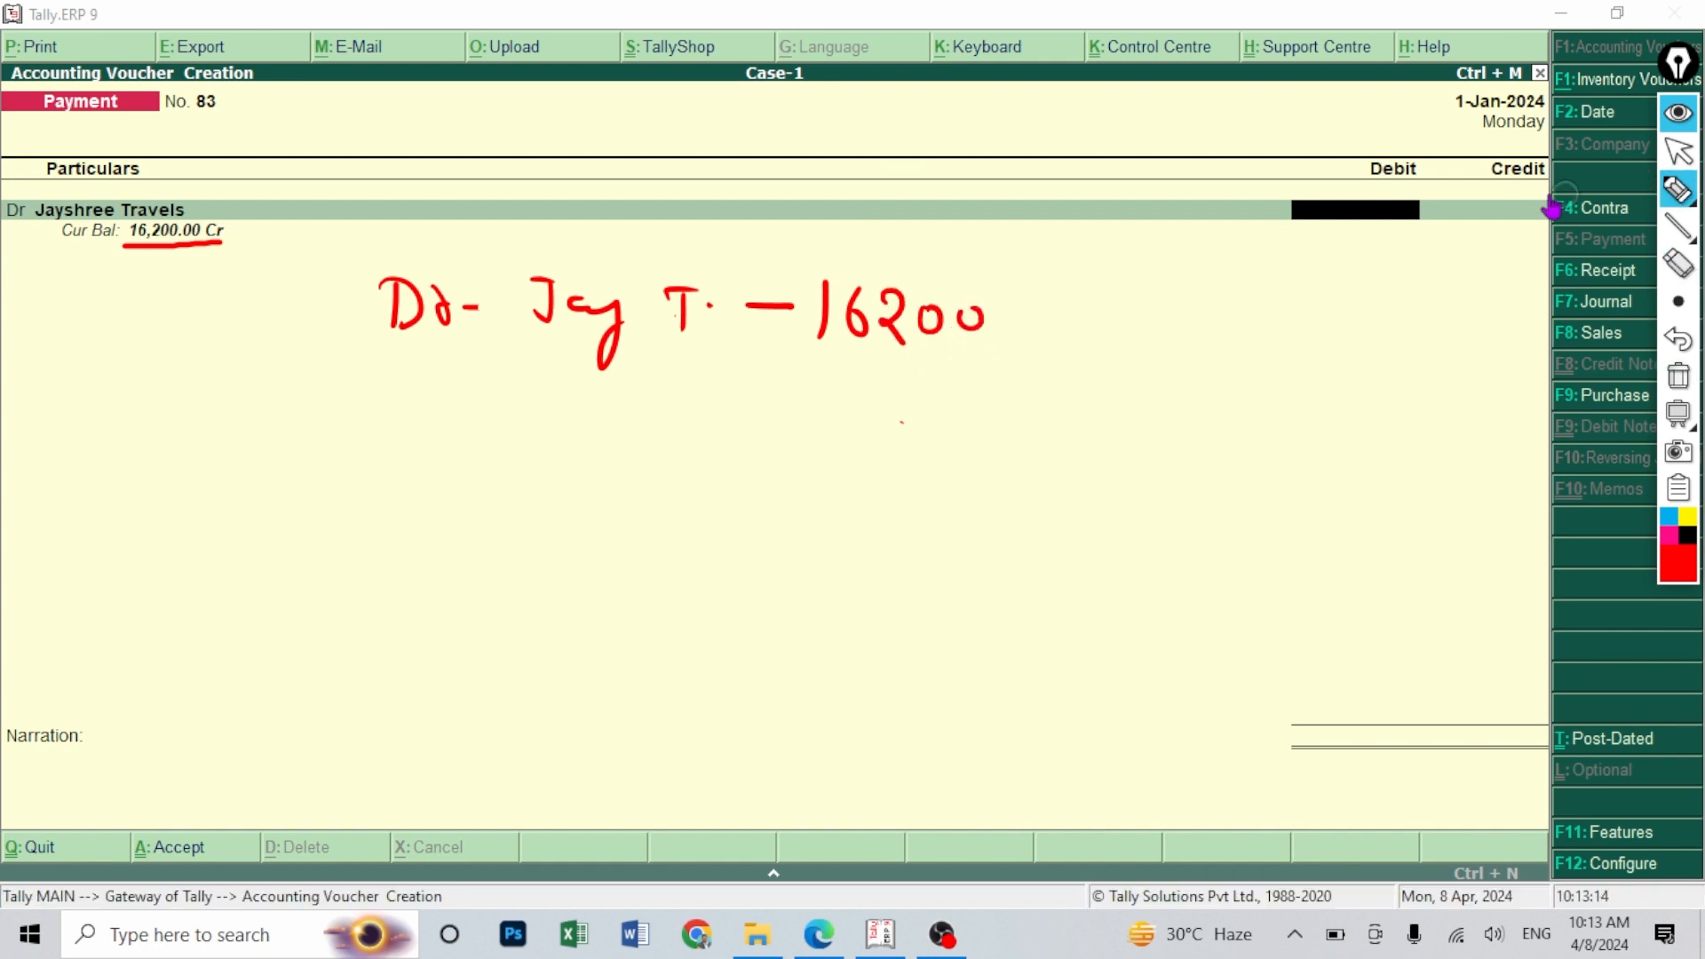
- Handwrite two credit lines beneath it, SBI Bank 16000 and Discount Received 200, and underline the 200
{"action": "mouse_move", "coordinate": [417, 408]}
{"action": "left_mouse_down"}
{"action": "mouse_move", "coordinate": [416, 437]}
{"action": "mouse_move", "coordinate": [453, 451]}
{"action": "left_mouse_up"}
{"action": "mouse_move", "coordinate": [488, 434]}
{"action": "left_mouse_down"}
{"action": "mouse_move", "coordinate": [545, 460]}
{"action": "mouse_move", "coordinate": [603, 430]}
{"action": "left_mouse_up"}
{"action": "left_click_drag", "start_coordinate": [648, 421], "coordinate": [681, 418]}
{"action": "mouse_move", "coordinate": [666, 420]}
{"action": "left_mouse_down"}
{"action": "mouse_move", "coordinate": [662, 471]}
{"action": "mouse_move", "coordinate": [855, 476]}
{"action": "mouse_move", "coordinate": [932, 456]}
{"action": "mouse_move", "coordinate": [958, 476]}
{"action": "mouse_move", "coordinate": [1034, 471]}
{"action": "left_mouse_up"}
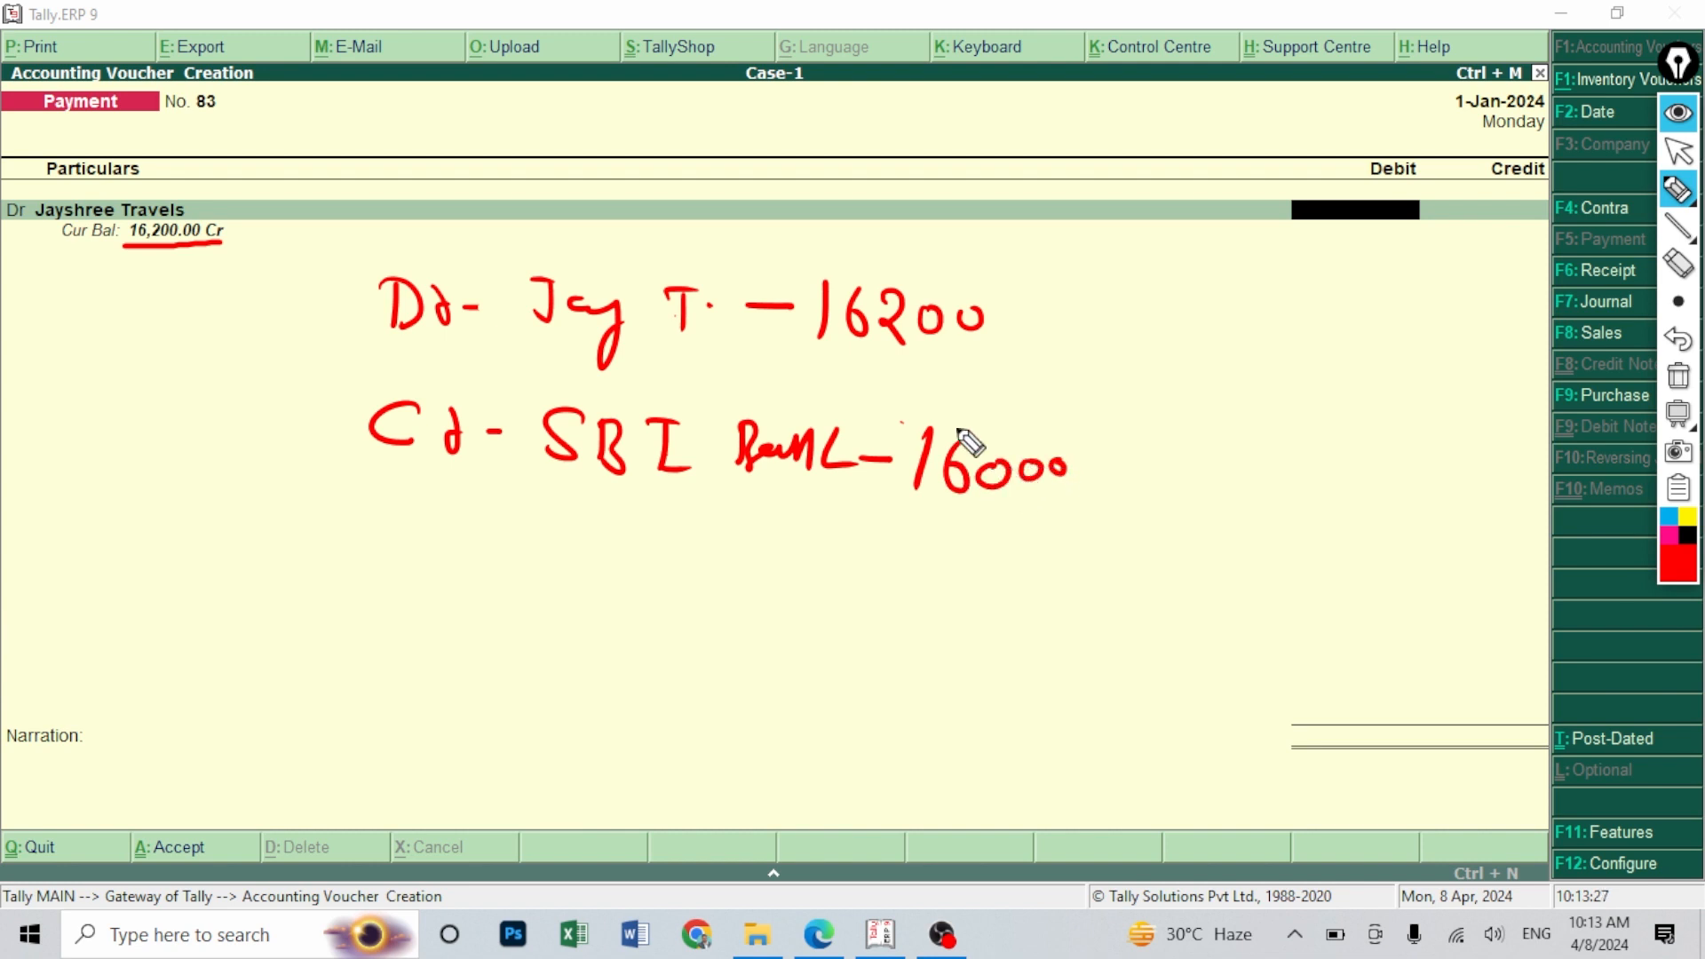
{"action": "mouse_move", "coordinate": [435, 515]}
{"action": "left_mouse_down"}
{"action": "mouse_move", "coordinate": [437, 538]}
{"action": "mouse_move", "coordinate": [593, 522]}
{"action": "mouse_move", "coordinate": [723, 563]}
{"action": "mouse_move", "coordinate": [822, 540]}
{"action": "mouse_move", "coordinate": [890, 582]}
{"action": "mouse_move", "coordinate": [1081, 555]}
{"action": "mouse_move", "coordinate": [1100, 577]}
{"action": "mouse_move", "coordinate": [1159, 569]}
{"action": "left_mouse_up"}
{"action": "left_click_drag", "start_coordinate": [1196, 611], "coordinate": [1012, 619]}
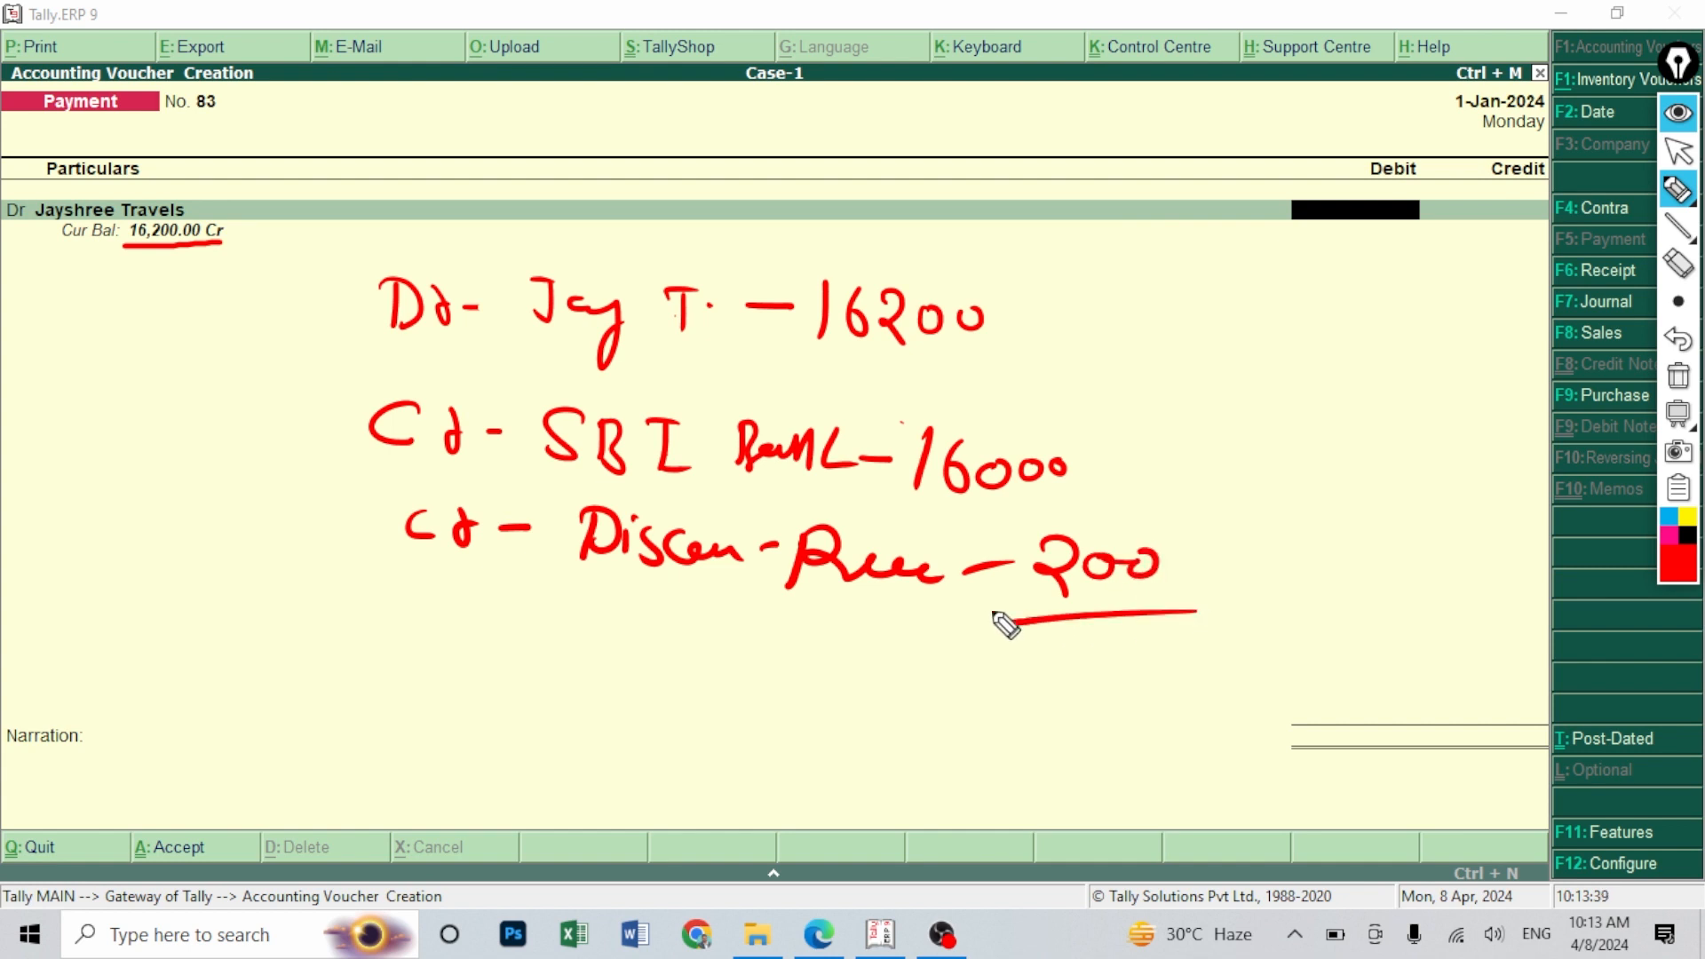
- Leave the drawing pen and debit Jayshree Travels with 16,200, allocated as On Account
{"action": "left_click", "coordinate": [1678, 151]}
{"action": "left_click", "coordinate": [1307, 221]}
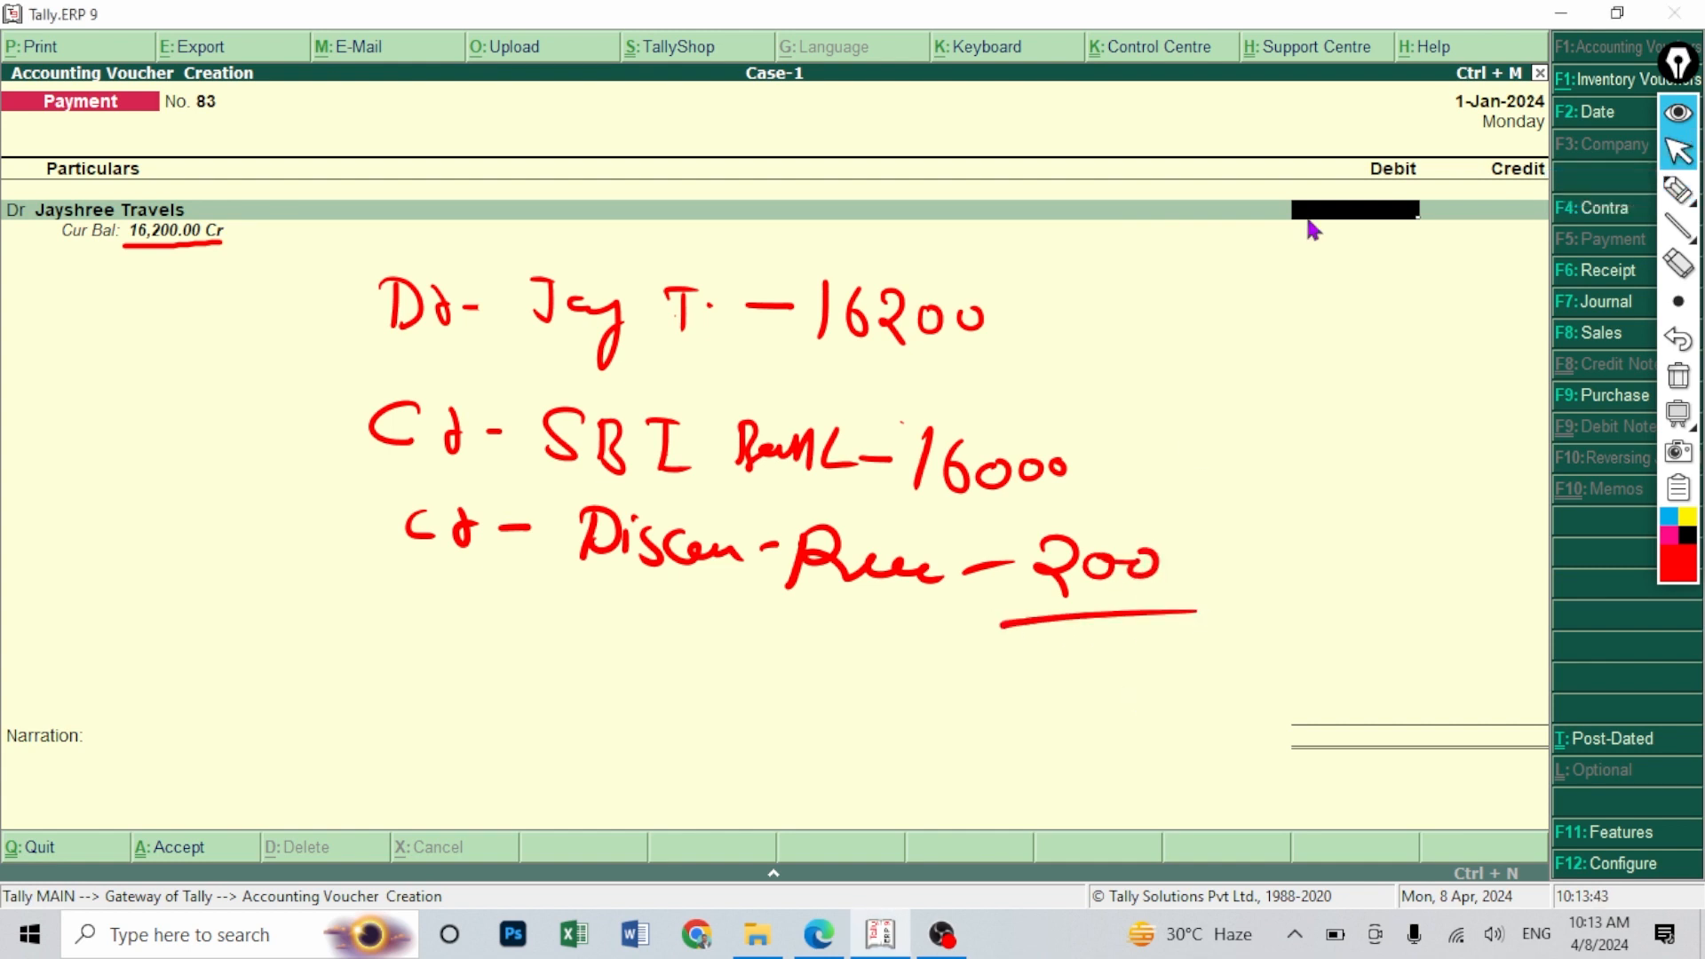
{"action": "key", "text": "Return"}
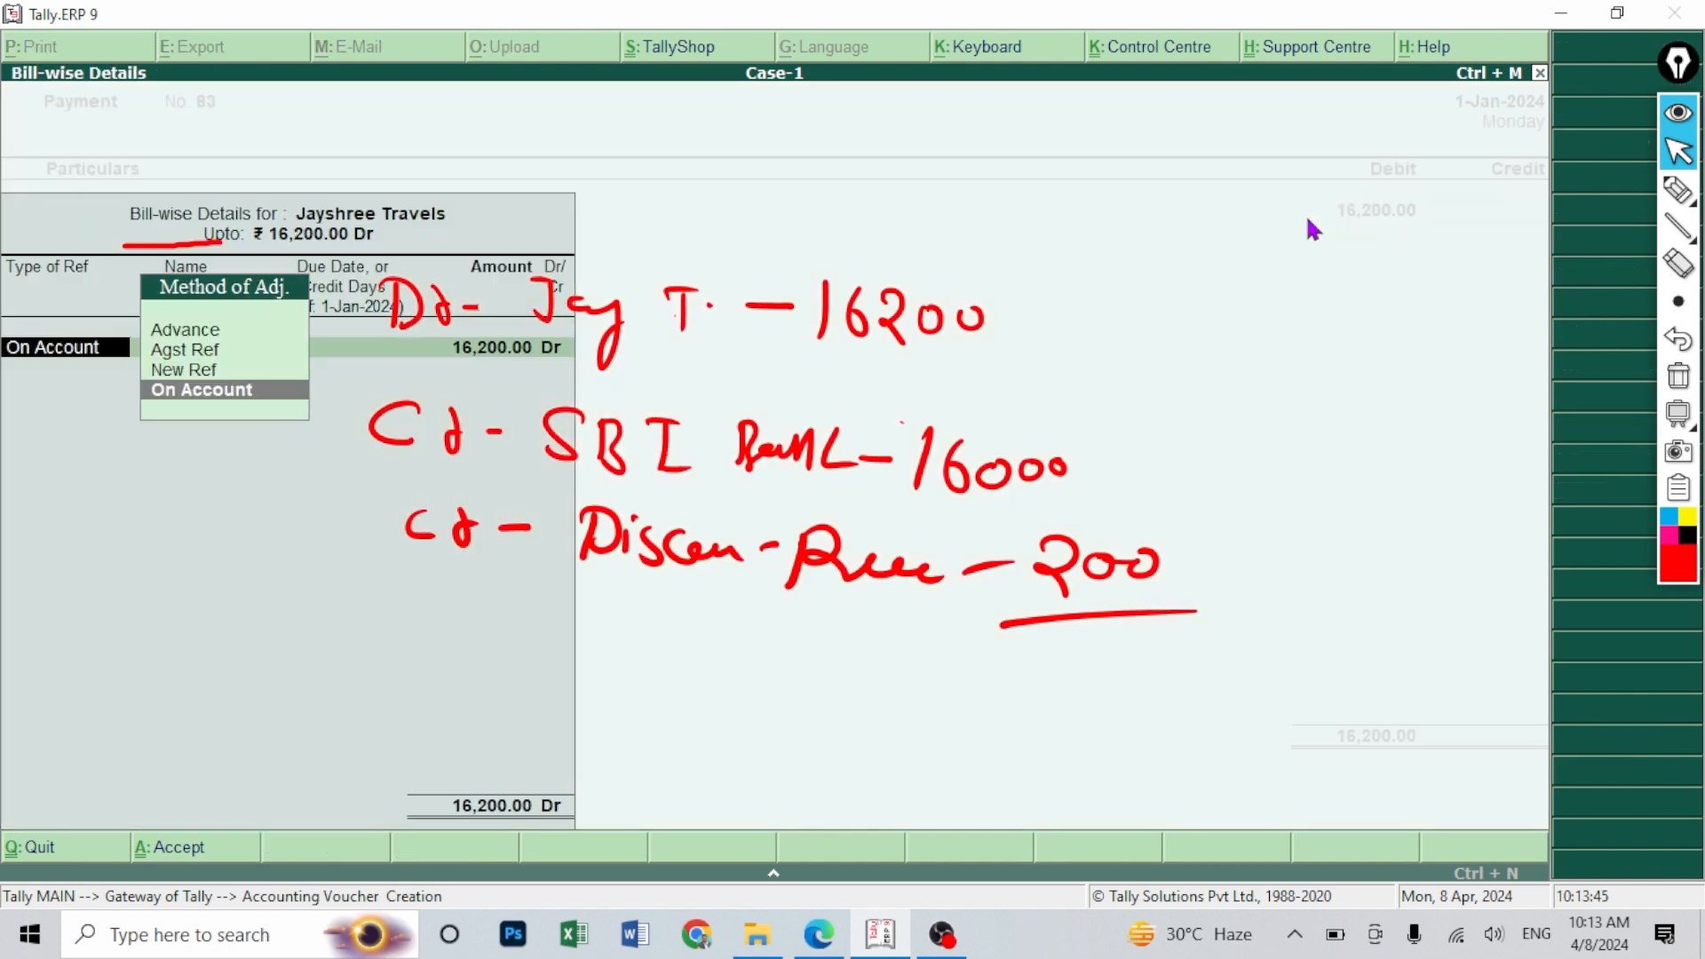
{"action": "key", "text": "Return"}
{"action": "key", "text": "Return"}
{"action": "key", "text": "Return"}
- Credit SBI Bank with 16,000 in the payment voucher, checking the exercise PDF on the way, and accept its bank details
{"action": "type", "text": "sbi"}
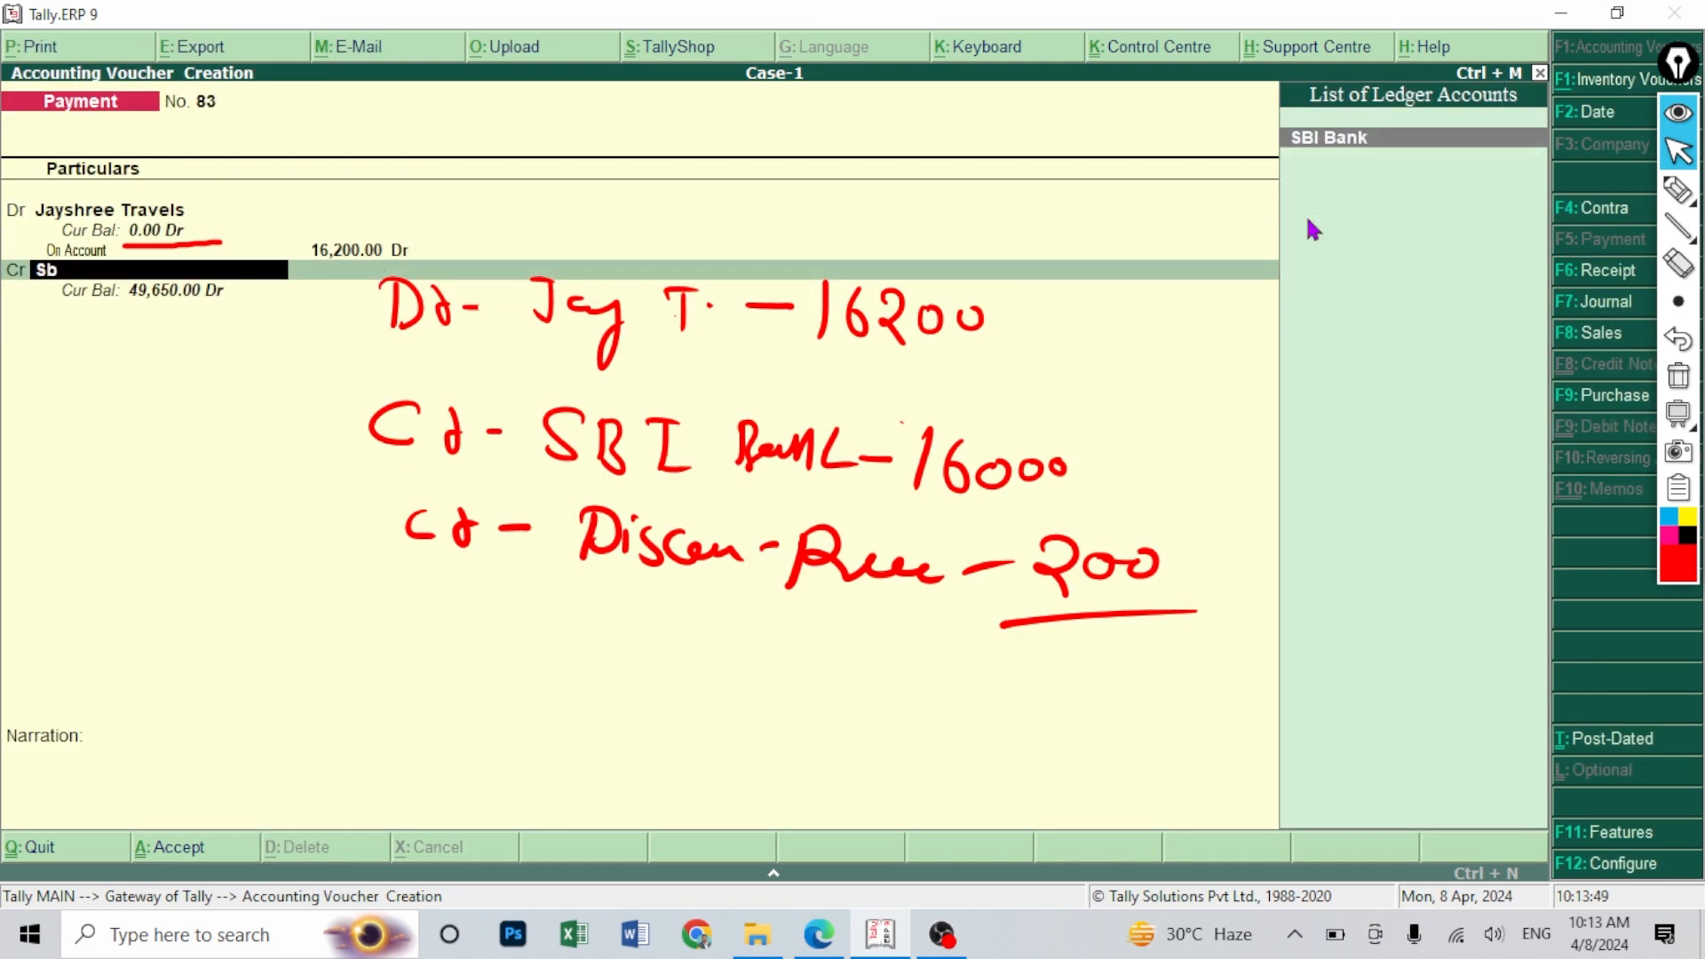
{"action": "key", "text": "Return"}
{"action": "left_click", "coordinate": [817, 934]}
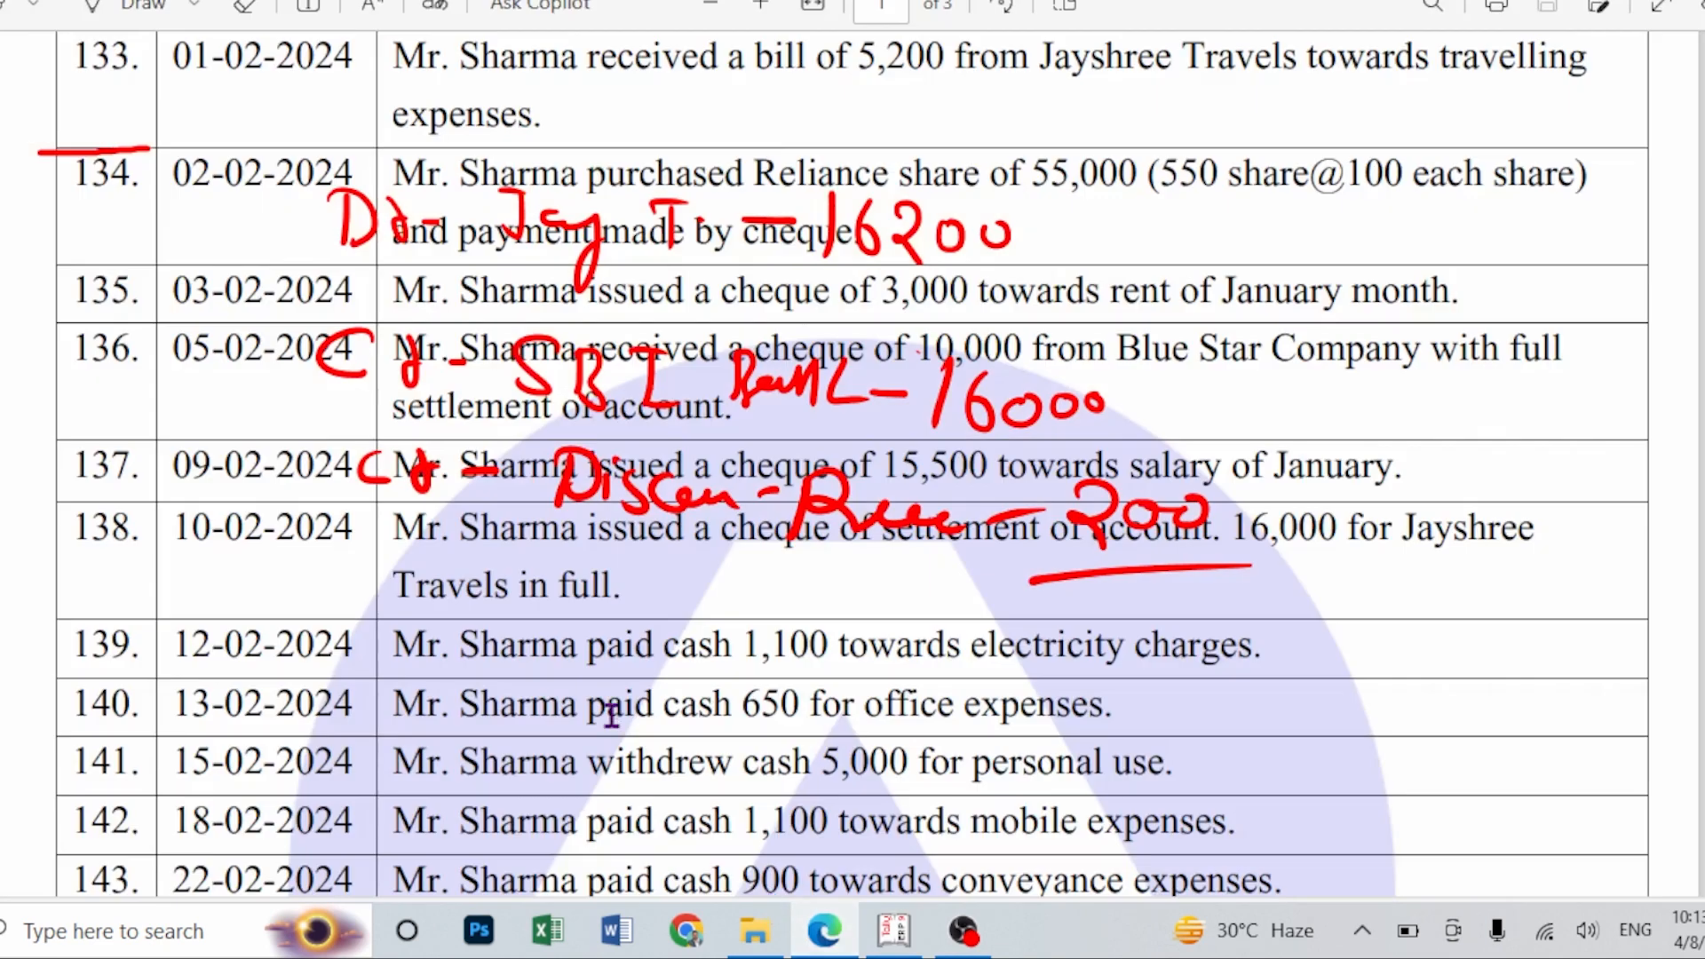
{"action": "left_click", "coordinate": [894, 931]}
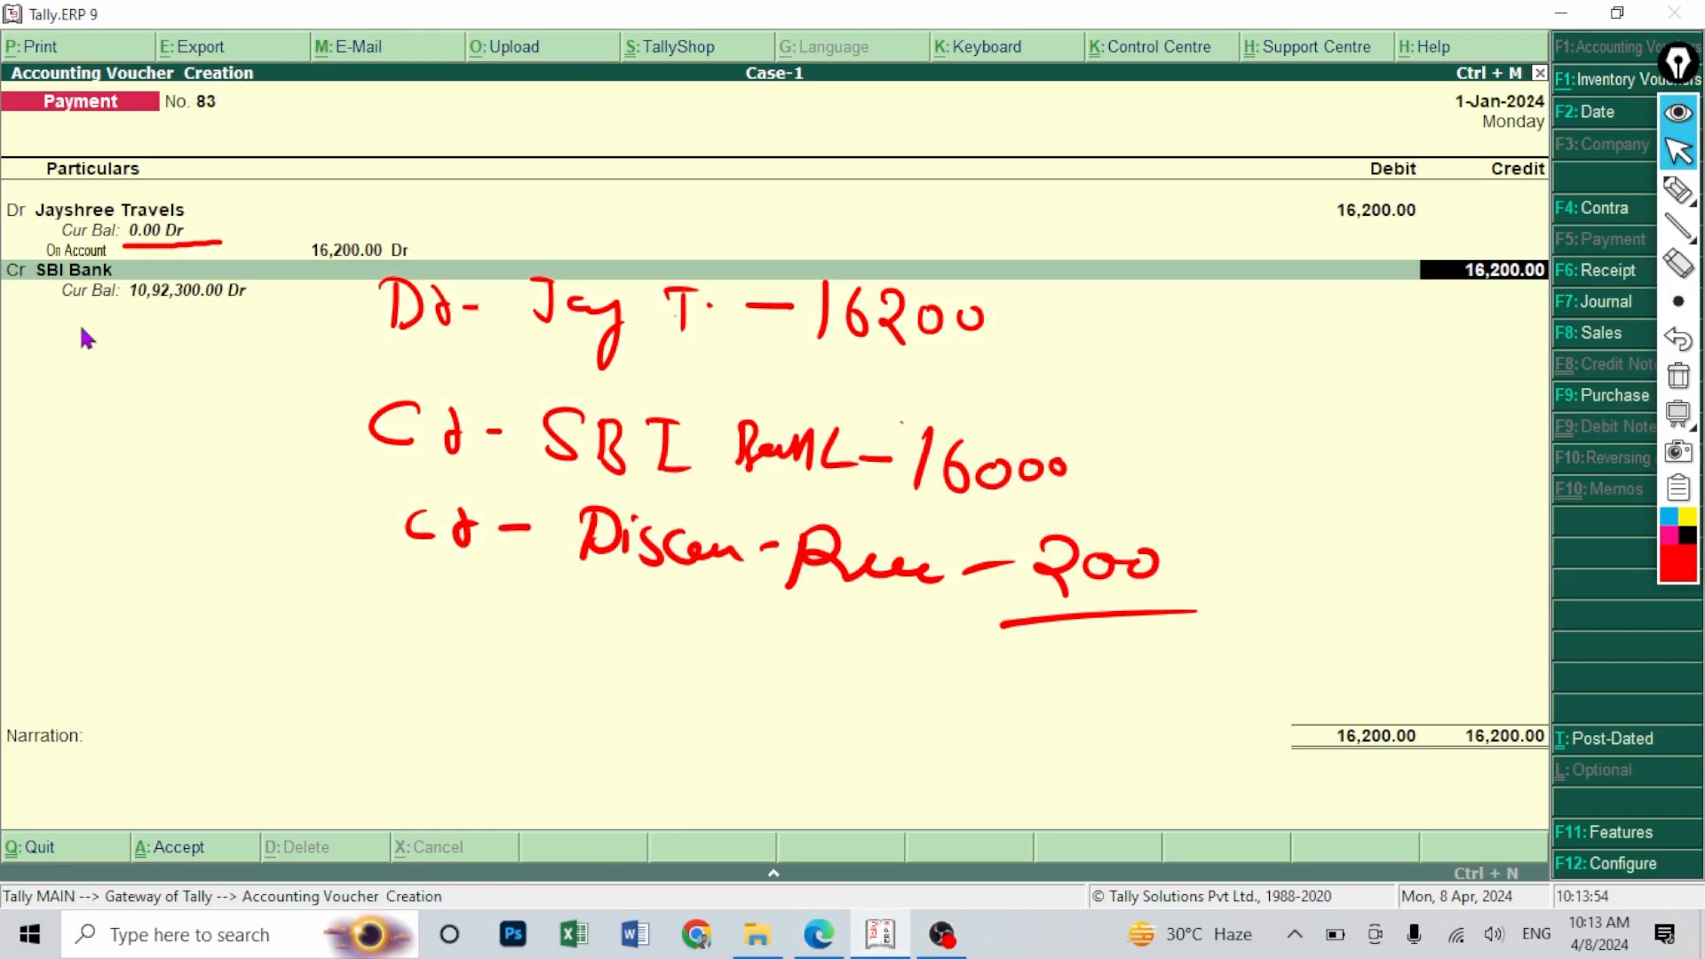
{"action": "type", "text": "16,000"}
{"action": "key", "text": "Return"}
{"action": "key", "text": "Return"}
{"action": "key", "text": "Return"}
{"action": "key", "text": "Return"}
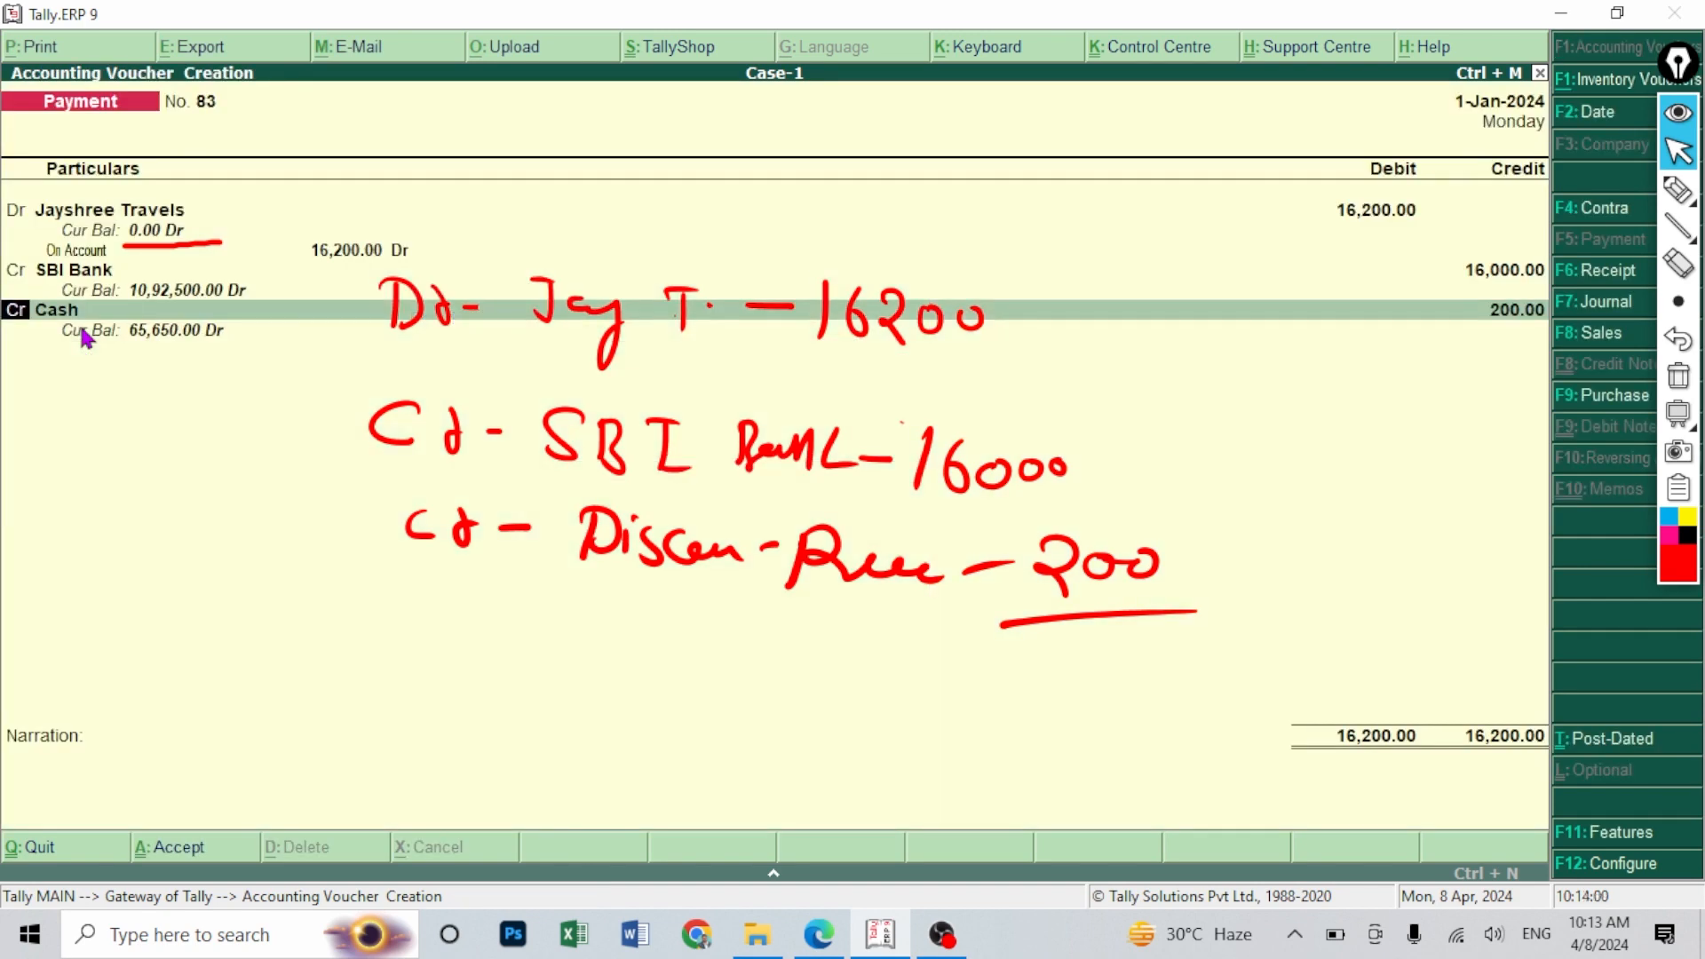
- Credit Discout Receive with the remaining 200 and save the Jayshree Travels payment voucher
{"action": "type", "text": "di"}
{"action": "key", "text": "Down"}
{"action": "key", "text": "Return"}
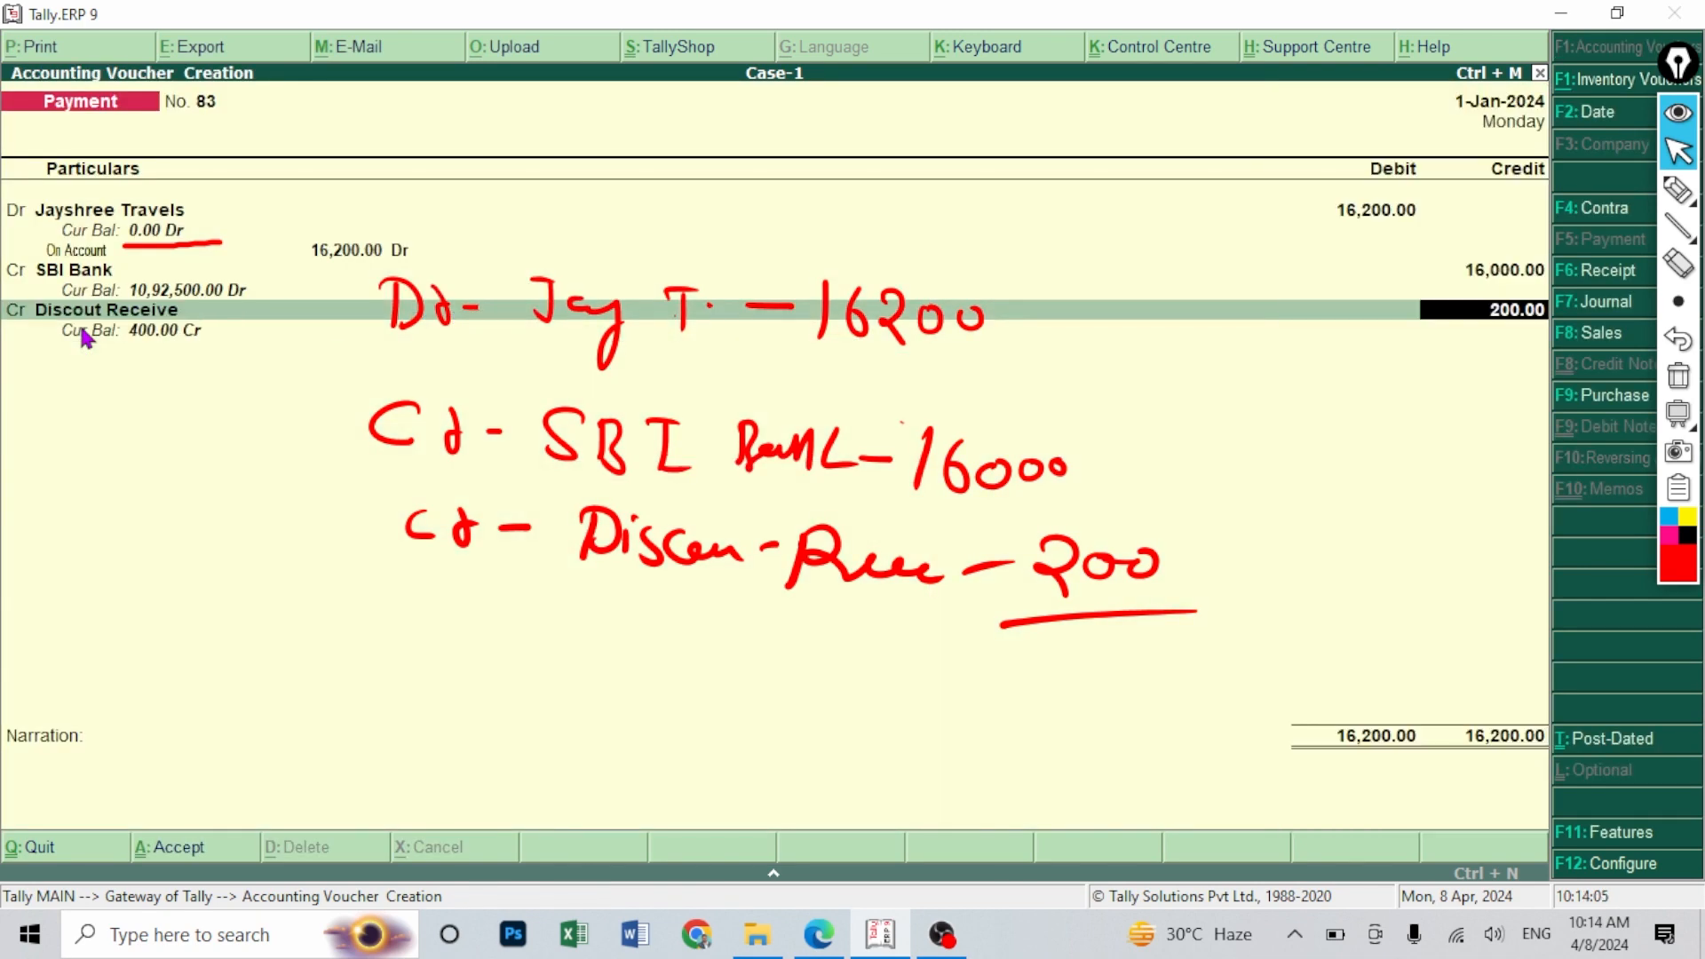
{"action": "key", "text": "Return"}
{"action": "key", "text": "Return"}
{"action": "key", "text": "Return"}
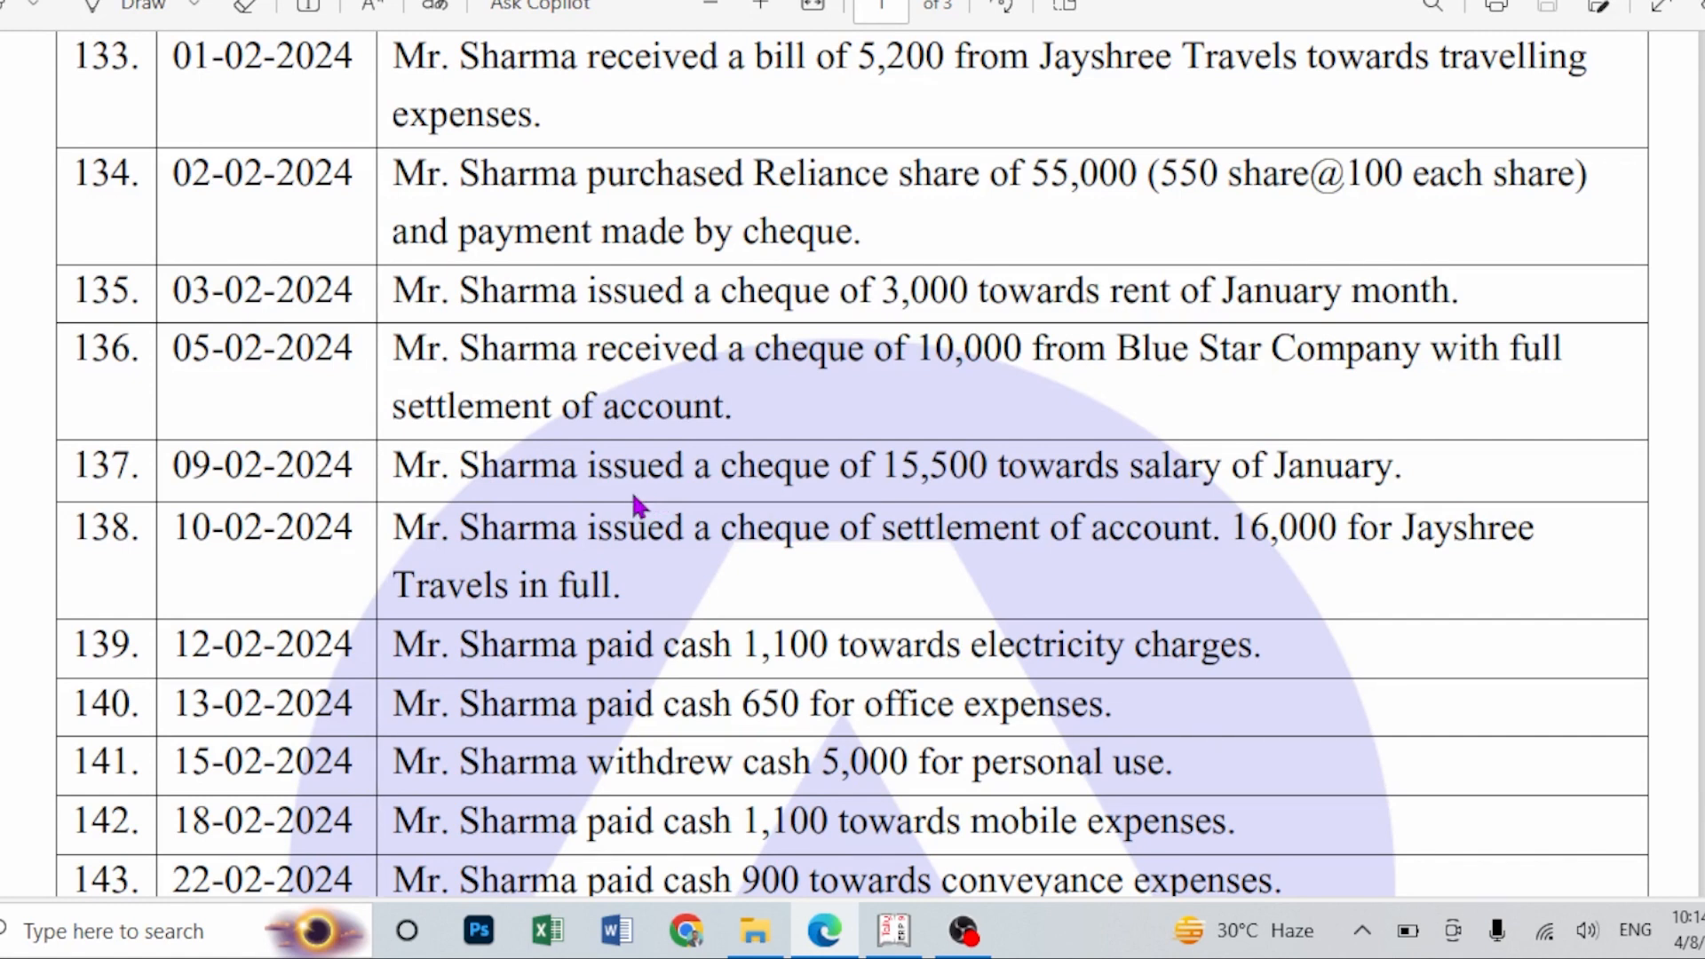
- Check transaction 139 in the exercise PDF, then record and save a Tally payment voucher debiting electricity charges and crediting Cash with 1,100
{"action": "left_click_drag", "start_coordinate": [729, 662], "coordinate": [853, 657]}
{"action": "left_click", "coordinate": [1047, 626]}
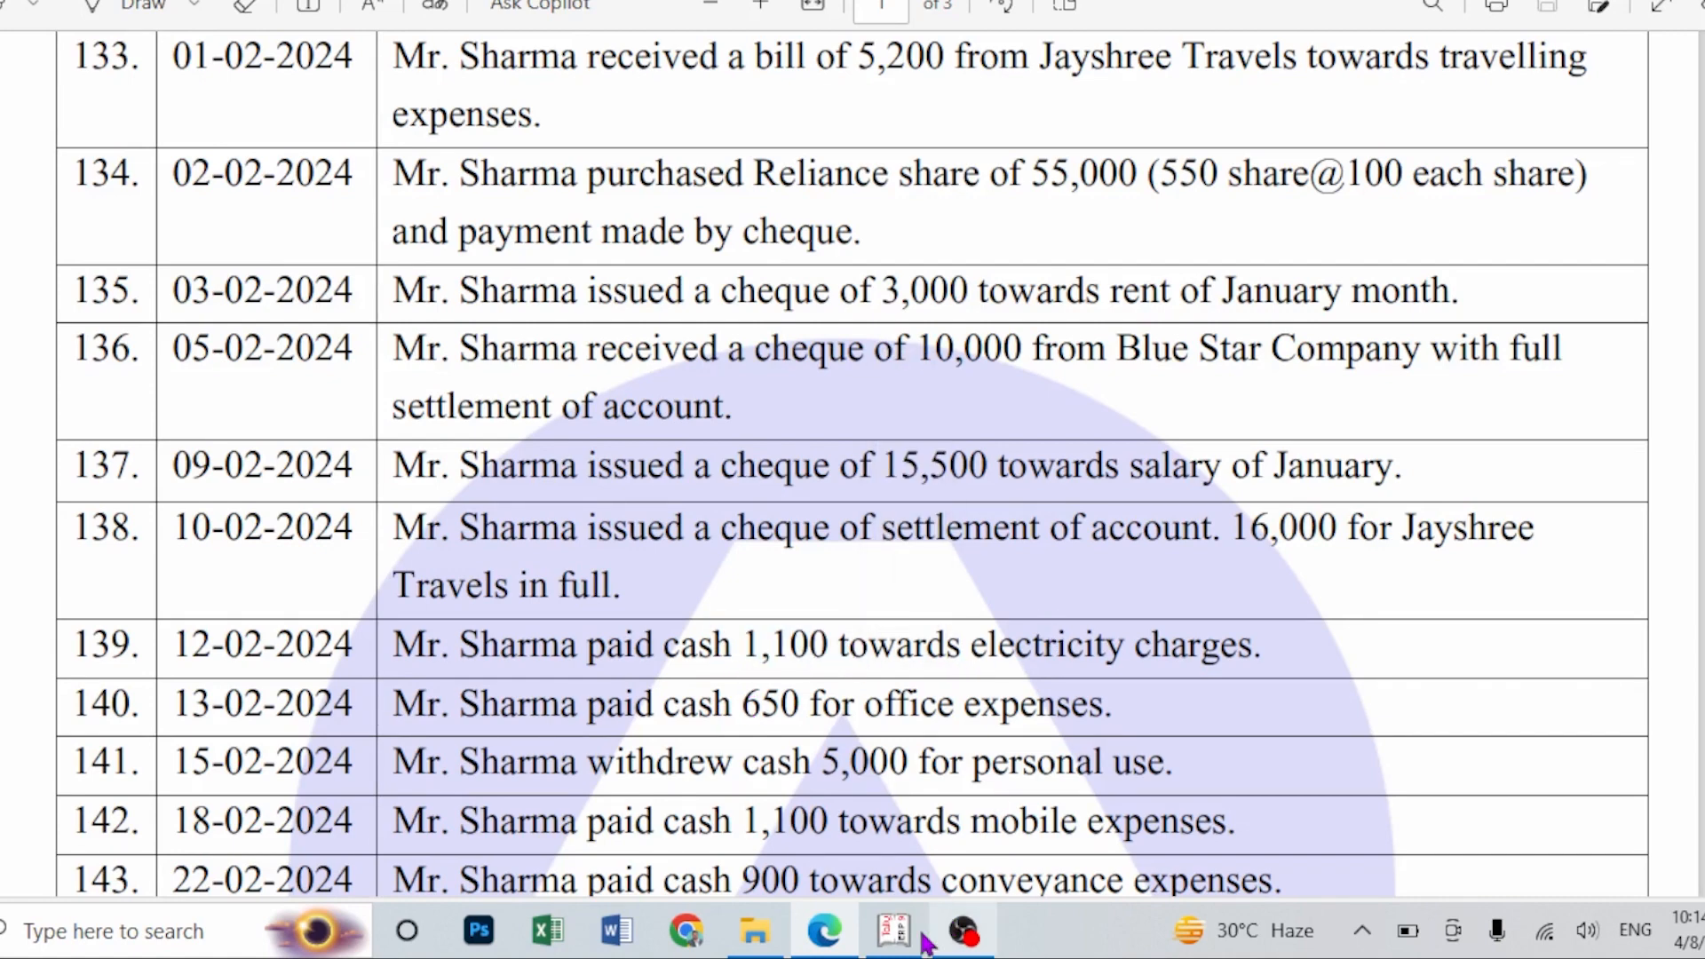
{"action": "left_click", "coordinate": [890, 937]}
{"action": "type", "text": "E"}
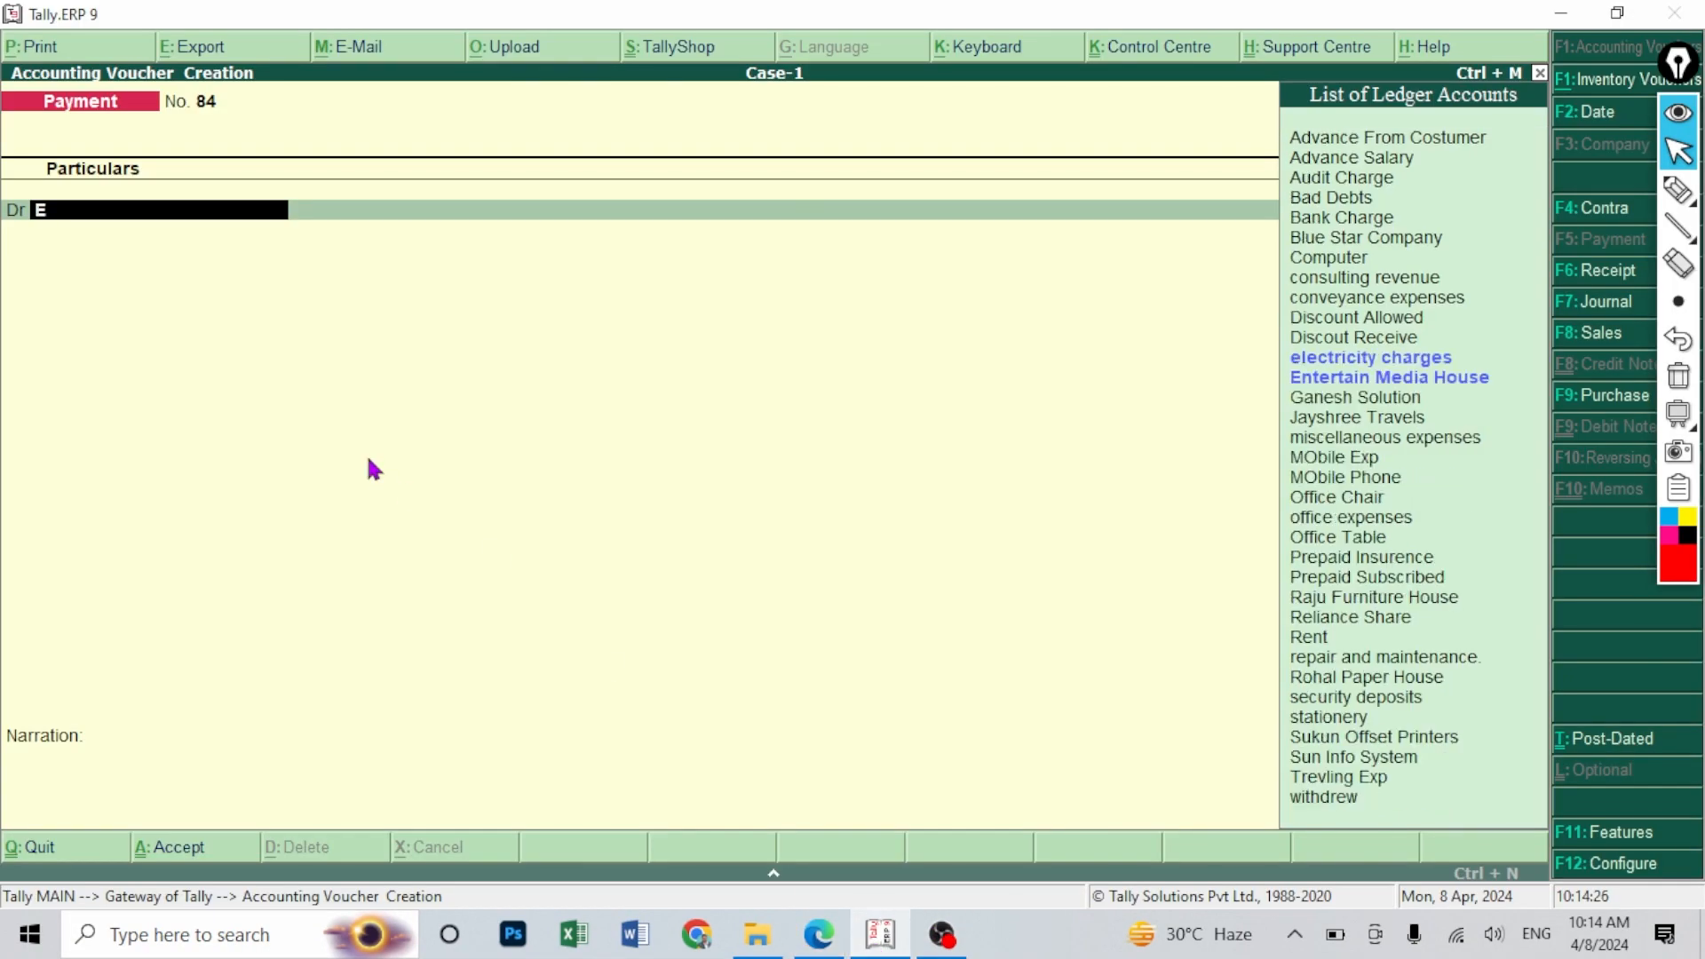
{"action": "type", "text": "l"}
{"action": "key", "text": "Return"}
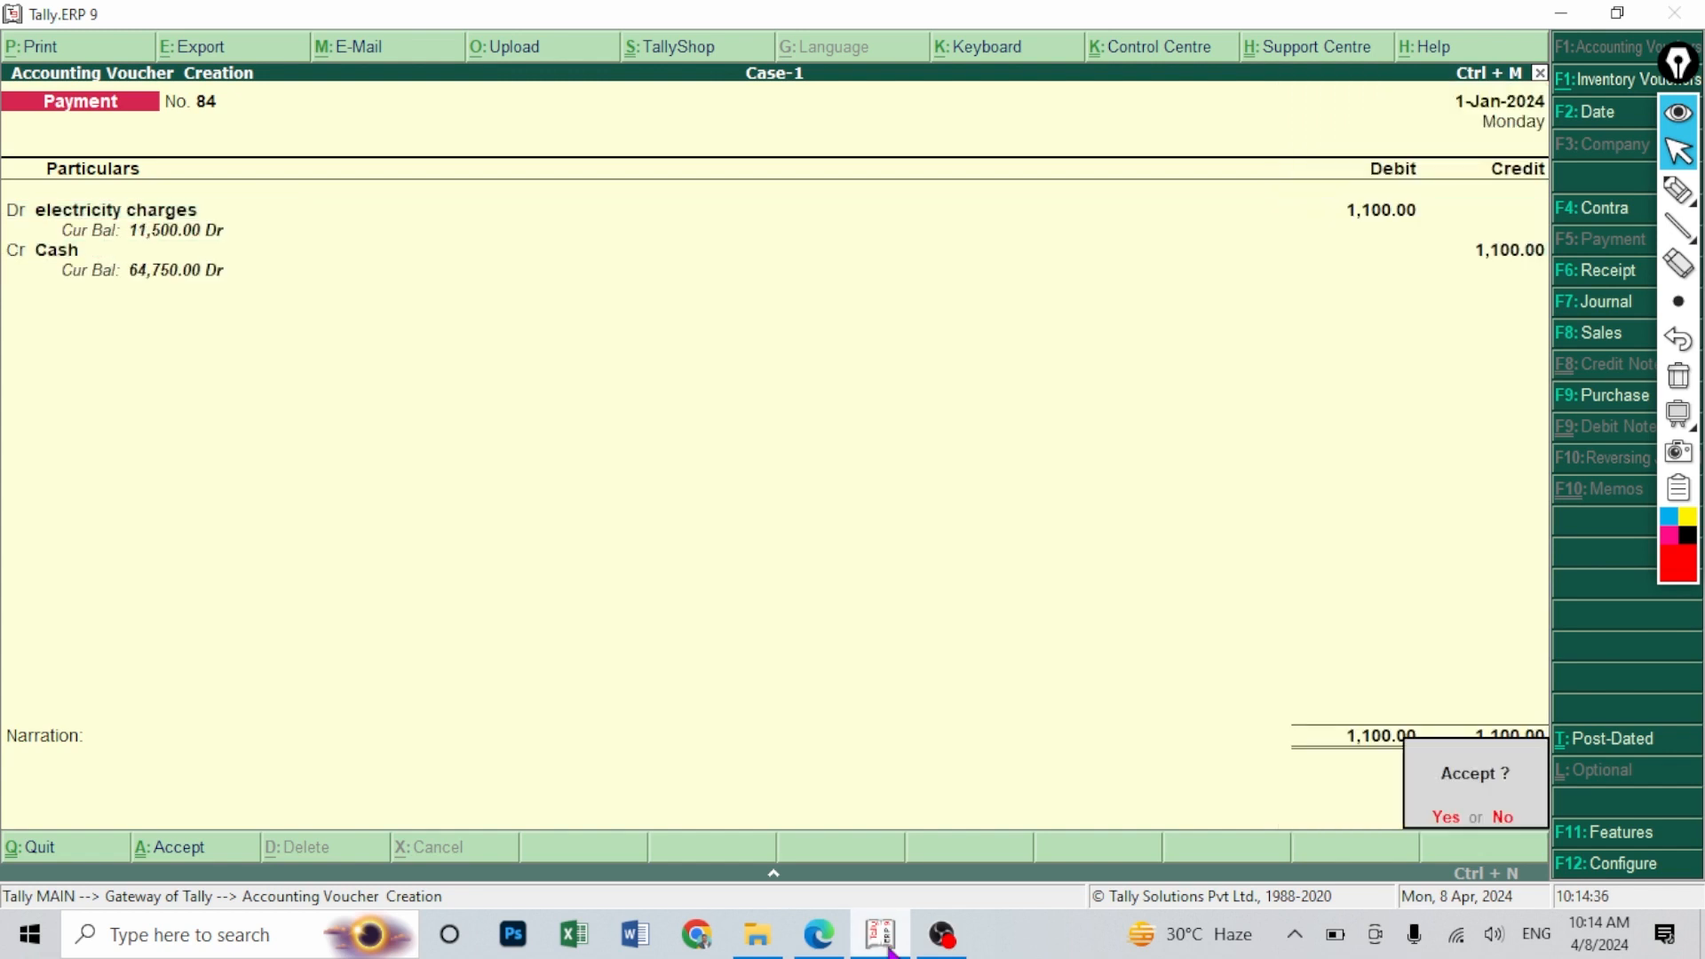
{"action": "key", "text": "Return"}
- Look up transaction 140 in the exercise PDF, then debit office expenses with 650 in a new Tally payment voucher and save it
{"action": "left_click", "coordinate": [821, 936]}
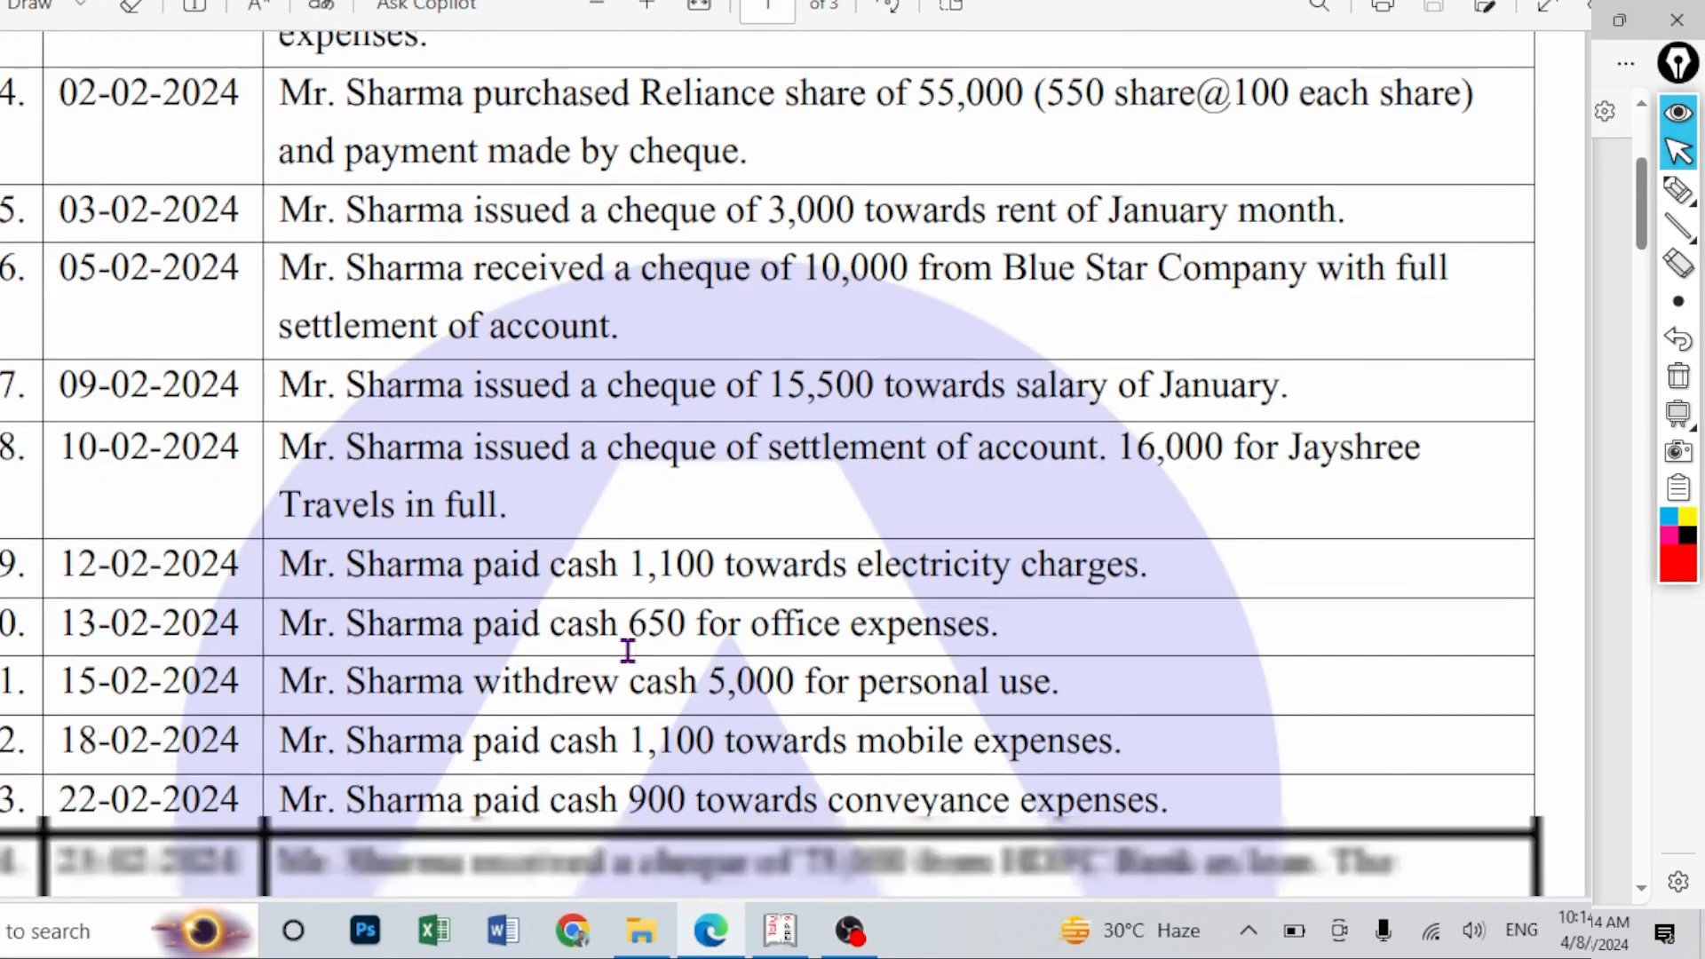
{"action": "scroll", "coordinate": [586, 614], "scroll_direction": "down", "scroll_amount": 1}
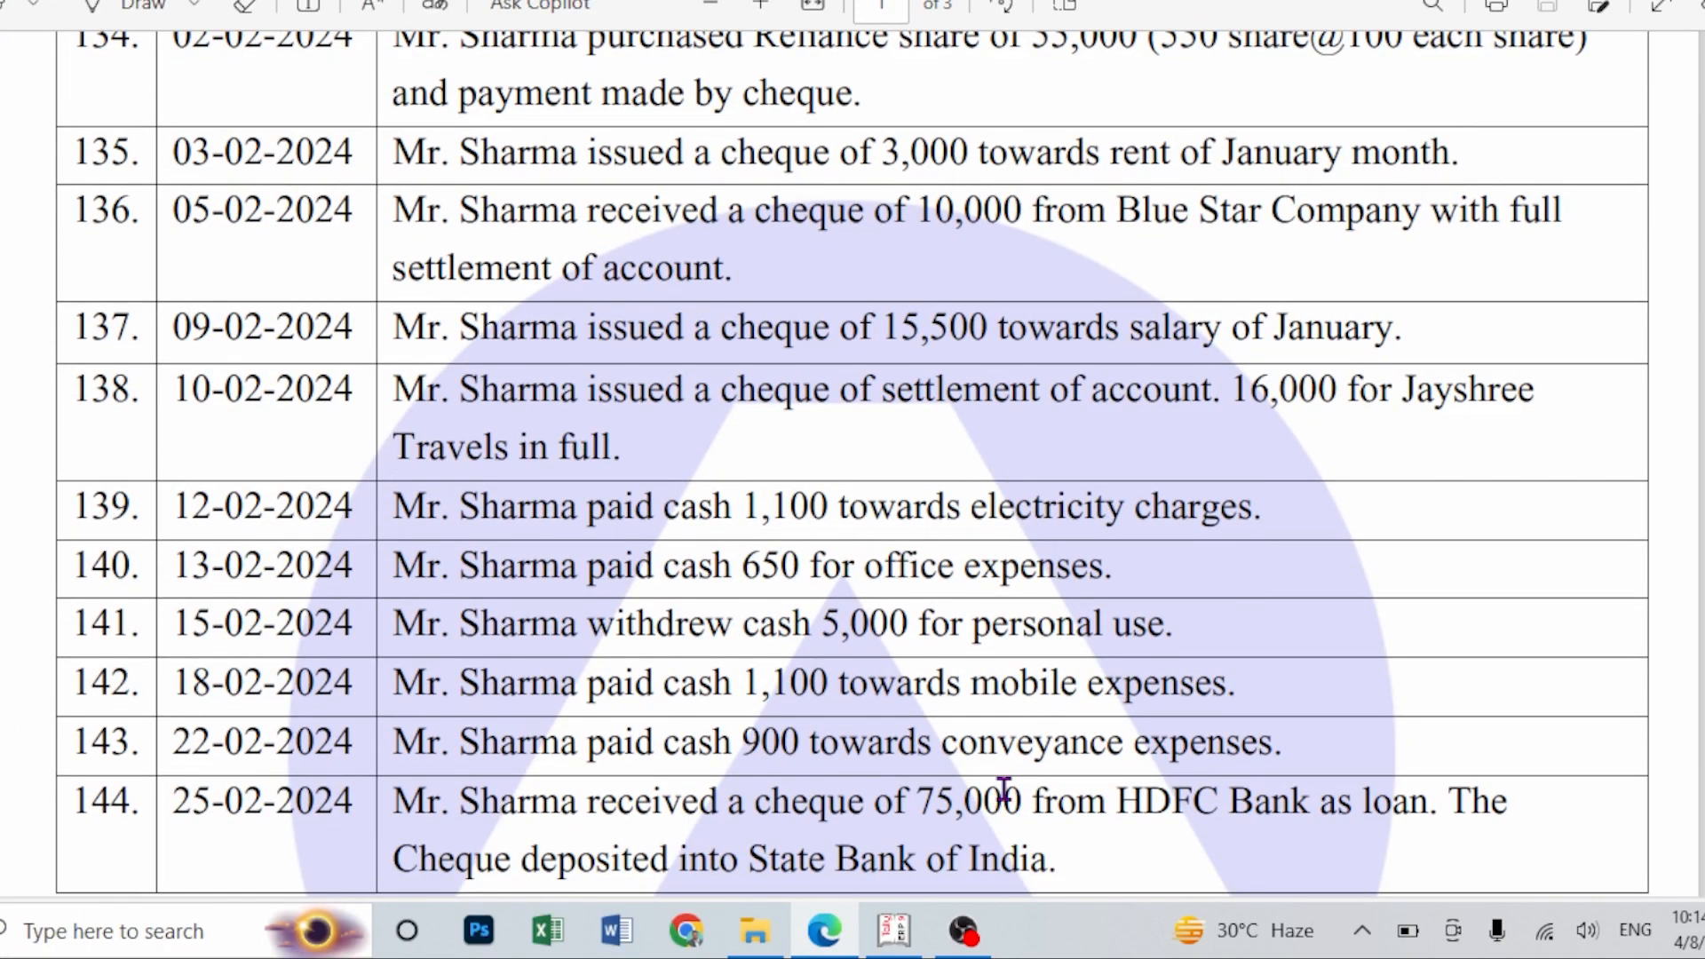
{"action": "left_click", "coordinate": [912, 944]}
{"action": "type", "text": "O"}
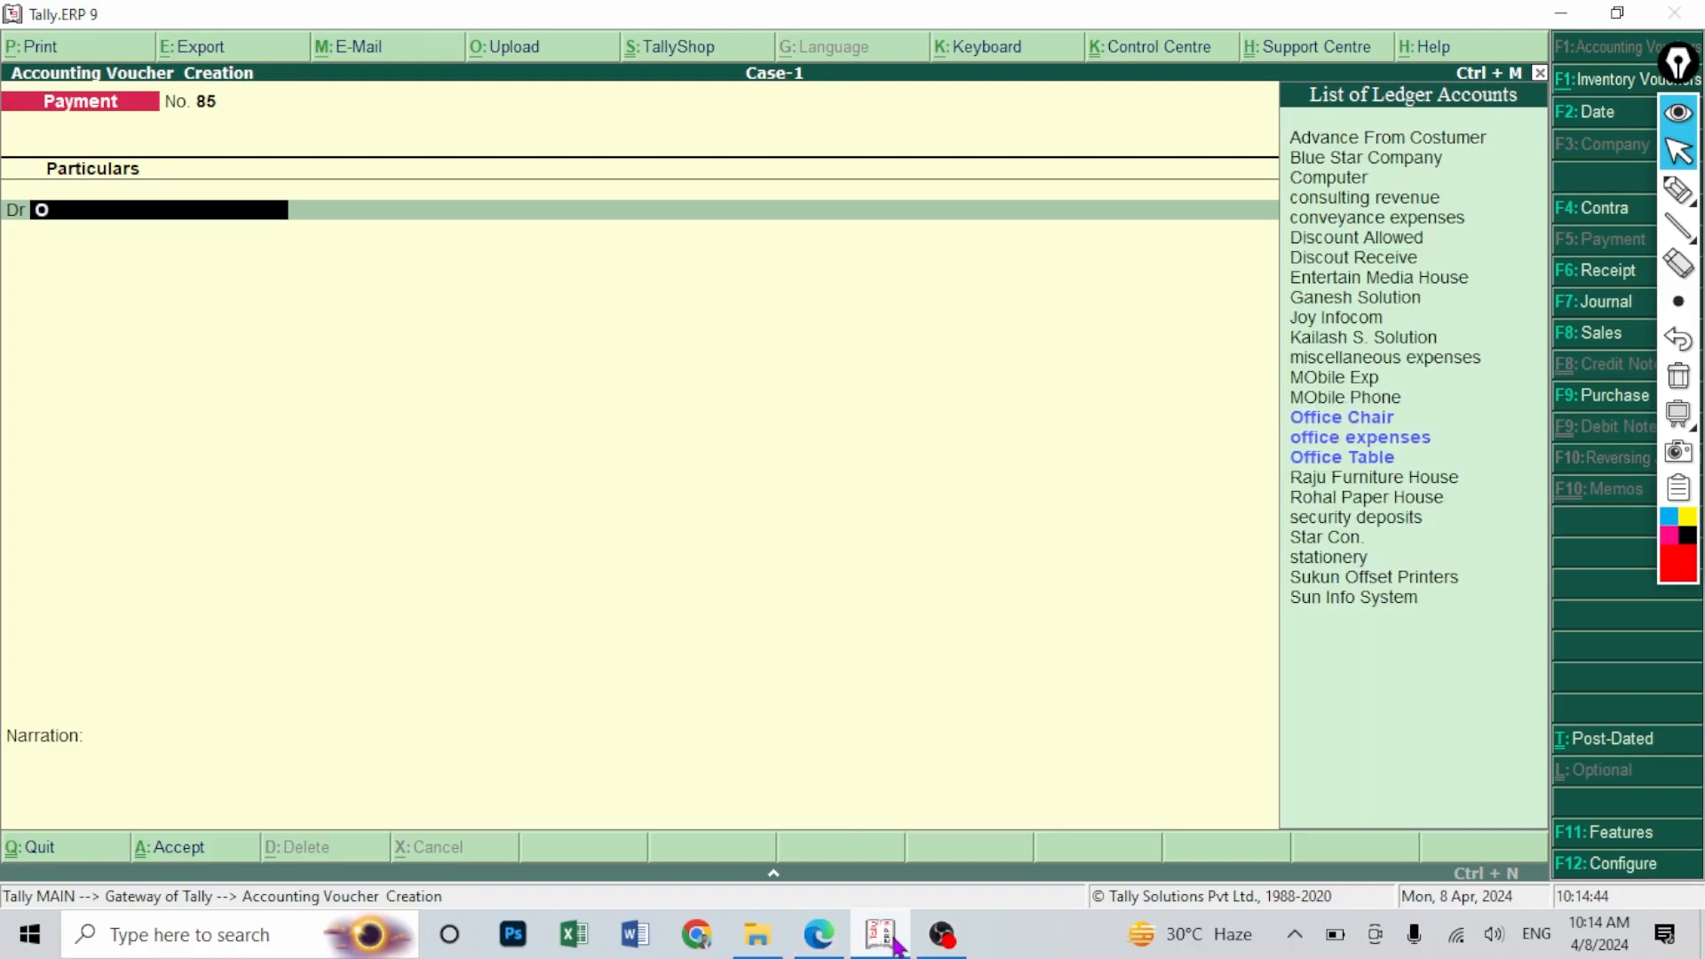
{"action": "key", "text": "Down"}
{"action": "key", "text": "Return"}
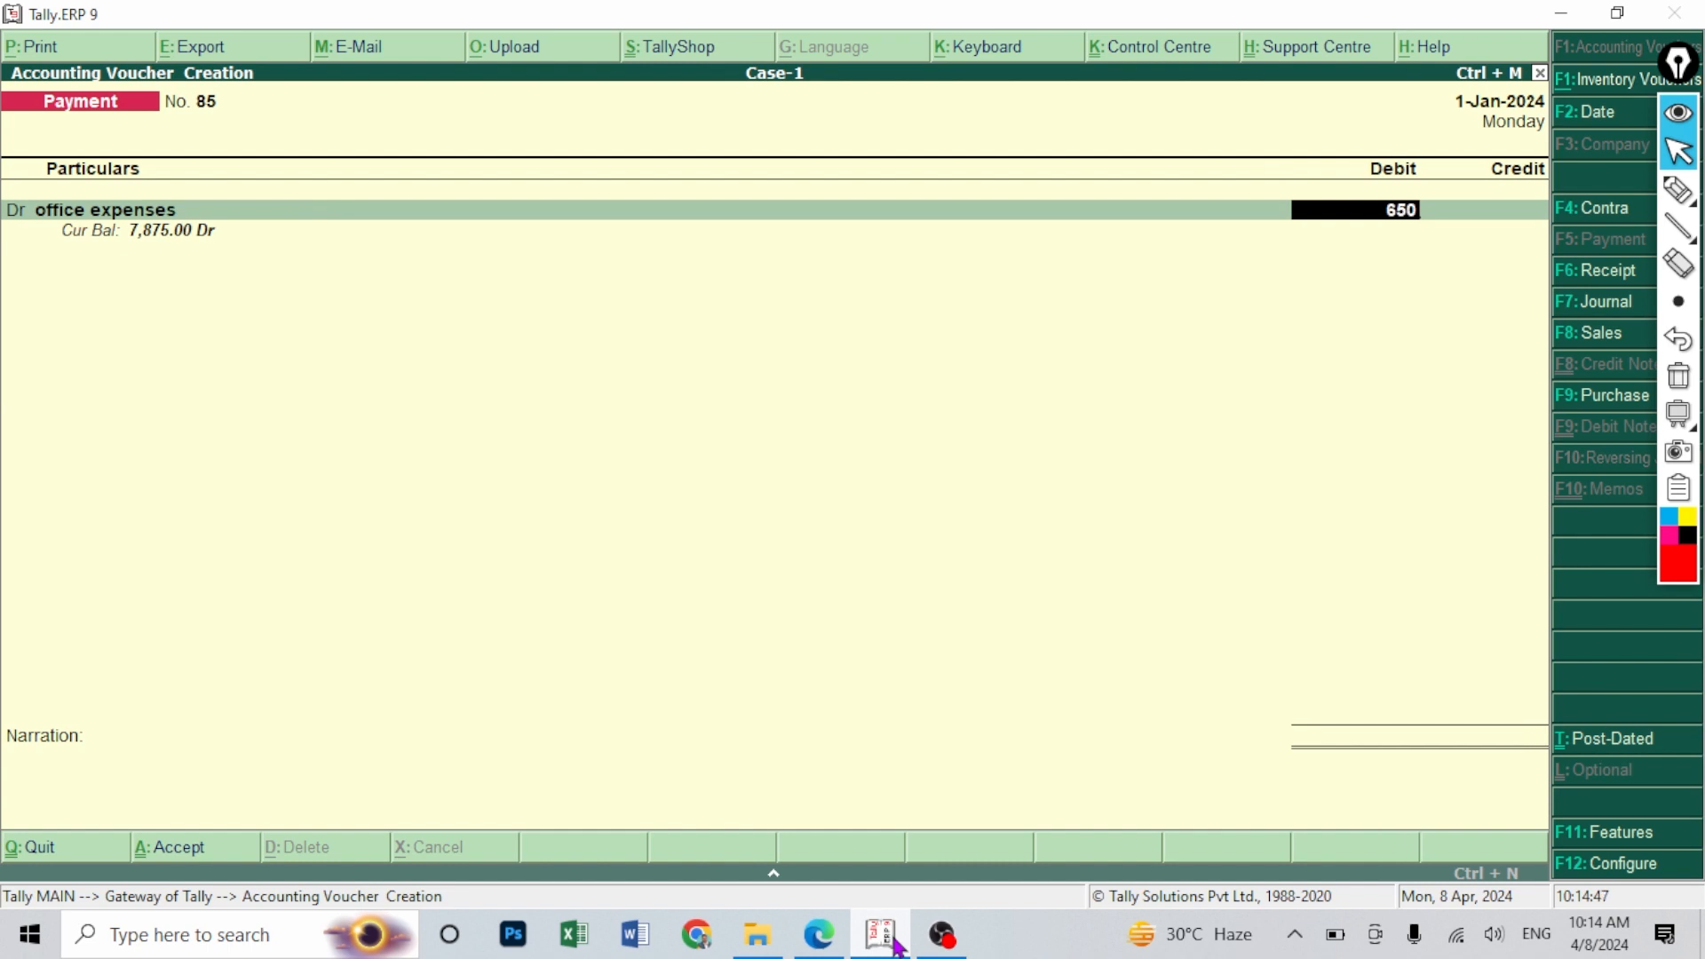
{"action": "type", "text": "650"}
{"action": "key", "text": "Return"}
{"action": "key", "text": "ctrl+a"}
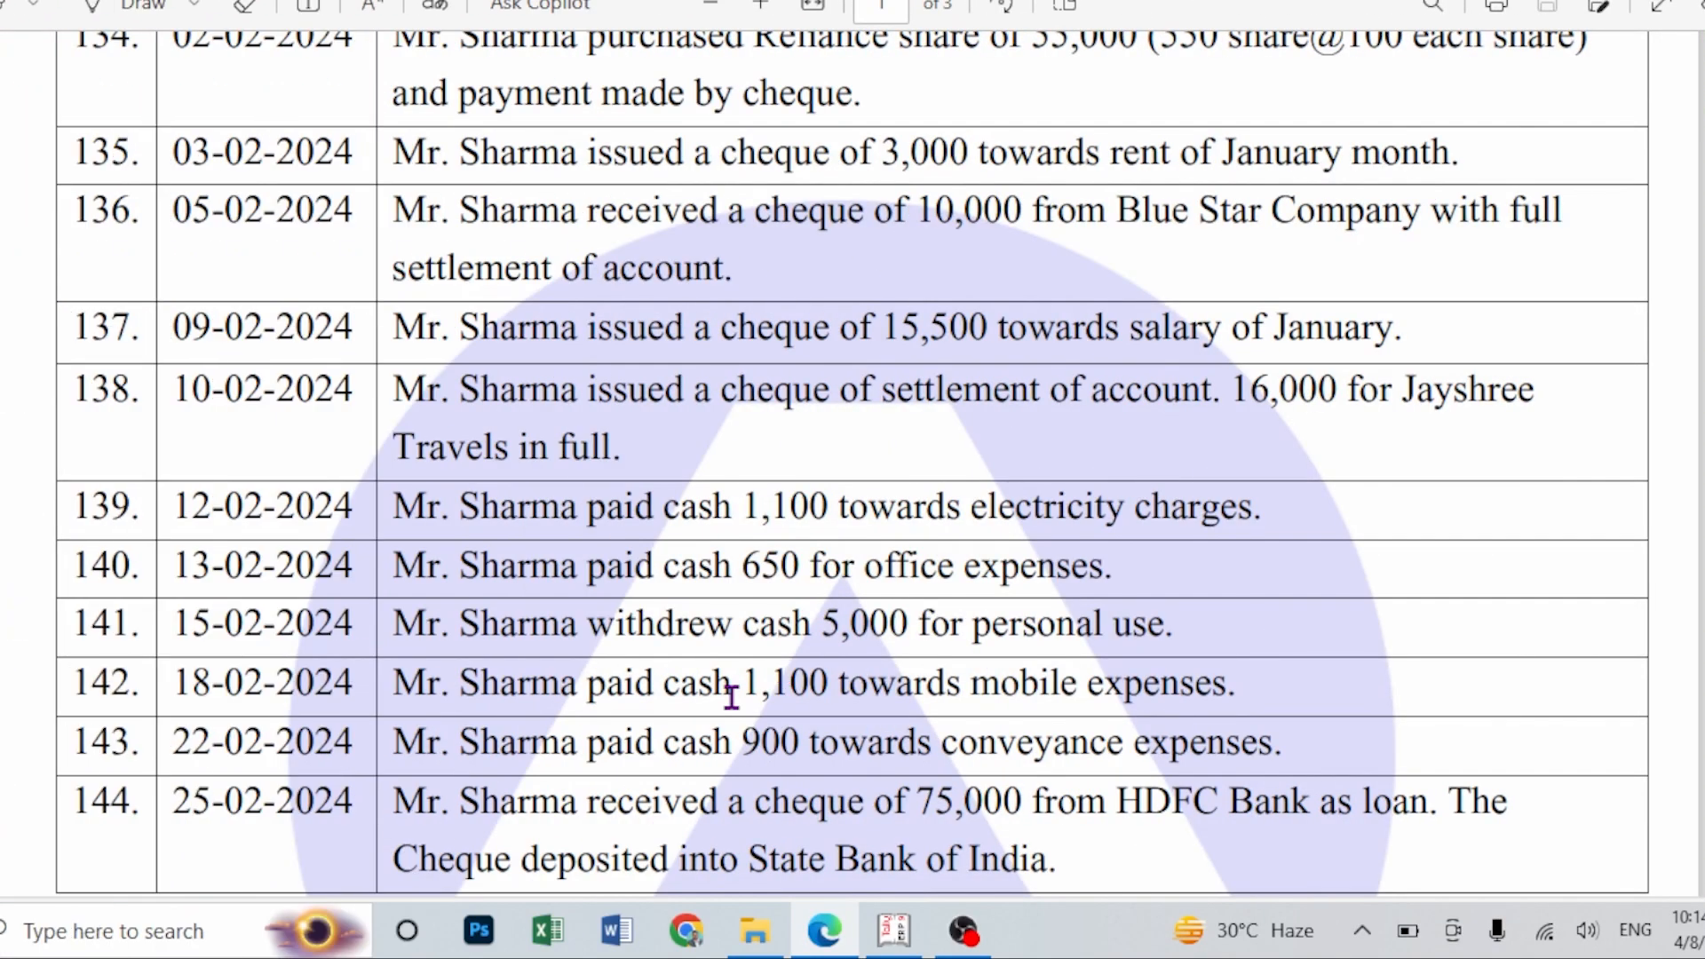
- Look up transaction 141 in the exercise PDF, then record and save a Tally payment voucher debiting withdrew and crediting Cash with 5,000
{"action": "left_click_drag", "start_coordinate": [537, 630], "coordinate": [923, 632]}
{"action": "left_click", "coordinate": [919, 655]}
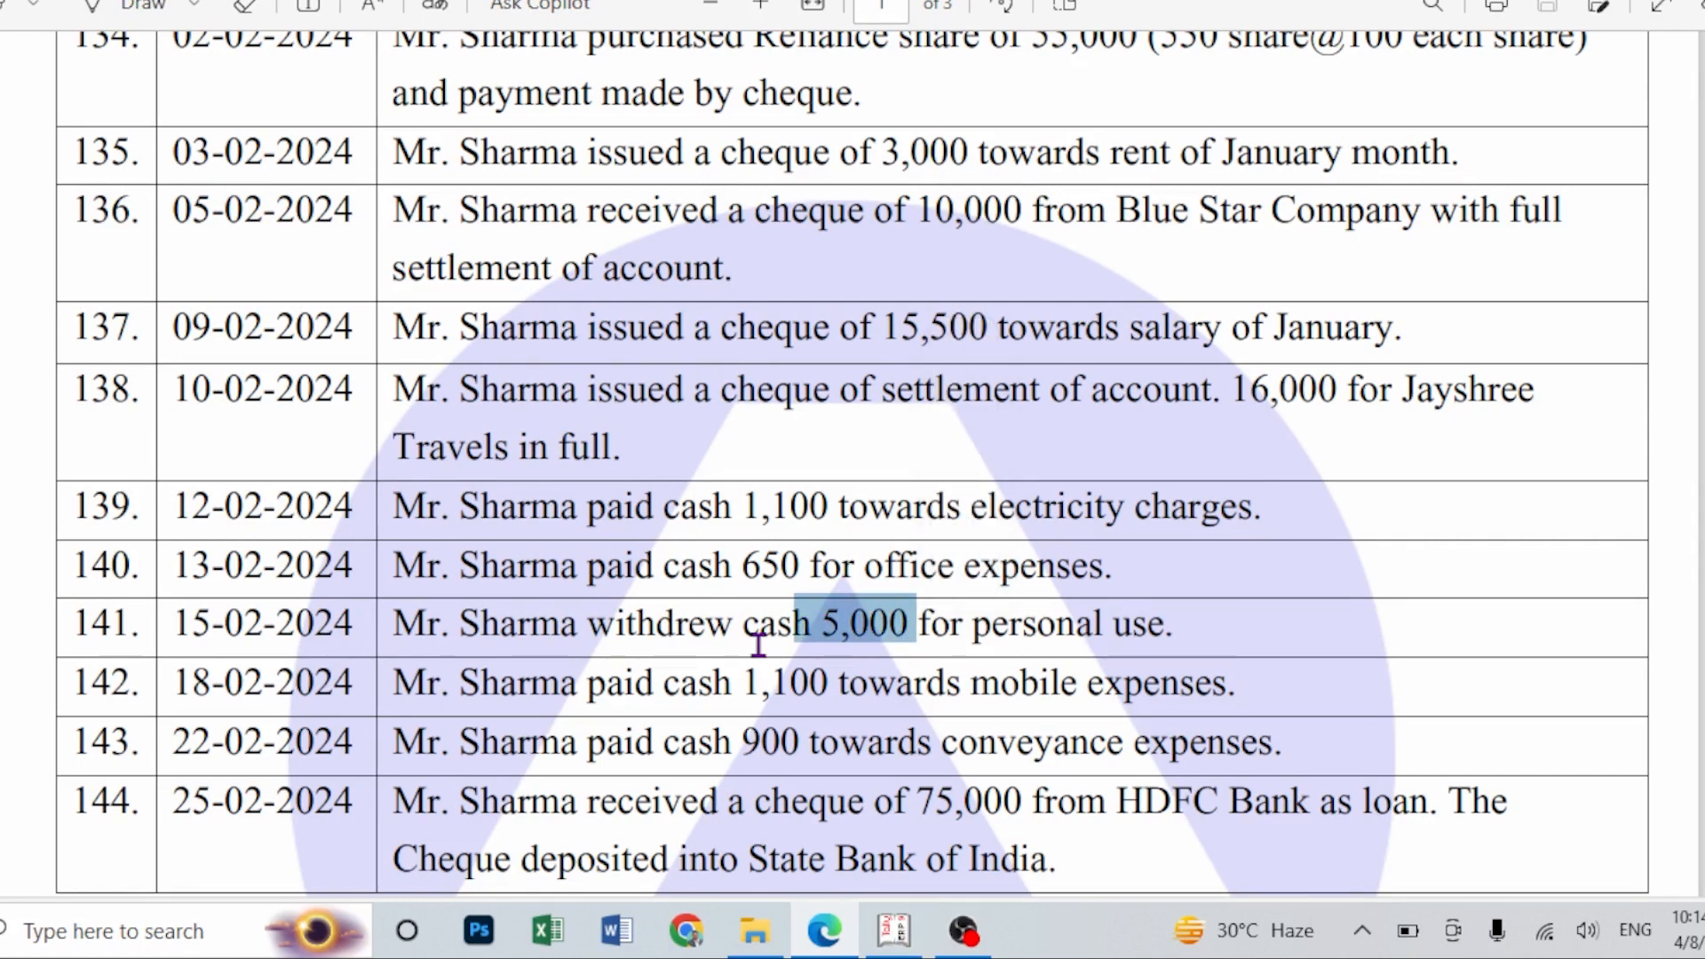
{"action": "left_click", "coordinate": [900, 931]}
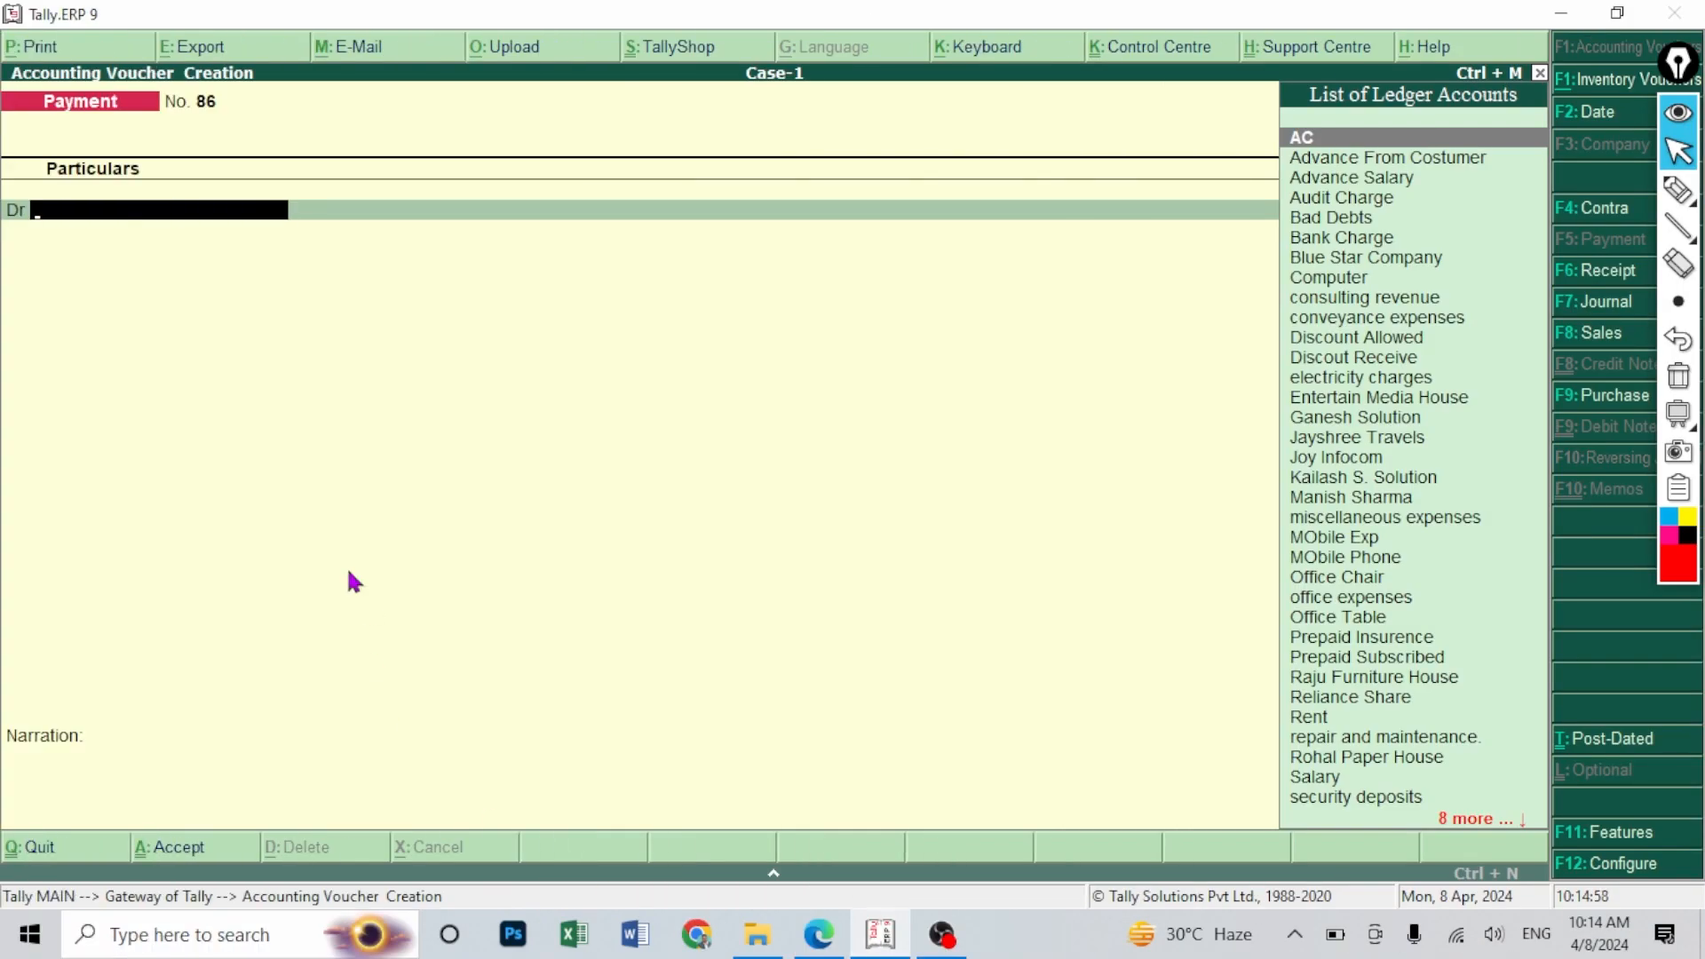
{"action": "type", "text": "w"}
{"action": "key", "text": "Down"}
{"action": "key", "text": "Down"}
{"action": "key", "text": "Return"}
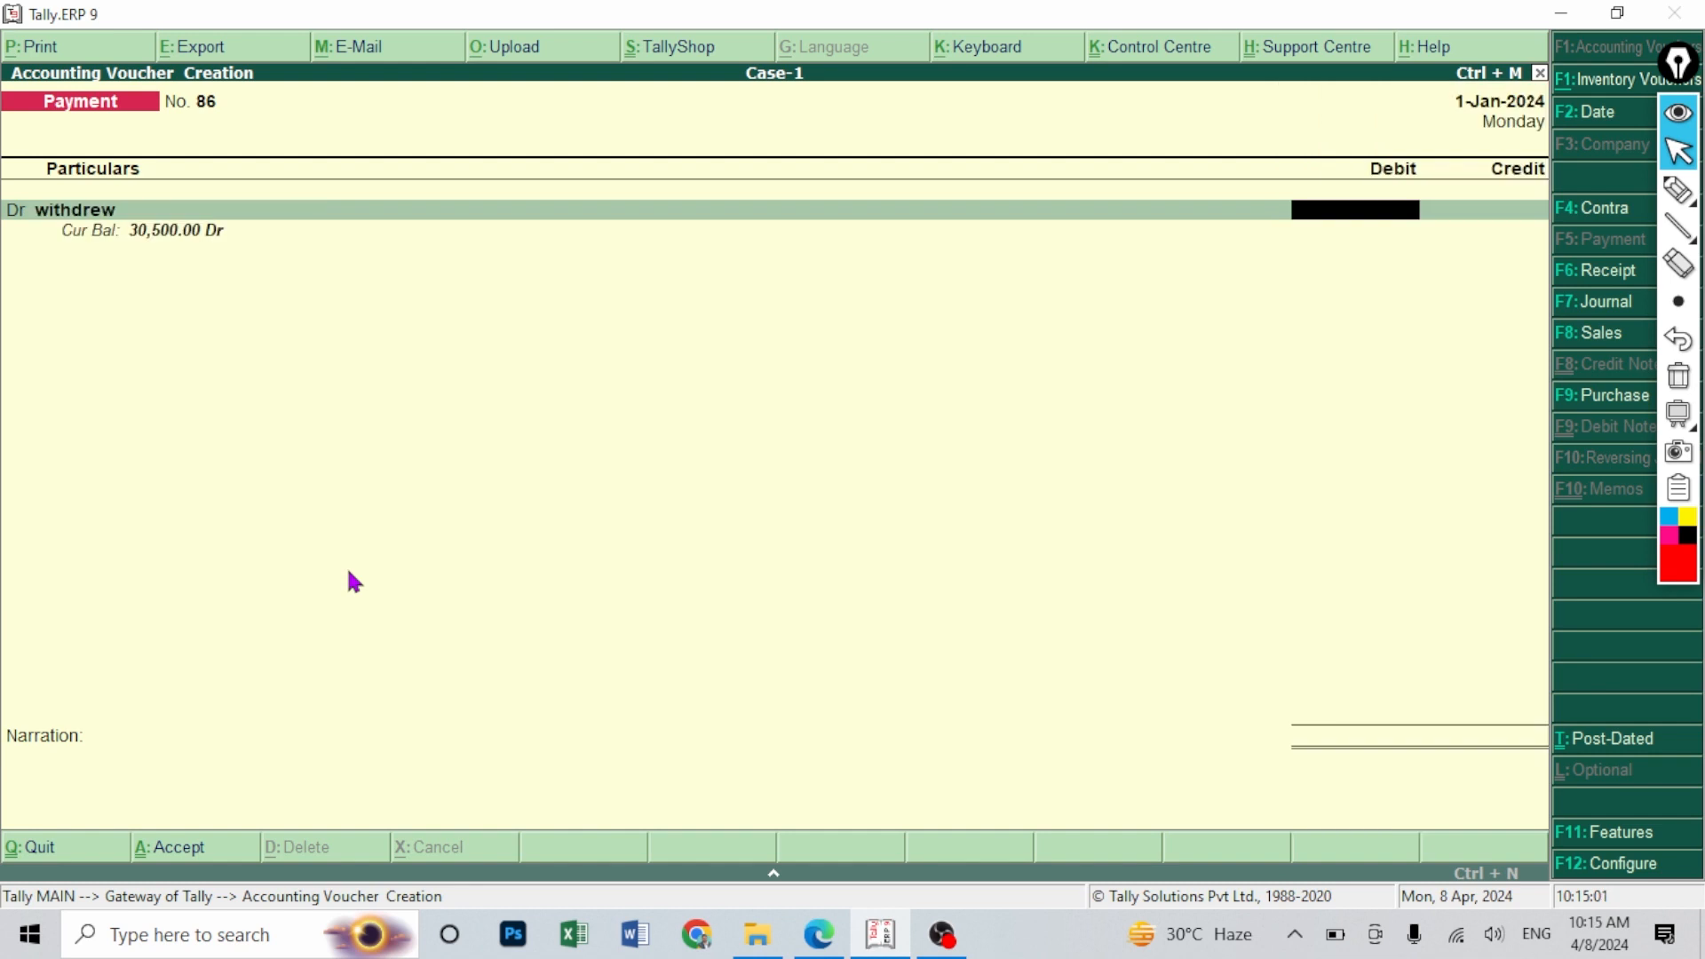
{"action": "key", "text": "Return"}
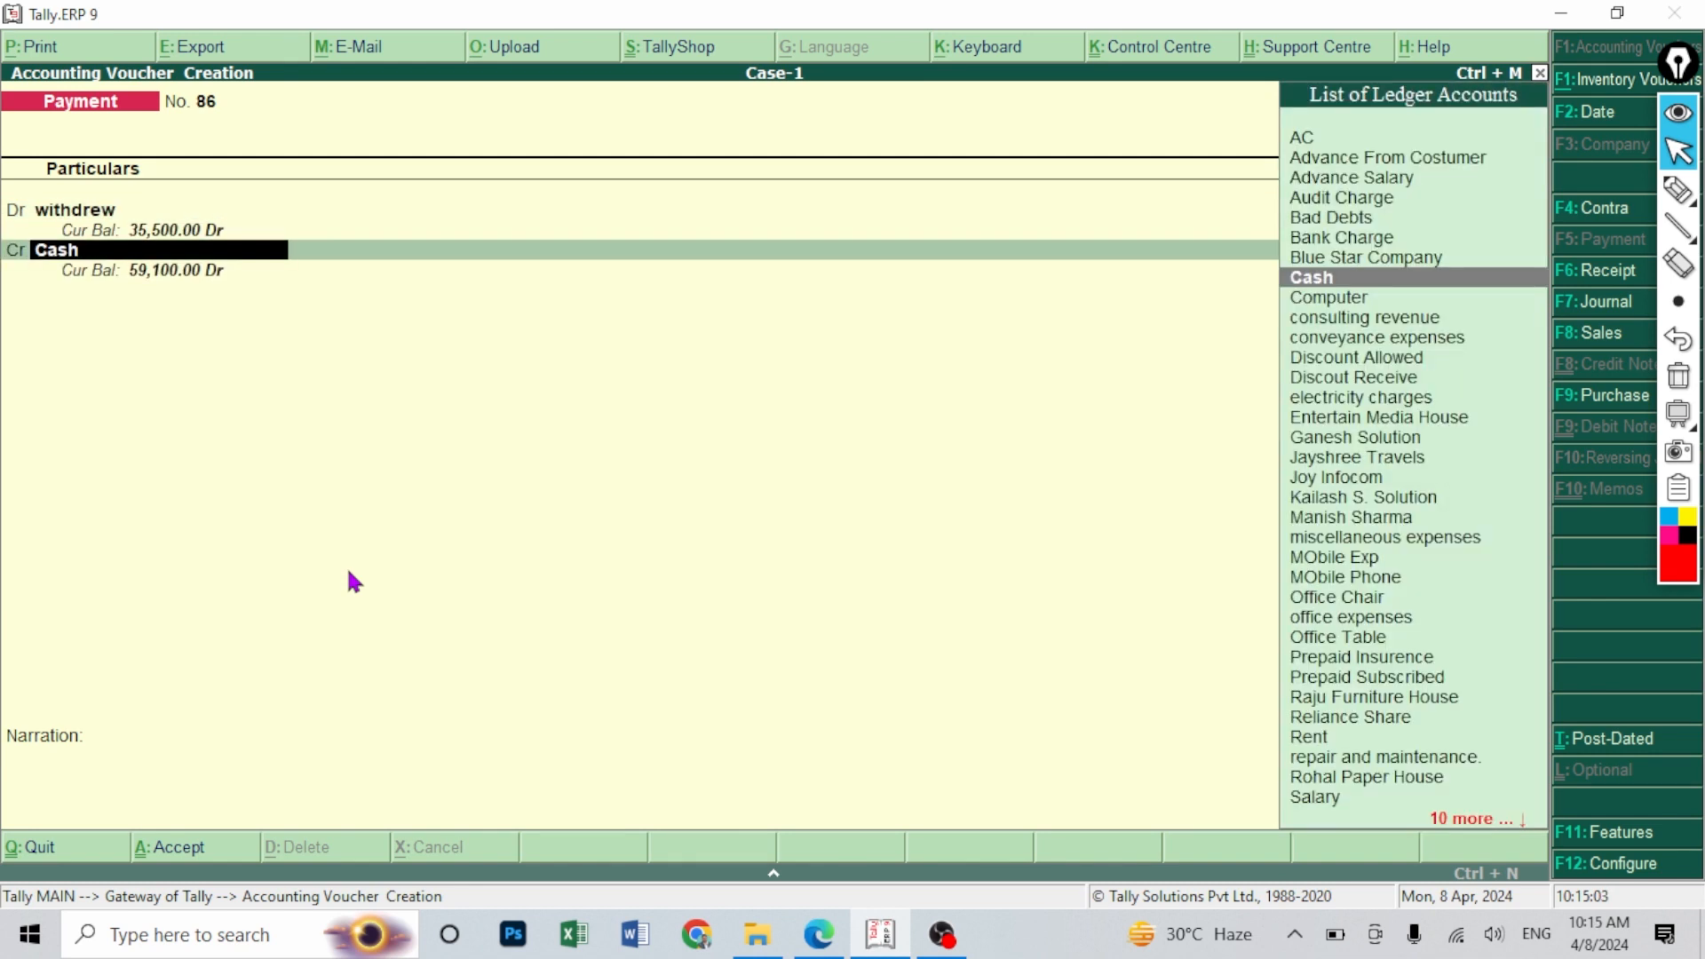
{"action": "key", "text": "ctrl+a"}
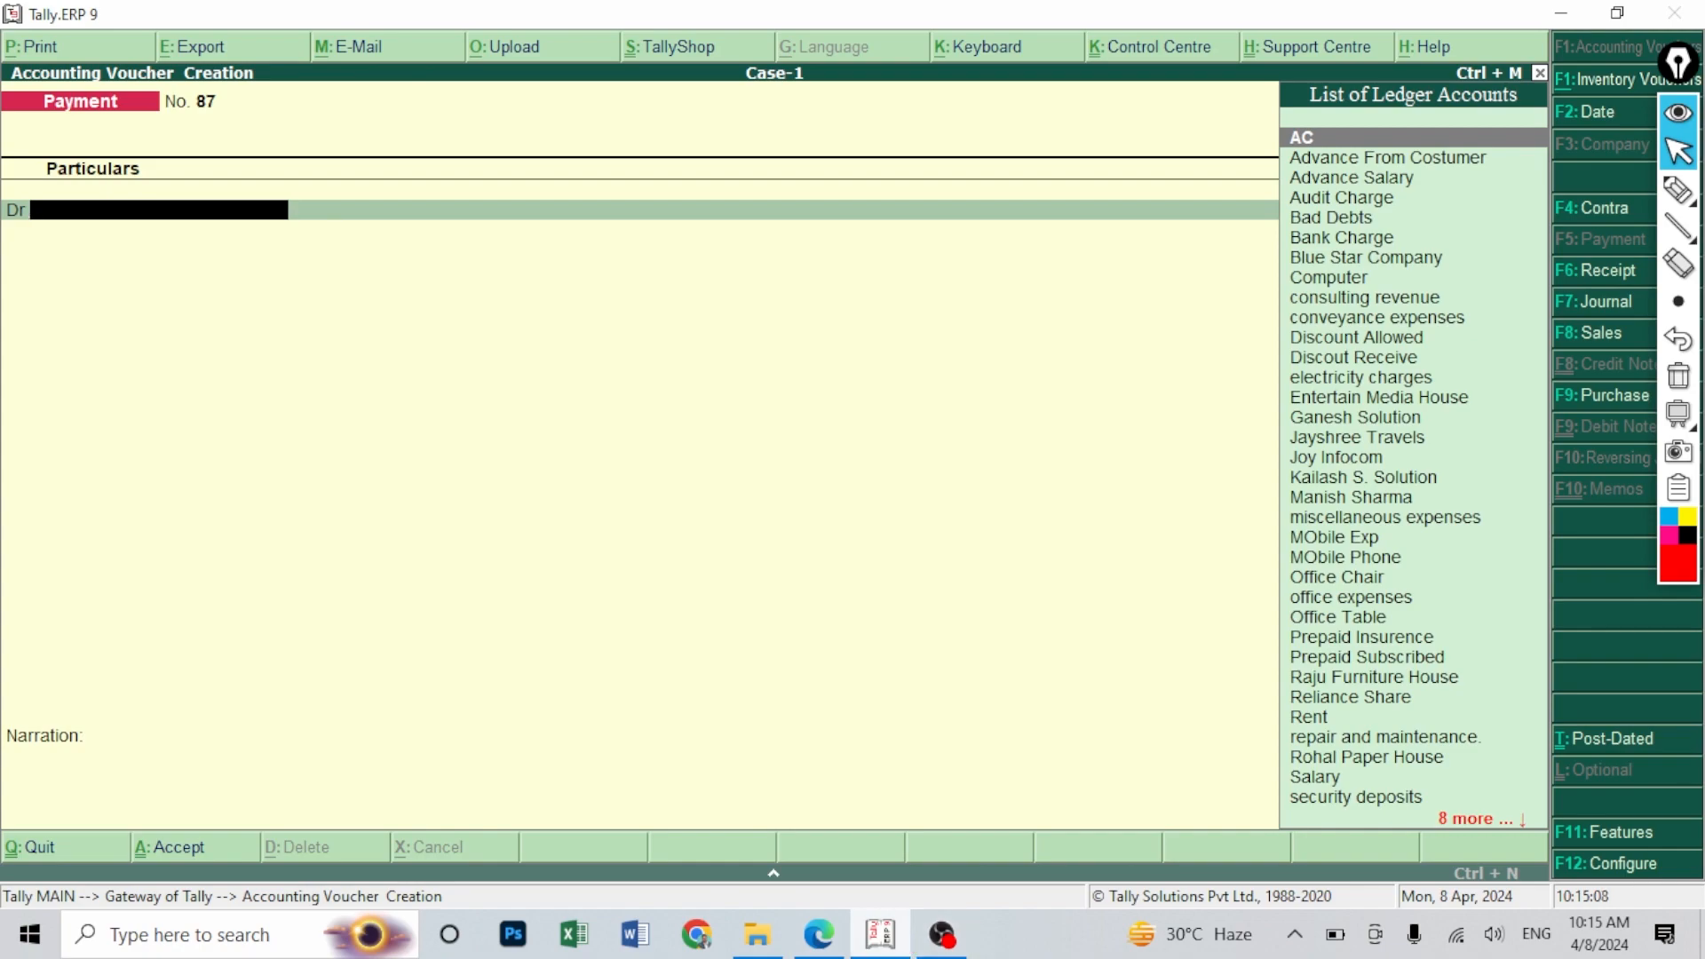
- Look up transaction 142 in the exercise PDF, then debit MObile Exp with 1,100 in a new Tally payment voucher
{"action": "left_click", "coordinate": [819, 934]}
{"action": "scroll", "coordinate": [613, 719], "scroll_direction": "down", "scroll_amount": 1}
{"action": "left_click_drag", "start_coordinate": [427, 538], "coordinate": [824, 546]}
{"action": "left_click", "coordinate": [824, 546]}
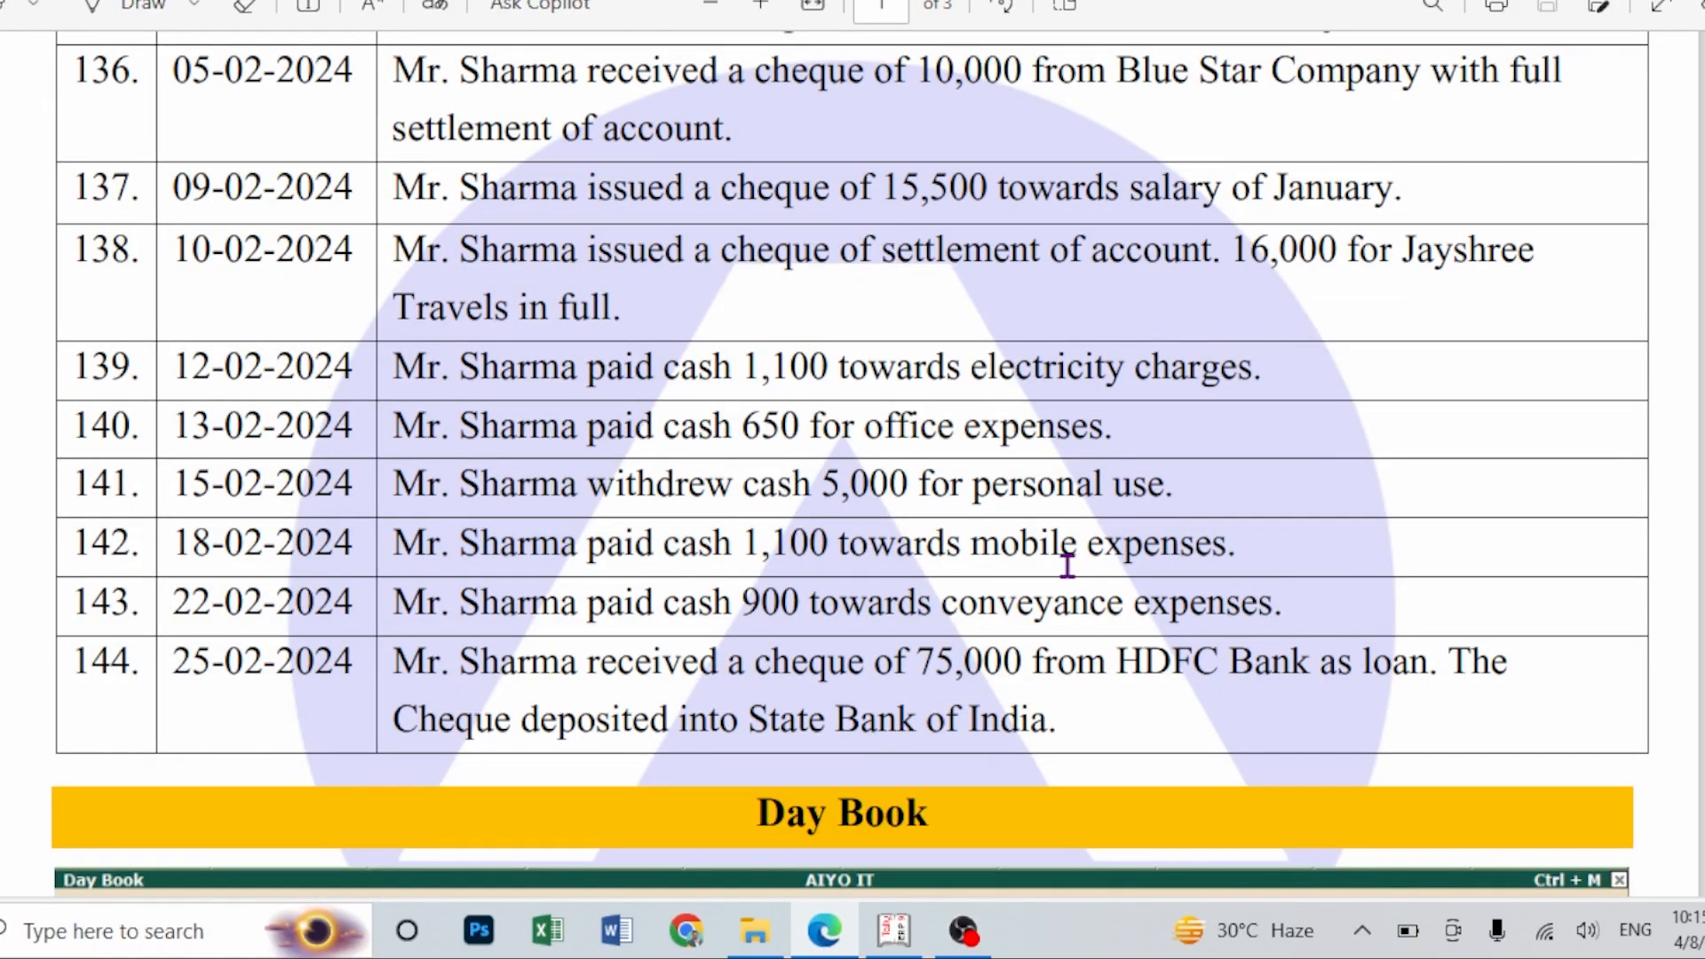
{"action": "left_click", "coordinate": [887, 943]}
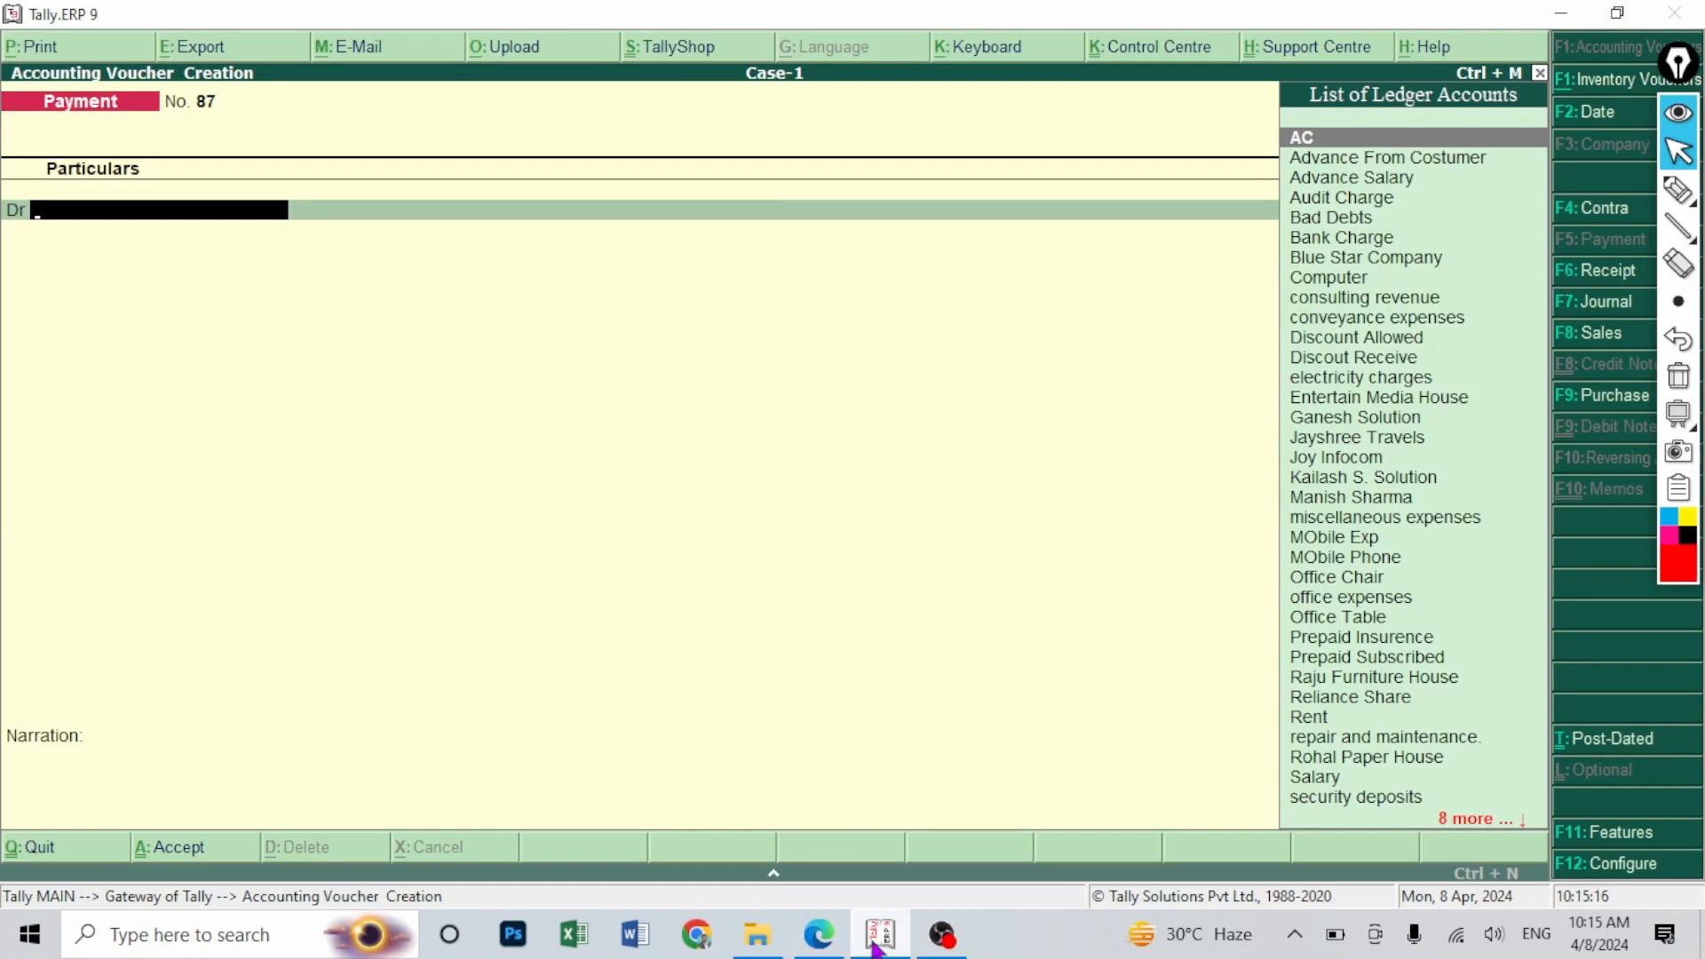
{"action": "type", "text": "Mo"}
{"action": "key", "text": "Return"}
{"action": "type", "text": "11"}
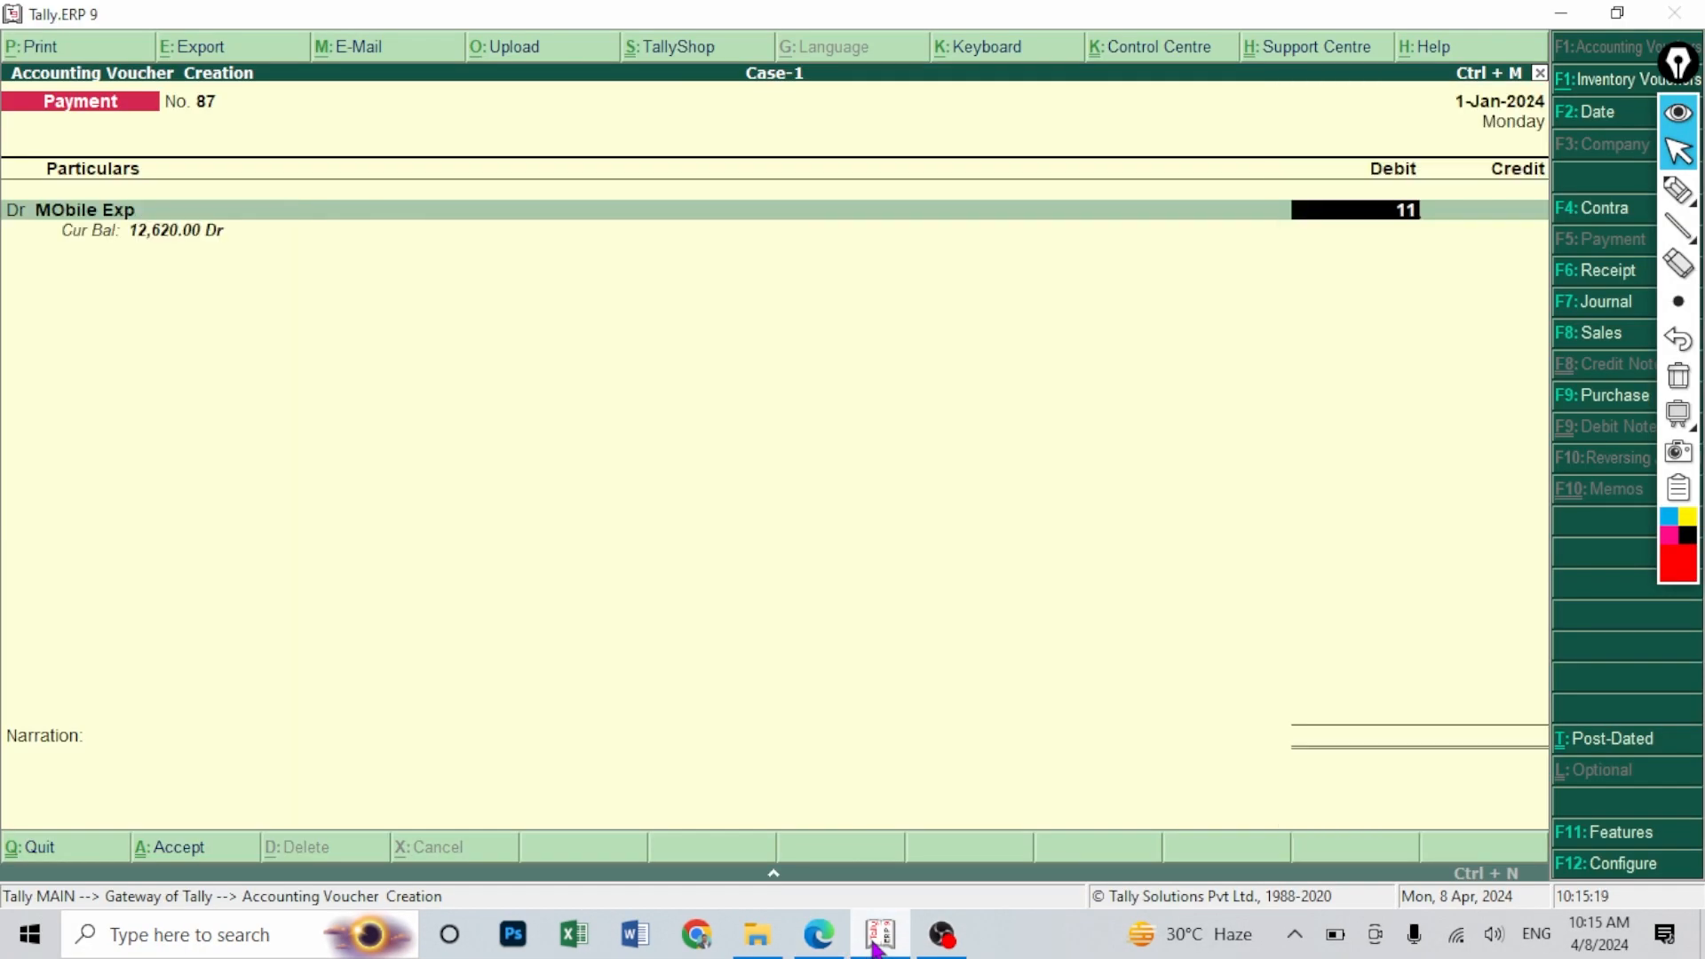
{"action": "type", "text": "00"}
{"action": "key", "text": "Return"}
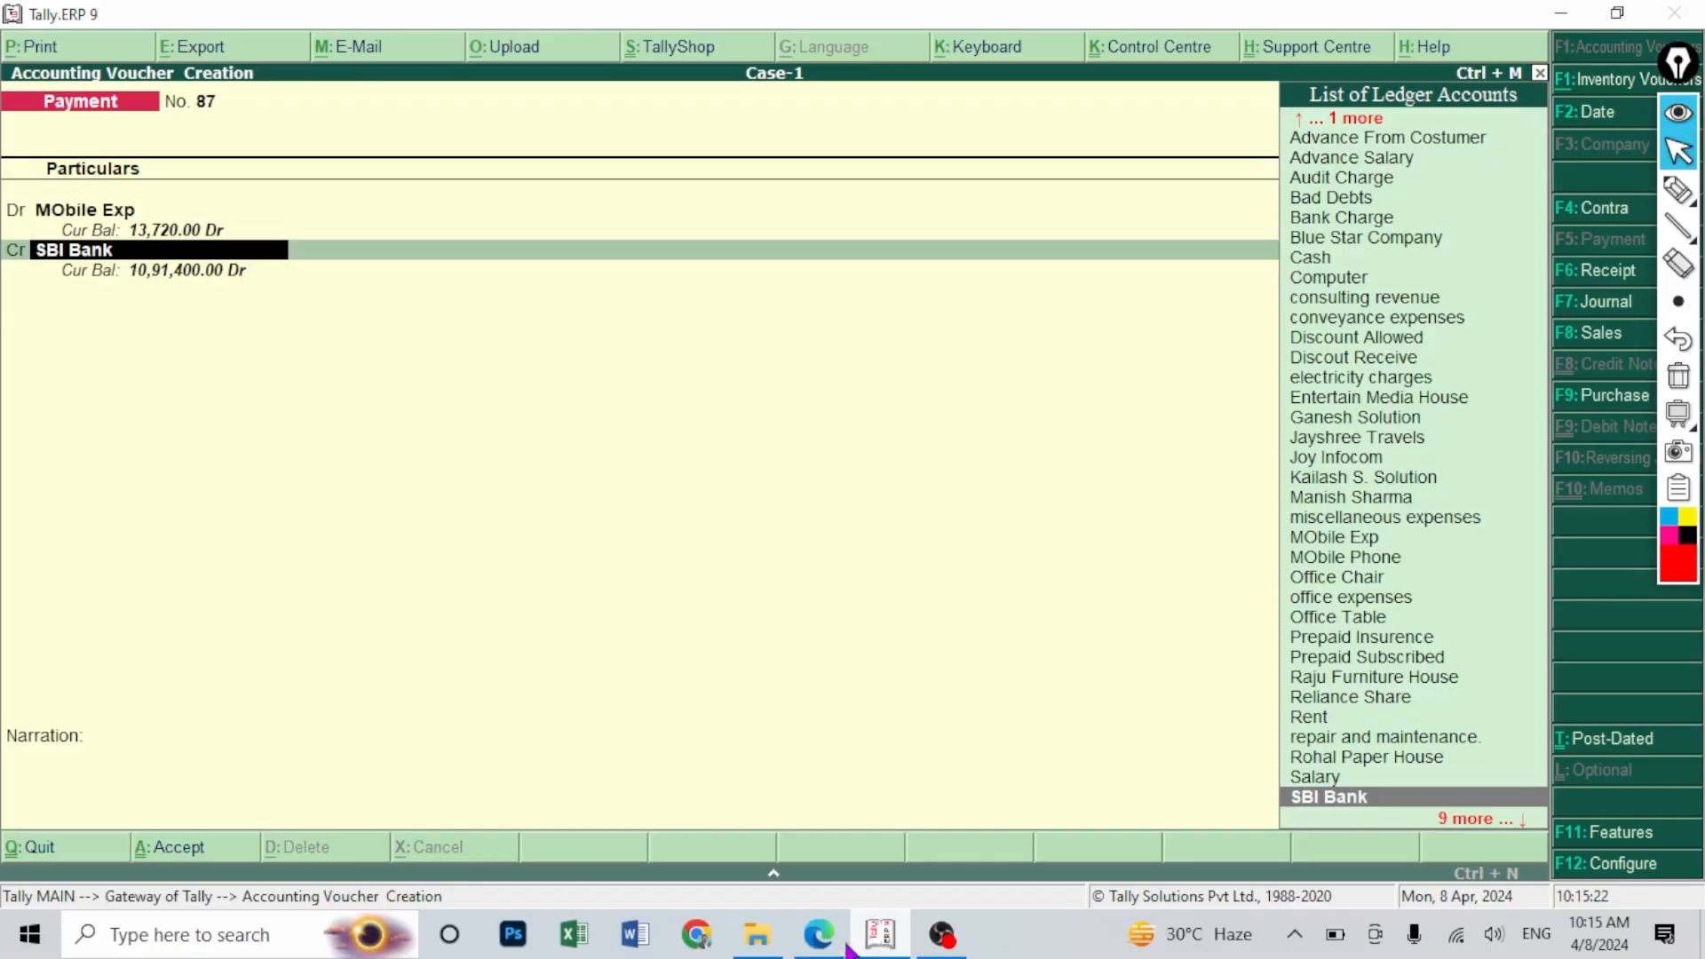
- Check the payment mode of transaction 142 in the PDF, then credit Cash in the Tally voucher and save it
{"action": "left_click", "coordinate": [818, 934]}
{"action": "left_click_drag", "start_coordinate": [637, 535], "coordinate": [746, 535]}
{"action": "left_click", "coordinate": [879, 933]}
{"action": "type", "text": "C"}
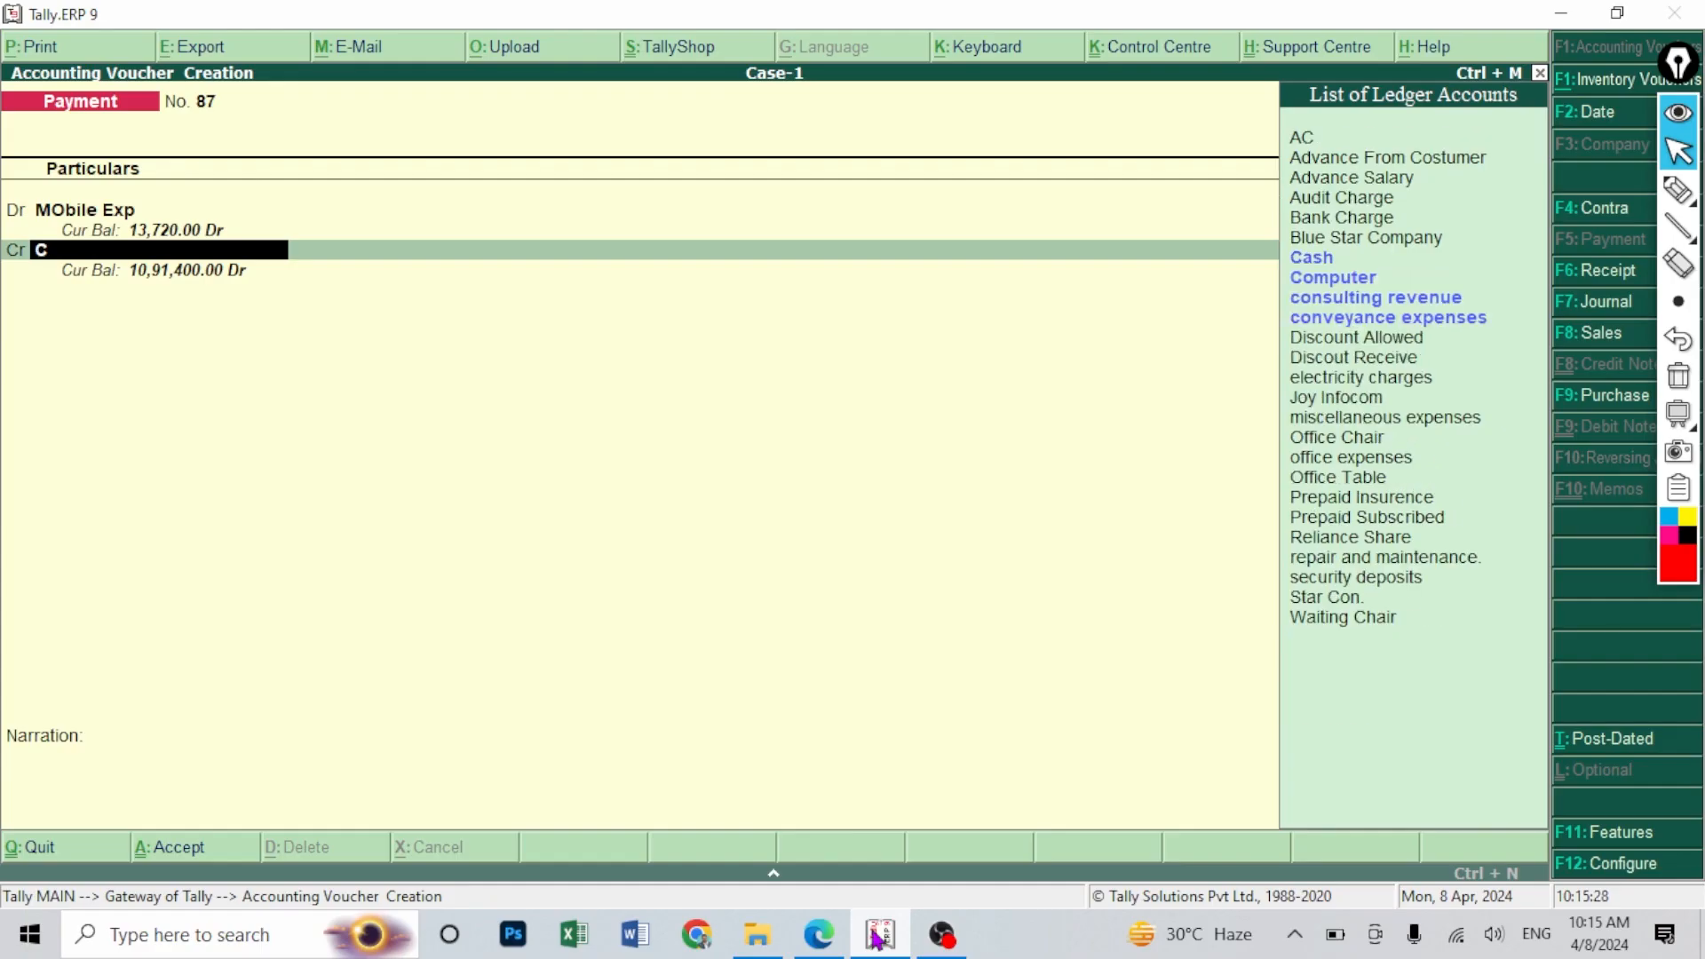
{"action": "key", "text": "Return"}
{"action": "key", "text": "Return"}
{"action": "key", "text": "Return"}
{"action": "key", "text": "Return"}
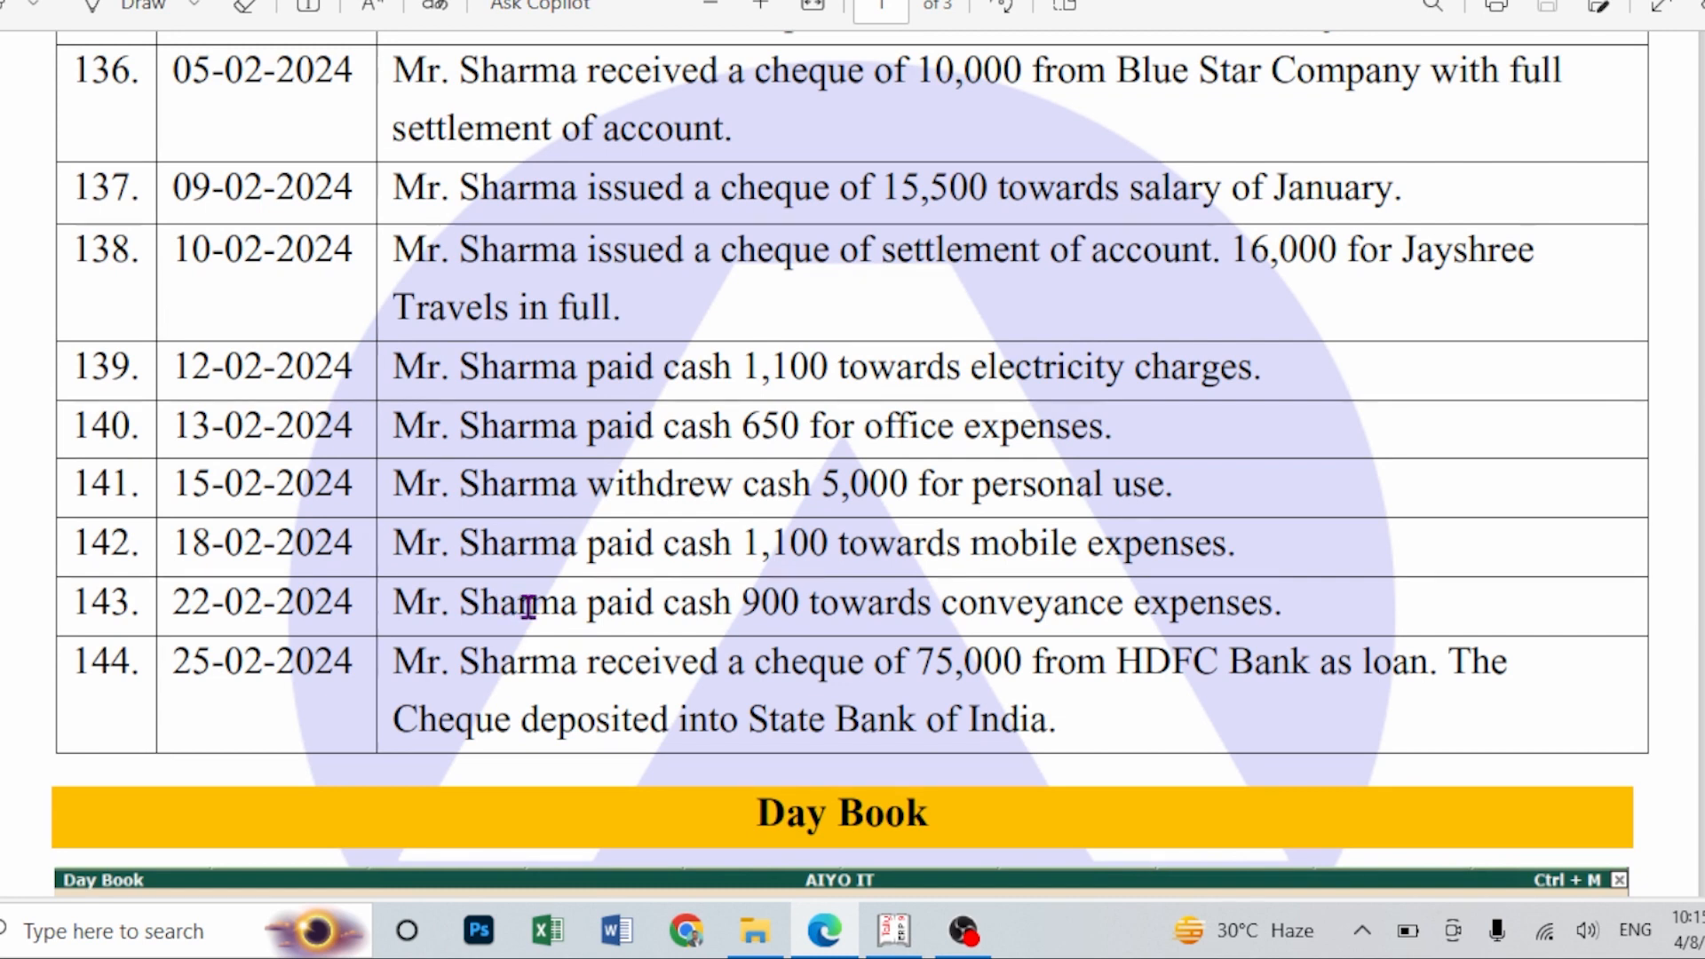
- Look up transaction 143 in the exercise PDF, then debit conveyance expenses with 900 and credit Cash in a new Tally payment voucher
{"action": "left_click_drag", "start_coordinate": [482, 608], "coordinate": [1065, 620]}
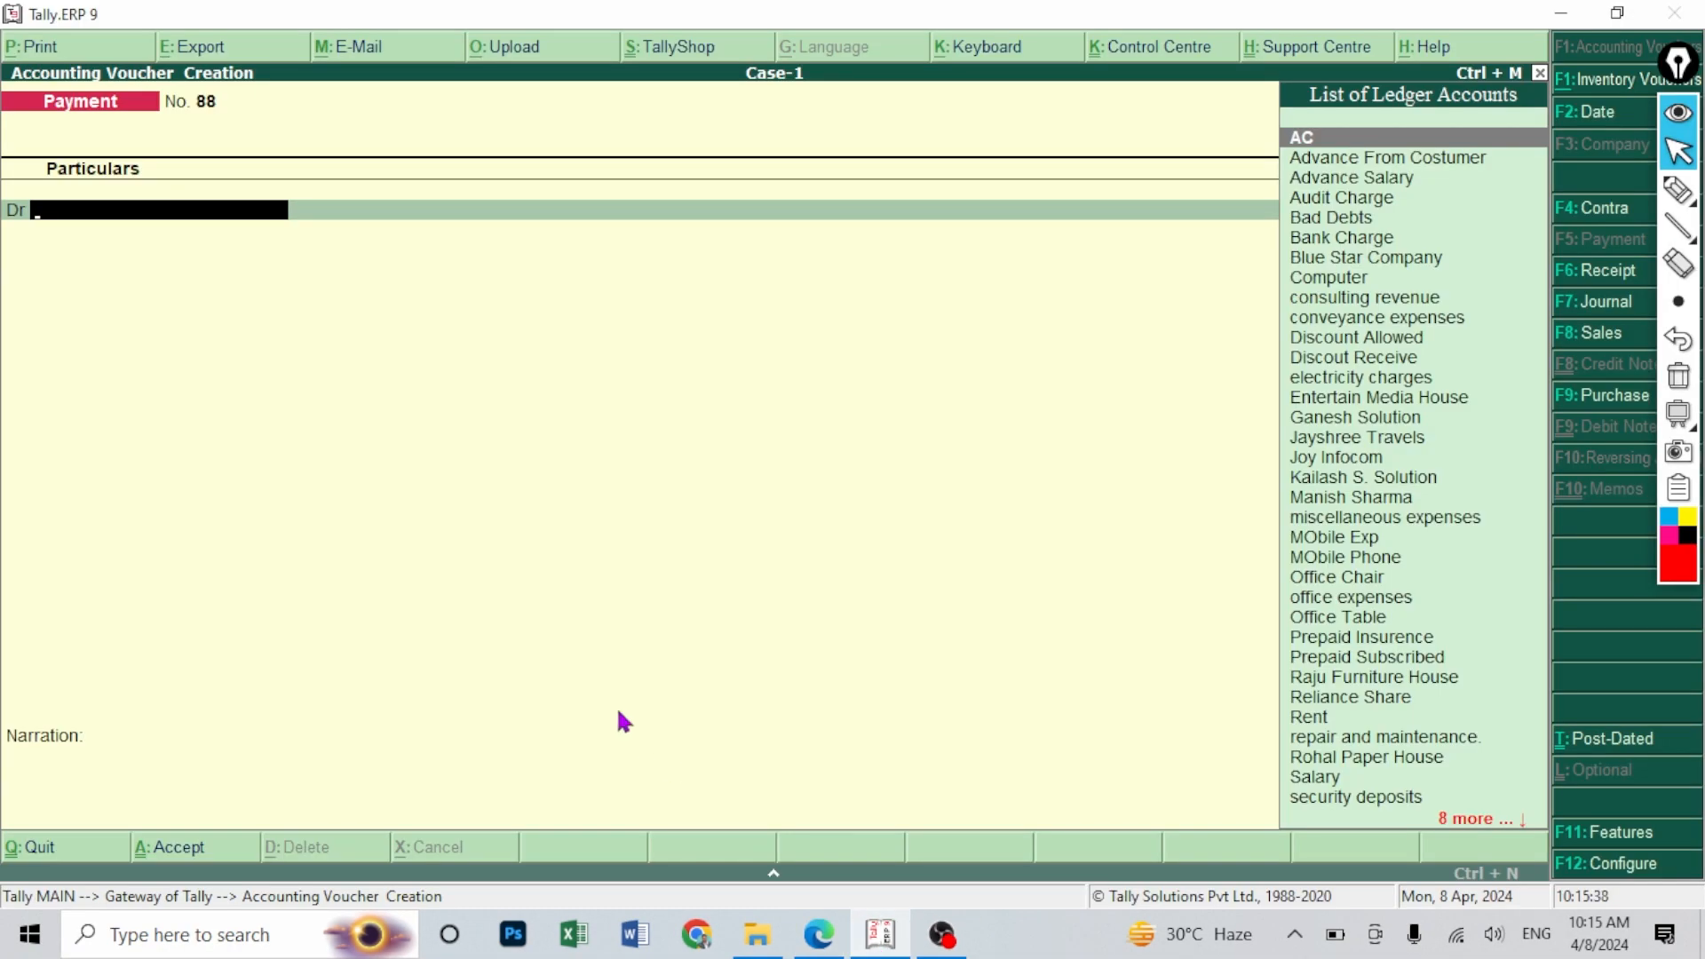
{"action": "type", "text": "co"}
{"action": "key", "text": "Down"}
{"action": "key", "text": "Down"}
{"action": "key", "text": "Return"}
{"action": "type", "text": "900"}
{"action": "key", "text": "Return"}
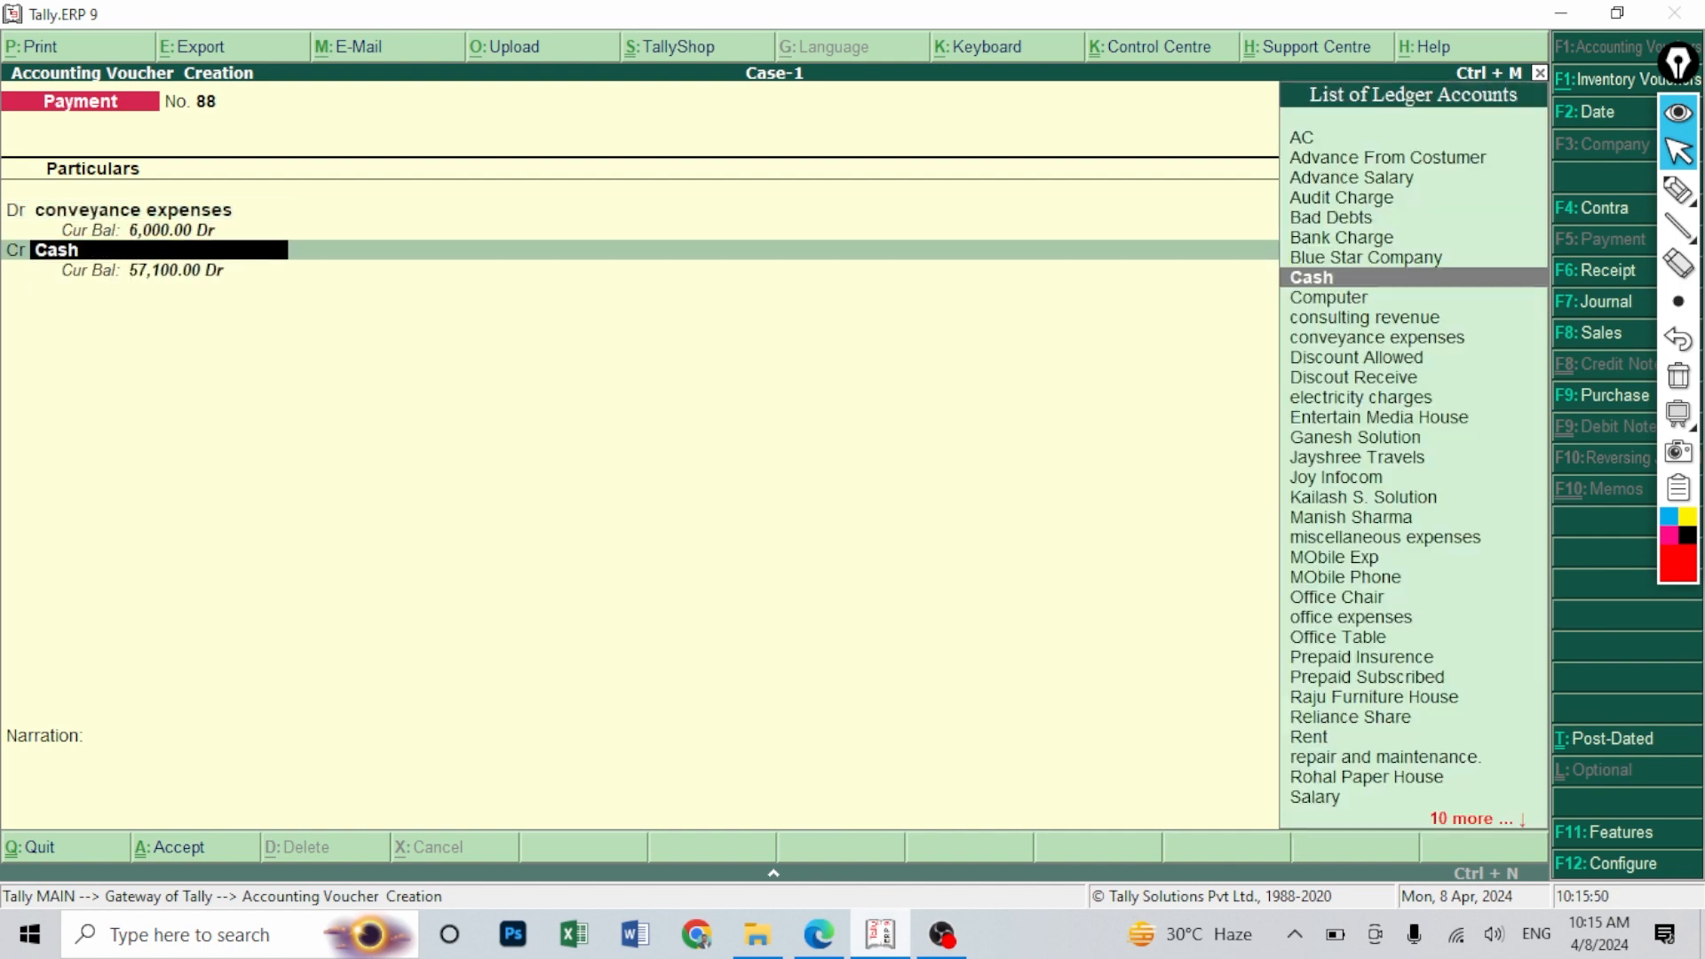
{"action": "key", "text": "BackSpace"}
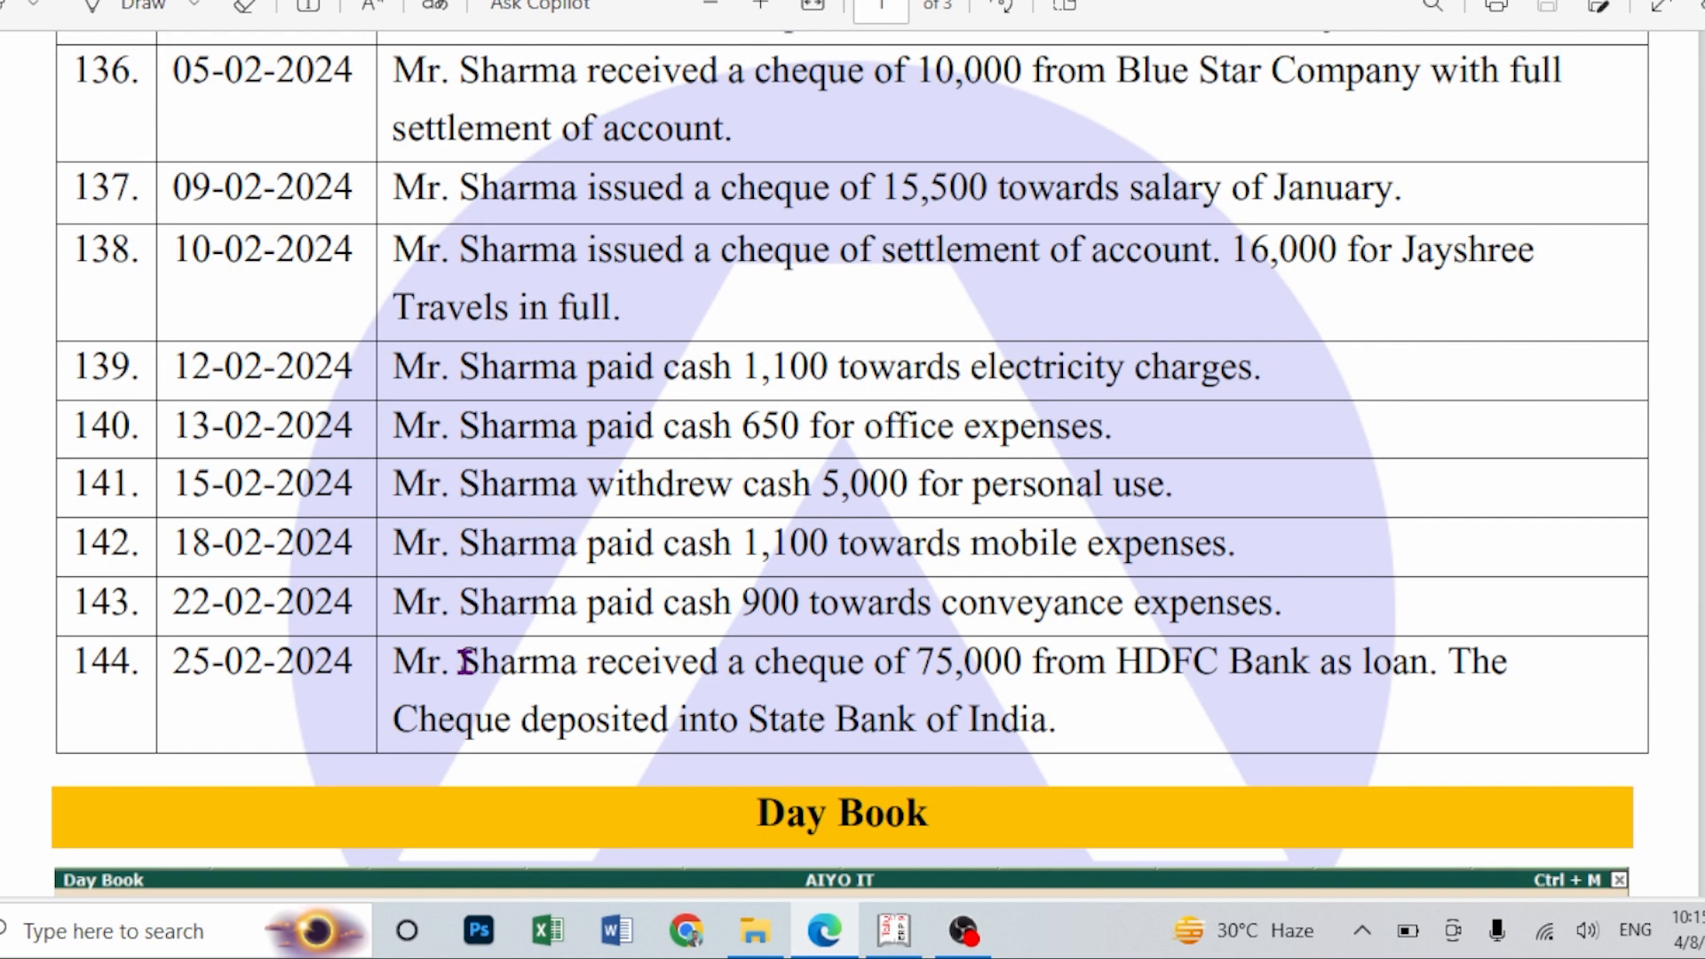
- Examine transaction 144 in the exercise PDF for the lender, the loan amount and the bank of deposit
{"action": "left_click_drag", "start_coordinate": [465, 659], "coordinate": [1033, 659]}
{"action": "left_click", "coordinate": [1136, 657]}
{"action": "left_click_drag", "start_coordinate": [1137, 668], "coordinate": [1331, 678]}
{"action": "left_click", "coordinate": [1425, 666]}
{"action": "left_click_drag", "start_coordinate": [1094, 672], "coordinate": [1305, 667]}
{"action": "left_click", "coordinate": [1065, 675]}
{"action": "left_click_drag", "start_coordinate": [917, 664], "coordinate": [1035, 669]}
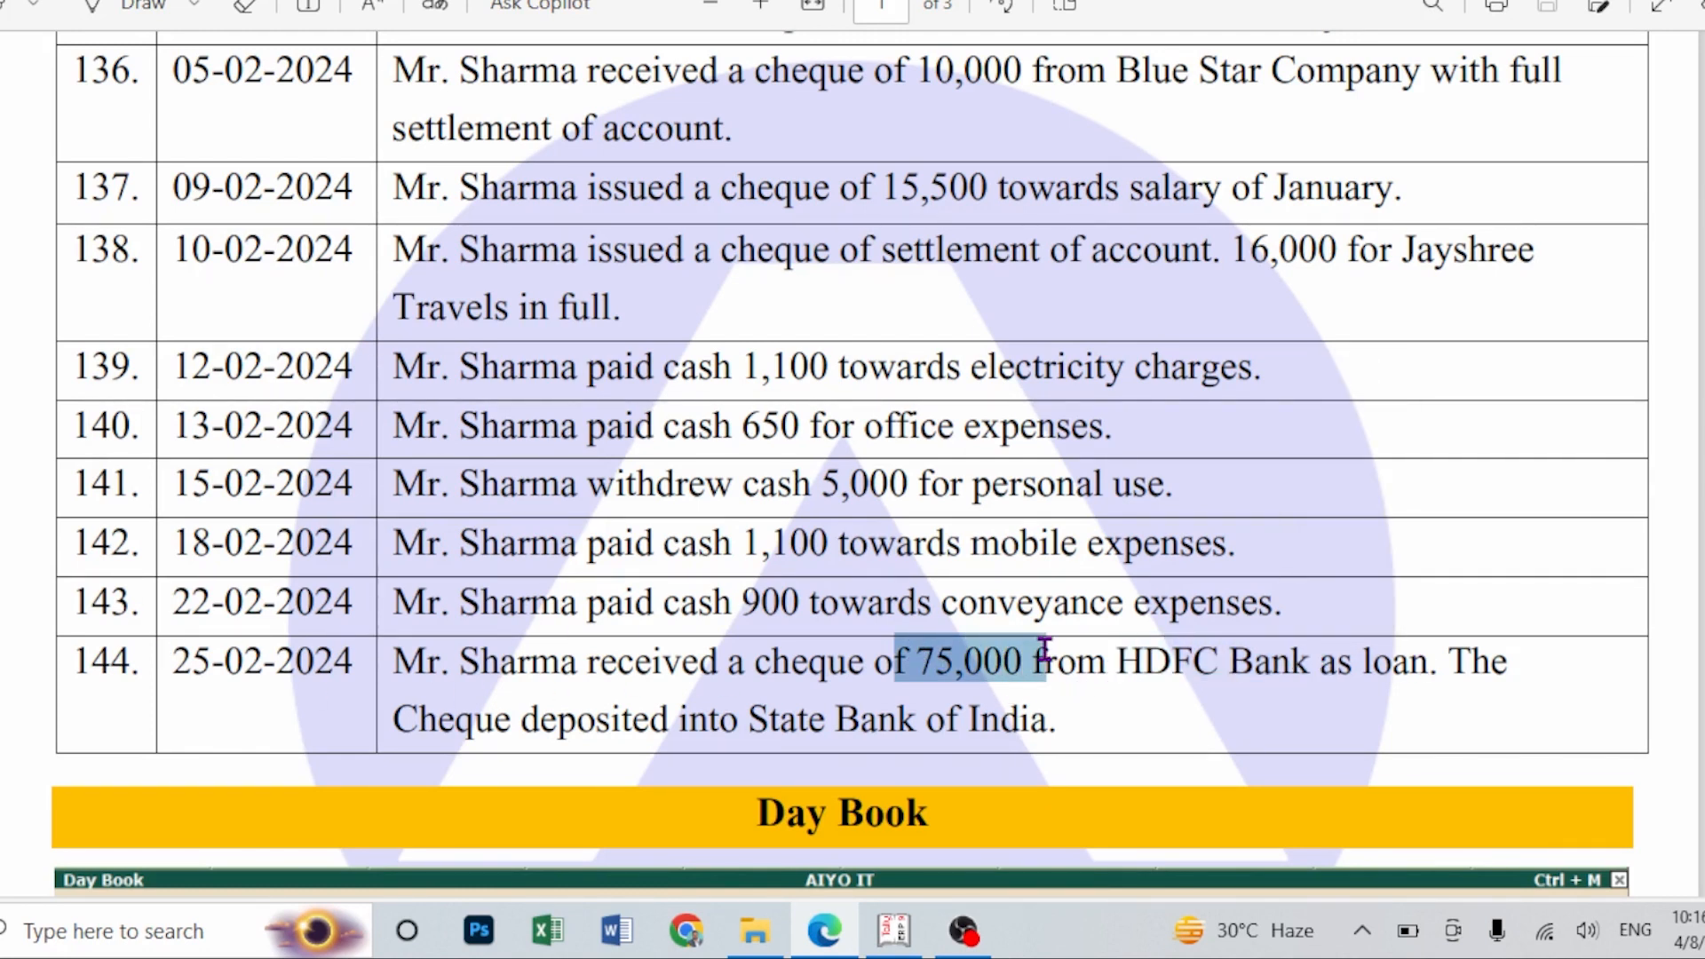
{"action": "left_click", "coordinate": [1466, 662]}
{"action": "left_click_drag", "start_coordinate": [1460, 664], "coordinate": [1509, 662]}
{"action": "left_click_drag", "start_coordinate": [461, 724], "coordinate": [1079, 721]}
{"action": "left_click", "coordinate": [1150, 716]}
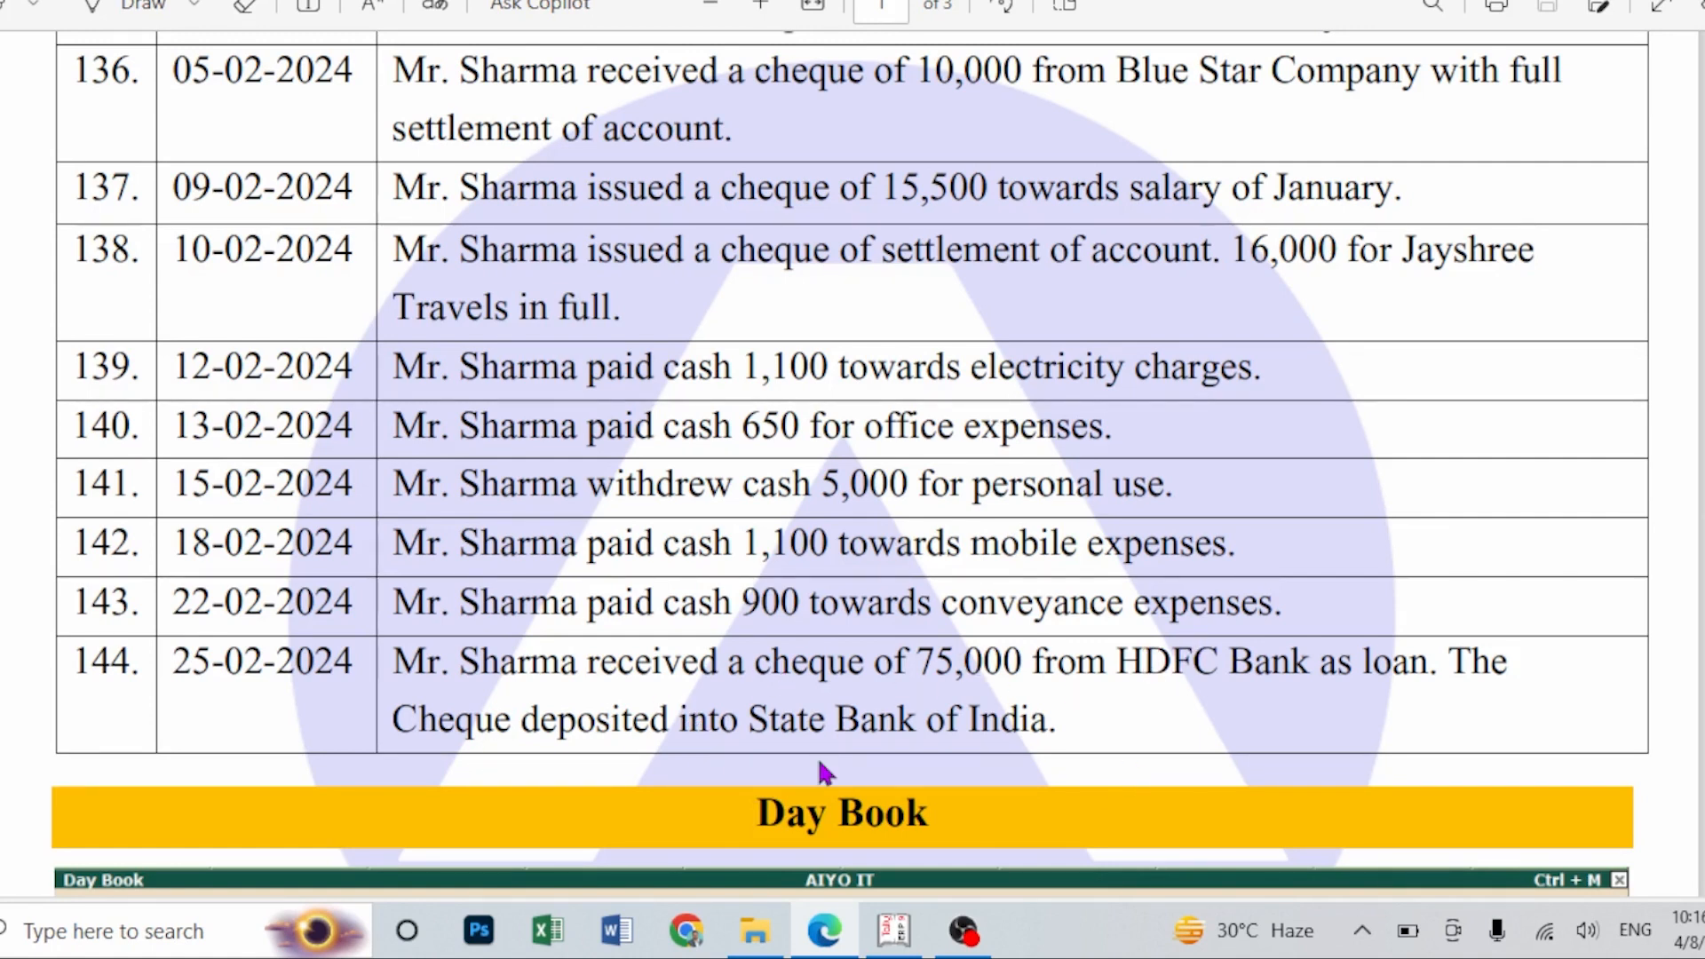
- Handwrite the note "HDFC - loan - 75000" over the transaction table with the annotation pen
{"action": "left_click", "coordinate": [1661, 102]}
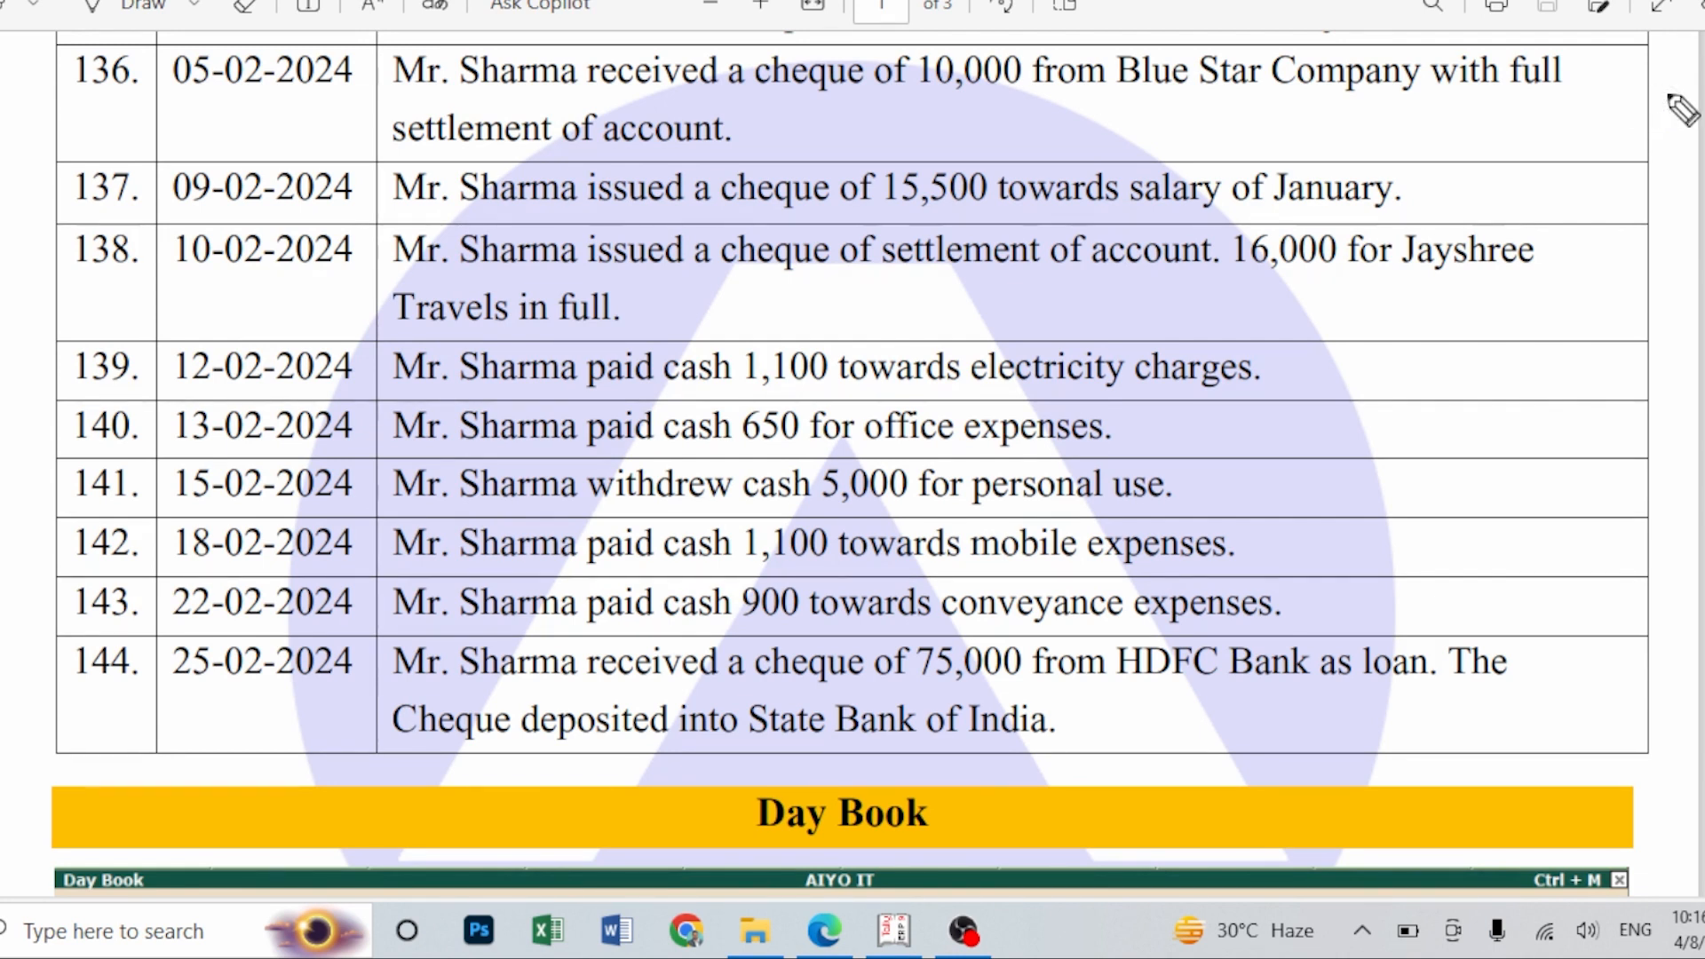
{"action": "mouse_move", "coordinate": [778, 321]}
{"action": "left_mouse_down"}
{"action": "mouse_move", "coordinate": [844, 392]}
{"action": "mouse_move", "coordinate": [929, 385]}
{"action": "mouse_move", "coordinate": [941, 410]}
{"action": "left_mouse_up"}
{"action": "mouse_move", "coordinate": [974, 355]}
{"action": "left_mouse_down"}
{"action": "mouse_move", "coordinate": [1030, 404]}
{"action": "mouse_move", "coordinate": [1123, 389]}
{"action": "mouse_move", "coordinate": [1353, 404]}
{"action": "left_mouse_up"}
{"action": "mouse_move", "coordinate": [1338, 344]}
{"action": "left_mouse_down"}
{"action": "mouse_move", "coordinate": [1397, 423]}
{"action": "mouse_move", "coordinate": [1465, 382]}
{"action": "left_mouse_up"}
{"action": "left_click_drag", "start_coordinate": [1429, 373], "coordinate": [1451, 434]}
{"action": "mouse_move", "coordinate": [1493, 402]}
{"action": "left_mouse_down"}
{"action": "mouse_move", "coordinate": [1507, 392]}
{"action": "mouse_move", "coordinate": [1545, 437]}
{"action": "mouse_move", "coordinate": [1602, 409]}
{"action": "left_mouse_up"}
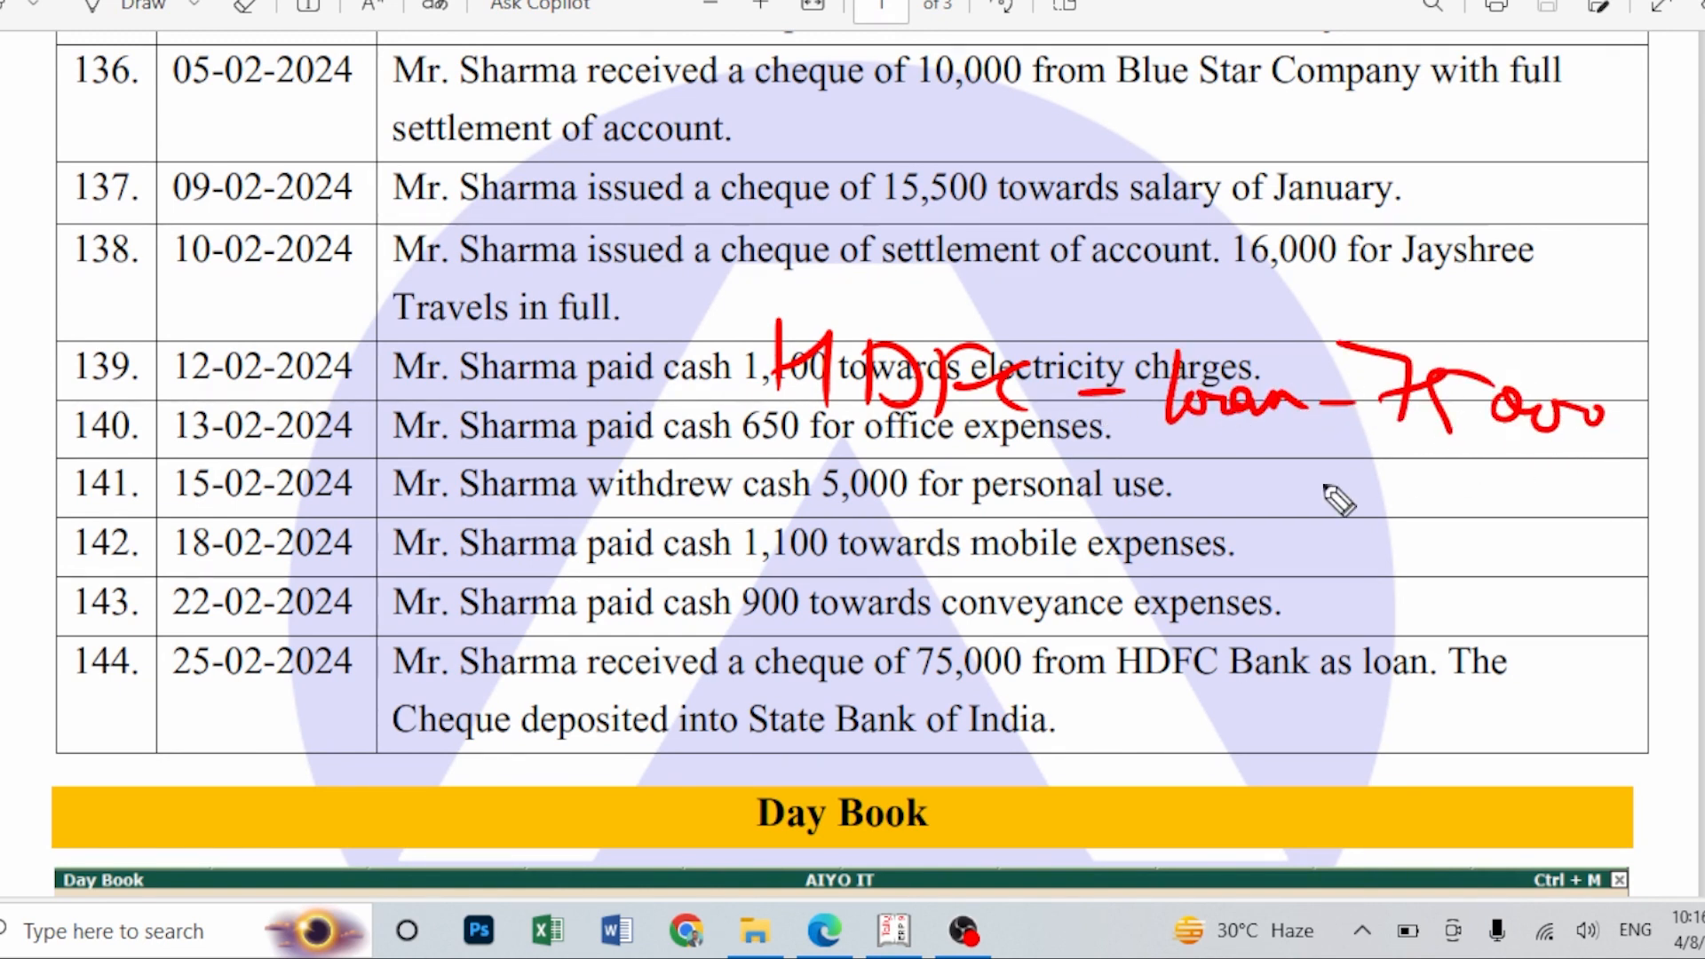
- Draw an arrow from the 75000 note down to a handwritten SBI note
{"action": "mouse_move", "coordinate": [1444, 416]}
{"action": "left_mouse_down"}
{"action": "mouse_move", "coordinate": [1249, 562]}
{"action": "mouse_move", "coordinate": [1311, 584]}
{"action": "left_mouse_up"}
{"action": "left_click_drag", "start_coordinate": [1170, 575], "coordinate": [1159, 653]}
{"action": "mouse_move", "coordinate": [1221, 586]}
{"action": "left_mouse_down"}
{"action": "mouse_move", "coordinate": [1229, 640]}
{"action": "mouse_move", "coordinate": [1278, 586]}
{"action": "left_mouse_up"}
{"action": "mouse_move", "coordinate": [1270, 582]}
{"action": "left_mouse_down"}
{"action": "mouse_move", "coordinate": [1261, 643]}
{"action": "mouse_move", "coordinate": [1327, 632]}
{"action": "left_mouse_up"}
{"action": "left_click_drag", "start_coordinate": [1328, 604], "coordinate": [1362, 631]}
{"action": "left_click_drag", "start_coordinate": [1385, 604], "coordinate": [1398, 601]}
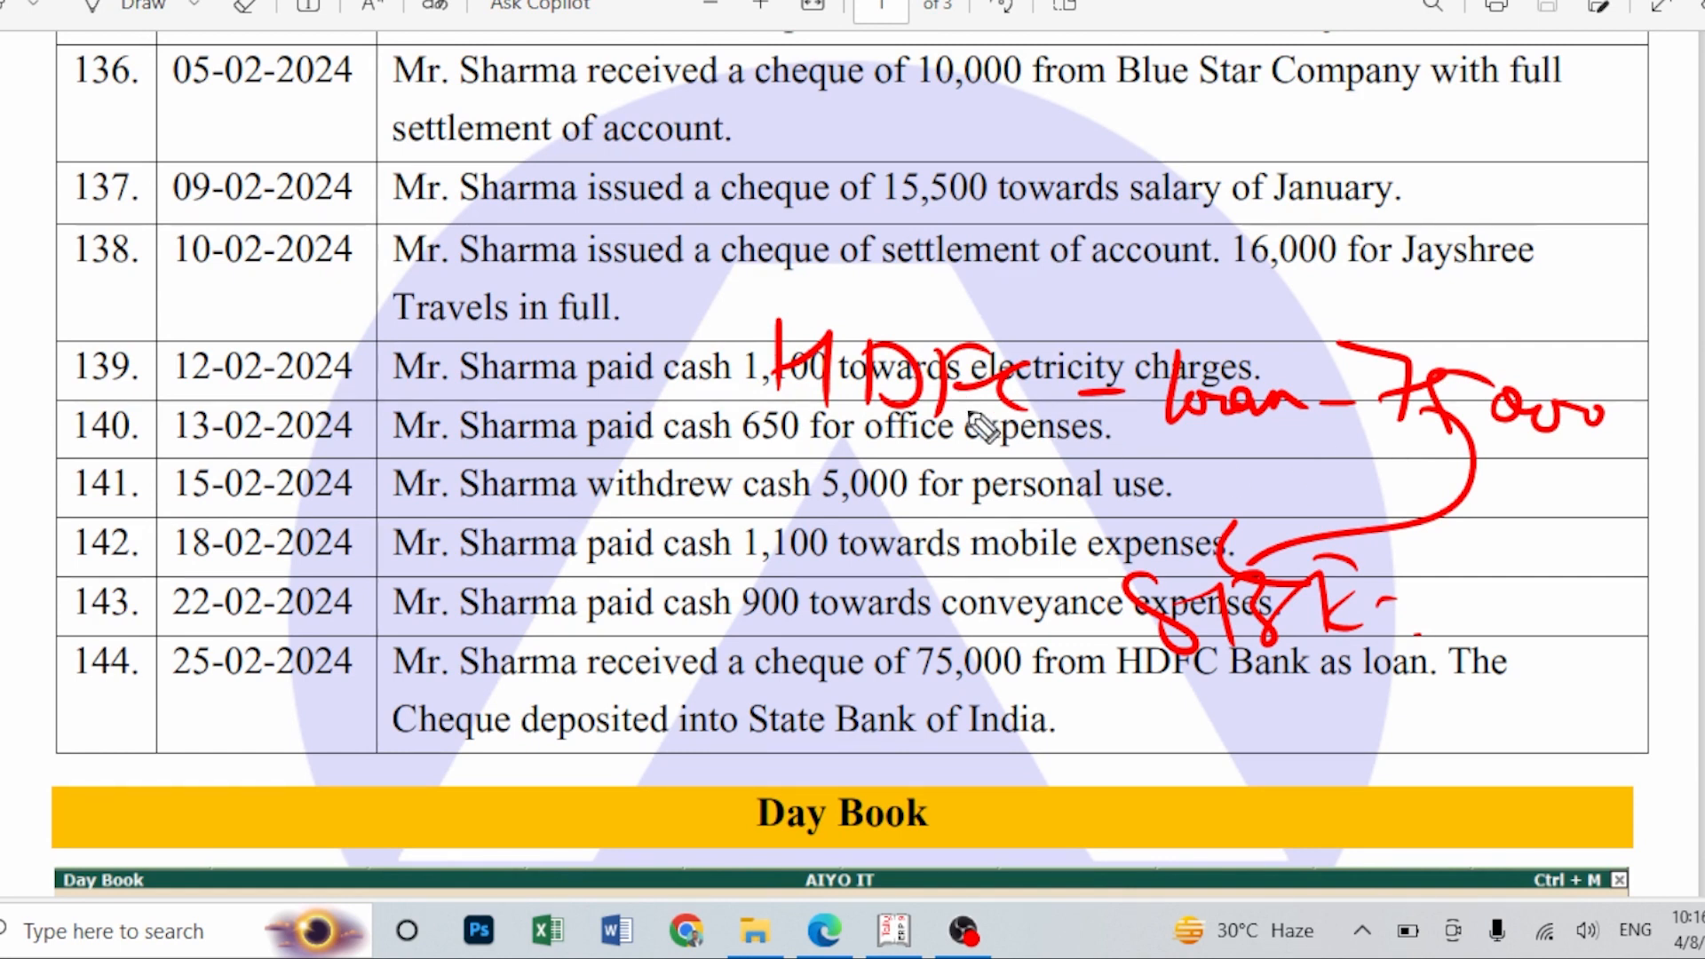
{"action": "left_click_drag", "start_coordinate": [1476, 439], "coordinate": [1371, 581]}
{"action": "left_click_drag", "start_coordinate": [1364, 541], "coordinate": [1364, 574]}
{"action": "left_click_drag", "start_coordinate": [1385, 600], "coordinate": [1430, 598]}
- Handwrite an F6 note and a further word with a connecting arrow, and clear all annotations
{"action": "mouse_move", "coordinate": [693, 218]}
{"action": "left_mouse_down"}
{"action": "mouse_move", "coordinate": [719, 232]}
{"action": "mouse_move", "coordinate": [680, 277]}
{"action": "left_mouse_up"}
{"action": "mouse_move", "coordinate": [692, 188]}
{"action": "left_mouse_down"}
{"action": "mouse_move", "coordinate": [733, 191]}
{"action": "mouse_move", "coordinate": [821, 279]}
{"action": "mouse_move", "coordinate": [780, 275]}
{"action": "left_mouse_up"}
{"action": "mouse_move", "coordinate": [479, 435]}
{"action": "left_mouse_down"}
{"action": "mouse_move", "coordinate": [424, 544]}
{"action": "mouse_move", "coordinate": [626, 524]}
{"action": "left_mouse_up"}
{"action": "left_click_drag", "start_coordinate": [638, 451], "coordinate": [641, 544]}
{"action": "left_click_drag", "start_coordinate": [588, 522], "coordinate": [653, 504]}
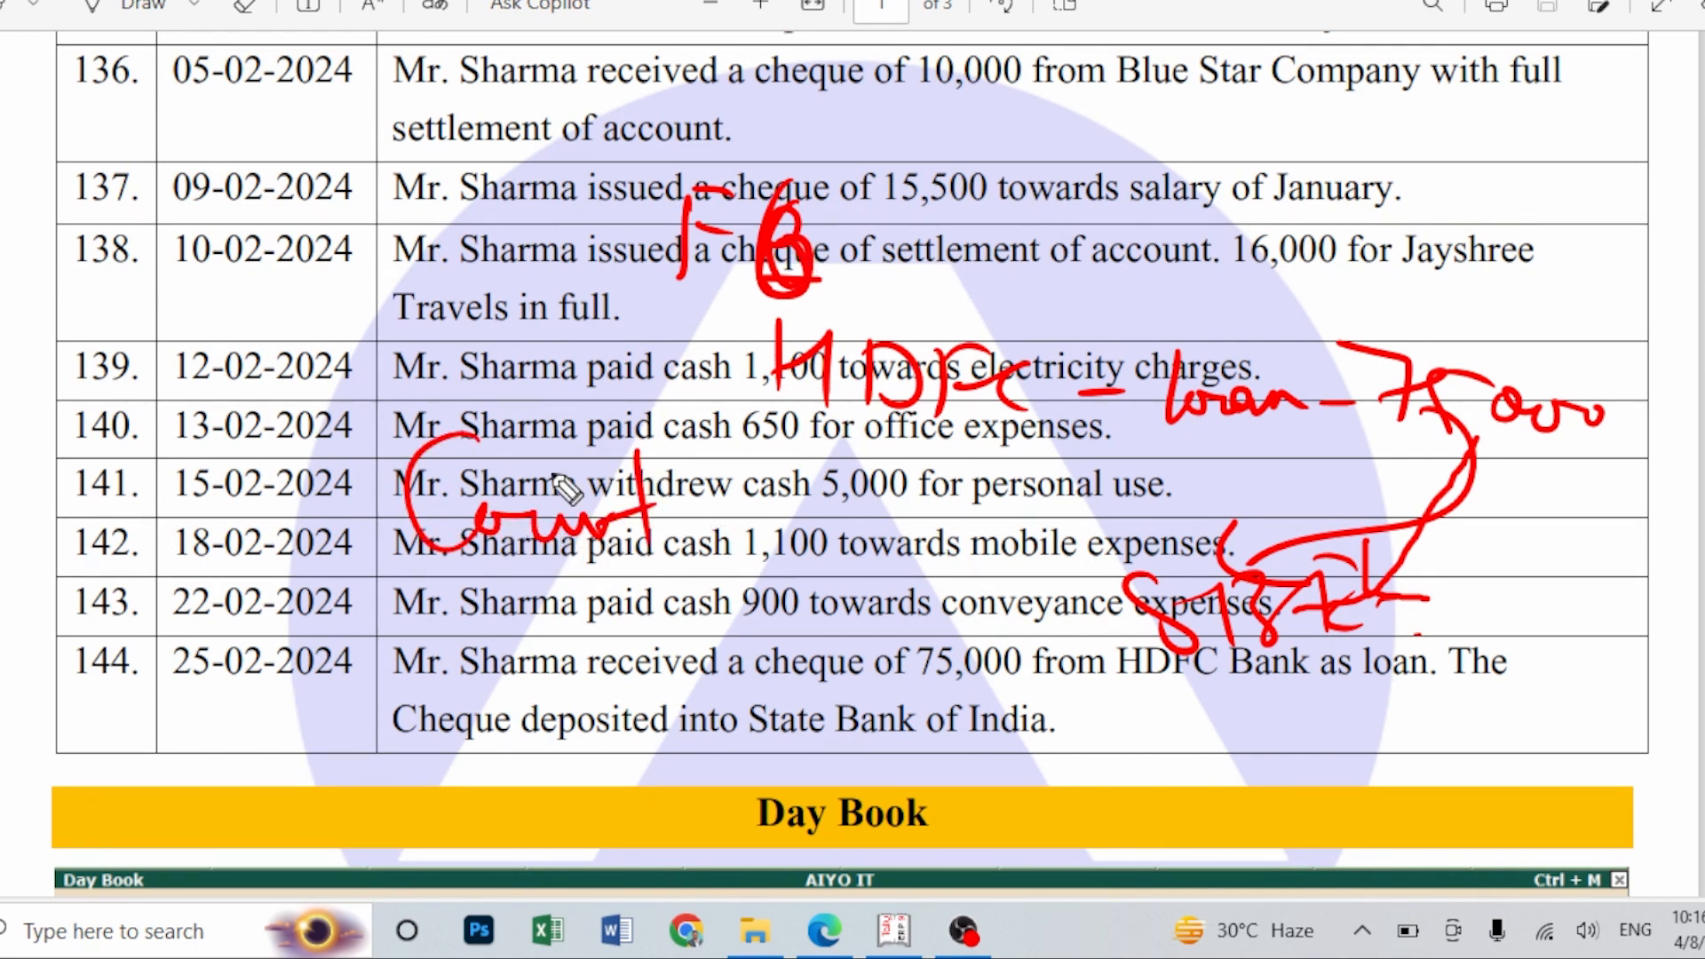
{"action": "left_click_drag", "start_coordinate": [550, 475], "coordinate": [990, 538]}
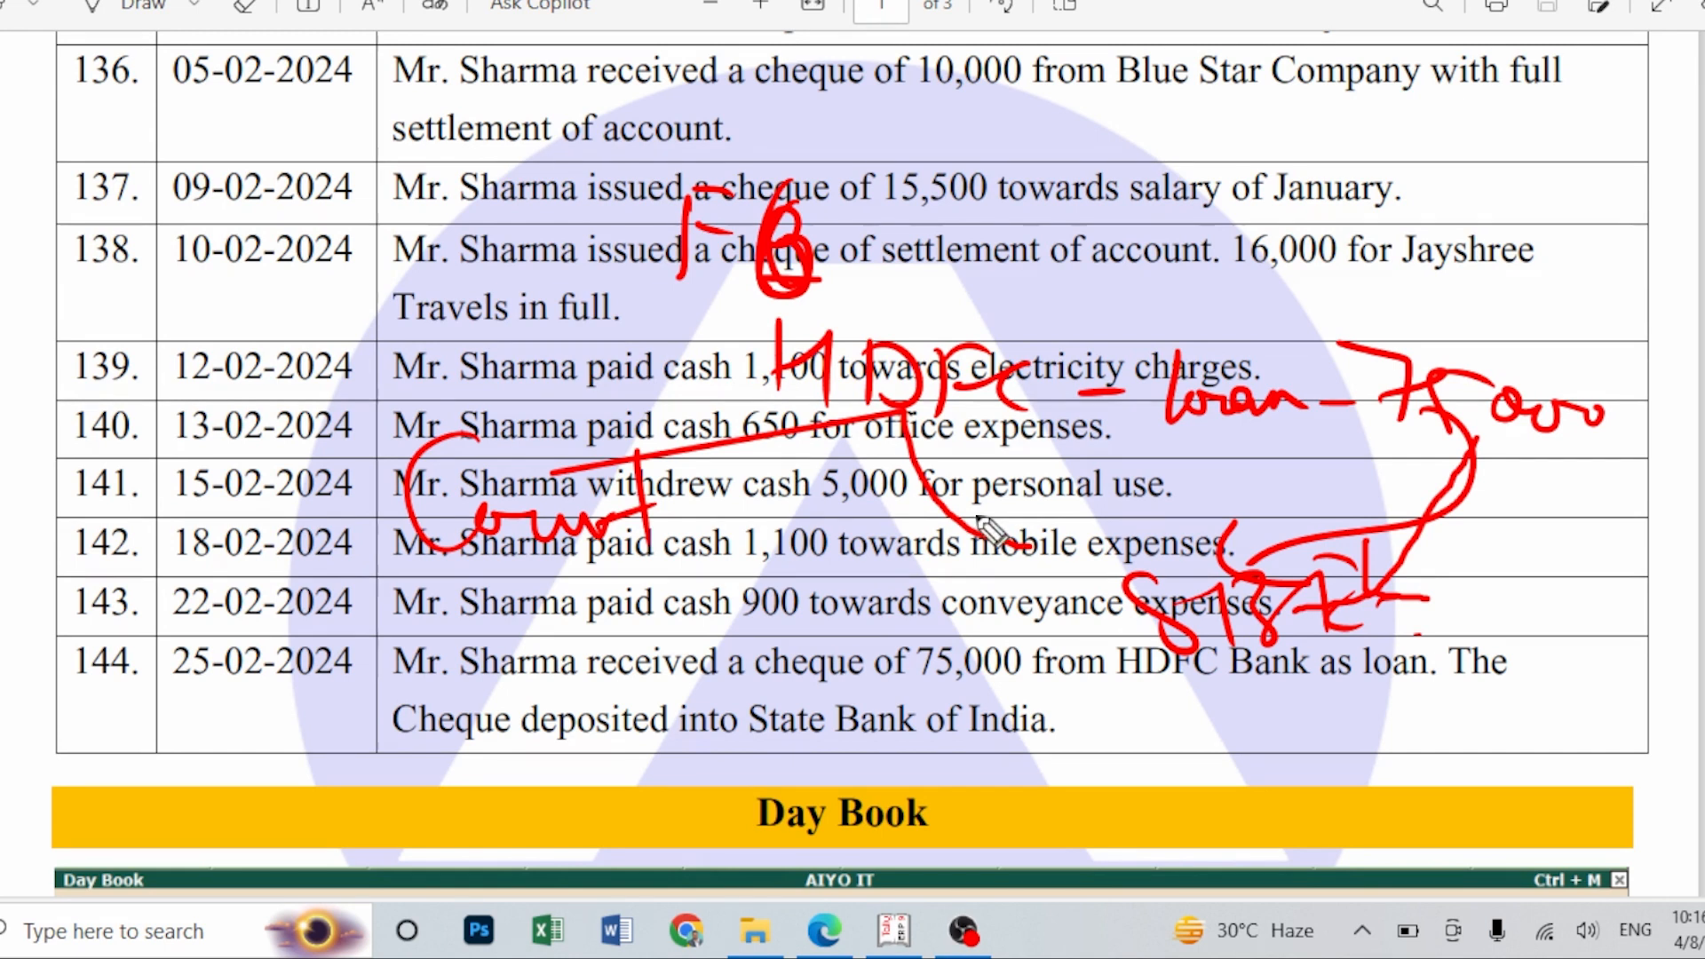
{"action": "key", "text": "e"}
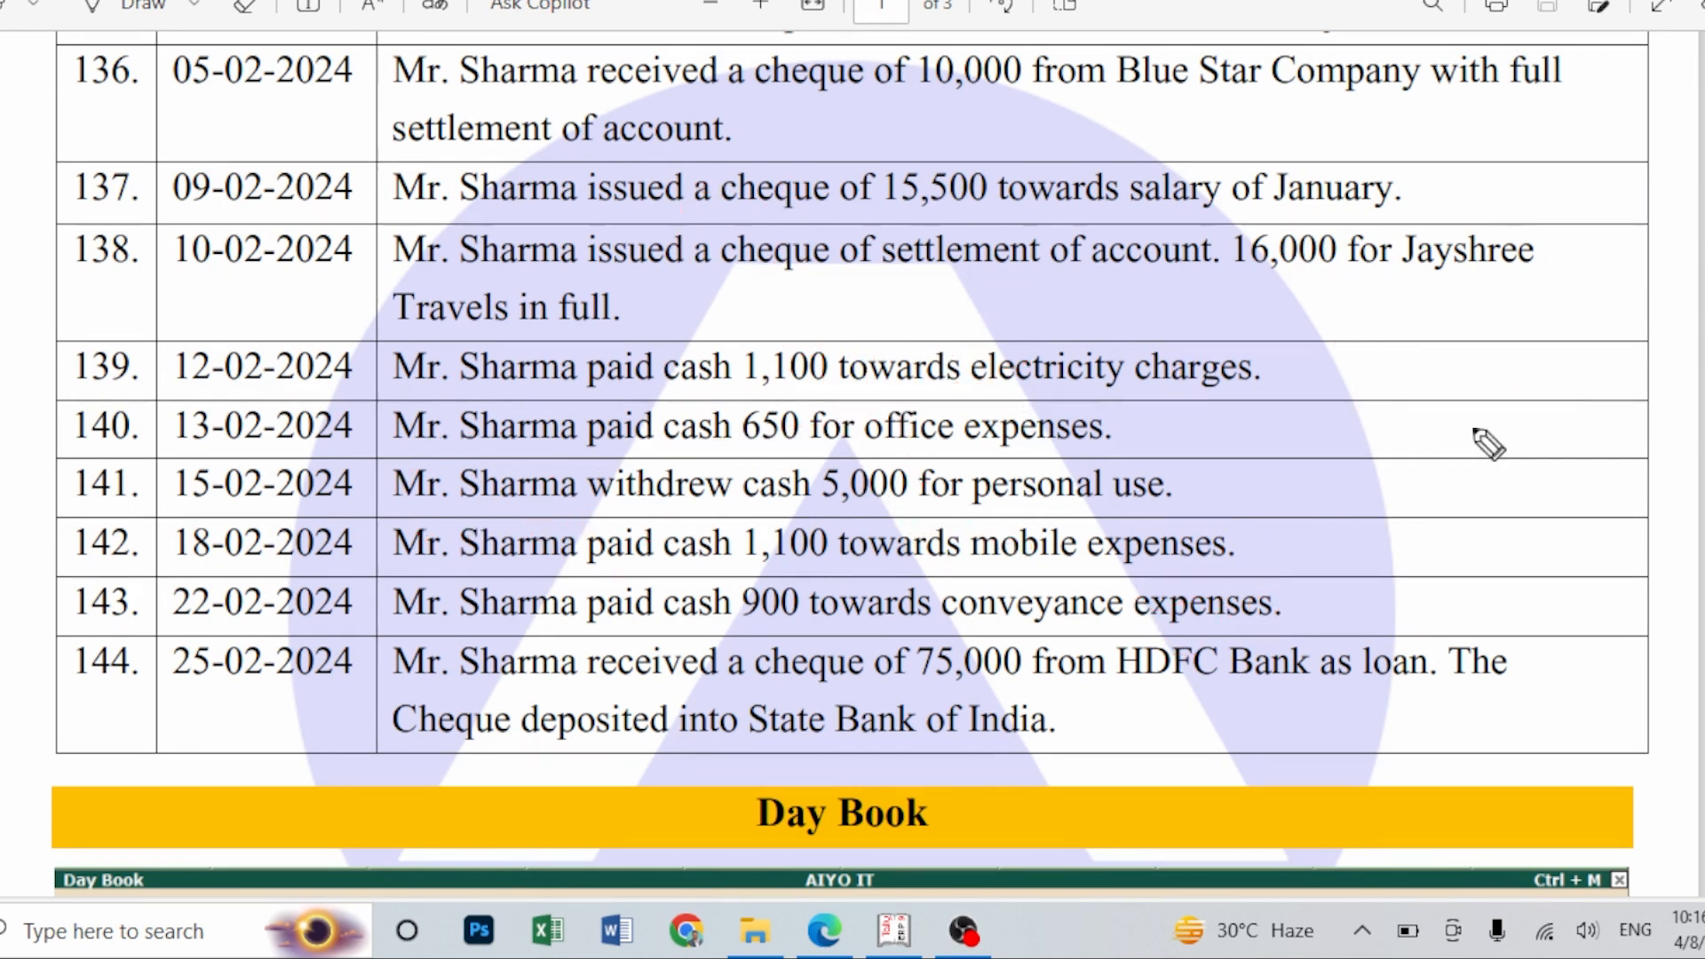
- Underline HDFC in transaction 144 and handwrite HDFC above it with an underline and an outgoing arrow
{"action": "mouse_move", "coordinate": [1222, 690]}
{"action": "left_mouse_down"}
{"action": "mouse_move", "coordinate": [1096, 686]}
{"action": "mouse_move", "coordinate": [1181, 682]}
{"action": "left_mouse_up"}
{"action": "mouse_move", "coordinate": [864, 424]}
{"action": "left_mouse_down"}
{"action": "mouse_move", "coordinate": [856, 494]}
{"action": "mouse_move", "coordinate": [905, 512]}
{"action": "left_mouse_up"}
{"action": "mouse_move", "coordinate": [931, 458]}
{"action": "left_mouse_down"}
{"action": "mouse_move", "coordinate": [932, 519]}
{"action": "mouse_move", "coordinate": [943, 507]}
{"action": "left_mouse_up"}
{"action": "mouse_move", "coordinate": [989, 460]}
{"action": "left_mouse_down"}
{"action": "mouse_move", "coordinate": [985, 528]}
{"action": "mouse_move", "coordinate": [1019, 466]}
{"action": "left_mouse_up"}
{"action": "left_click_drag", "start_coordinate": [986, 481], "coordinate": [1011, 480]}
{"action": "mouse_move", "coordinate": [1058, 472]}
{"action": "left_mouse_down"}
{"action": "mouse_move", "coordinate": [1061, 509]}
{"action": "mouse_move", "coordinate": [936, 535]}
{"action": "left_mouse_up"}
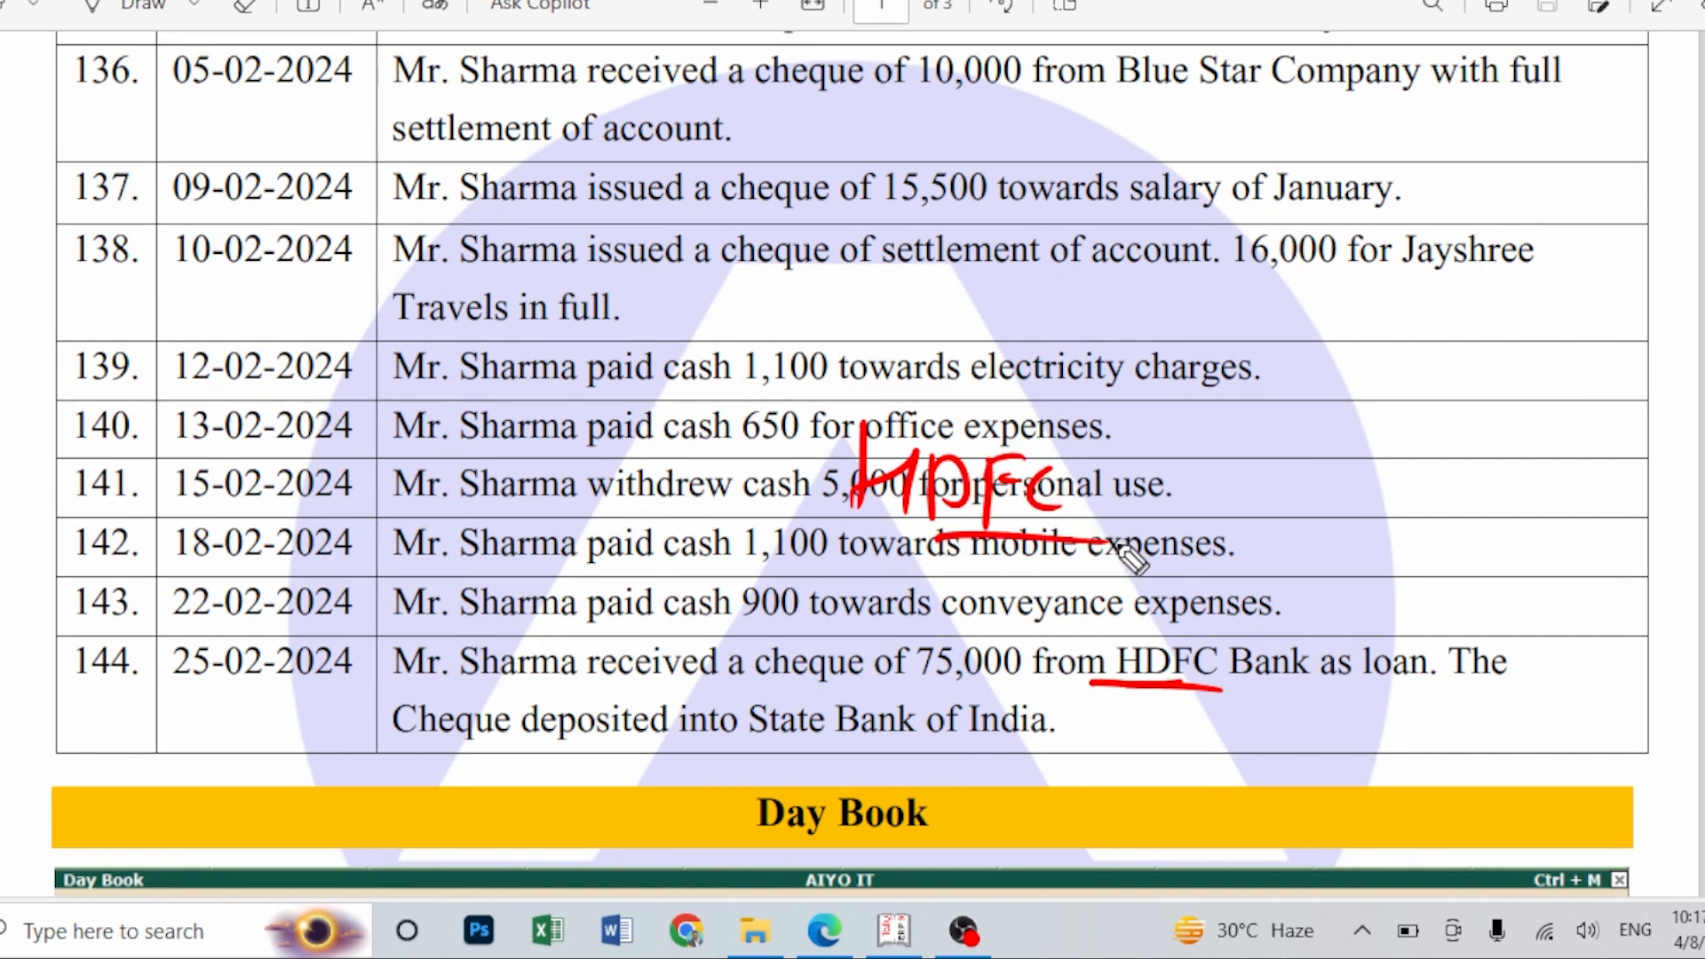
{"action": "mouse_move", "coordinate": [1114, 488]}
{"action": "left_mouse_down"}
{"action": "mouse_move", "coordinate": [1248, 485]}
{"action": "mouse_move", "coordinate": [1231, 504]}
{"action": "left_mouse_up"}
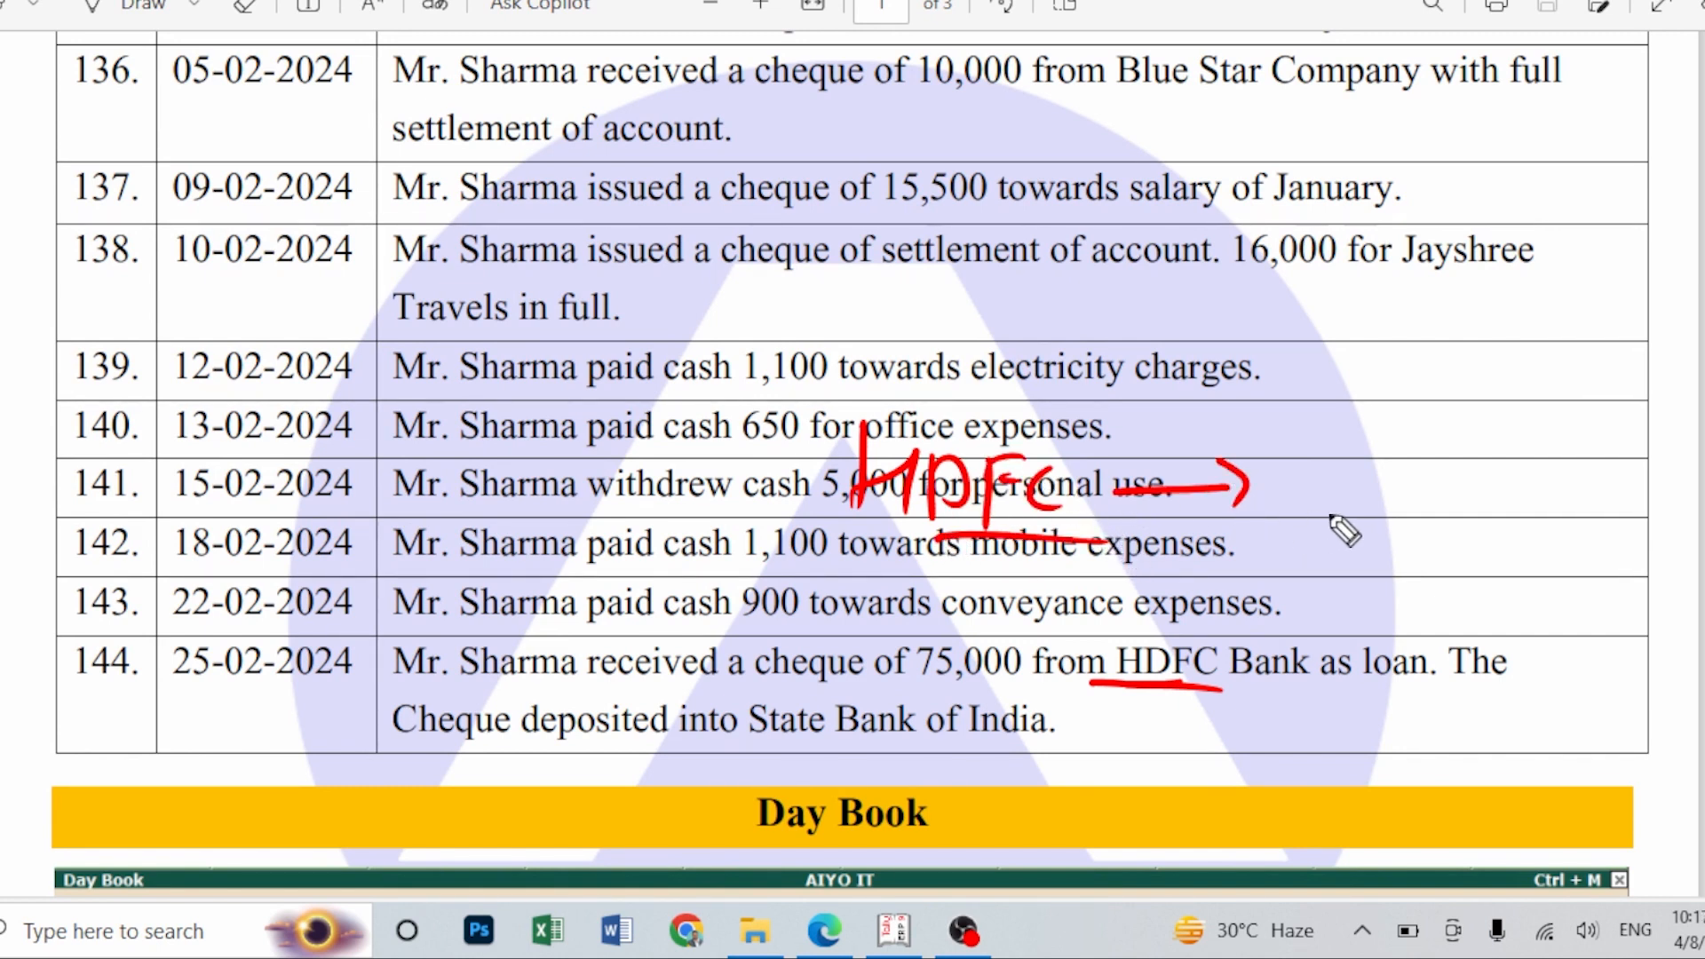
- Link the HDFC note to a handwritten SBI with a curved arrow, add an F4 note below it, and clear the annotations
{"action": "mouse_move", "coordinate": [1027, 444]}
{"action": "left_mouse_down"}
{"action": "mouse_move", "coordinate": [1072, 400]}
{"action": "mouse_move", "coordinate": [1305, 424]}
{"action": "left_mouse_up"}
{"action": "left_click_drag", "start_coordinate": [1285, 391], "coordinate": [1280, 446]}
{"action": "mouse_move", "coordinate": [1347, 455]}
{"action": "left_mouse_down"}
{"action": "mouse_move", "coordinate": [1324, 467]}
{"action": "mouse_move", "coordinate": [1318, 518]}
{"action": "left_mouse_up"}
{"action": "left_click_drag", "start_coordinate": [1372, 466], "coordinate": [1414, 533]}
{"action": "left_click_drag", "start_coordinate": [1416, 475], "coordinate": [1481, 511]}
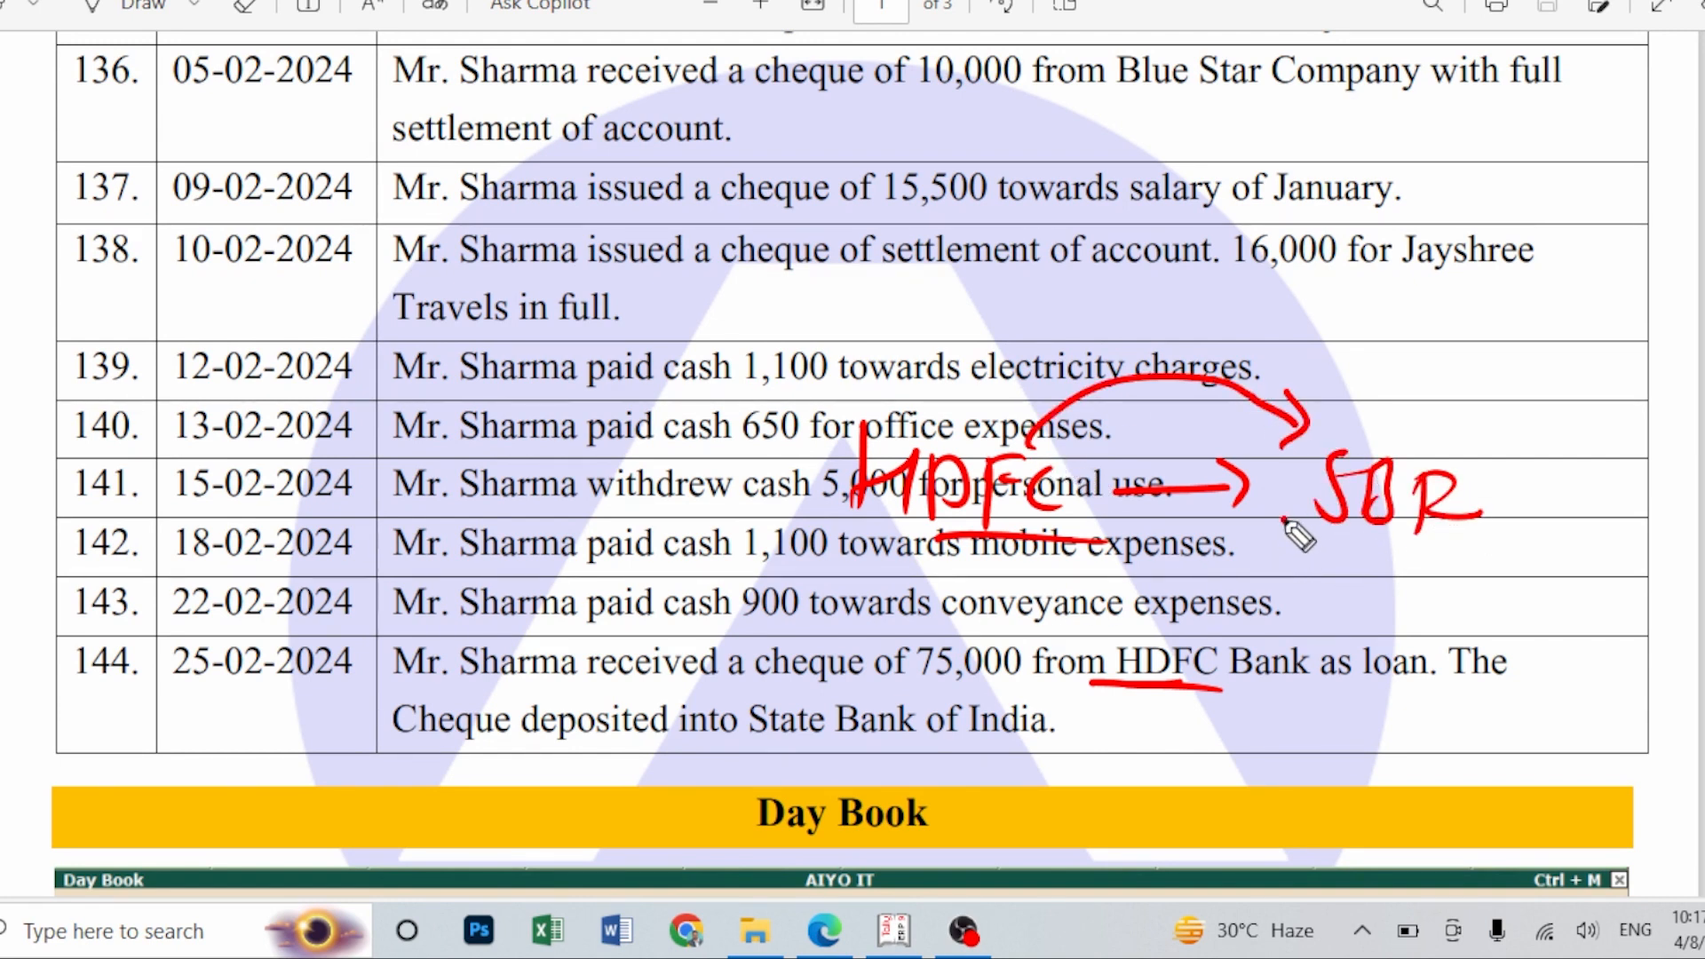
{"action": "left_click_drag", "start_coordinate": [1323, 503], "coordinate": [1285, 608]}
{"action": "left_click_drag", "start_coordinate": [1292, 557], "coordinate": [1376, 573]}
{"action": "mouse_move", "coordinate": [1366, 541]}
{"action": "left_mouse_down"}
{"action": "mouse_move", "coordinate": [1365, 604]}
{"action": "mouse_move", "coordinate": [1250, 623]}
{"action": "left_mouse_up"}
{"action": "left_click_drag", "start_coordinate": [1425, 546], "coordinate": [1407, 596]}
{"action": "left_click_drag", "start_coordinate": [1434, 581], "coordinate": [1463, 575]}
{"action": "left_click", "coordinate": [1503, 588]}
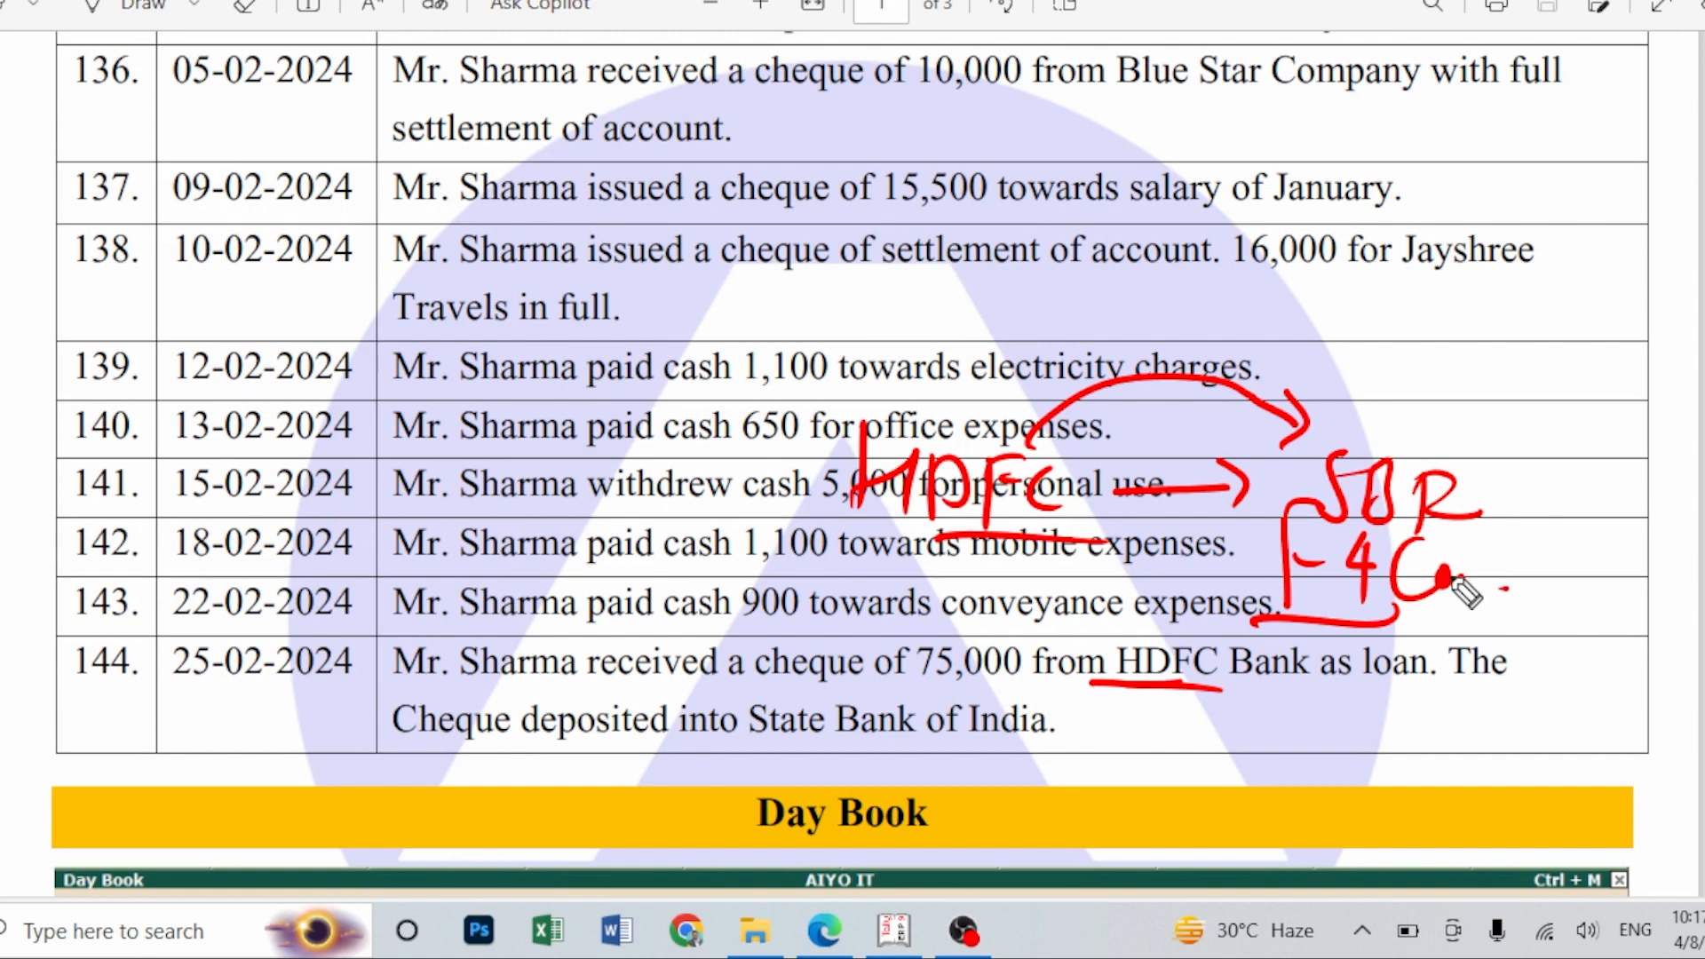
{"action": "key", "text": "e"}
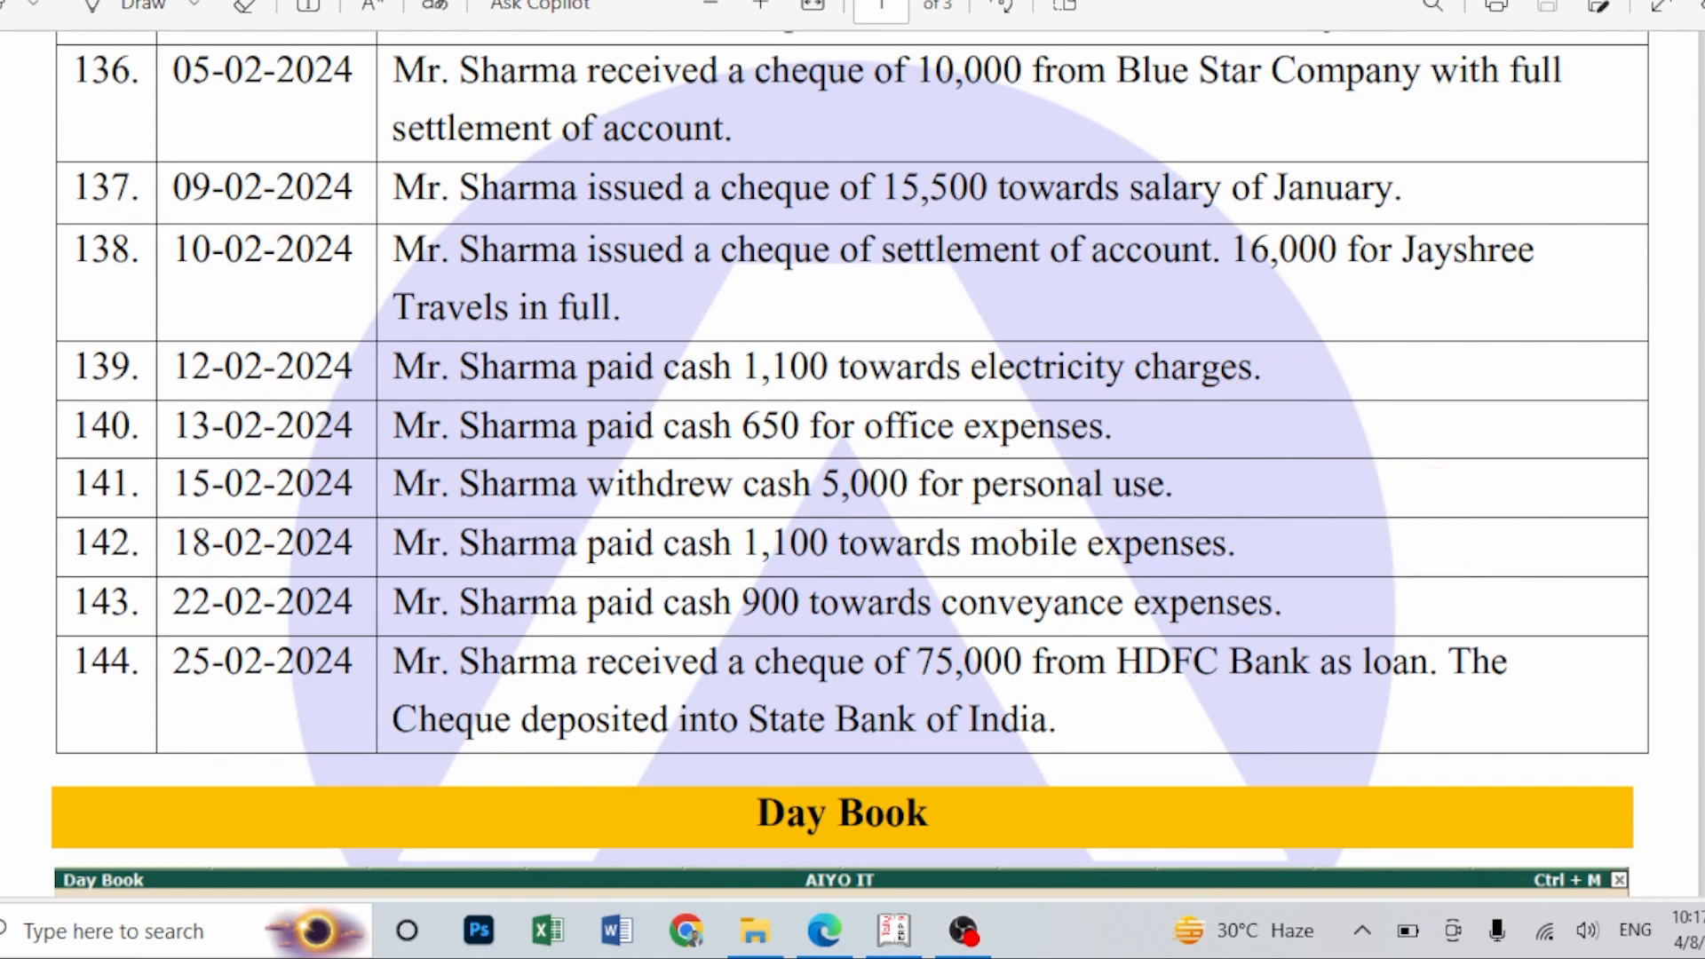
- Handwrite "HDFC - 75000" over the transaction table and underline the amount
{"action": "mouse_move", "coordinate": [864, 393]}
{"action": "left_mouse_down"}
{"action": "mouse_move", "coordinate": [918, 480]}
{"action": "mouse_move", "coordinate": [961, 480]}
{"action": "left_mouse_up"}
{"action": "left_click_drag", "start_coordinate": [954, 435], "coordinate": [975, 480]}
{"action": "left_click_drag", "start_coordinate": [1037, 424], "coordinate": [1032, 503]}
{"action": "left_click_drag", "start_coordinate": [1021, 427], "coordinate": [1087, 421]}
{"action": "mouse_move", "coordinate": [1114, 466]}
{"action": "left_mouse_down"}
{"action": "mouse_move", "coordinate": [1180, 499]}
{"action": "mouse_move", "coordinate": [1223, 469]}
{"action": "mouse_move", "coordinate": [1299, 510]}
{"action": "mouse_move", "coordinate": [1280, 508]}
{"action": "left_mouse_up"}
{"action": "mouse_move", "coordinate": [1310, 448]}
{"action": "left_mouse_down"}
{"action": "mouse_move", "coordinate": [1341, 513]}
{"action": "mouse_move", "coordinate": [1419, 484]}
{"action": "left_mouse_up"}
{"action": "left_click_drag", "start_coordinate": [1434, 466], "coordinate": [1465, 498]}
{"action": "left_click_drag", "start_coordinate": [1354, 550], "coordinate": [1489, 537]}
{"action": "left_click_drag", "start_coordinate": [1527, 475], "coordinate": [1509, 515]}
{"action": "left_click_drag", "start_coordinate": [1487, 572], "coordinate": [1551, 566]}
- Add a handwritten SBI and F6, and mark the HDFC line Cr and the SBI line Dr
{"action": "left_click_drag", "start_coordinate": [948, 599], "coordinate": [915, 683]}
{"action": "left_click_drag", "start_coordinate": [1000, 605], "coordinate": [1000, 690]}
{"action": "mouse_move", "coordinate": [1004, 611]}
{"action": "left_mouse_down"}
{"action": "mouse_move", "coordinate": [1021, 661]}
{"action": "mouse_move", "coordinate": [1008, 688]}
{"action": "left_mouse_up"}
{"action": "left_click_drag", "start_coordinate": [1078, 622], "coordinate": [1074, 692]}
{"action": "mouse_move", "coordinate": [974, 322]}
{"action": "left_mouse_down"}
{"action": "mouse_move", "coordinate": [980, 391]}
{"action": "mouse_move", "coordinate": [1040, 338]}
{"action": "left_mouse_up"}
{"action": "left_click_drag", "start_coordinate": [1012, 349], "coordinate": [1044, 348]}
{"action": "left_click_drag", "start_coordinate": [1110, 341], "coordinate": [1106, 345]}
{"action": "left_click_drag", "start_coordinate": [1066, 404], "coordinate": [1145, 398]}
{"action": "mouse_move", "coordinate": [781, 440]}
{"action": "left_mouse_down"}
{"action": "mouse_move", "coordinate": [710, 463]}
{"action": "mouse_move", "coordinate": [851, 462]}
{"action": "left_mouse_up"}
{"action": "left_click_drag", "start_coordinate": [721, 617], "coordinate": [726, 673]}
{"action": "left_click_drag", "start_coordinate": [721, 613], "coordinate": [733, 670]}
{"action": "left_click_drag", "start_coordinate": [808, 626], "coordinate": [830, 670]}
{"action": "left_click_drag", "start_coordinate": [852, 638], "coordinate": [890, 636]}
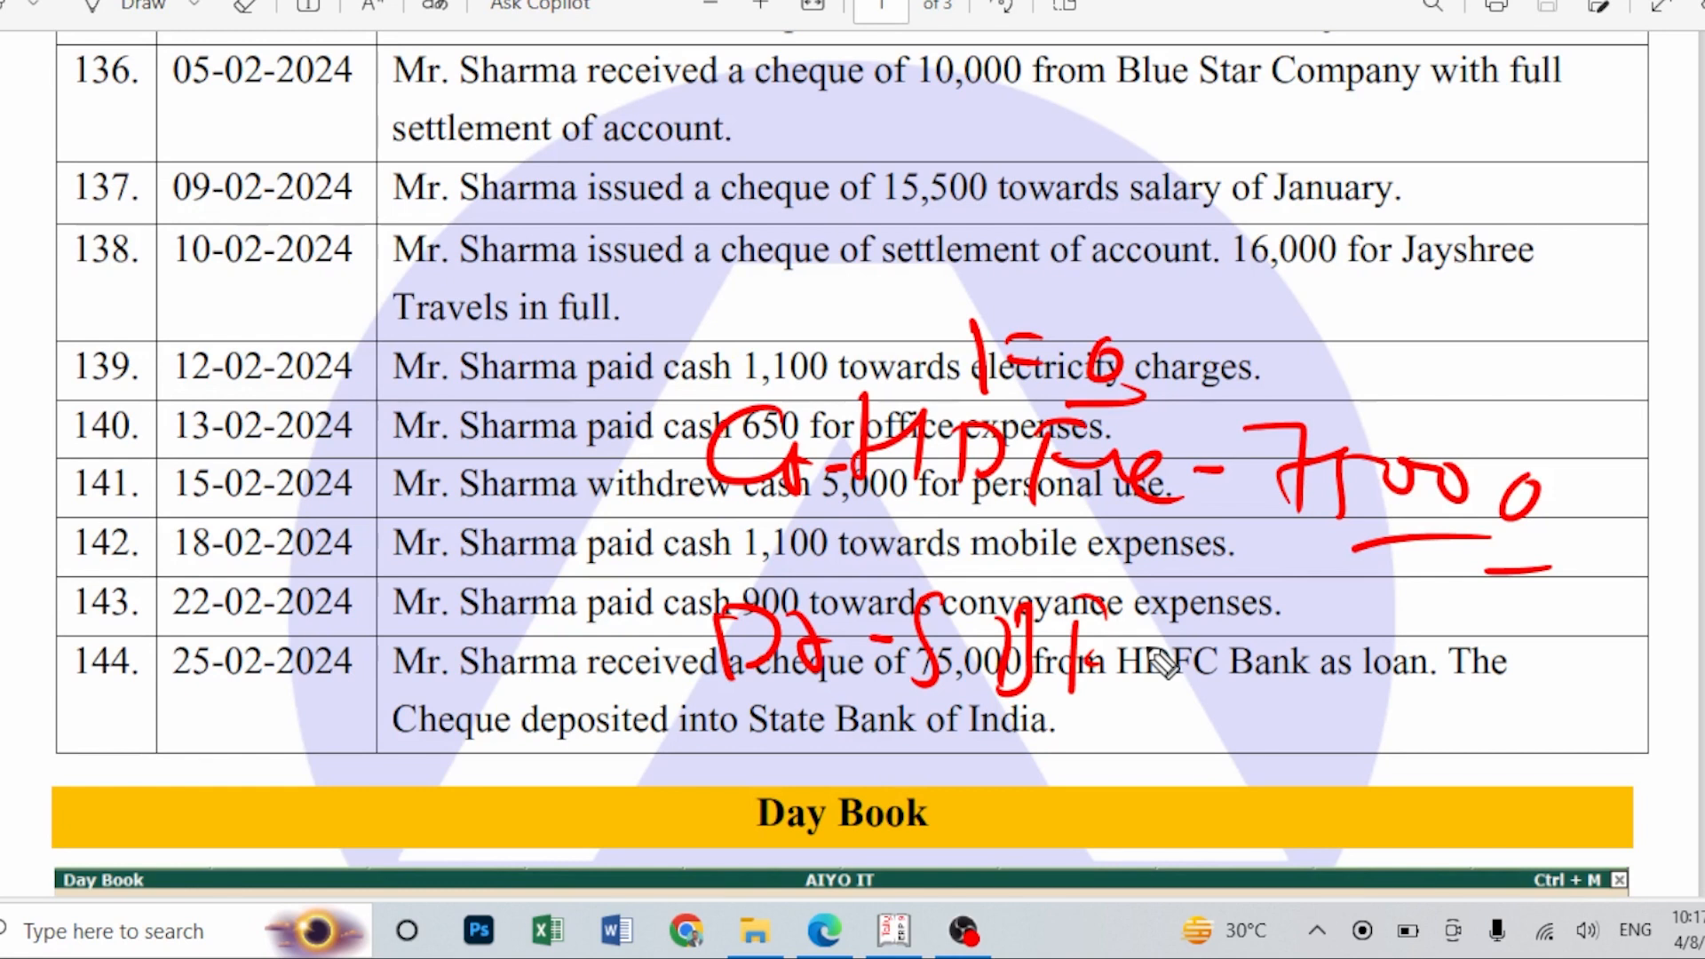
- Handwrite HDFC with an arrow above the voucher notes, undo the word after the arrow, and write replacement notes
{"action": "mouse_move", "coordinate": [797, 215]}
{"action": "left_mouse_down"}
{"action": "mouse_move", "coordinate": [801, 263]}
{"action": "mouse_move", "coordinate": [923, 233]}
{"action": "mouse_move", "coordinate": [977, 262]}
{"action": "mouse_move", "coordinate": [1078, 238]}
{"action": "mouse_move", "coordinate": [1064, 259]}
{"action": "left_mouse_up"}
{"action": "mouse_move", "coordinate": [1155, 226]}
{"action": "left_mouse_down"}
{"action": "mouse_move", "coordinate": [1157, 282]}
{"action": "mouse_move", "coordinate": [1269, 263]}
{"action": "mouse_move", "coordinate": [1133, 254]}
{"action": "left_mouse_up"}
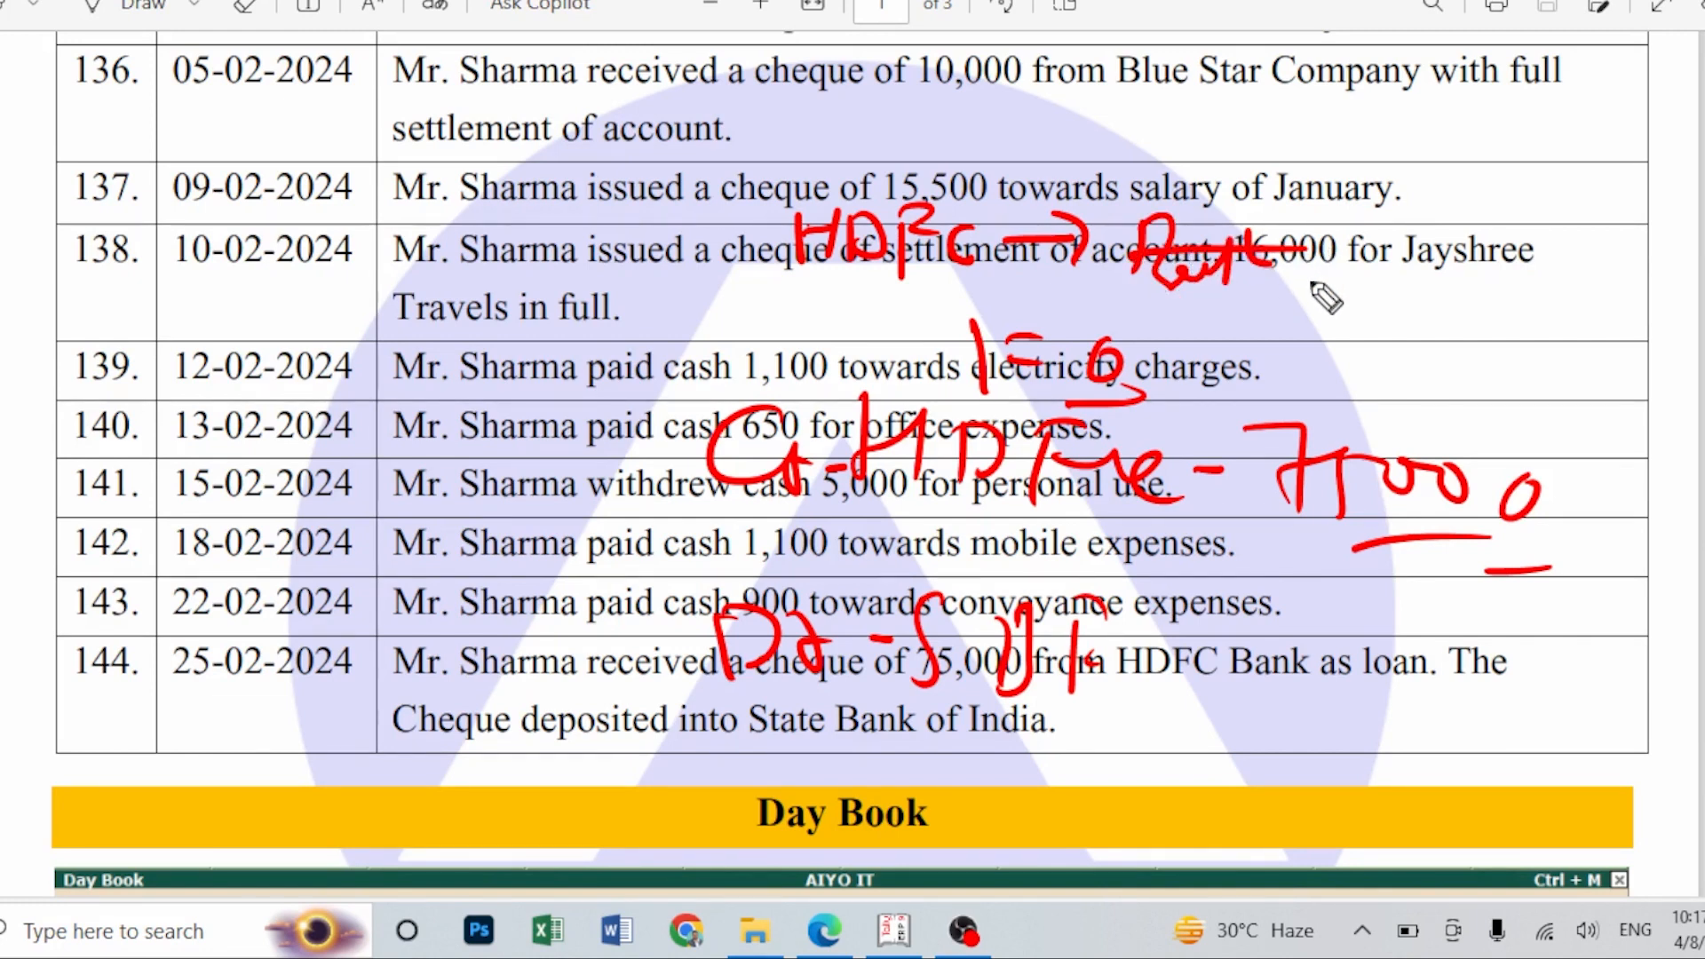
{"action": "key", "text": "ctrl+z"}
{"action": "key", "text": "ctrl+z"}
{"action": "key", "text": "ctrl+z"}
{"action": "mouse_move", "coordinate": [1159, 211]}
{"action": "left_mouse_down"}
{"action": "mouse_move", "coordinate": [1190, 306]}
{"action": "mouse_move", "coordinate": [1360, 278]}
{"action": "mouse_move", "coordinate": [1522, 293]}
{"action": "left_mouse_up"}
{"action": "left_click_drag", "start_coordinate": [1012, 290], "coordinate": [771, 300]}
{"action": "mouse_move", "coordinate": [1012, 200]}
{"action": "left_mouse_down"}
{"action": "mouse_move", "coordinate": [1101, 164]}
{"action": "mouse_move", "coordinate": [1152, 220]}
{"action": "left_mouse_up"}
{"action": "mouse_move", "coordinate": [1279, 113]}
{"action": "left_mouse_down"}
{"action": "mouse_move", "coordinate": [1279, 182]}
{"action": "mouse_move", "coordinate": [1479, 173]}
{"action": "left_mouse_up"}
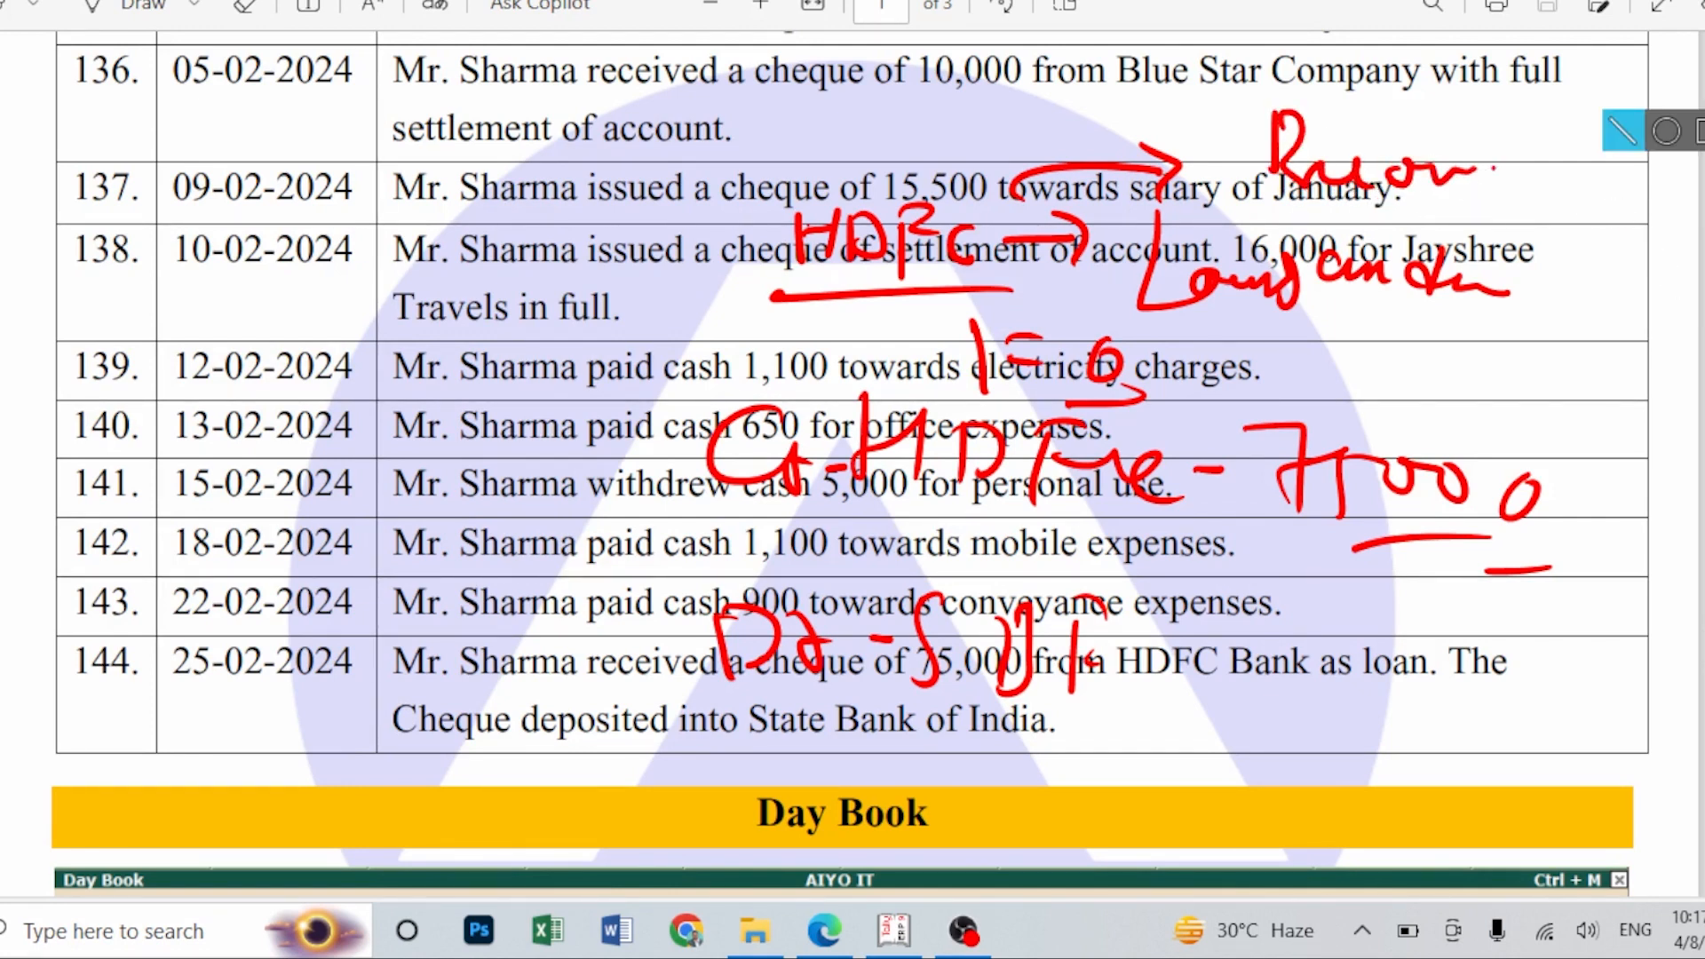
- Undo the last handwritten word above the arrow and write an underlined abbreviation in its place
{"action": "key", "text": "ctrl+z"}
{"action": "key", "text": "ctrl+z"}
{"action": "key", "text": "ctrl+z"}
{"action": "left_click_drag", "start_coordinate": [1259, 114], "coordinate": [1251, 176]}
{"action": "left_click_drag", "start_coordinate": [1252, 111], "coordinate": [1256, 179]}
{"action": "mouse_move", "coordinate": [1318, 140]}
{"action": "left_mouse_down"}
{"action": "mouse_move", "coordinate": [1348, 139]}
{"action": "mouse_move", "coordinate": [1373, 174]}
{"action": "left_mouse_up"}
{"action": "left_click_drag", "start_coordinate": [1234, 196], "coordinate": [1425, 203]}
{"action": "mouse_move", "coordinate": [1205, 70]}
{"action": "left_mouse_down"}
{"action": "mouse_move", "coordinate": [1293, 102]}
{"action": "mouse_move", "coordinate": [1359, 81]}
{"action": "mouse_move", "coordinate": [1427, 127]}
{"action": "left_mouse_up"}
{"action": "left_click", "coordinate": [1441, 148]}
{"action": "left_click", "coordinate": [1445, 166]}
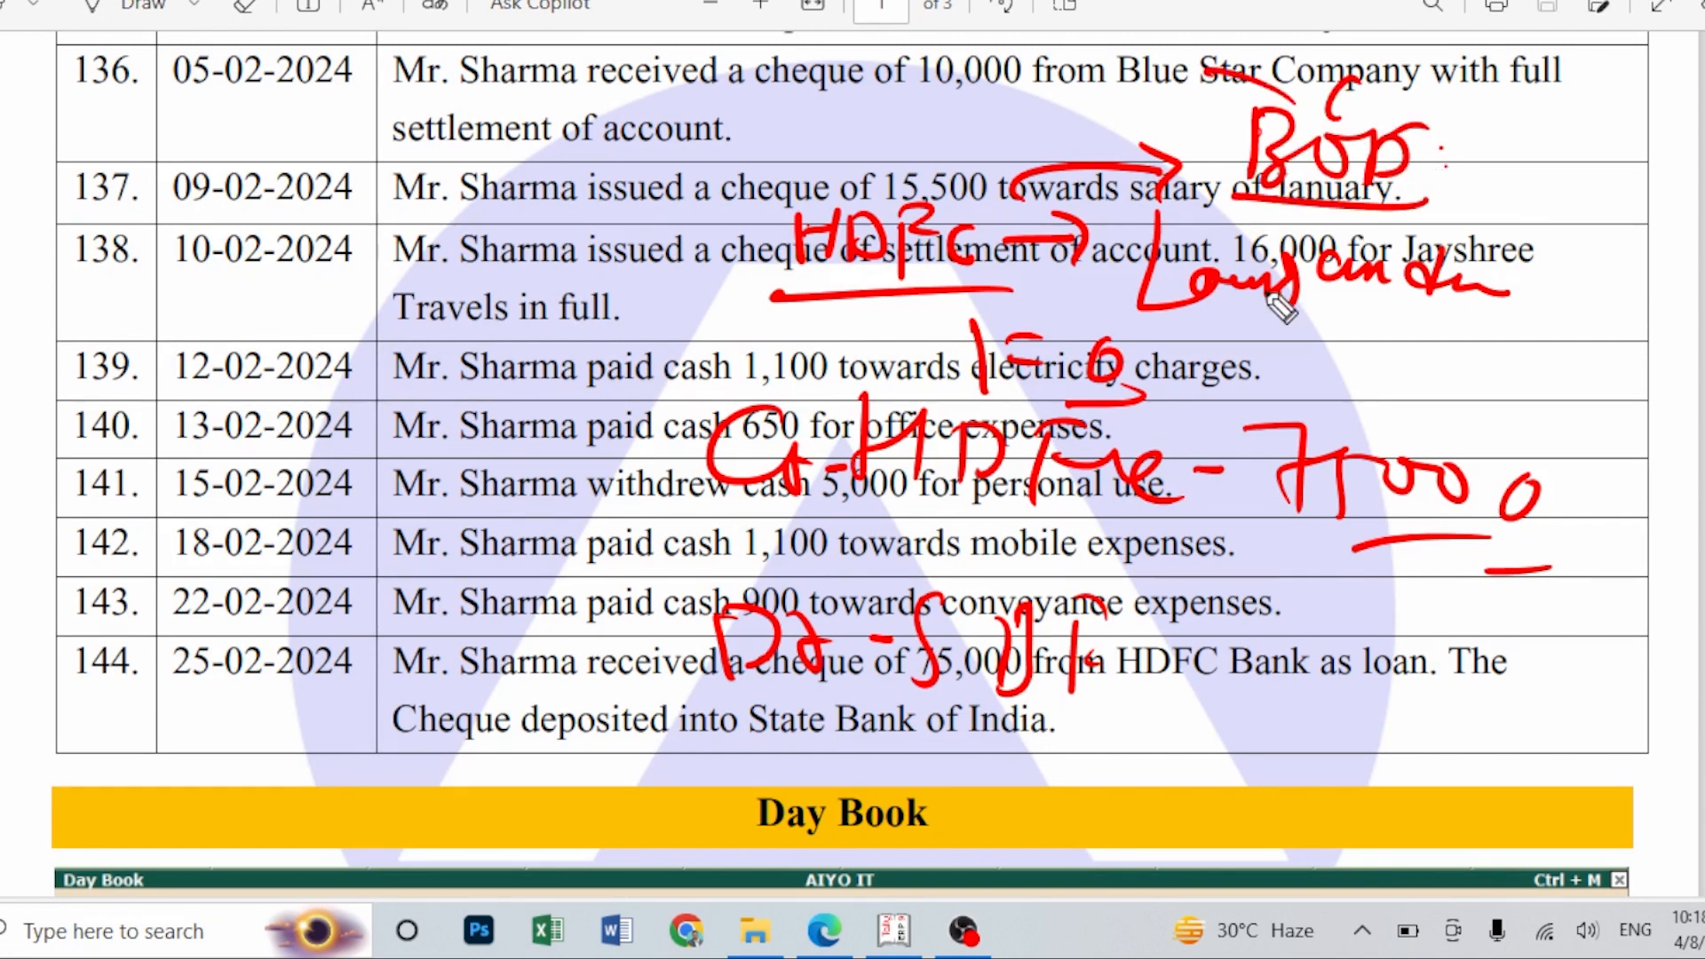
- Emphasize the HDFC note and the amount with extra underlines and arrows, and clear all annotations
{"action": "left_click", "coordinate": [1023, 286]}
{"action": "left_click", "coordinate": [1087, 286]}
{"action": "left_click_drag", "start_coordinate": [1218, 297], "coordinate": [1218, 330]}
{"action": "left_click_drag", "start_coordinate": [1380, 206], "coordinate": [1154, 202]}
{"action": "left_click_drag", "start_coordinate": [1030, 293], "coordinate": [773, 289]}
{"action": "left_click_drag", "start_coordinate": [1063, 220], "coordinate": [1061, 266]}
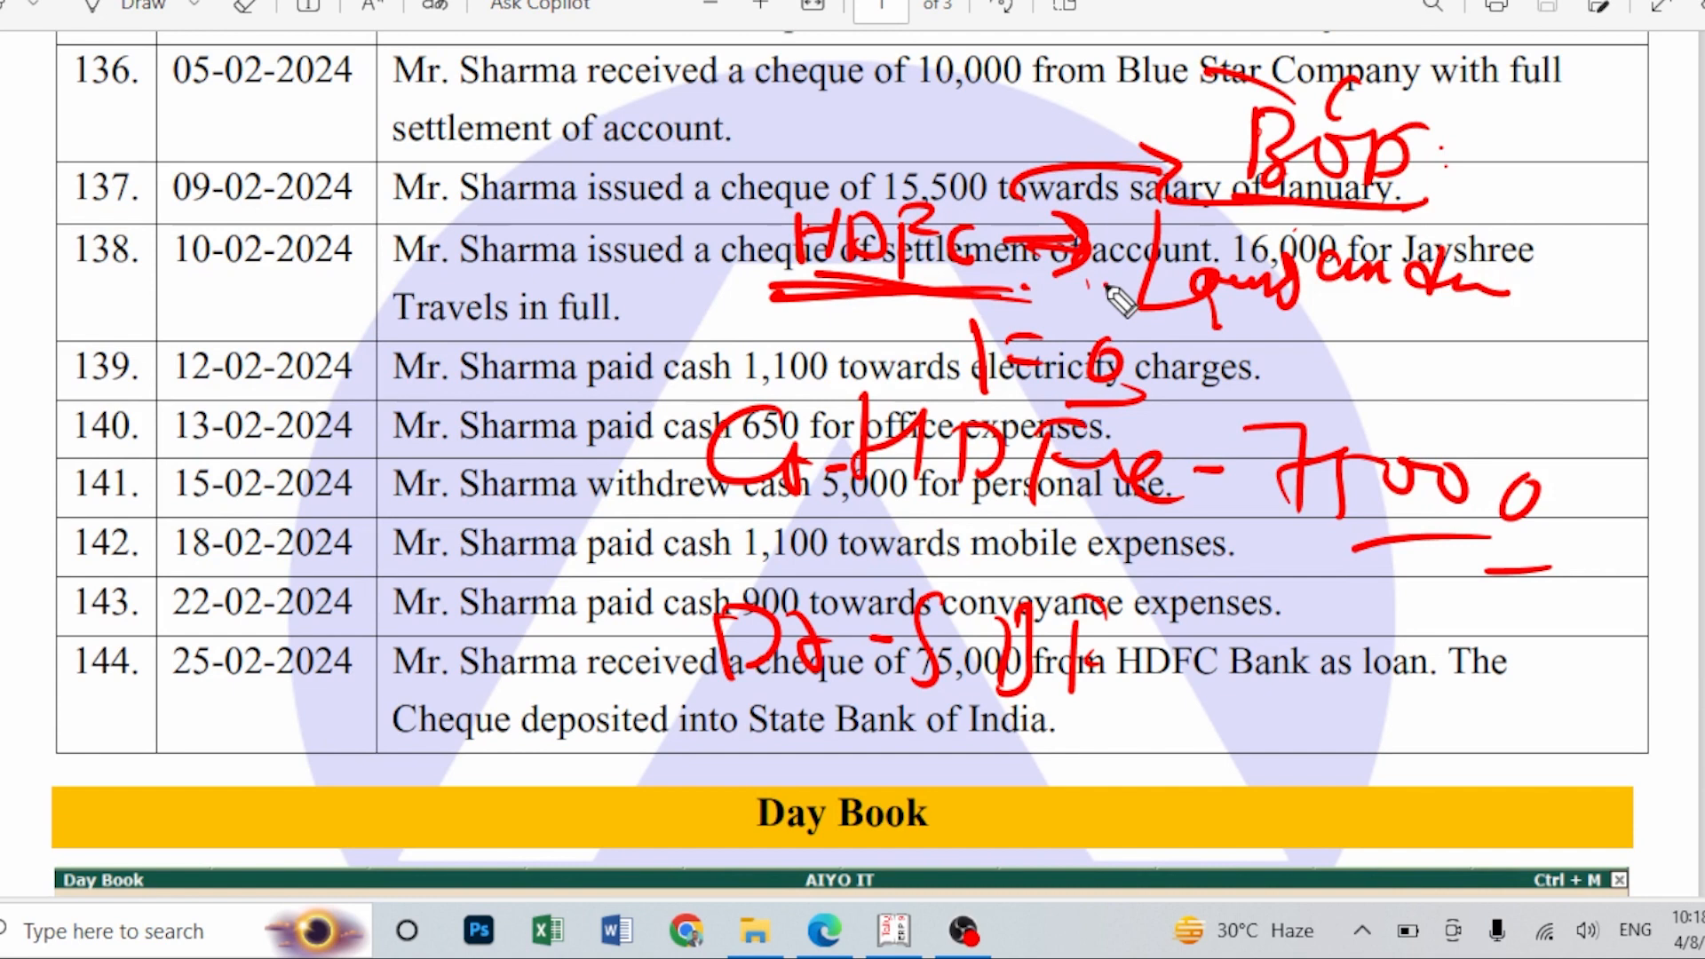
{"action": "left_click_drag", "start_coordinate": [863, 191], "coordinate": [1111, 152]}
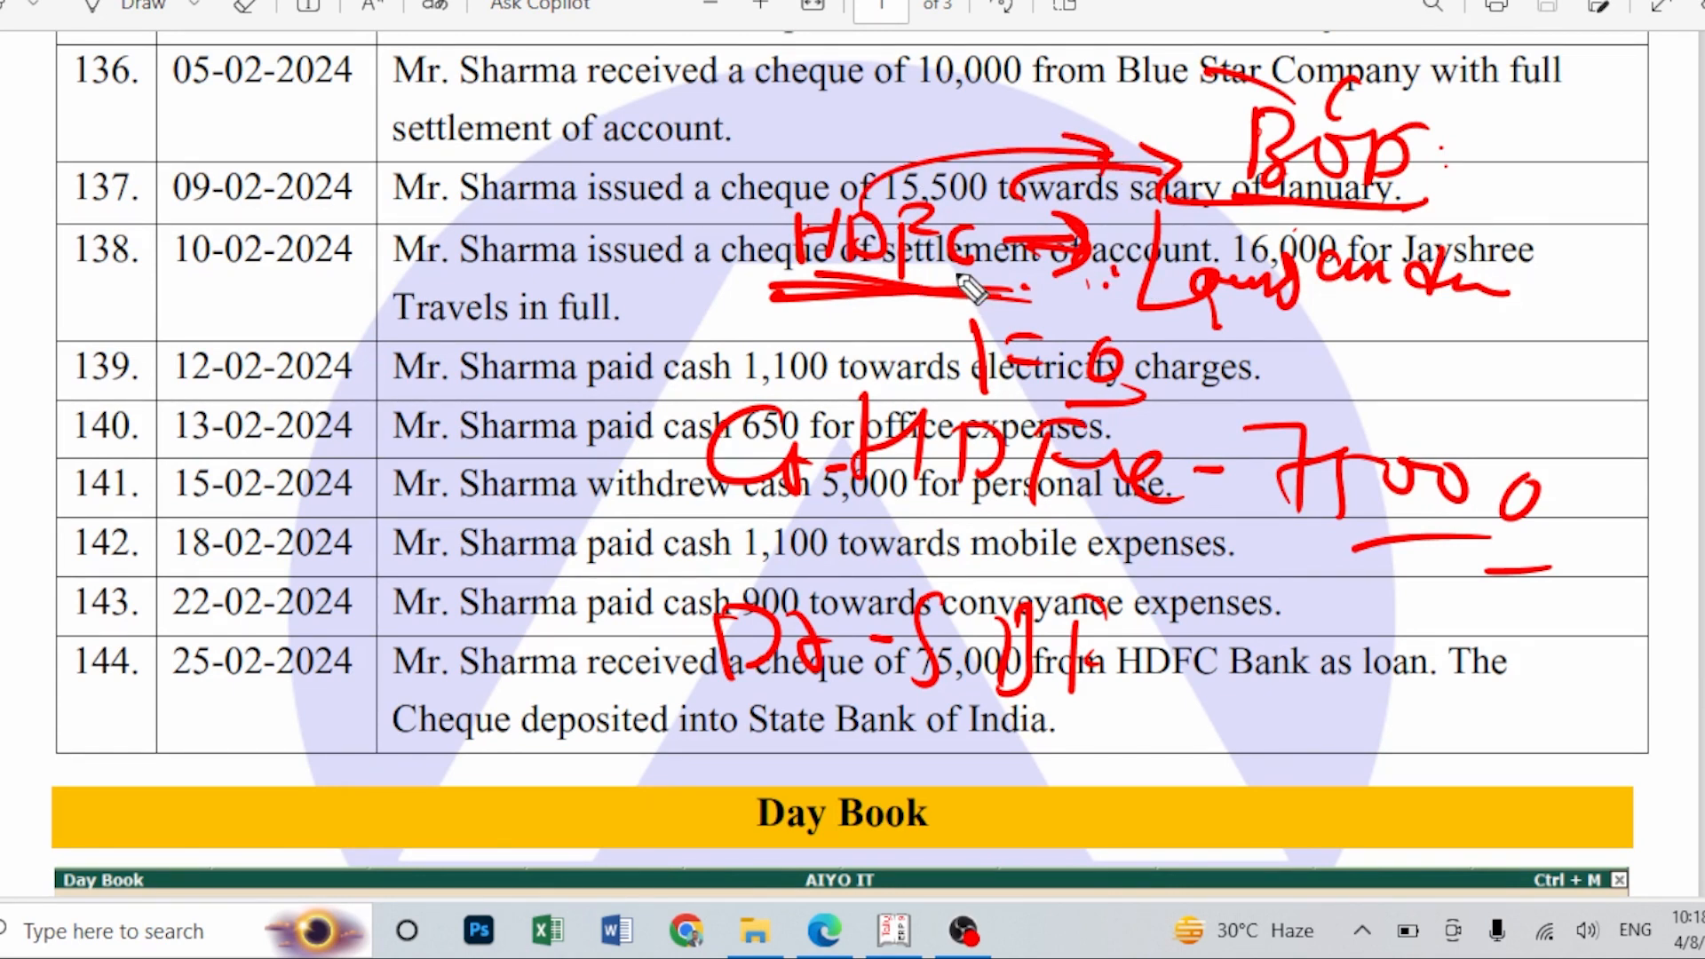
{"action": "left_click_drag", "start_coordinate": [1287, 566], "coordinate": [1461, 571]}
{"action": "left_click_drag", "start_coordinate": [915, 160], "coordinate": [1252, 134]}
{"action": "left_click_drag", "start_coordinate": [1465, 364], "coordinate": [1466, 384]}
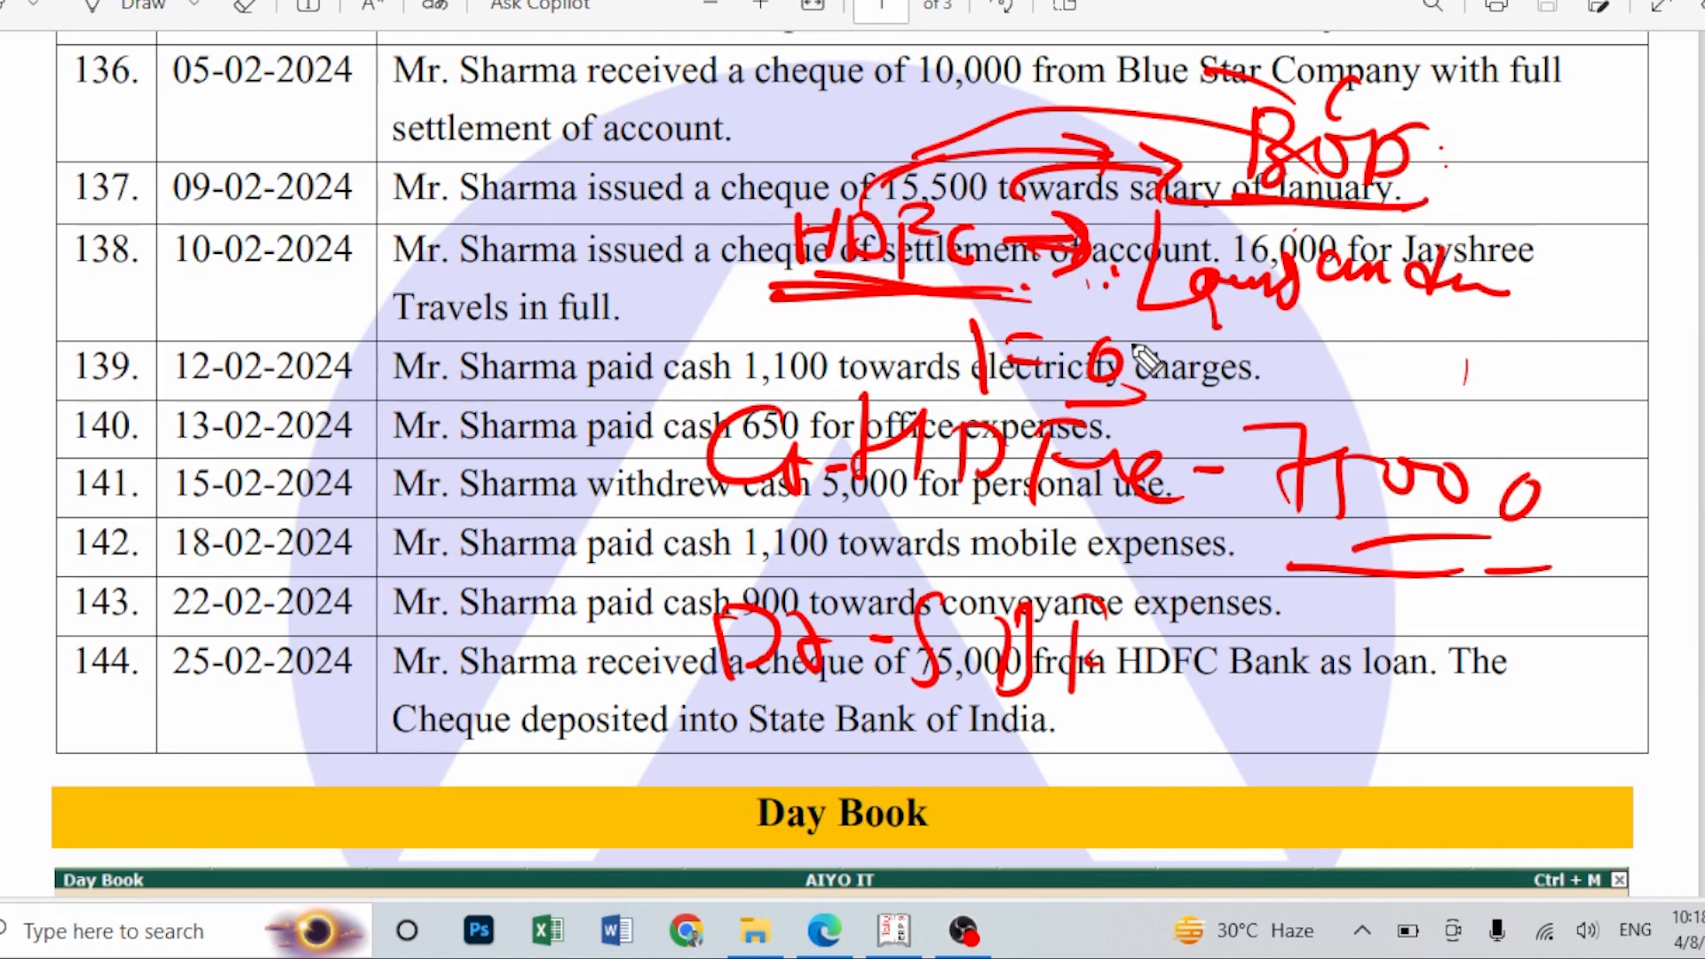
{"action": "left_click", "coordinate": [1697, 257]}
- Handwrite a Cr line for HDFC under loans and a Dr line for SBI Bank with 75000 across the transaction table
{"action": "left_click_drag", "start_coordinate": [747, 295], "coordinate": [753, 358]}
{"action": "left_click_drag", "start_coordinate": [783, 307], "coordinate": [804, 366]}
{"action": "left_click_drag", "start_coordinate": [848, 336], "coordinate": [965, 334]}
{"action": "mouse_move", "coordinate": [957, 306]}
{"action": "left_mouse_down"}
{"action": "mouse_move", "coordinate": [963, 351]}
{"action": "mouse_move", "coordinate": [1012, 364]}
{"action": "mouse_move", "coordinate": [1092, 335]}
{"action": "mouse_move", "coordinate": [1123, 391]}
{"action": "mouse_move", "coordinate": [1194, 318]}
{"action": "mouse_move", "coordinate": [1255, 365]}
{"action": "mouse_move", "coordinate": [1293, 342]}
{"action": "mouse_move", "coordinate": [1328, 396]}
{"action": "mouse_move", "coordinate": [1378, 391]}
{"action": "mouse_move", "coordinate": [1438, 449]}
{"action": "mouse_move", "coordinate": [1495, 411]}
{"action": "mouse_move", "coordinate": [1598, 424]}
{"action": "mouse_move", "coordinate": [1595, 410]}
{"action": "left_mouse_up"}
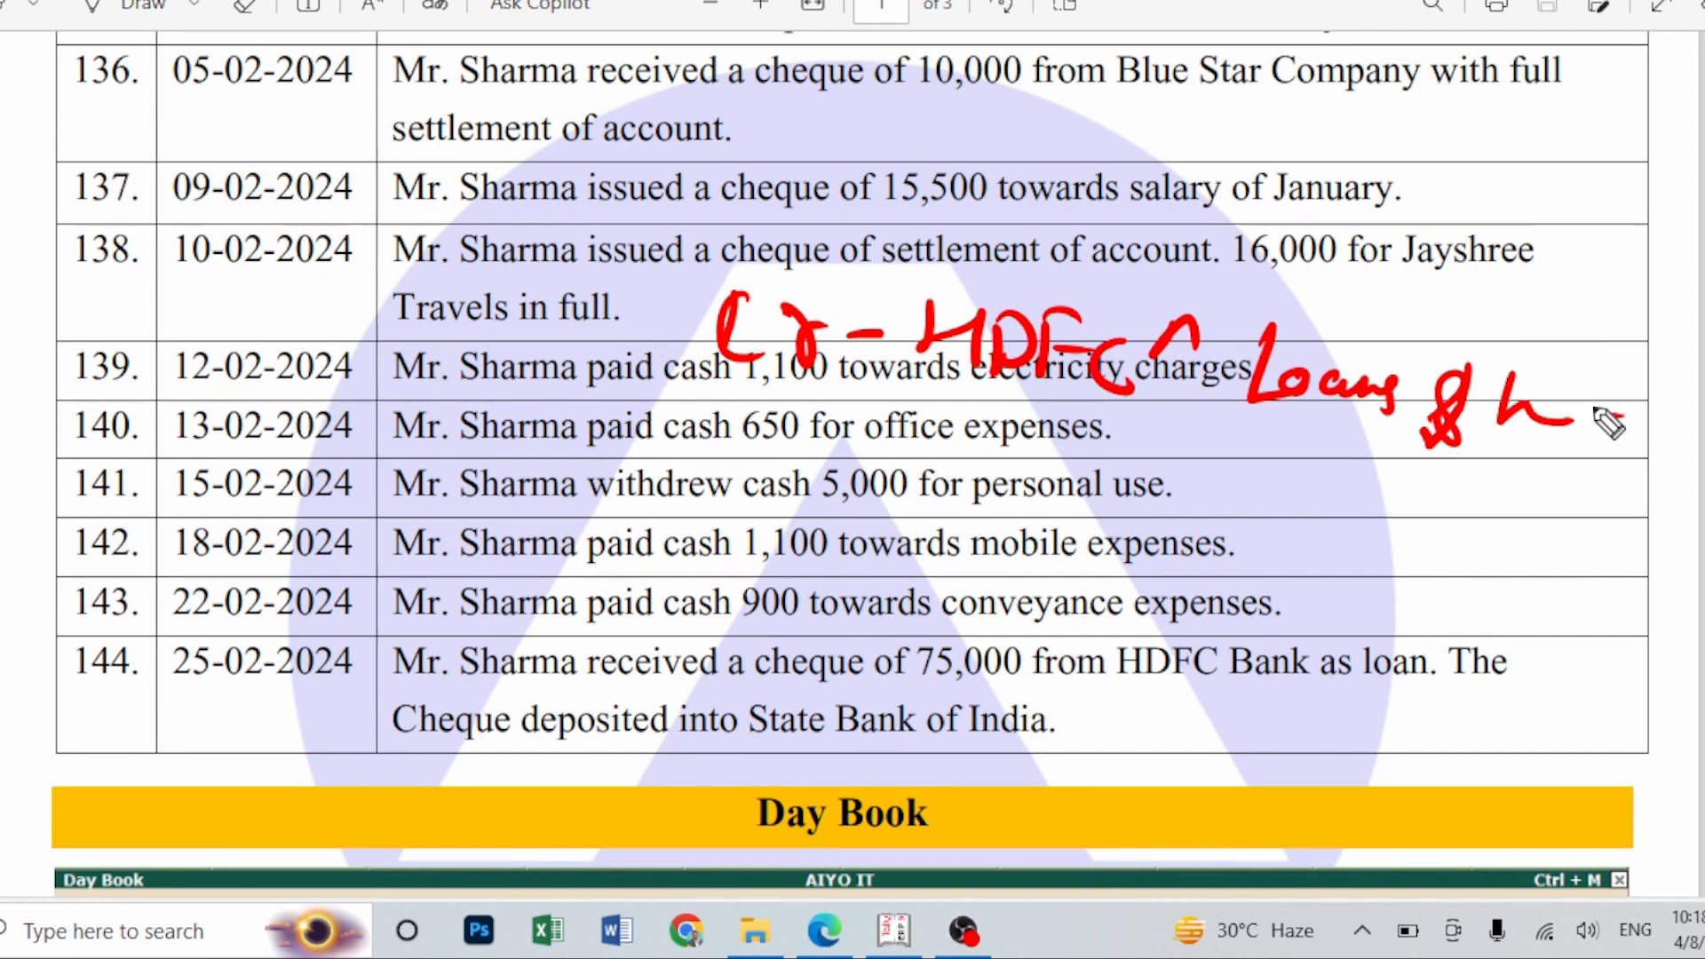
{"action": "mouse_move", "coordinate": [750, 475]}
{"action": "left_mouse_down"}
{"action": "mouse_move", "coordinate": [756, 508]}
{"action": "mouse_move", "coordinate": [835, 470]}
{"action": "mouse_move", "coordinate": [999, 497]}
{"action": "mouse_move", "coordinate": [1048, 523]}
{"action": "mouse_move", "coordinate": [1079, 488]}
{"action": "mouse_move", "coordinate": [1294, 502]}
{"action": "mouse_move", "coordinate": [1423, 483]}
{"action": "mouse_move", "coordinate": [1463, 538]}
{"action": "mouse_move", "coordinate": [1651, 531]}
{"action": "mouse_move", "coordinate": [1473, 579]}
{"action": "left_mouse_up"}
- Switch to Tally, start a receipt voucher, and create the ledger HDFC Bank under Loans (Liability) for it
{"action": "left_click", "coordinate": [876, 930]}
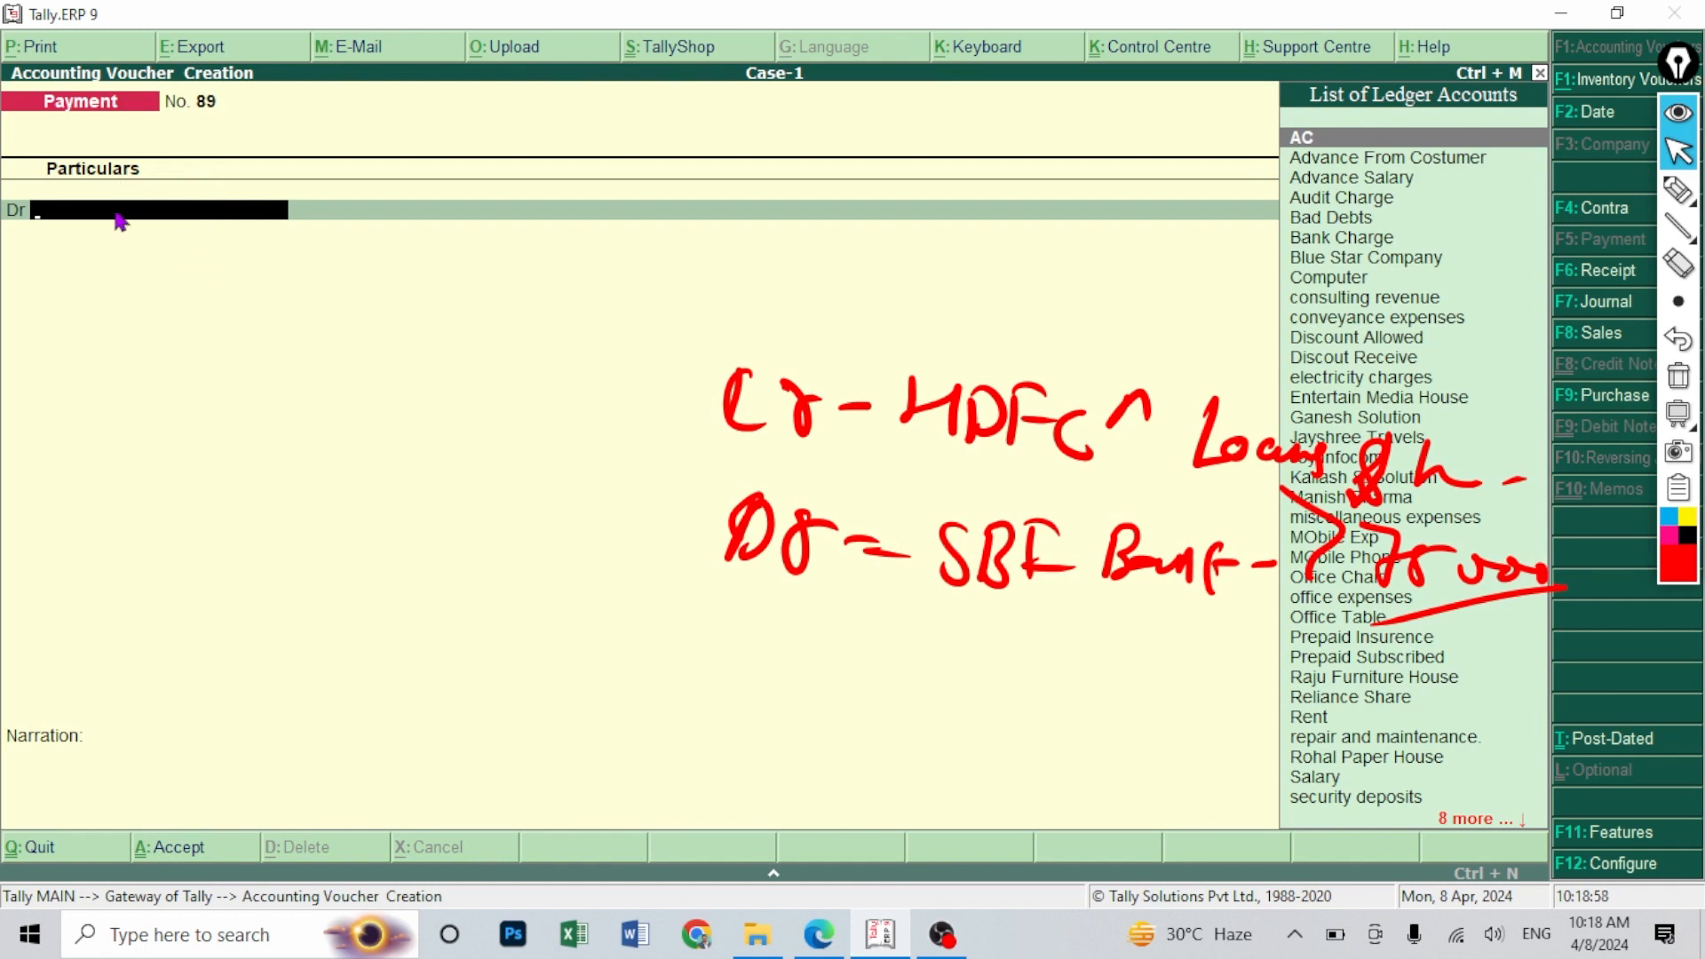
{"action": "type", "text": "S"}
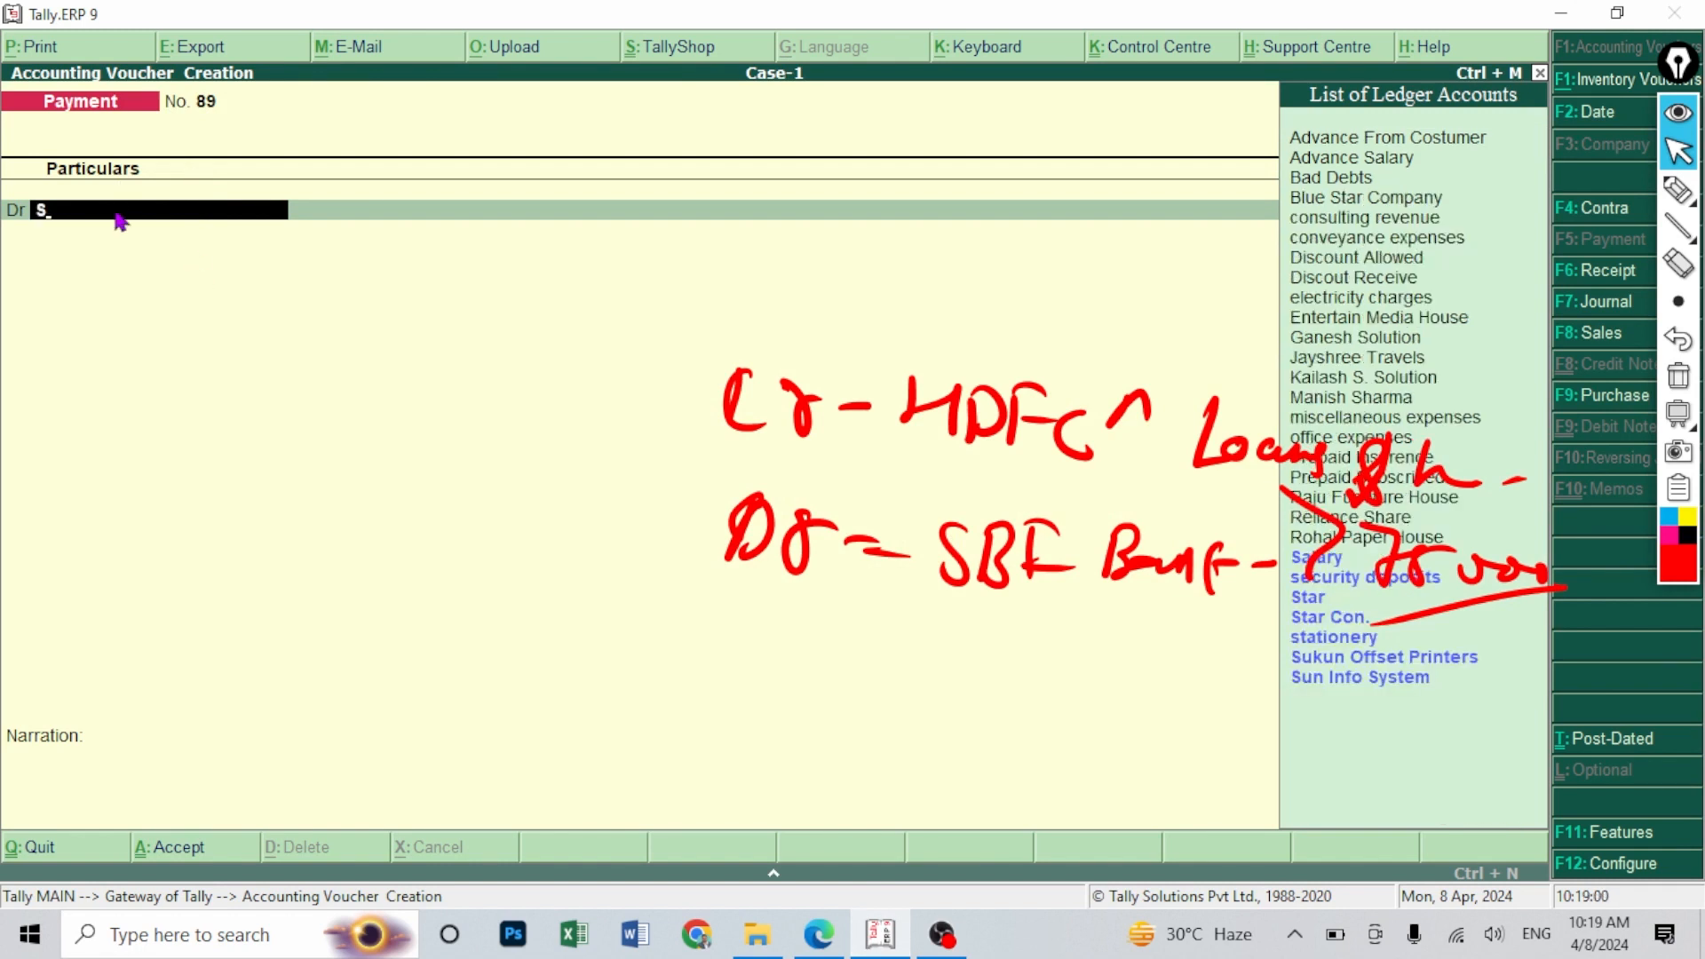
{"action": "left_click", "coordinate": [1589, 271]}
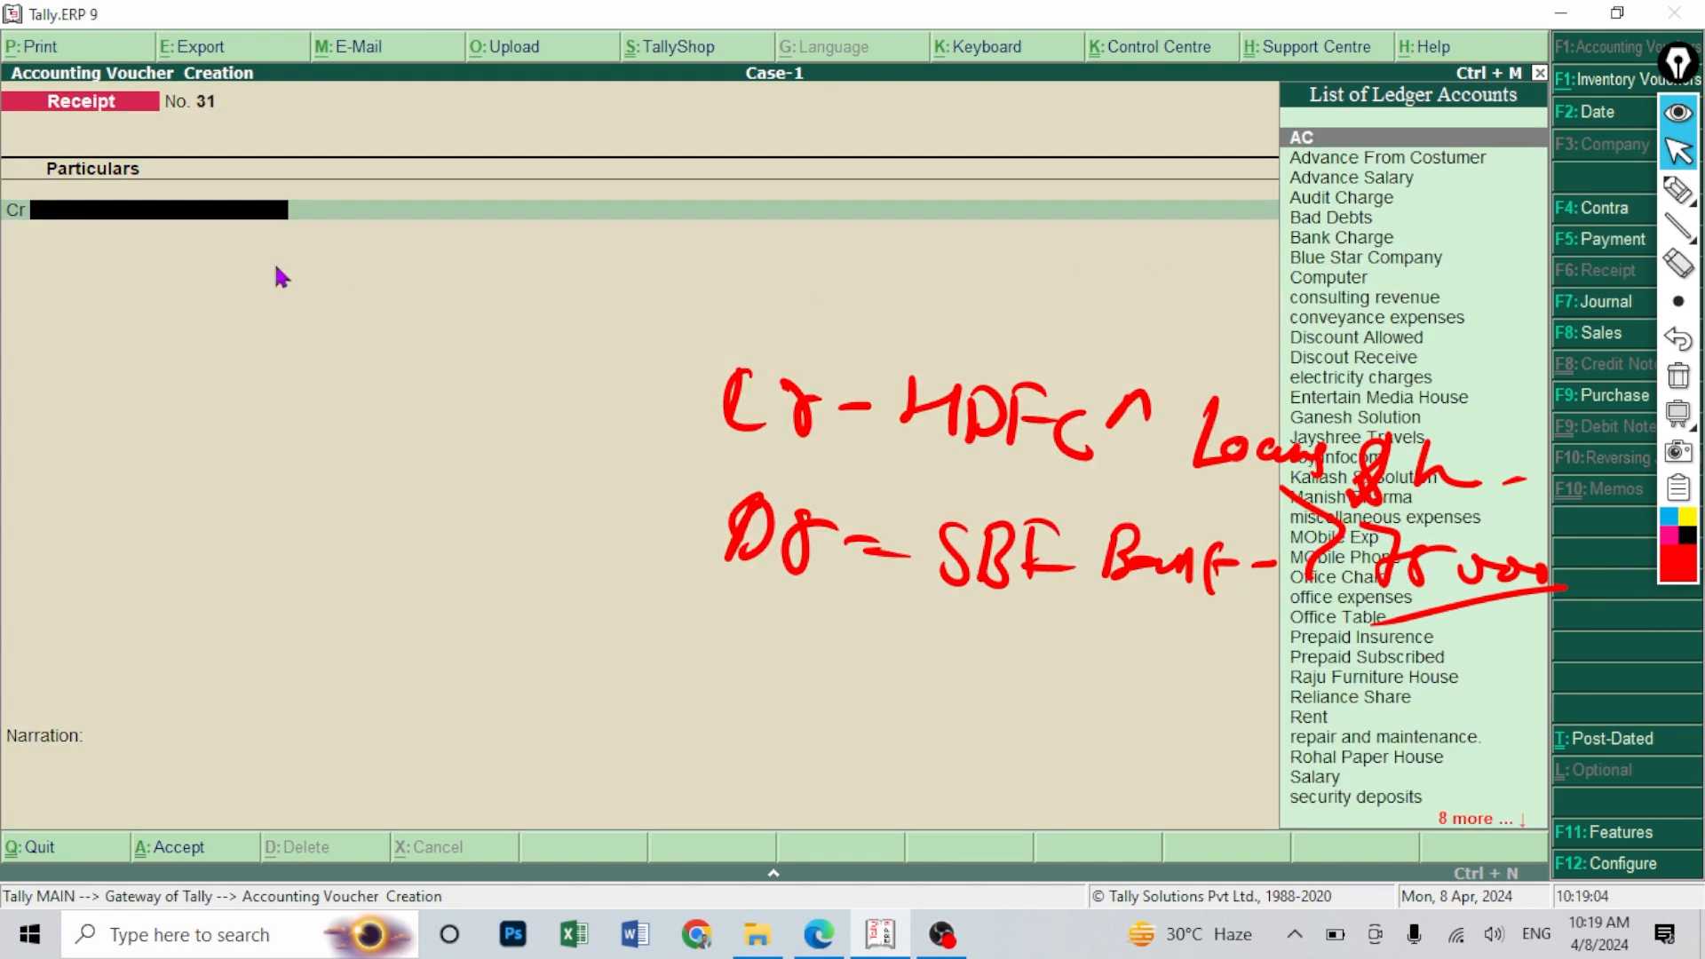
{"action": "key", "text": "alt+c"}
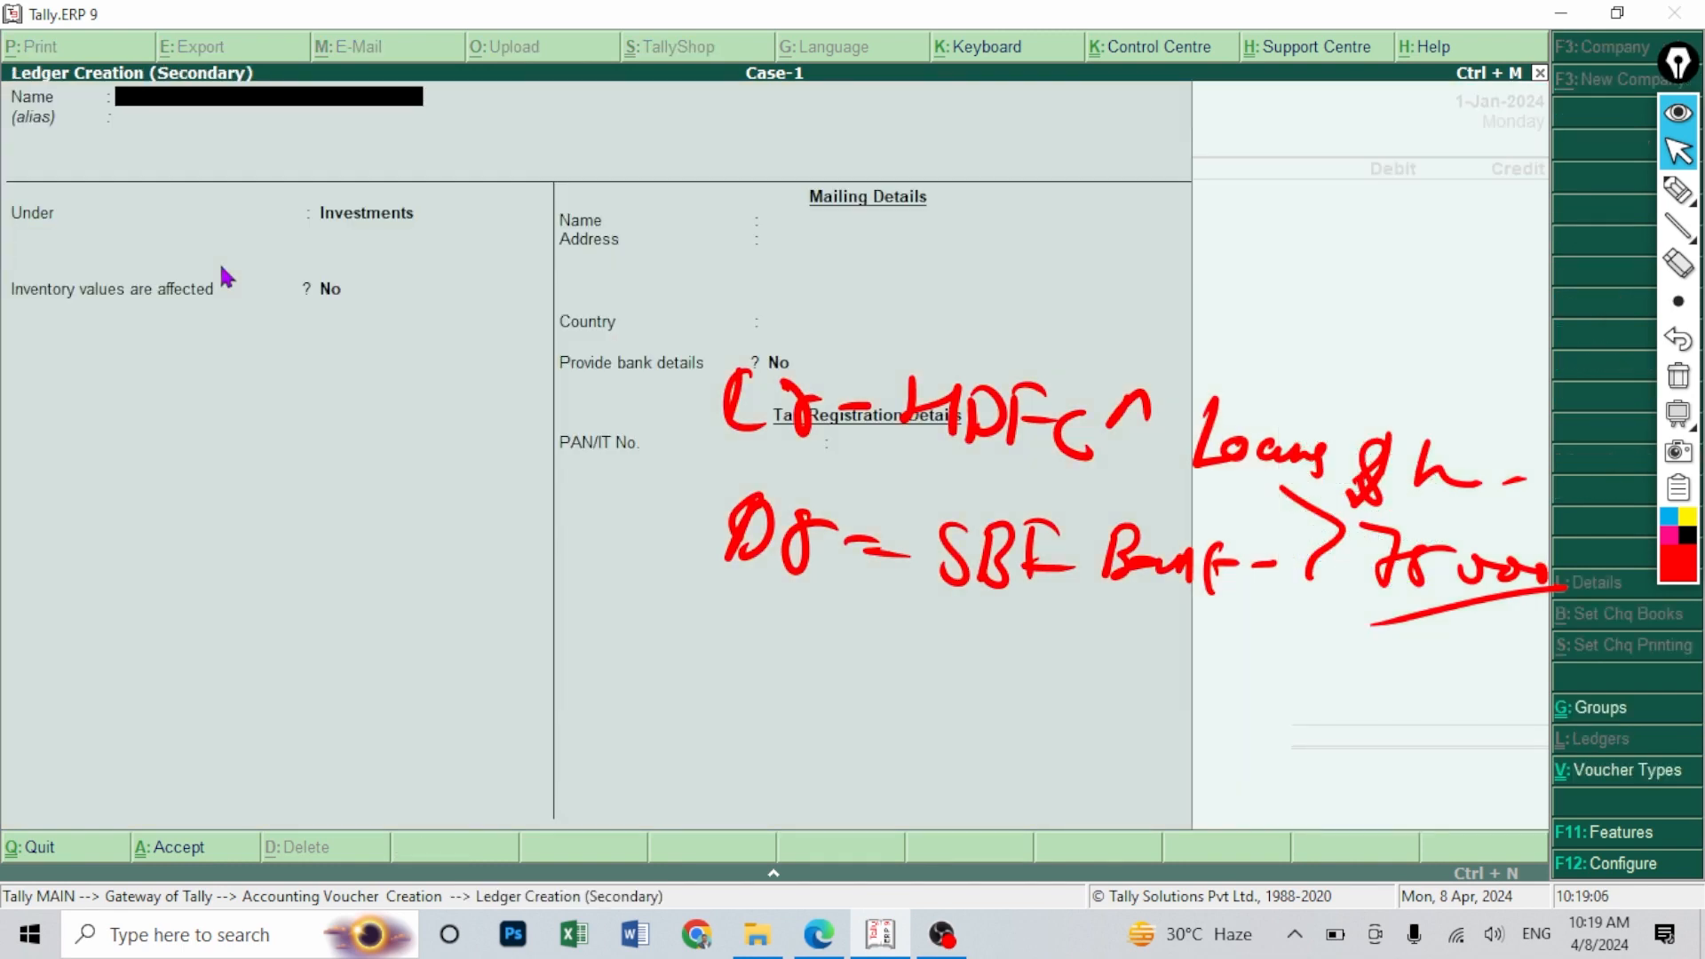
{"action": "type", "text": "HDFC Bank"}
{"action": "key", "text": "Return"}
{"action": "type", "text": "Lo"}
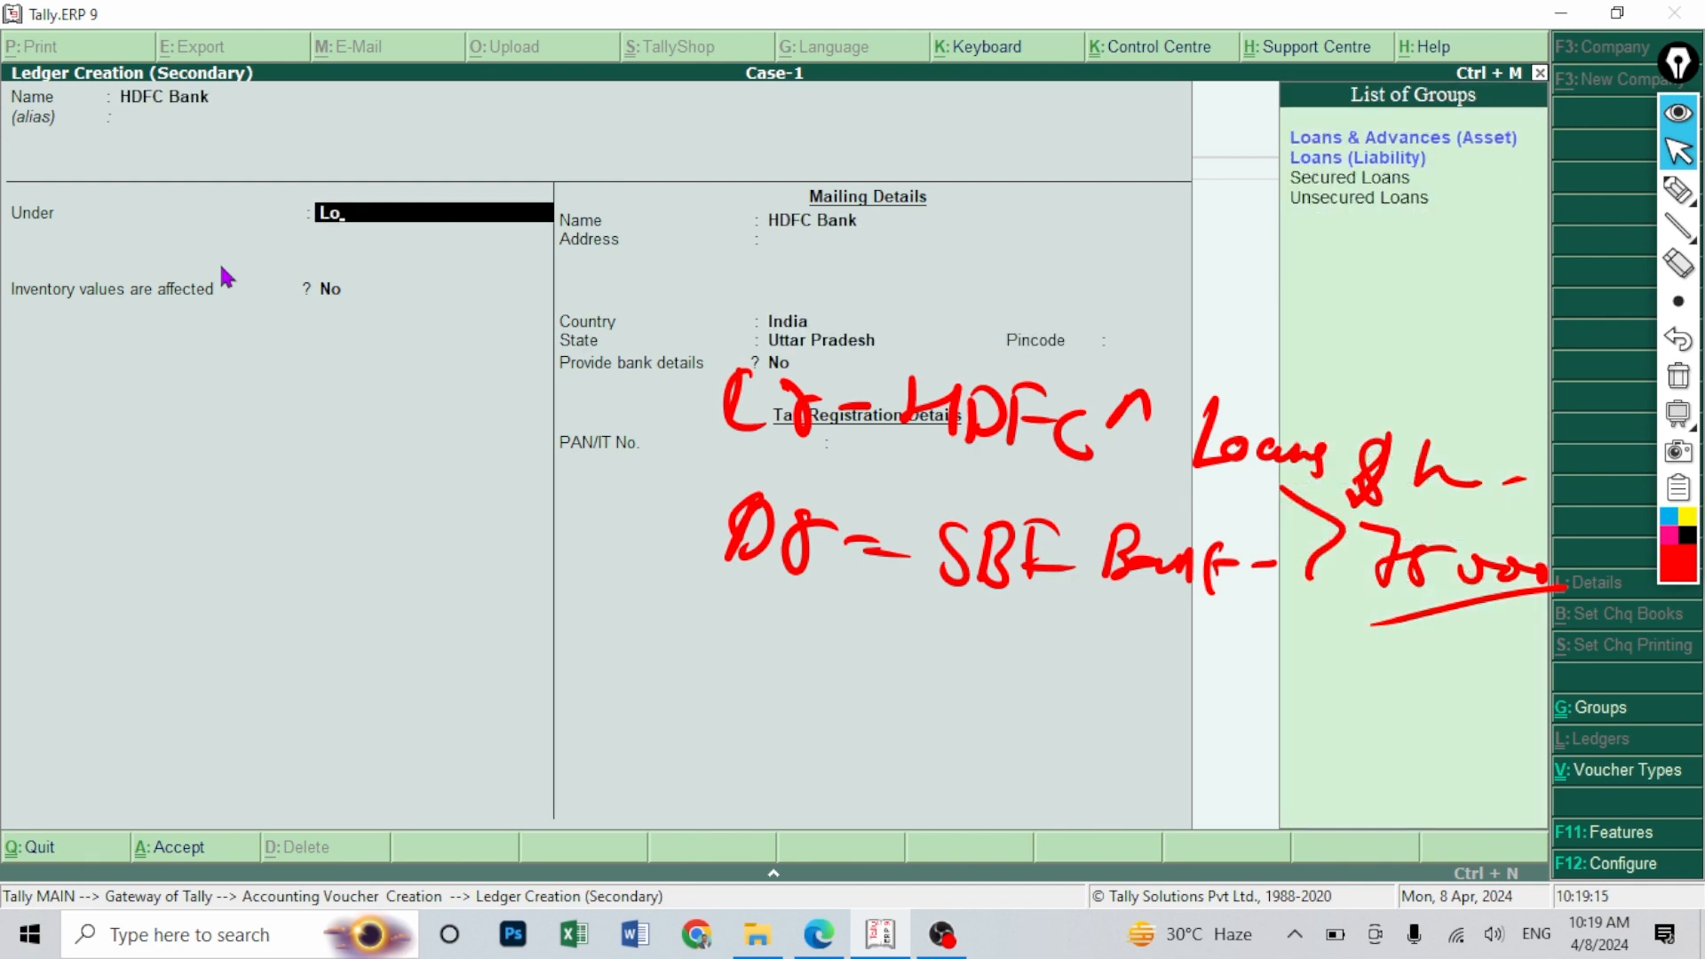
{"action": "key", "text": "Down"}
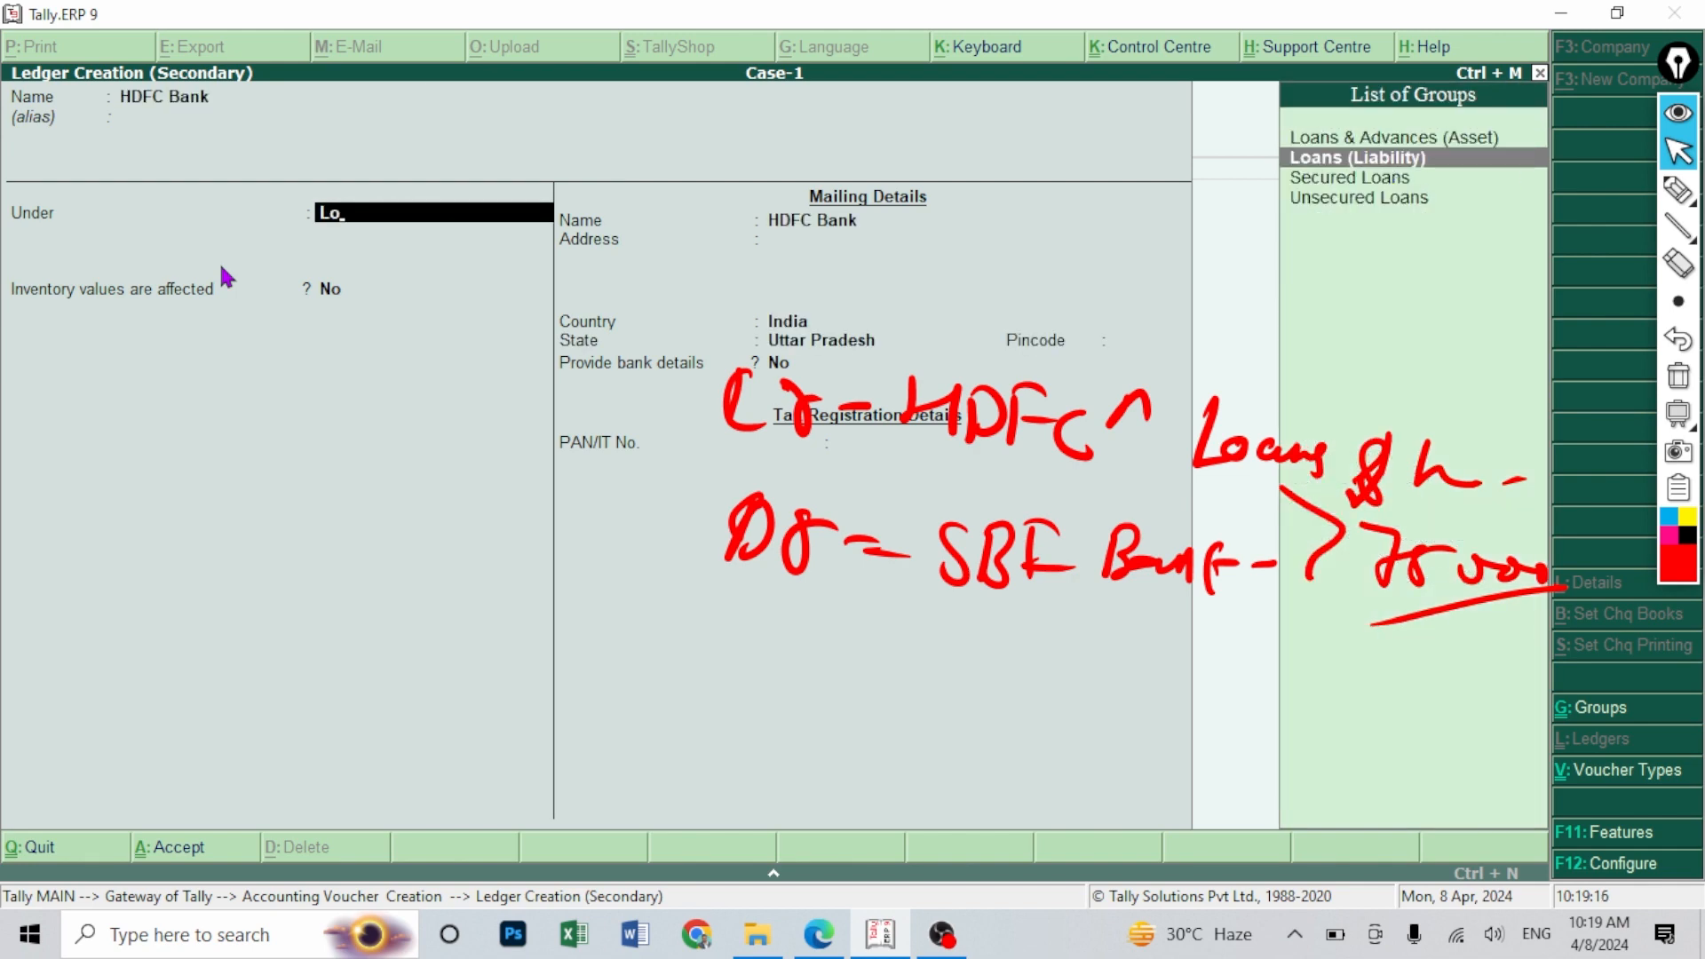
{"action": "key", "text": "Return"}
{"action": "key", "text": "ctrl+a"}
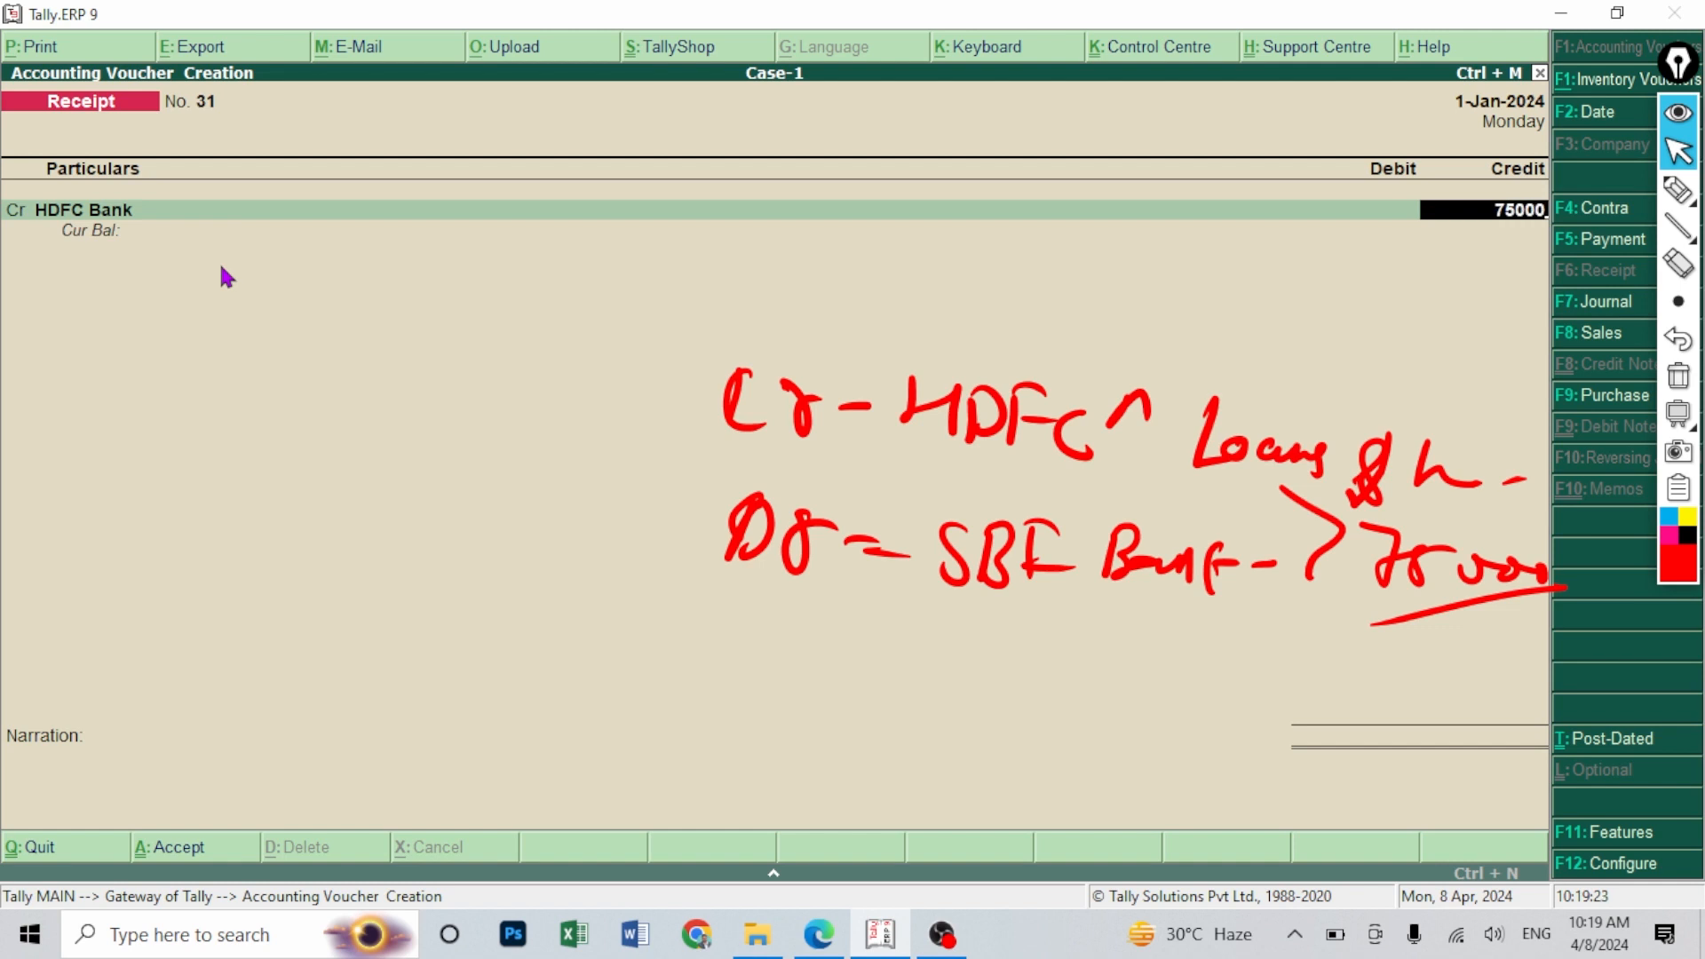
- Credit HDFC Bank with 75,000 in the receipt voucher, debit SBI Bank with the same amount, and save it
{"action": "key", "text": "Return"}
{"action": "type", "text": "Sa"}
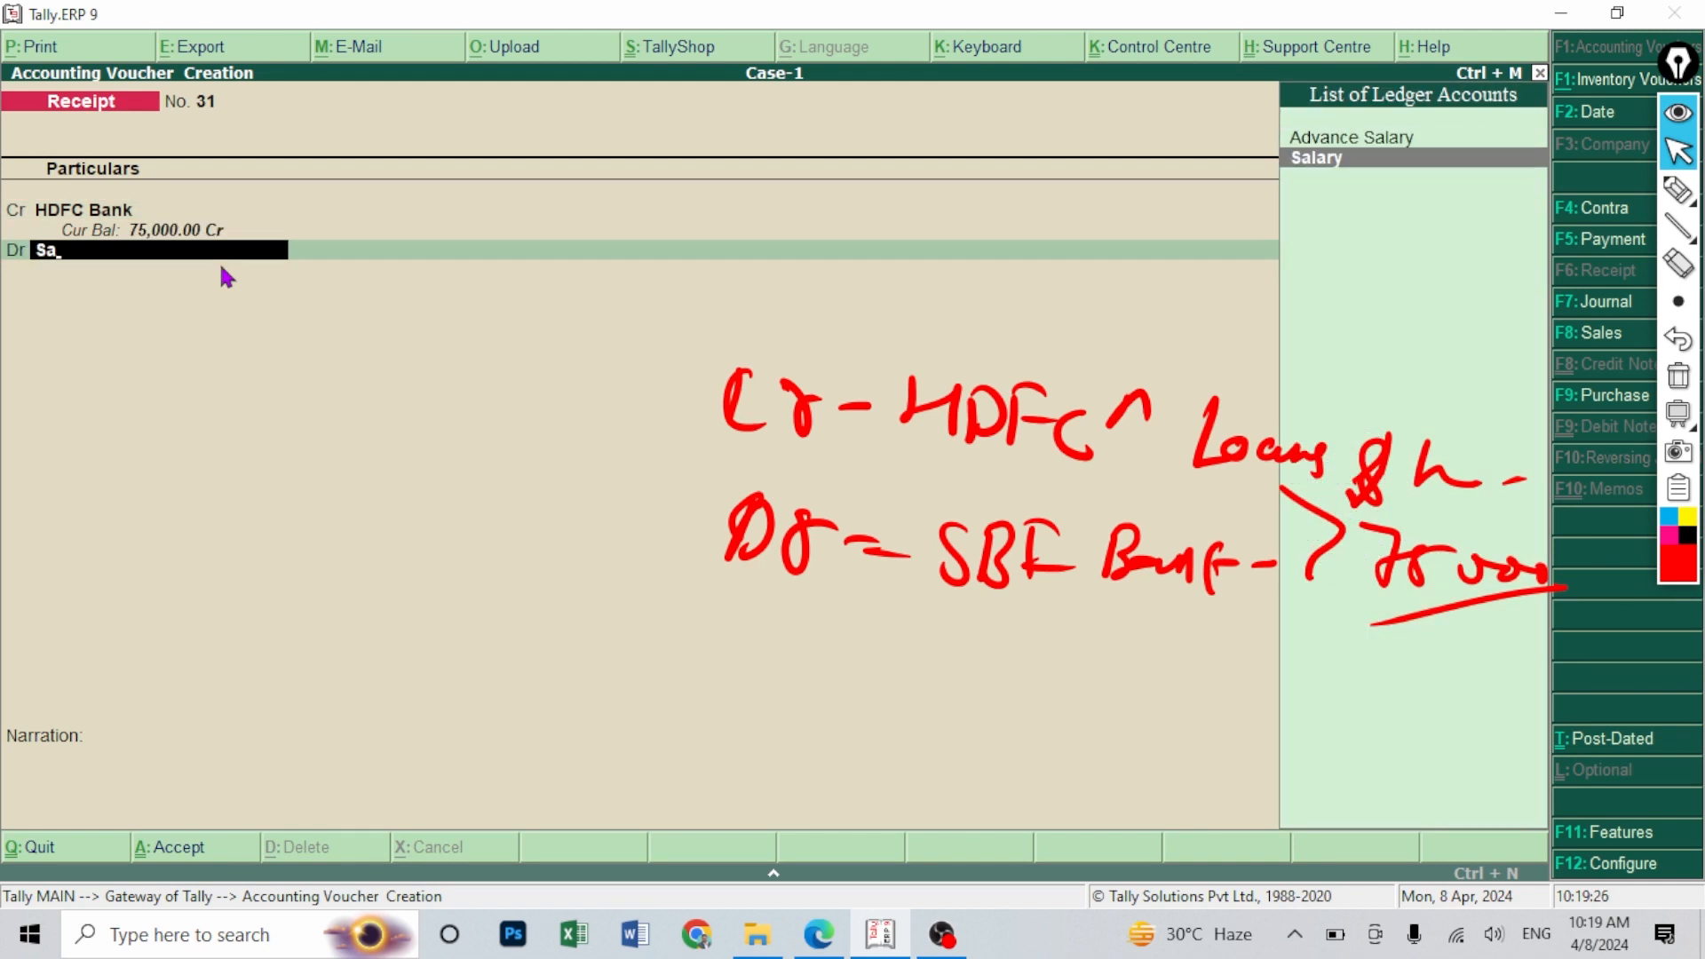
{"action": "key", "text": "BackSpace"}
{"action": "type", "text": "B"}
{"action": "key", "text": "Return"}
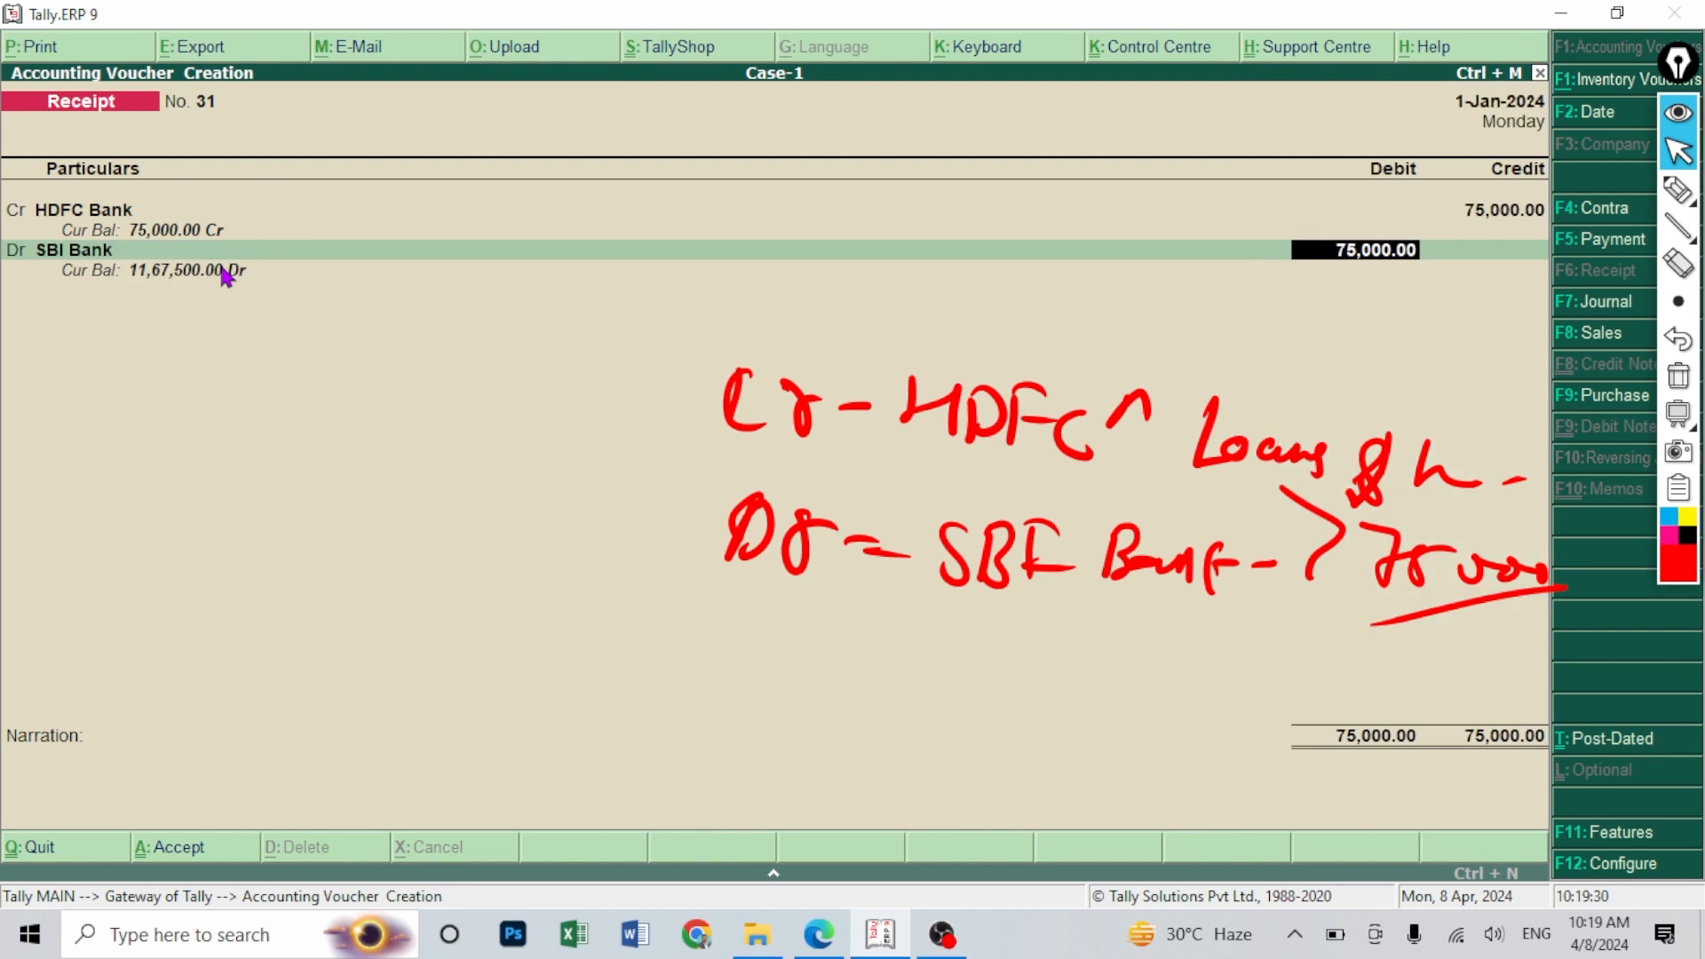
{"action": "key", "text": "Return"}
{"action": "key", "text": "Return"}
{"action": "key", "text": "Return"}
{"action": "key", "text": "Return"}
{"action": "key", "text": "Return"}
{"action": "key", "text": "Return"}
{"action": "key", "text": "Return"}
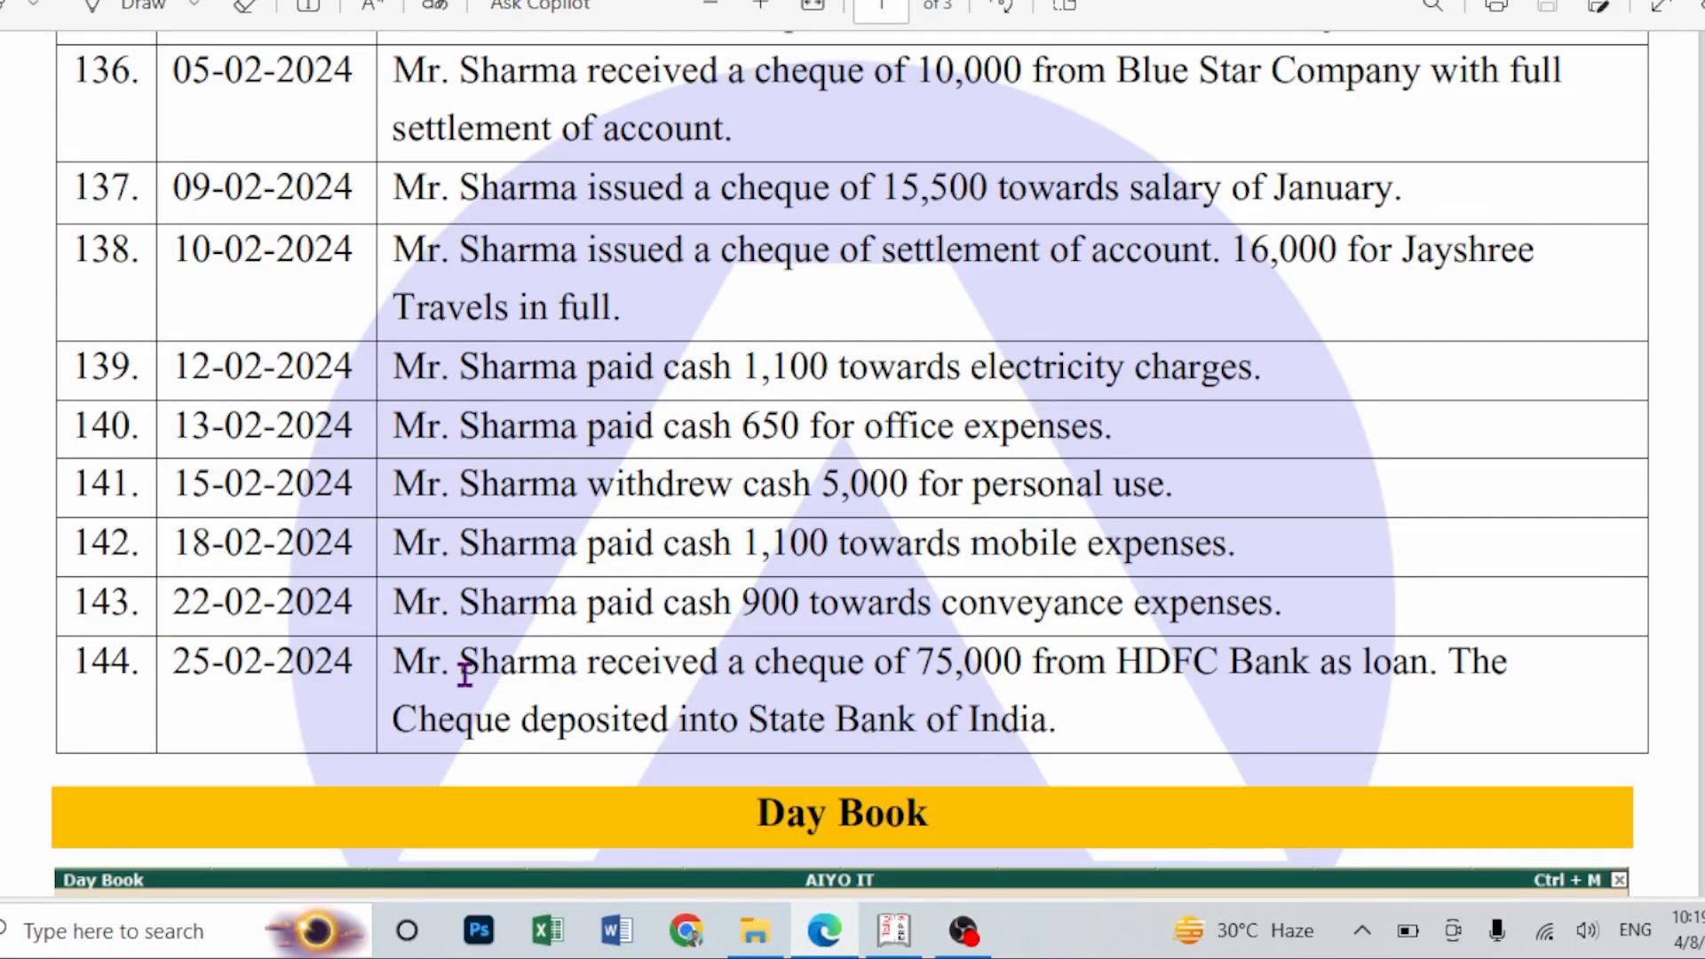
- Review transaction 144 and the reference Day Book below it in the exercise PDF
{"action": "left_click_drag", "start_coordinate": [451, 678], "coordinate": [1020, 716]}
{"action": "left_click", "coordinate": [845, 686]}
{"action": "scroll", "coordinate": [545, 641], "scroll_direction": "down", "scroll_amount": 10}
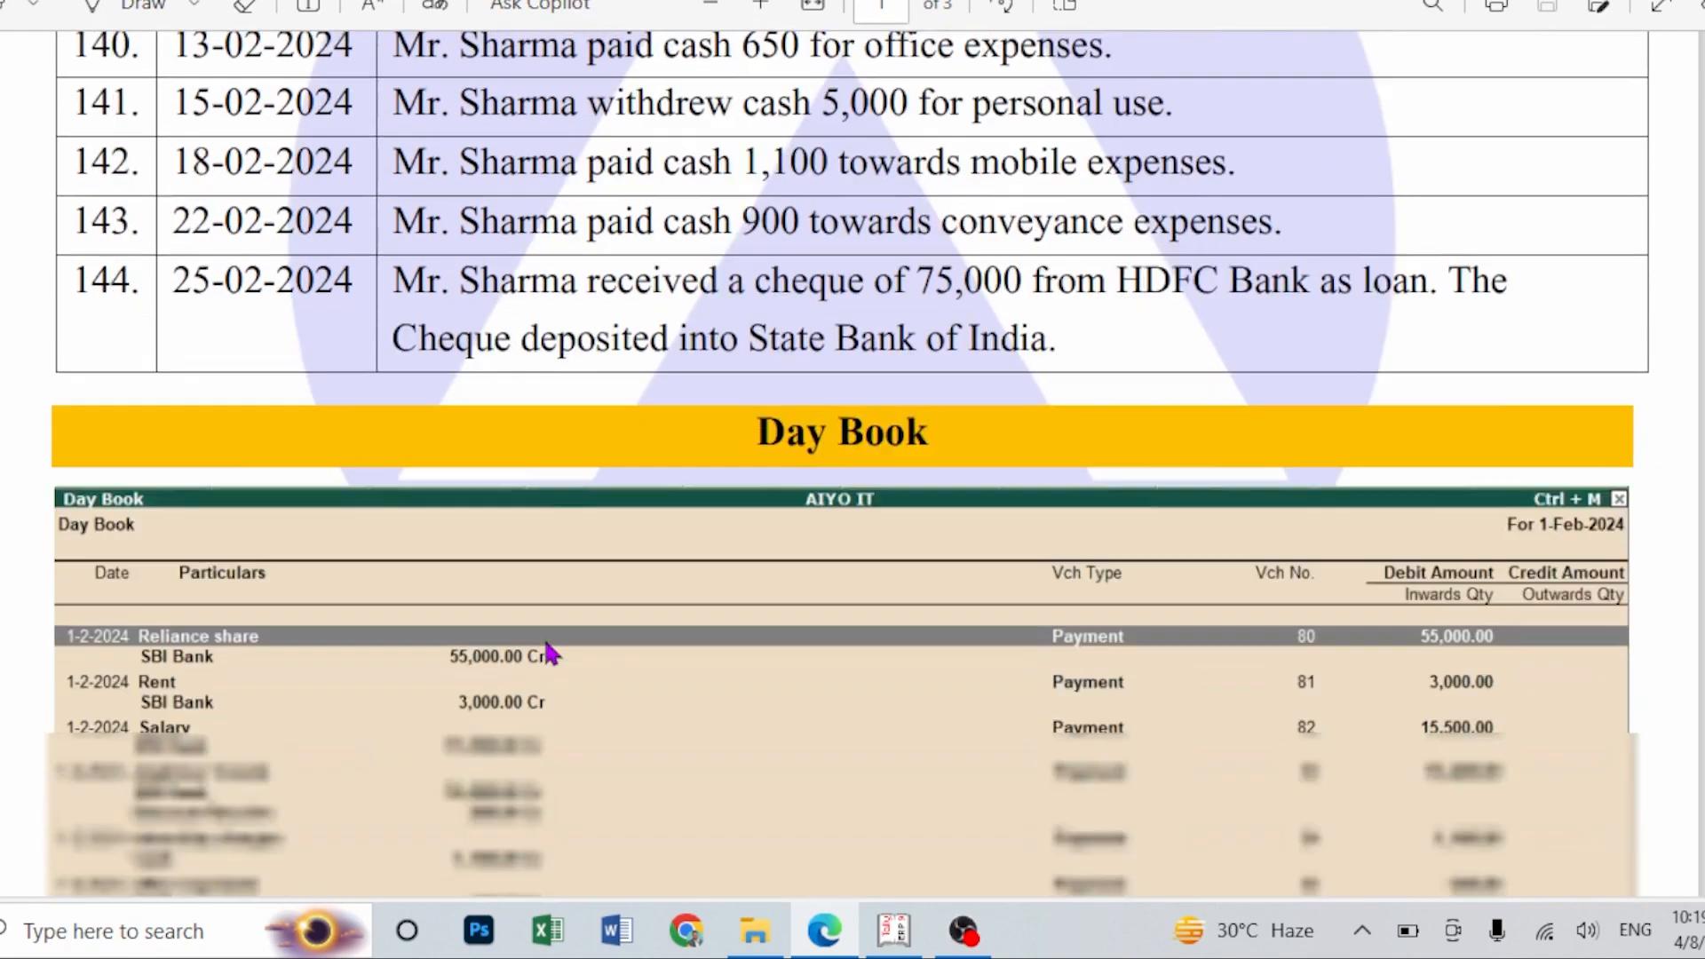
{"action": "scroll", "coordinate": [771, 834], "scroll_direction": "up", "scroll_amount": 2}
- Switch to Tally, leave voucher creation, and open the Day Book in its detailed view
{"action": "left_click", "coordinate": [874, 932]}
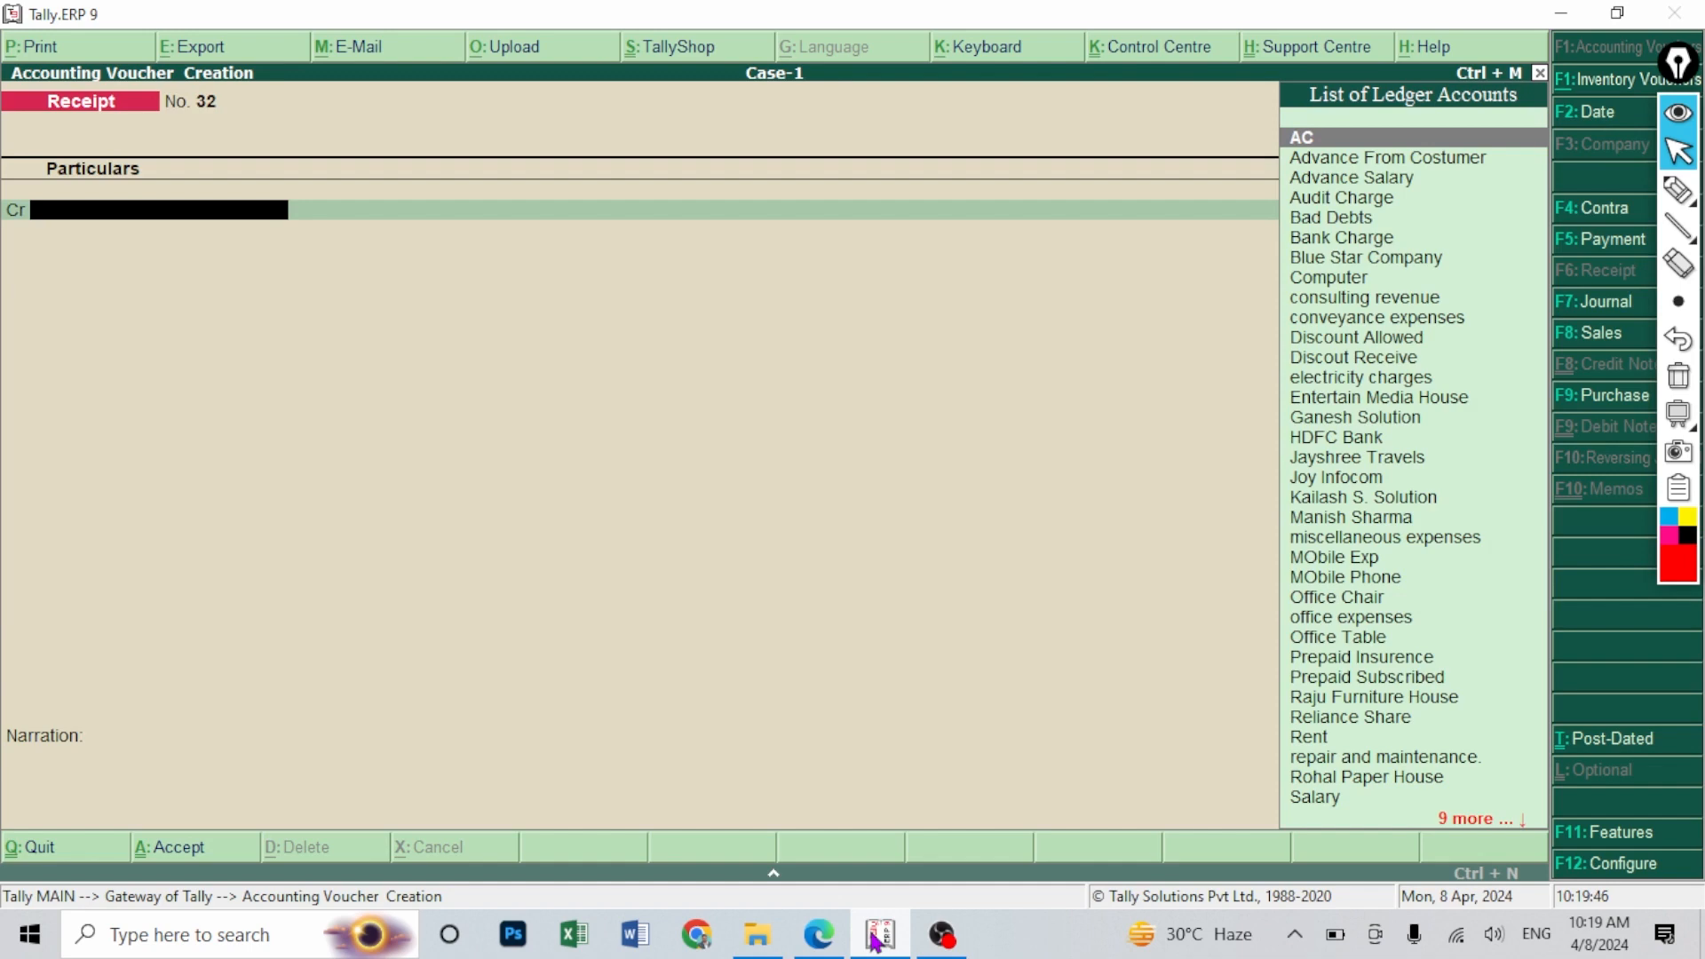
{"action": "key", "text": "Escape"}
{"action": "key", "text": "Return"}
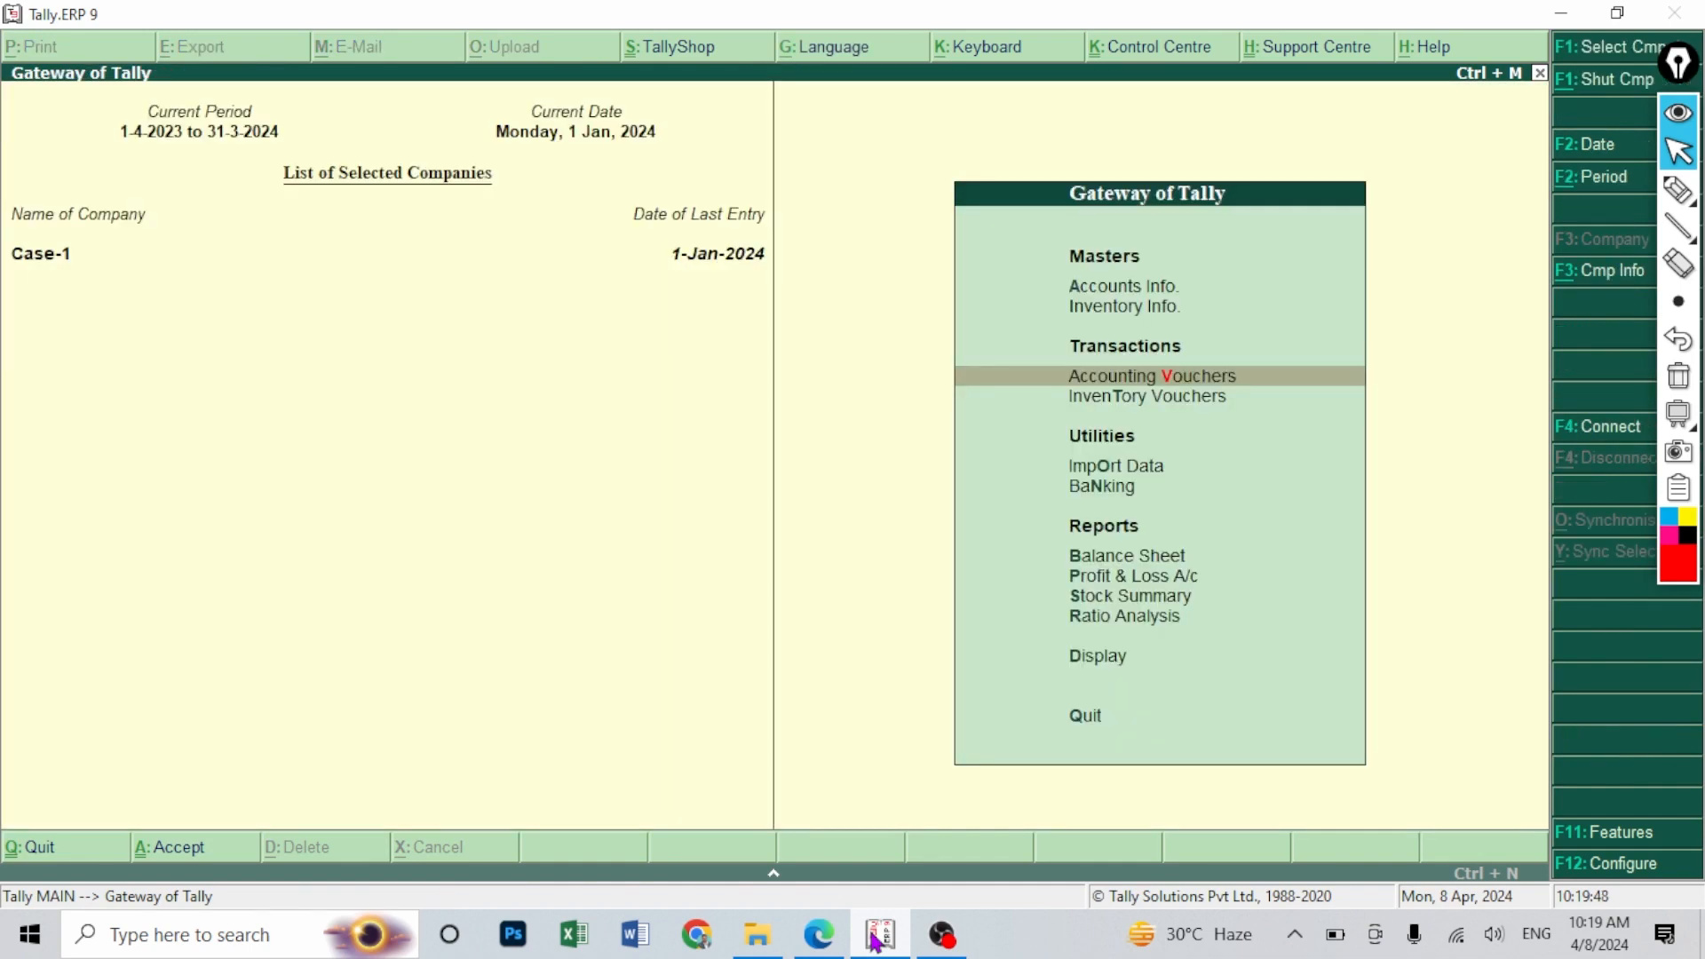
{"action": "key", "text": "d"}
{"action": "key", "text": "y"}
{"action": "key", "text": "alt+F1"}
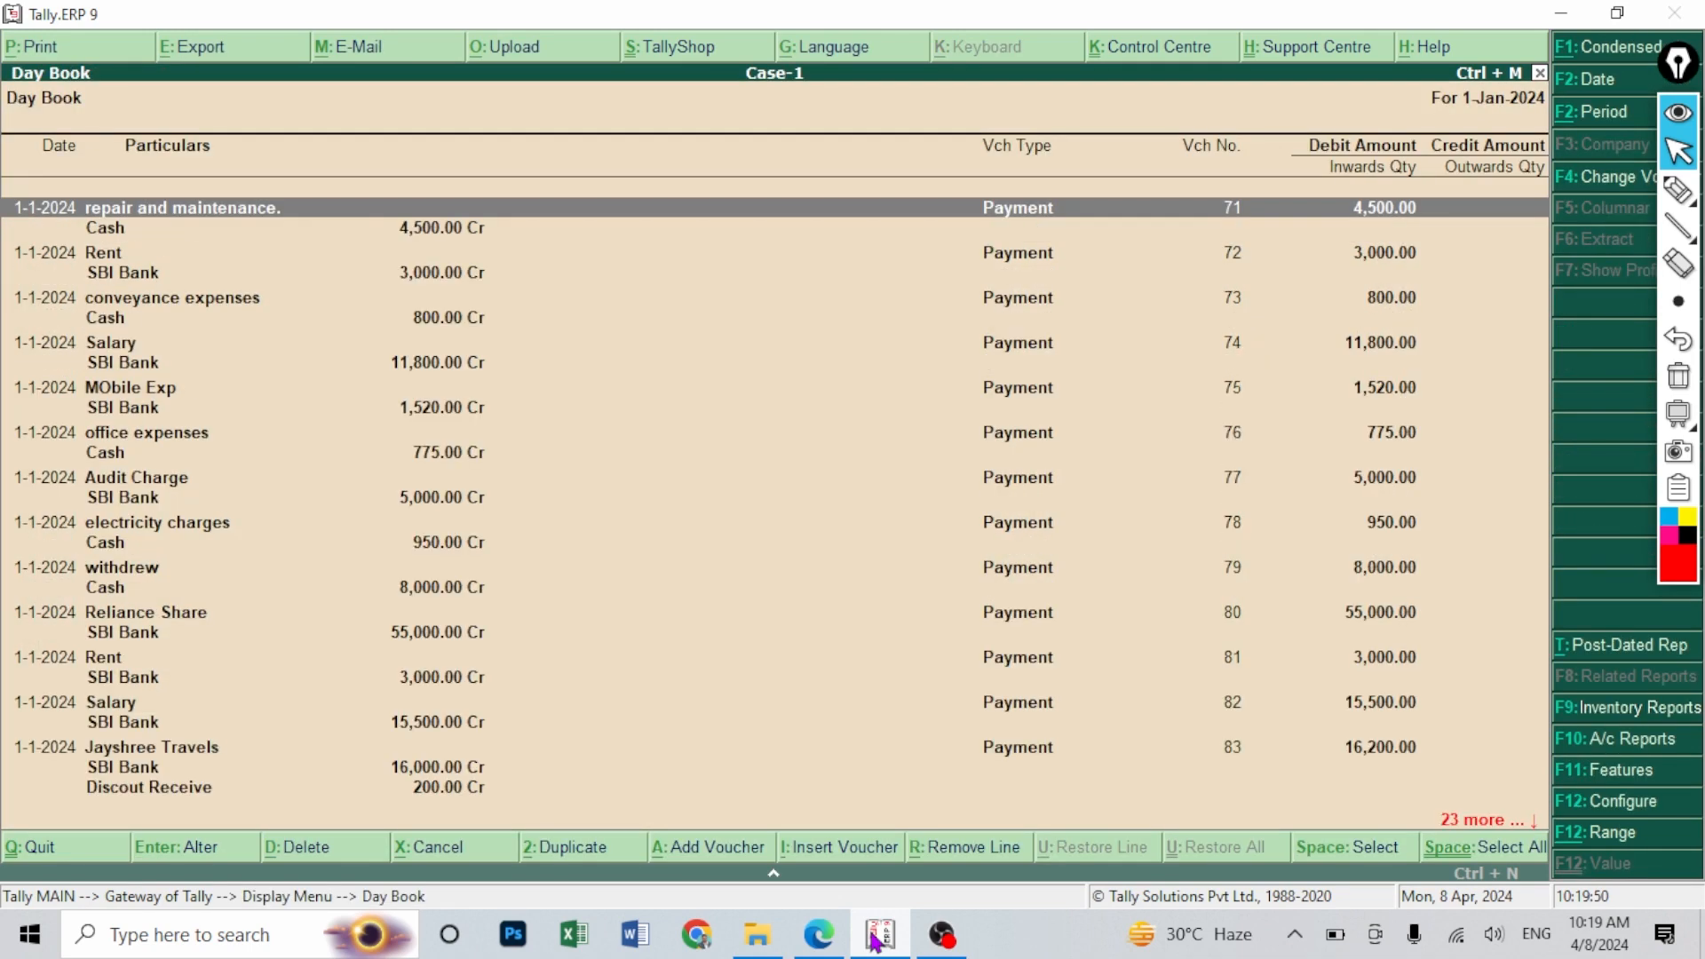
- Compare Tally's detailed Day Book with the PDF's Day Book and go through its vouchers from the first entry down
{"action": "left_click", "coordinate": [817, 932]}
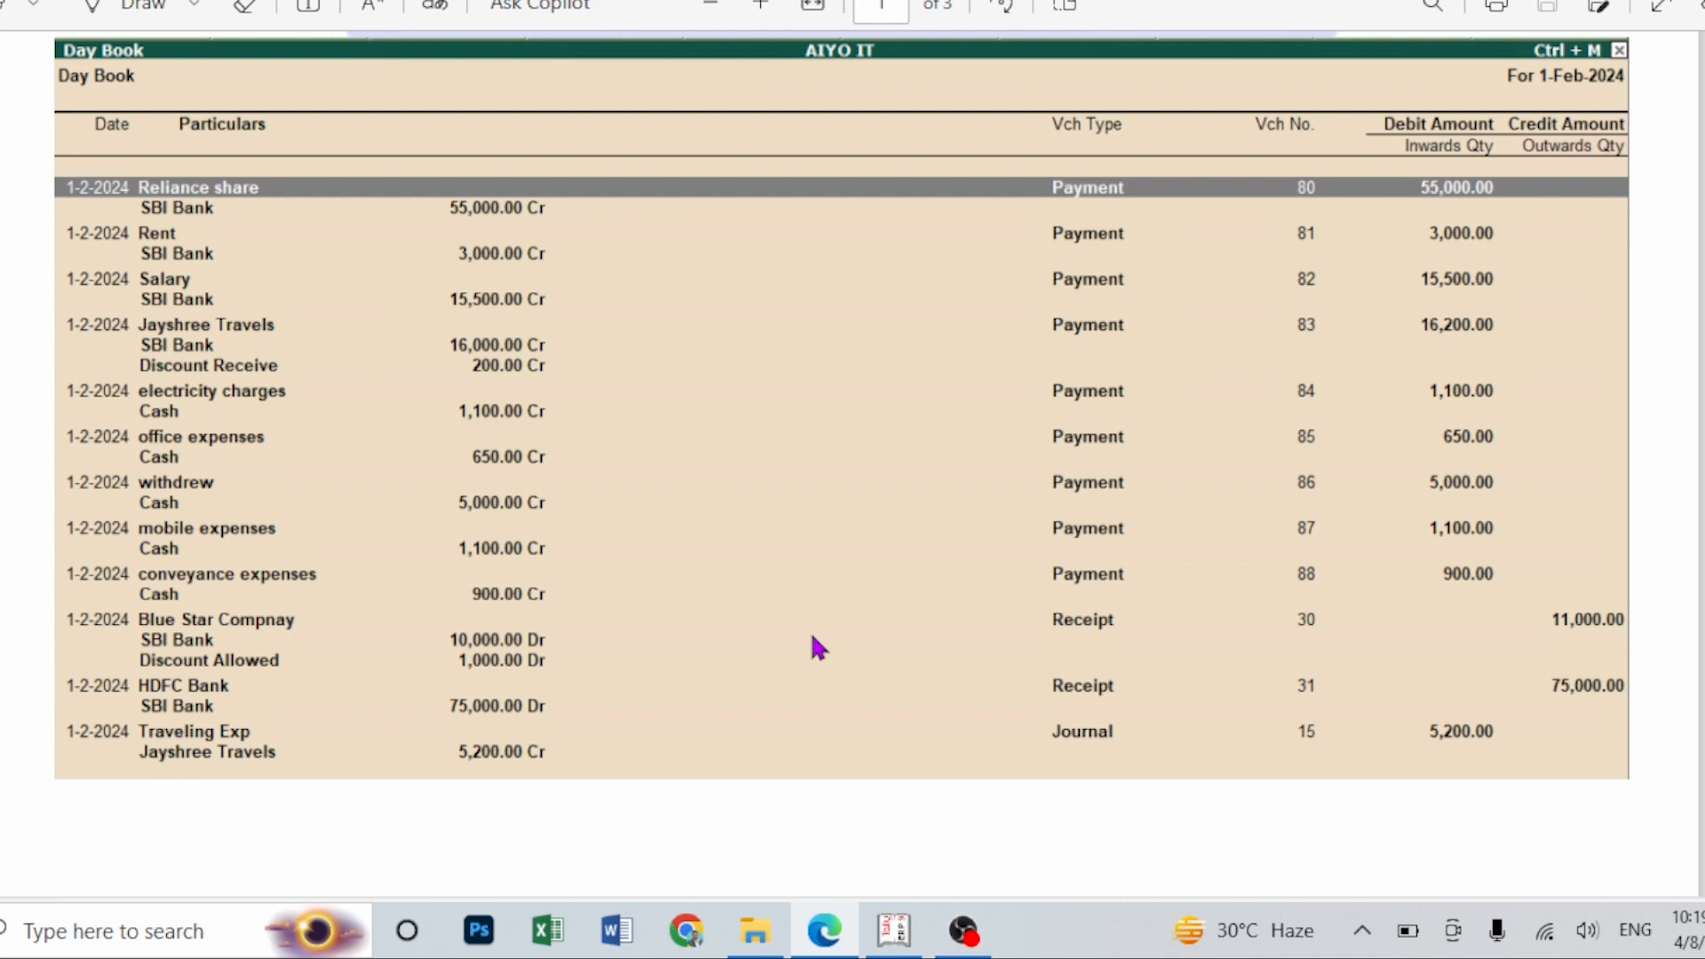
{"action": "left_click", "coordinate": [835, 941]}
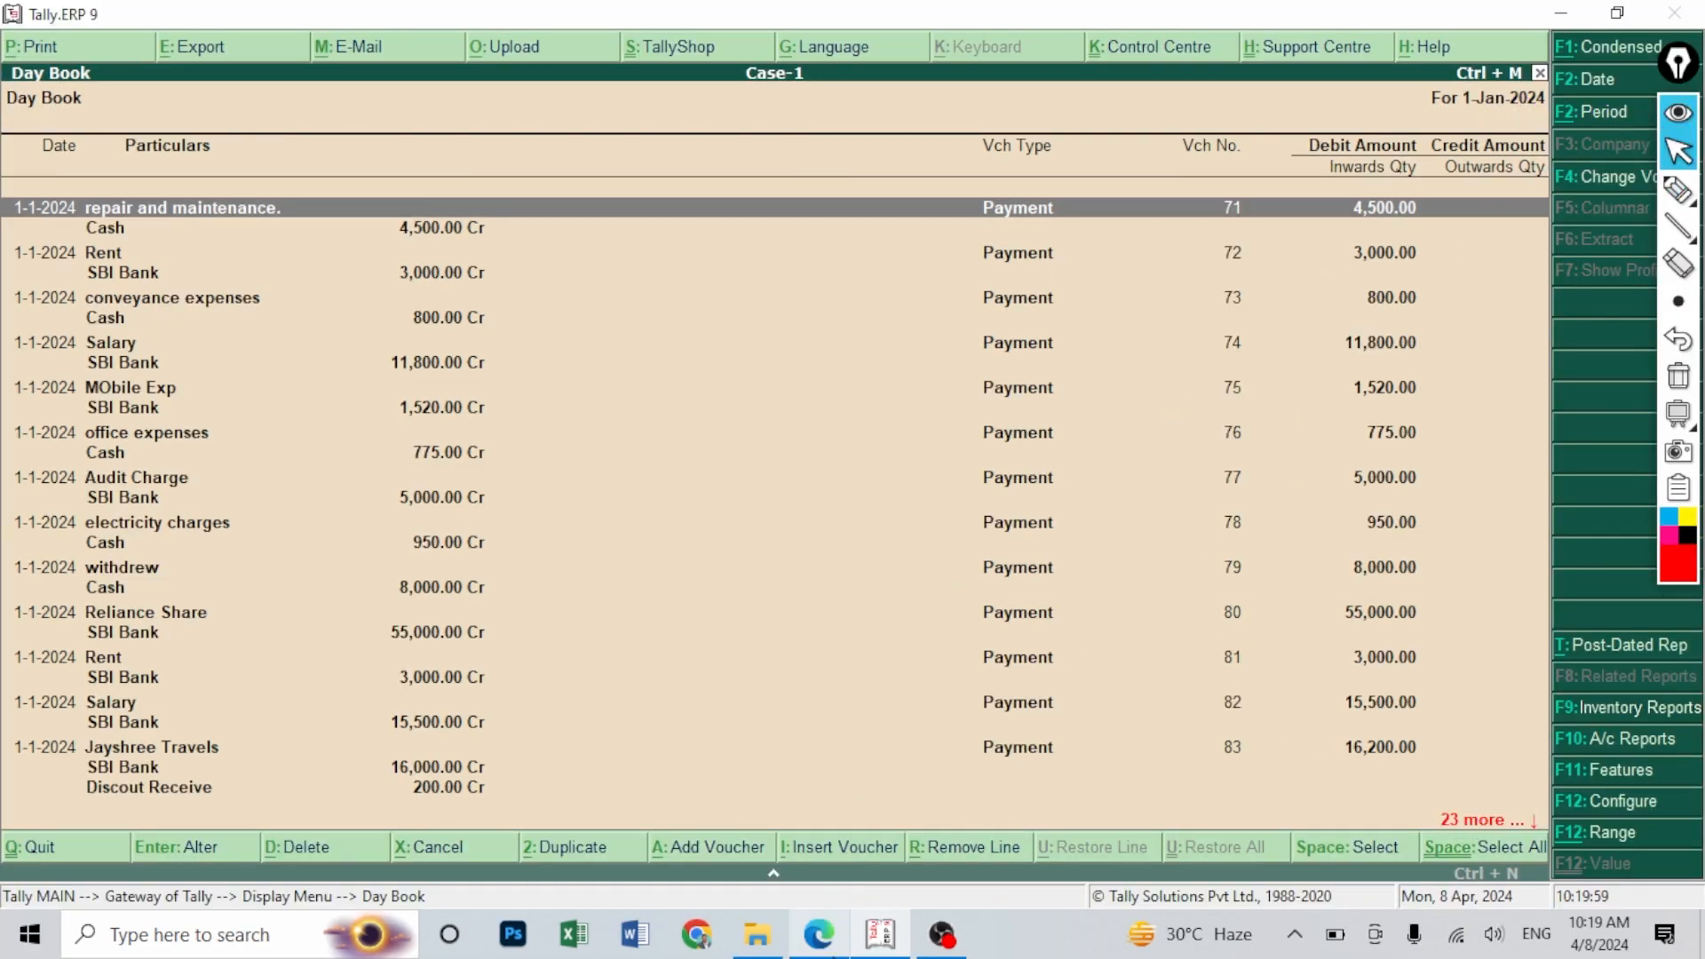
{"action": "left_click", "coordinate": [819, 934]}
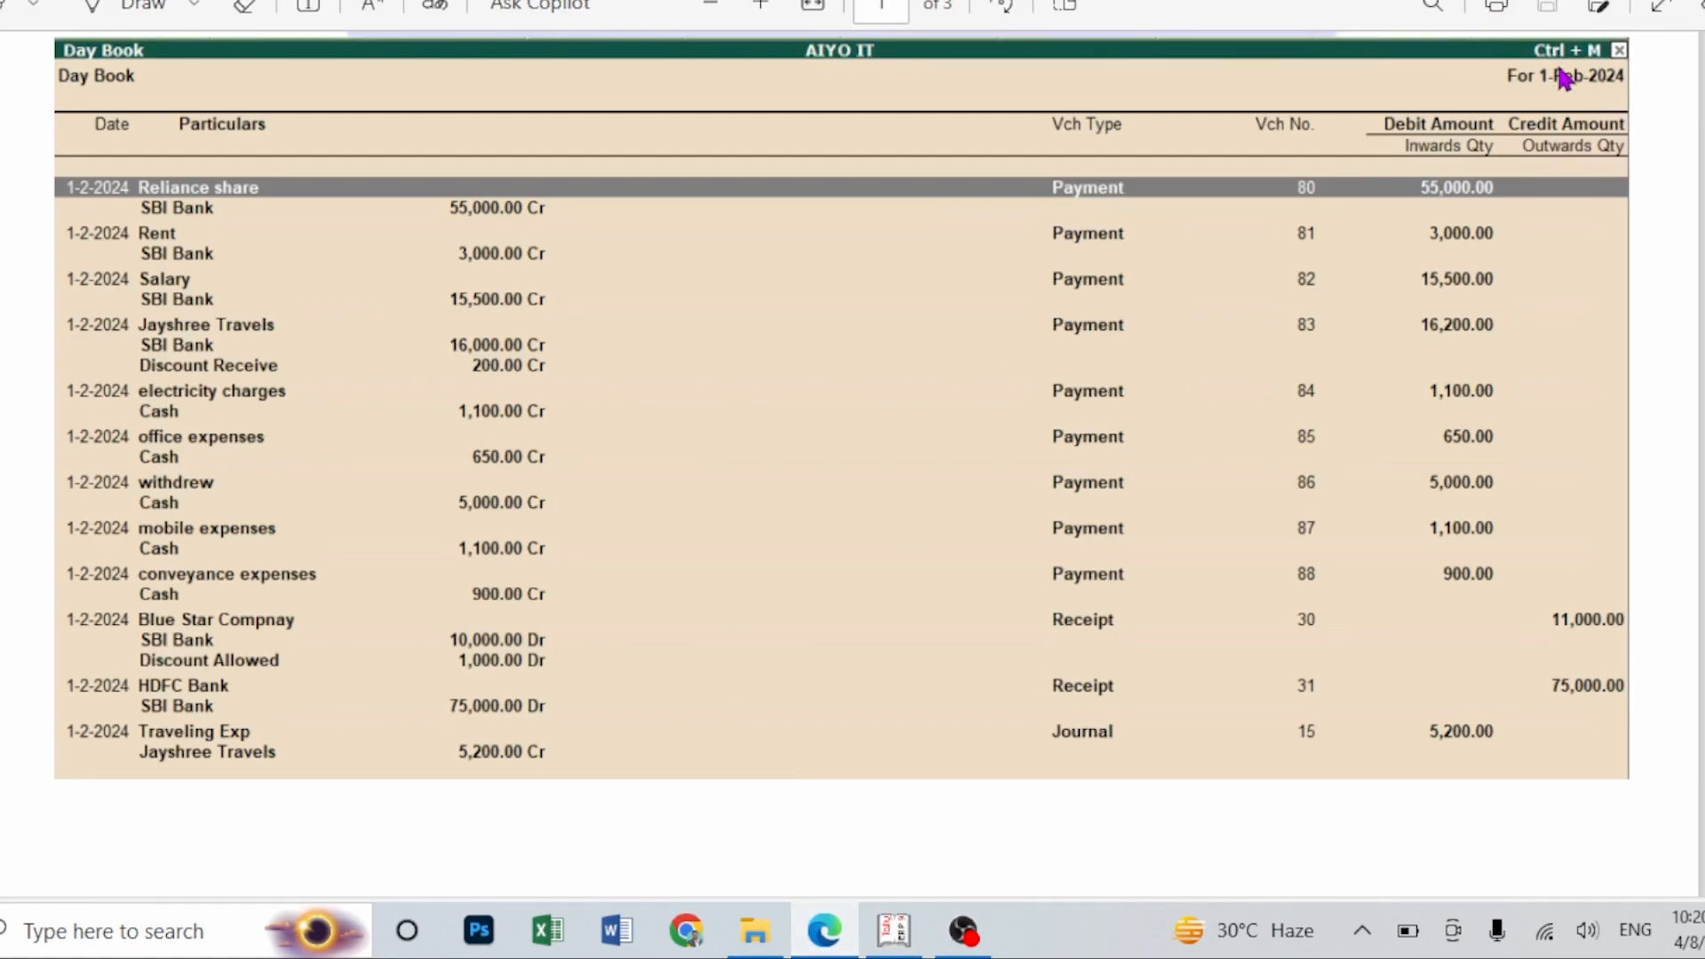
{"action": "left_click", "coordinate": [893, 930]}
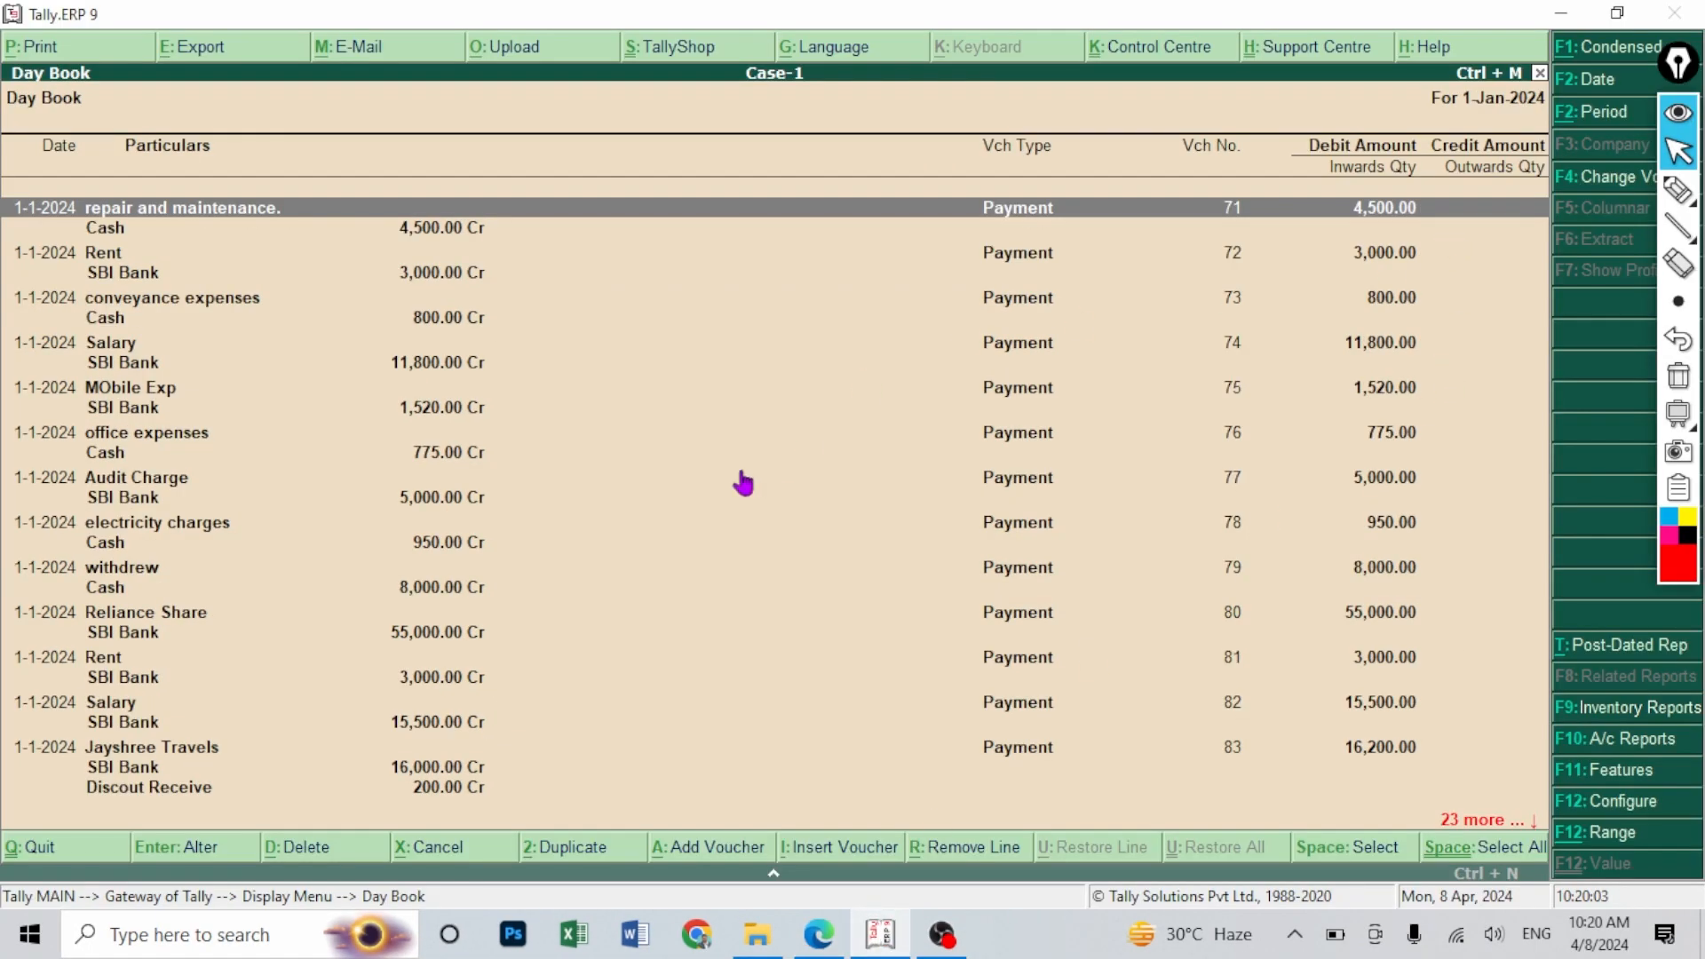
{"action": "key", "text": "Down"}
{"action": "key", "text": "Down"}
{"action": "key", "text": "Down"}
{"action": "key", "text": "Down"}
{"action": "key", "text": "Down"}
{"action": "key", "text": "Down"}
{"action": "key", "text": "Down"}
{"action": "key", "text": "Down"}
{"action": "key", "text": "Down"}
{"action": "key", "text": "Down"}
{"action": "key", "text": "Down"}
{"action": "key", "text": "Down"}
{"action": "key", "text": "Down"}
{"action": "key", "text": "Down"}
{"action": "key", "text": "Down"}
{"action": "key", "text": "Down"}
{"action": "key", "text": "Down"}
{"action": "key", "text": "Down"}
{"action": "key", "text": "Down"}
{"action": "key", "text": "Down"}
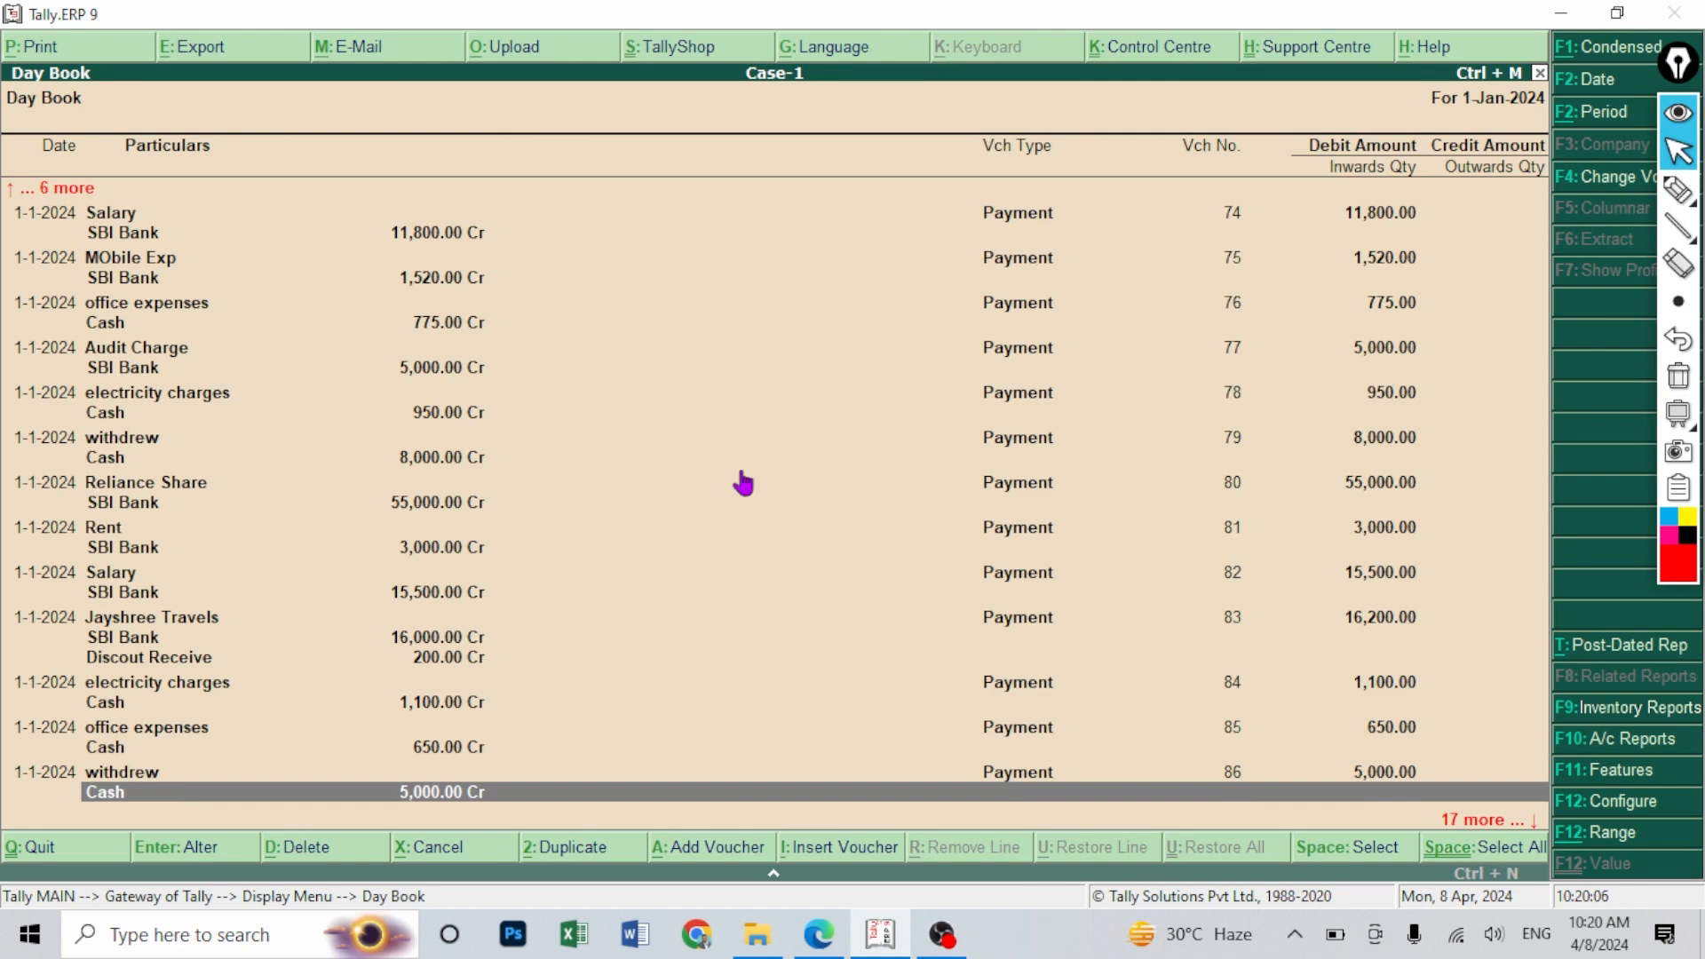
- Open Tally's Trial Balance and compare its grand totals with the Trial Balance in the exercise PDF
{"action": "key", "text": "Escape"}
{"action": "key", "text": "Up"}
{"action": "key", "text": "Return"}
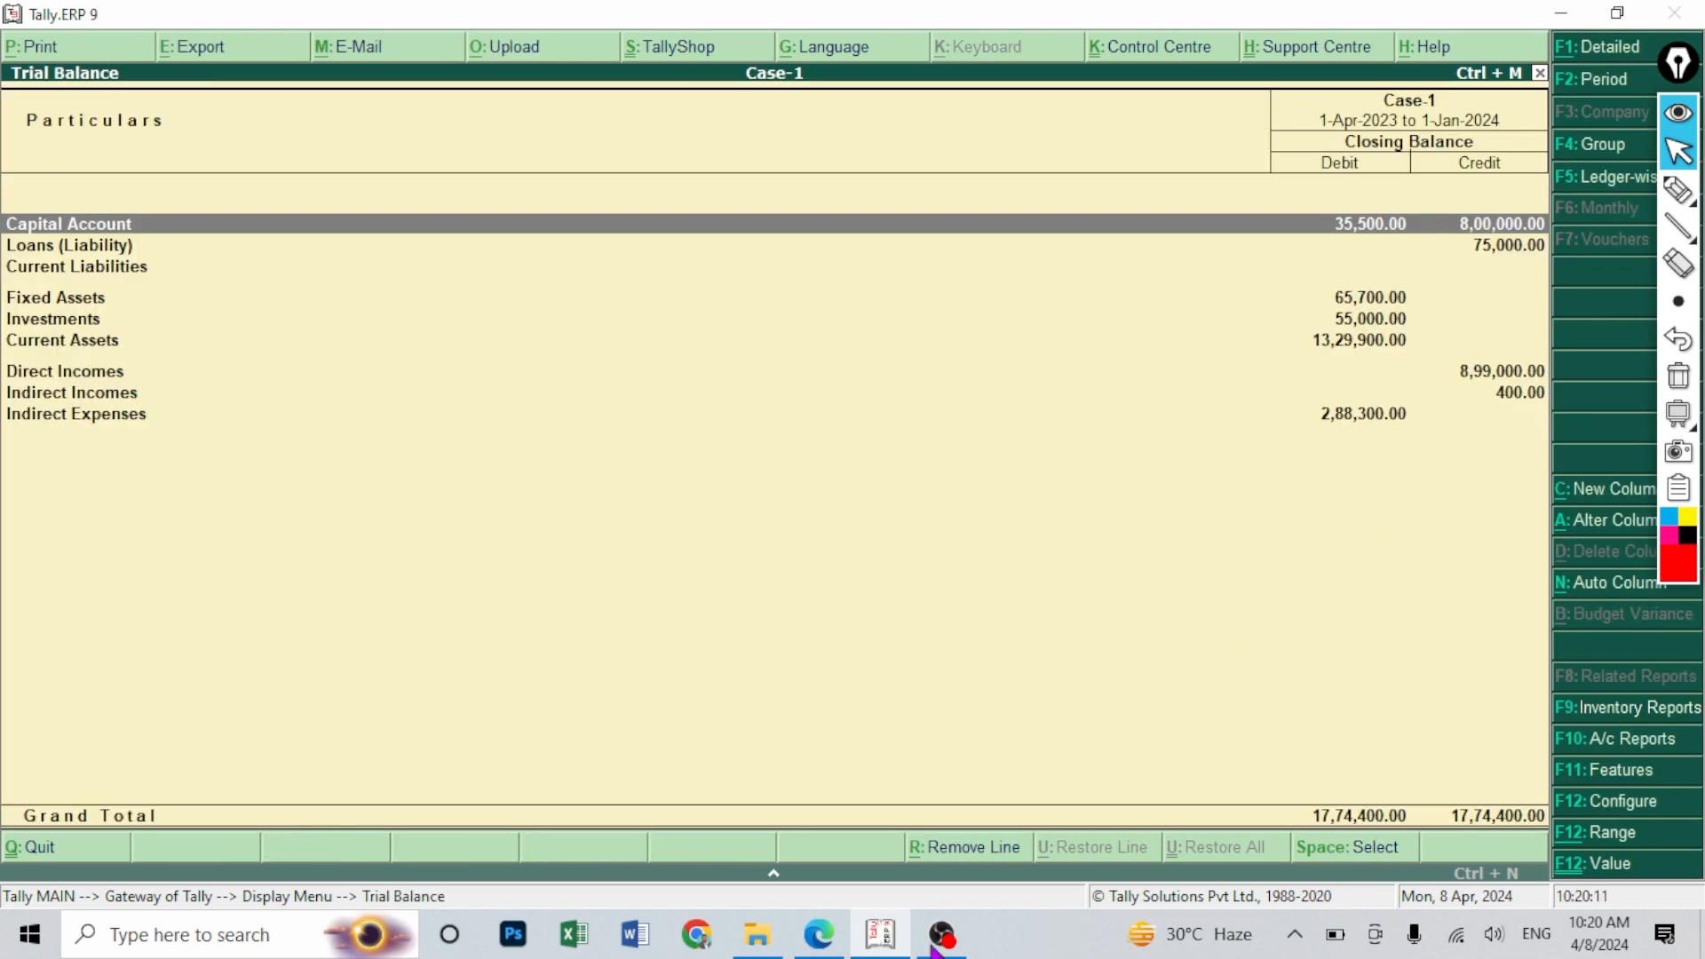
{"action": "left_click", "coordinate": [830, 939]}
{"action": "scroll", "coordinate": [917, 711], "scroll_direction": "down", "scroll_amount": 5}
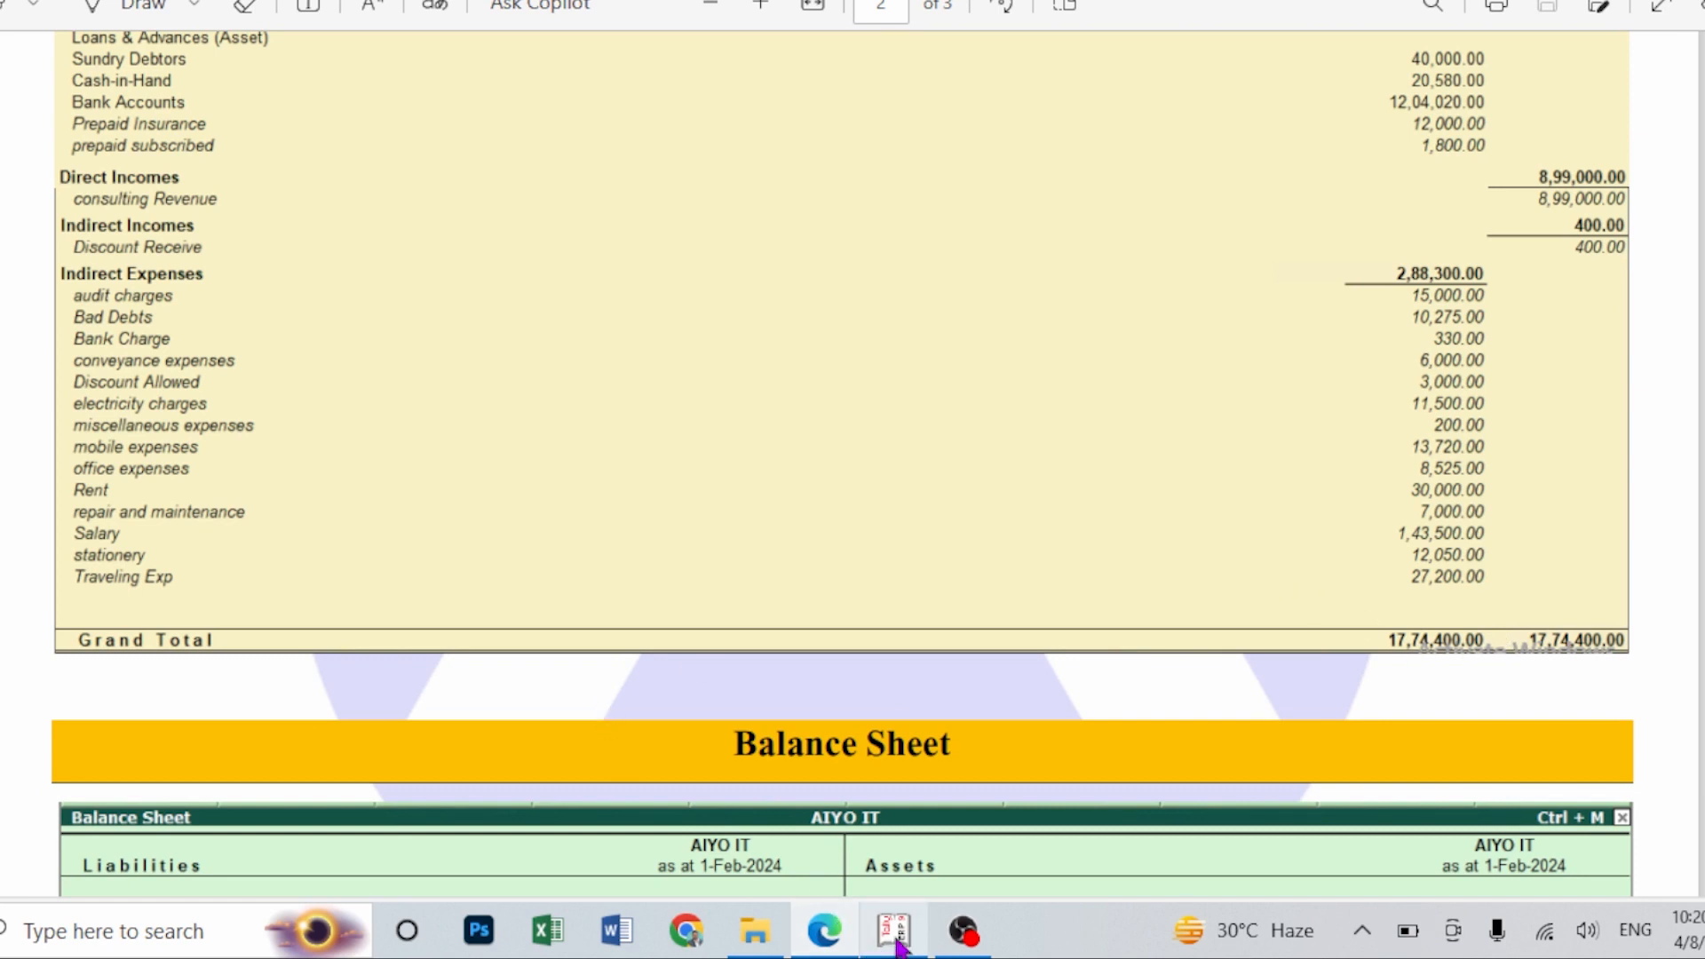
{"action": "mouse_move", "coordinate": [901, 942]}
{"action": "left_click", "coordinate": [901, 845]}
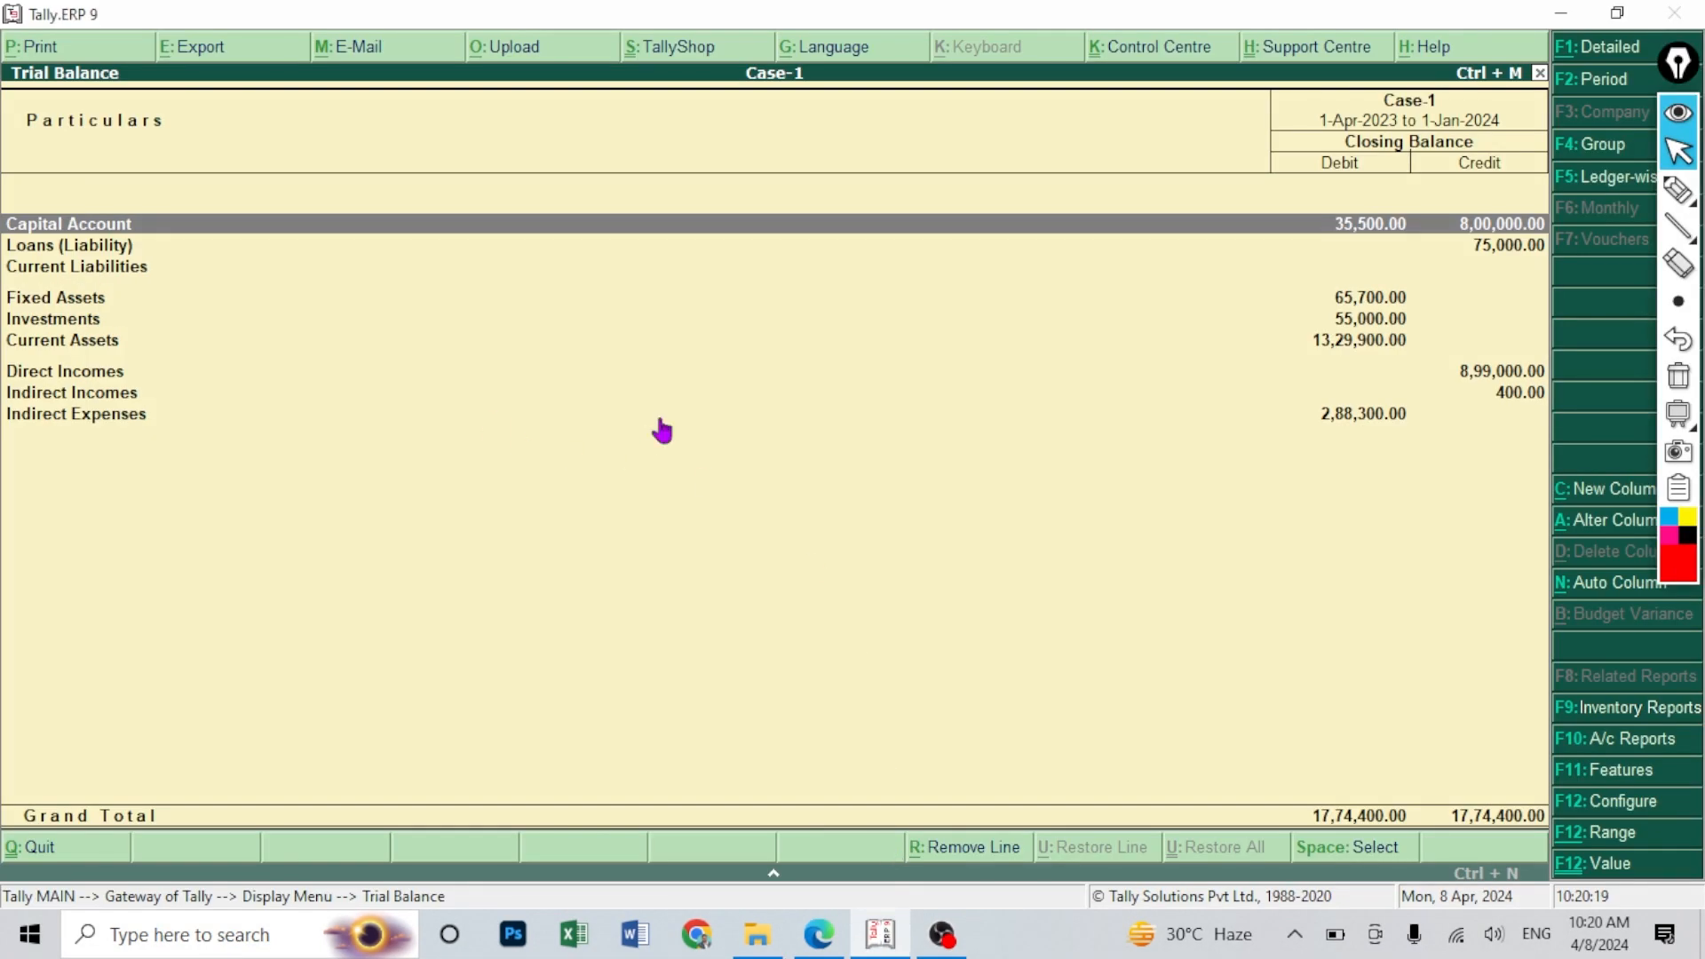
- Open the condensed Day Book in Tally and go through the payment vouchers down to the last conveyance expenses entry
{"action": "key", "text": "Escape"}
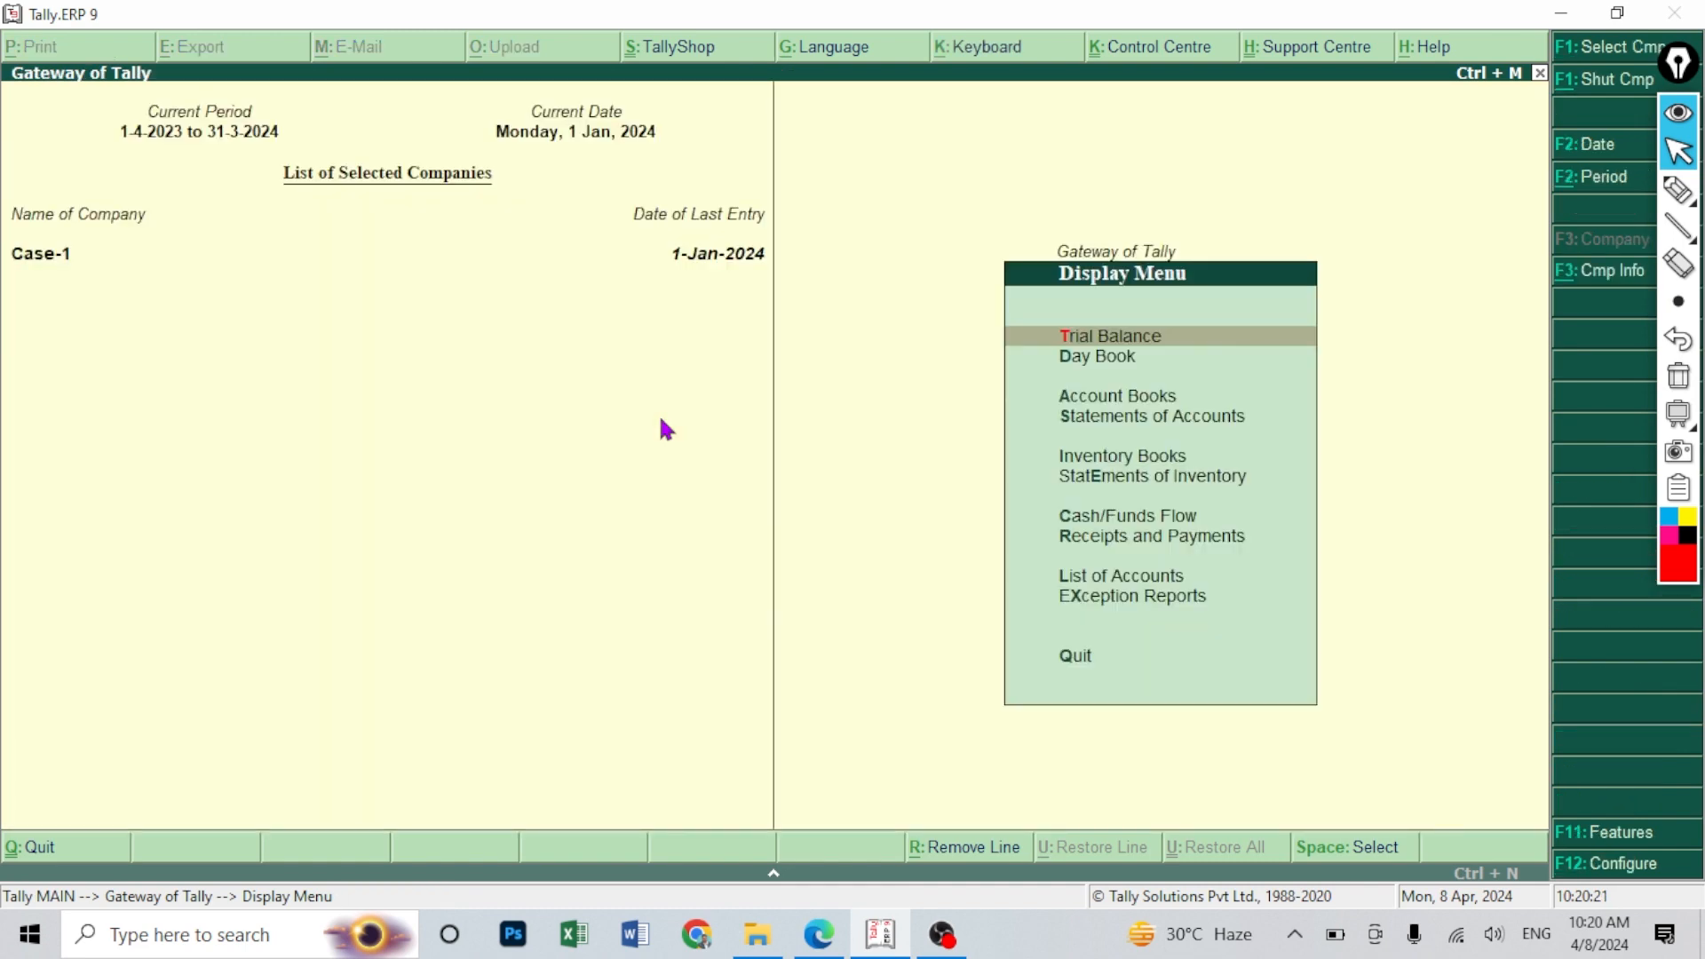
{"action": "key", "text": "Down"}
{"action": "key", "text": "Return"}
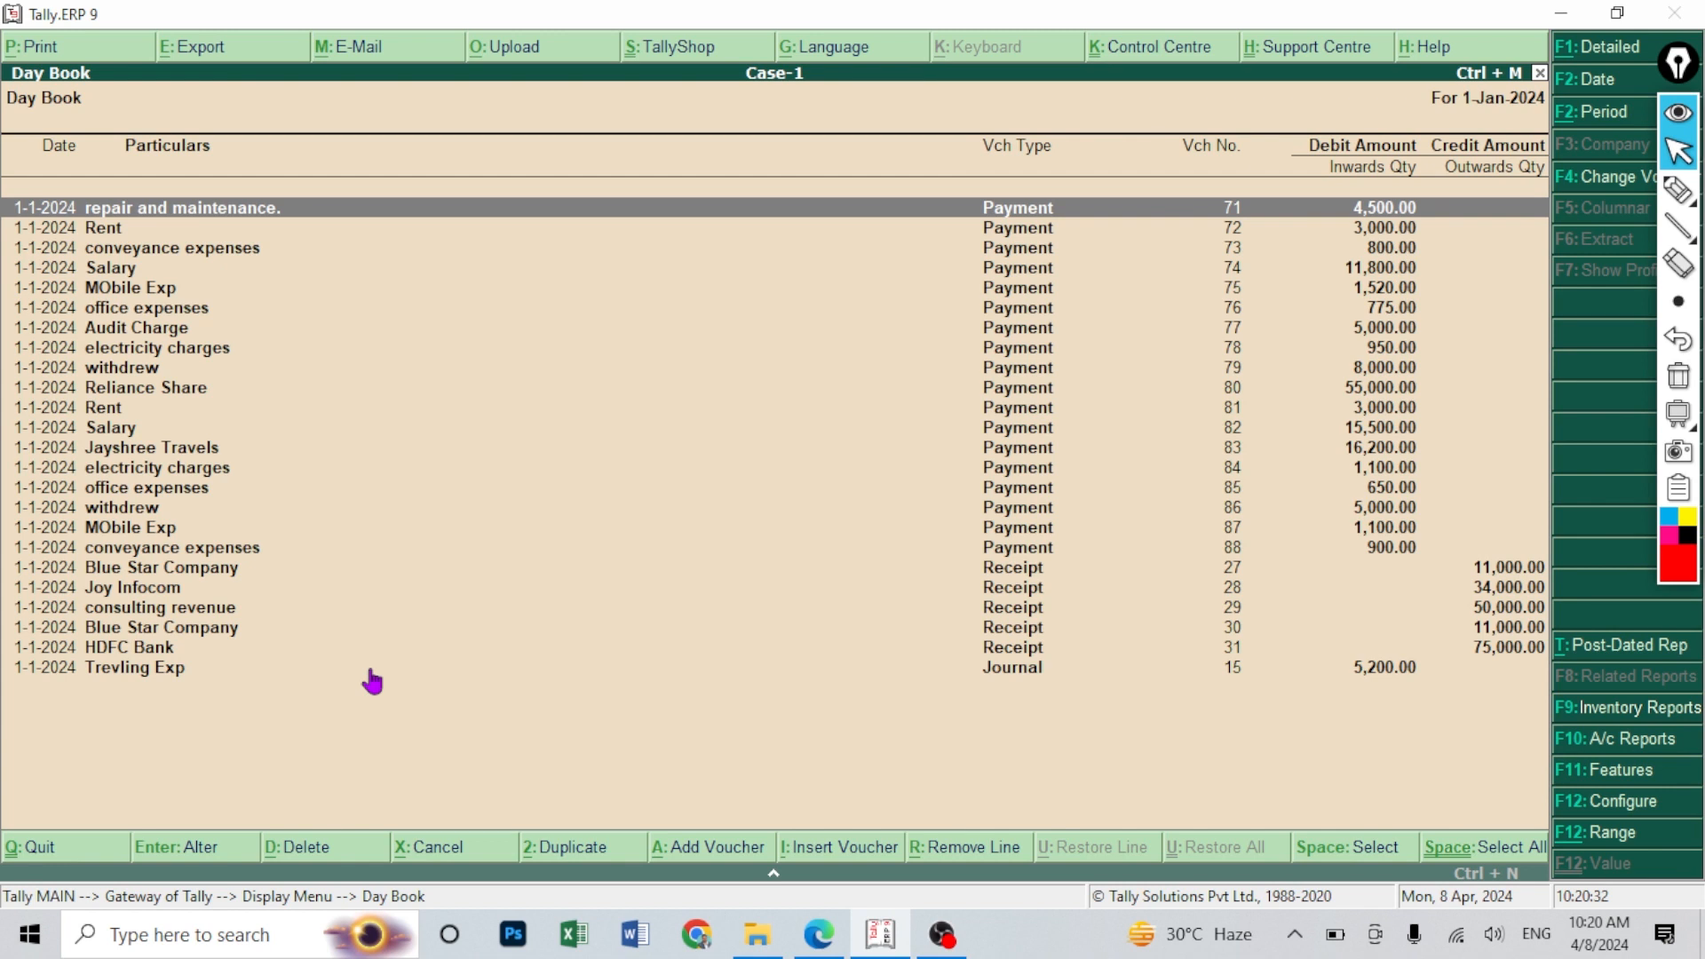
{"action": "key", "text": "Down"}
{"action": "key", "text": "Up"}
{"action": "key", "text": "Down"}
{"action": "key", "text": "Up"}
{"action": "key", "text": "Down"}
{"action": "key", "text": "Down"}
{"action": "key", "text": "Down"}
{"action": "key", "text": "Down"}
{"action": "key", "text": "Down"}
{"action": "key", "text": "Down"}
{"action": "key", "text": "Down"}
{"action": "key", "text": "Down"}
{"action": "key", "text": "Down"}
{"action": "key", "text": "Down"}
{"action": "key", "text": "Down"}
{"action": "key", "text": "Down"}
{"action": "key", "text": "Down"}
{"action": "key", "text": "Down"}
{"action": "key", "text": "Down"}
{"action": "key", "text": "Down"}
{"action": "key", "text": "Down"}
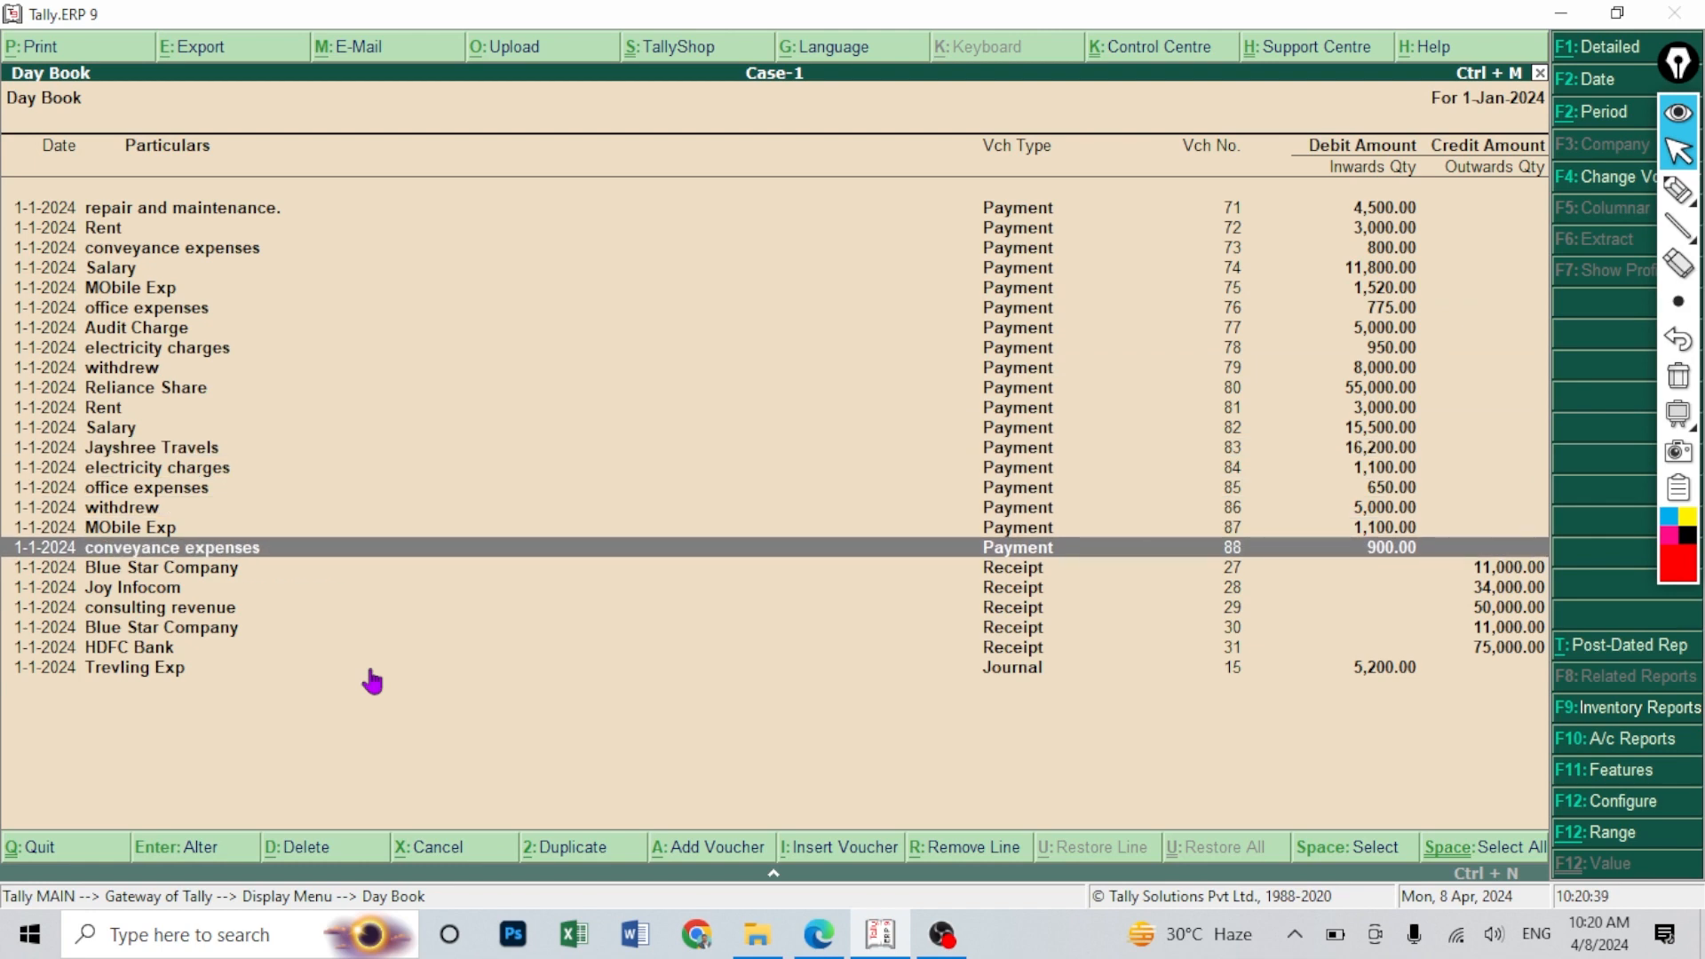
- Reopen Tally's Trial Balance and review the Day Book and Trial Balance pages of the exercise PDF
{"action": "key", "text": "Escape"}
{"action": "key", "text": "Up"}
{"action": "key", "text": "Return"}
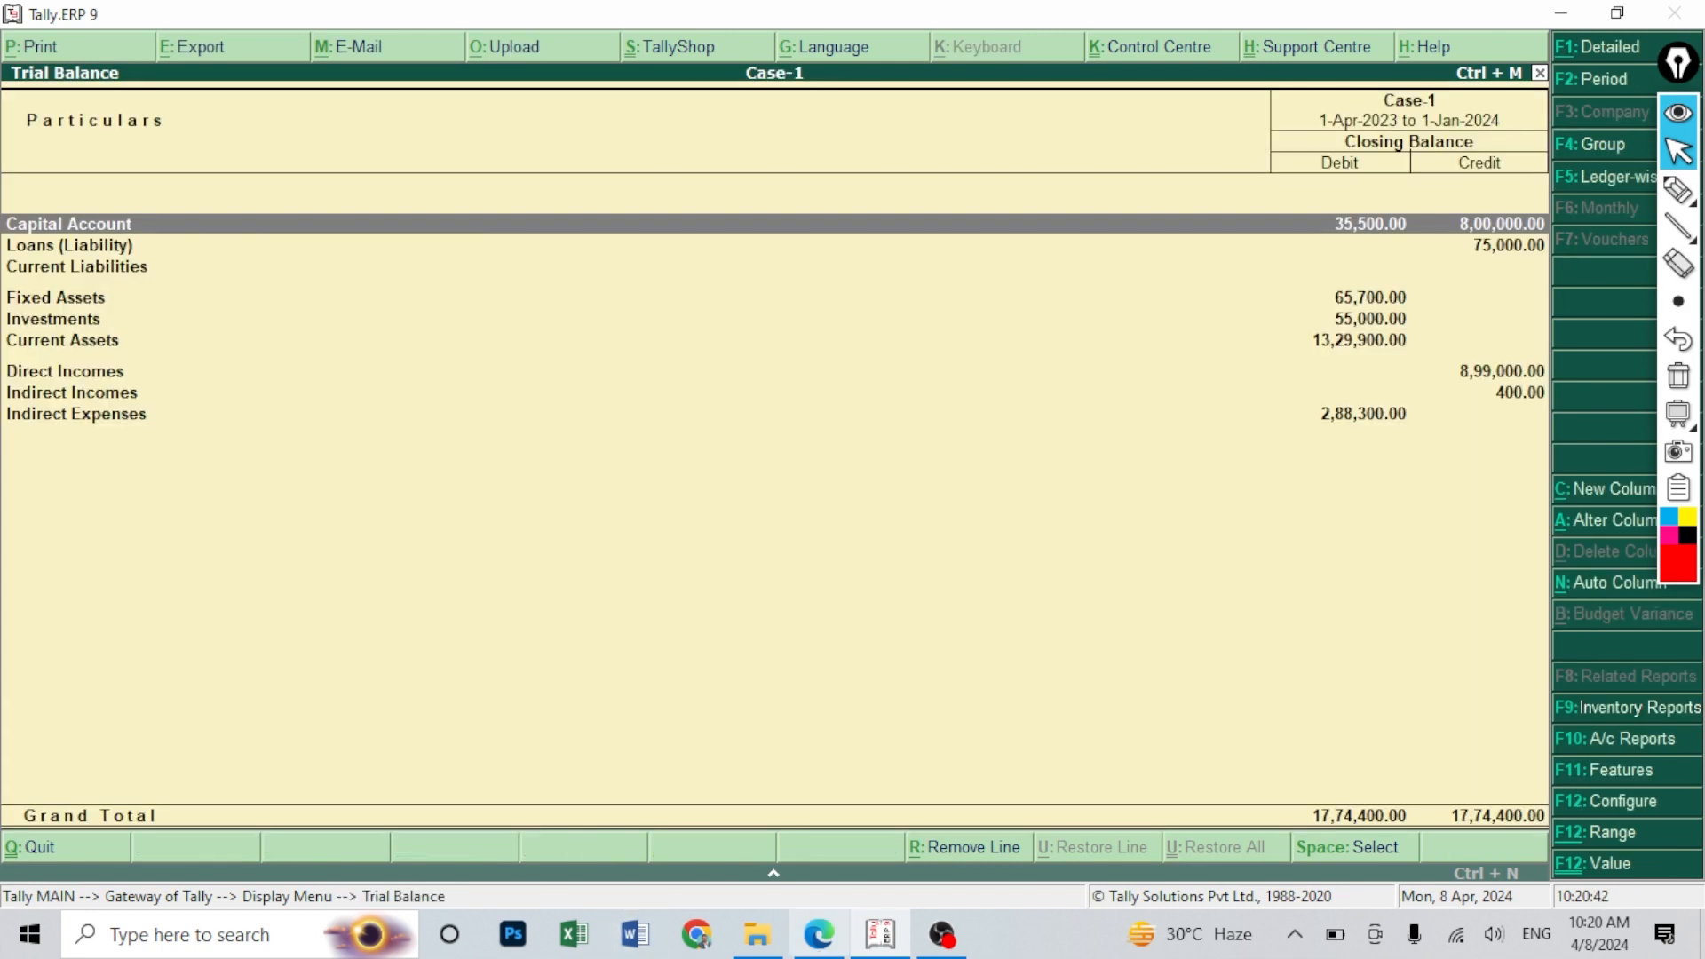
{"action": "left_click", "coordinate": [819, 934]}
{"action": "scroll", "coordinate": [711, 558], "scroll_direction": "up", "scroll_amount": 20}
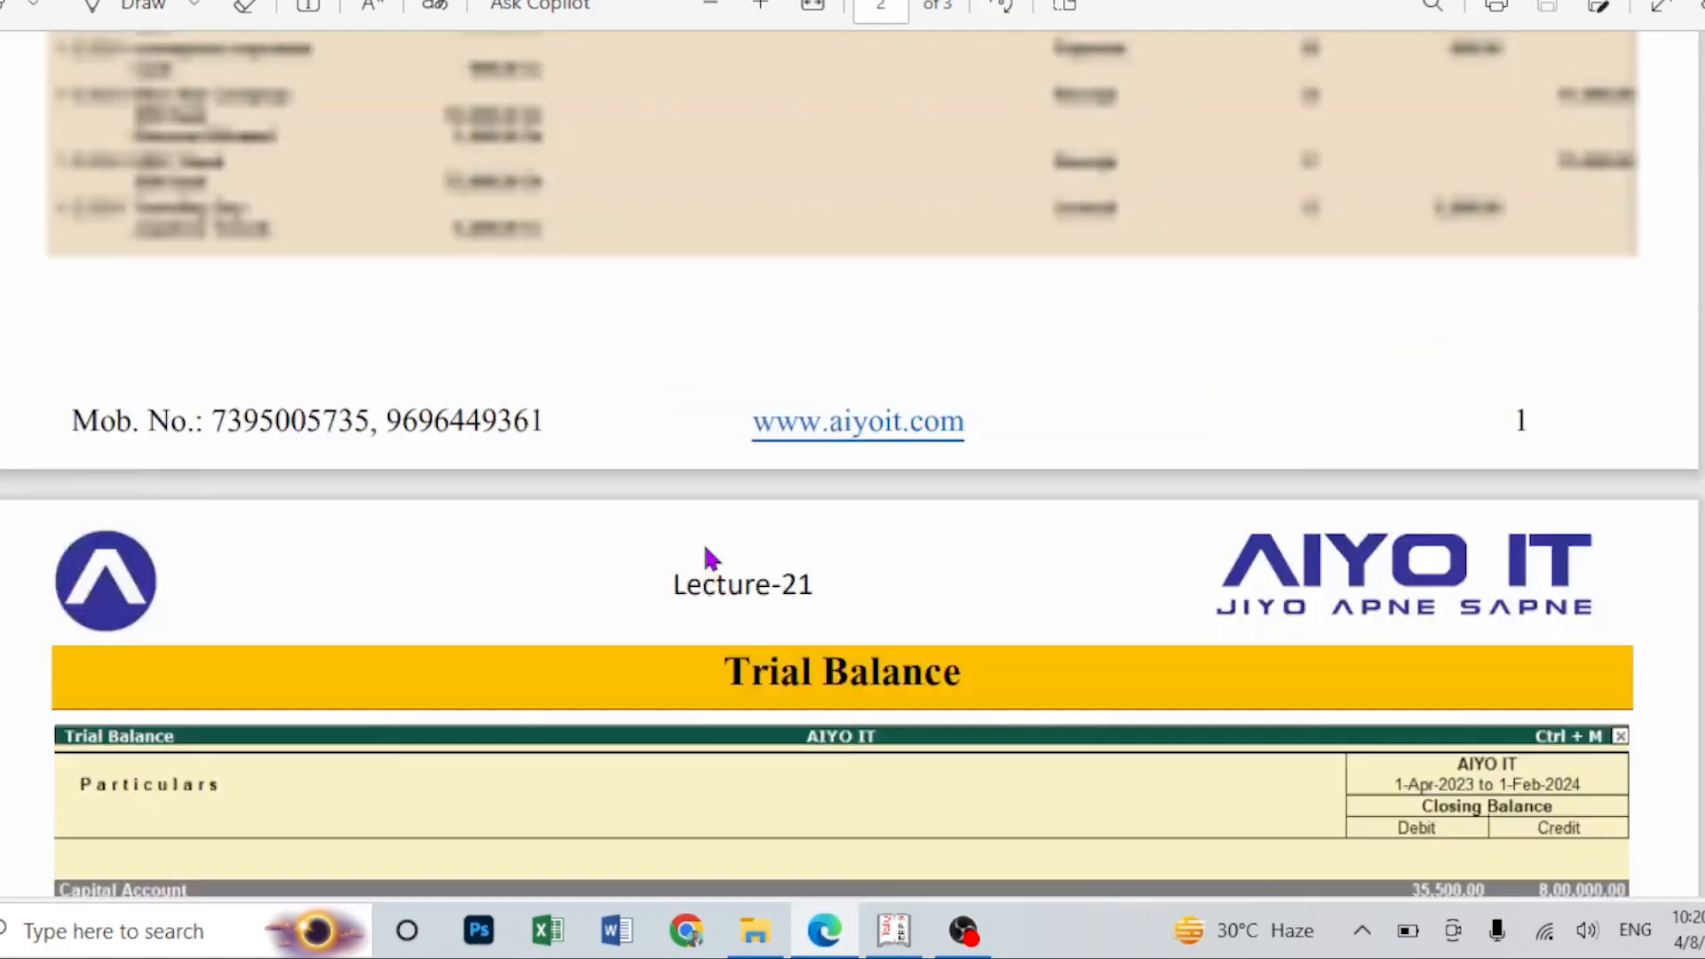
{"action": "scroll", "coordinate": [533, 393], "scroll_direction": "down", "scroll_amount": 20}
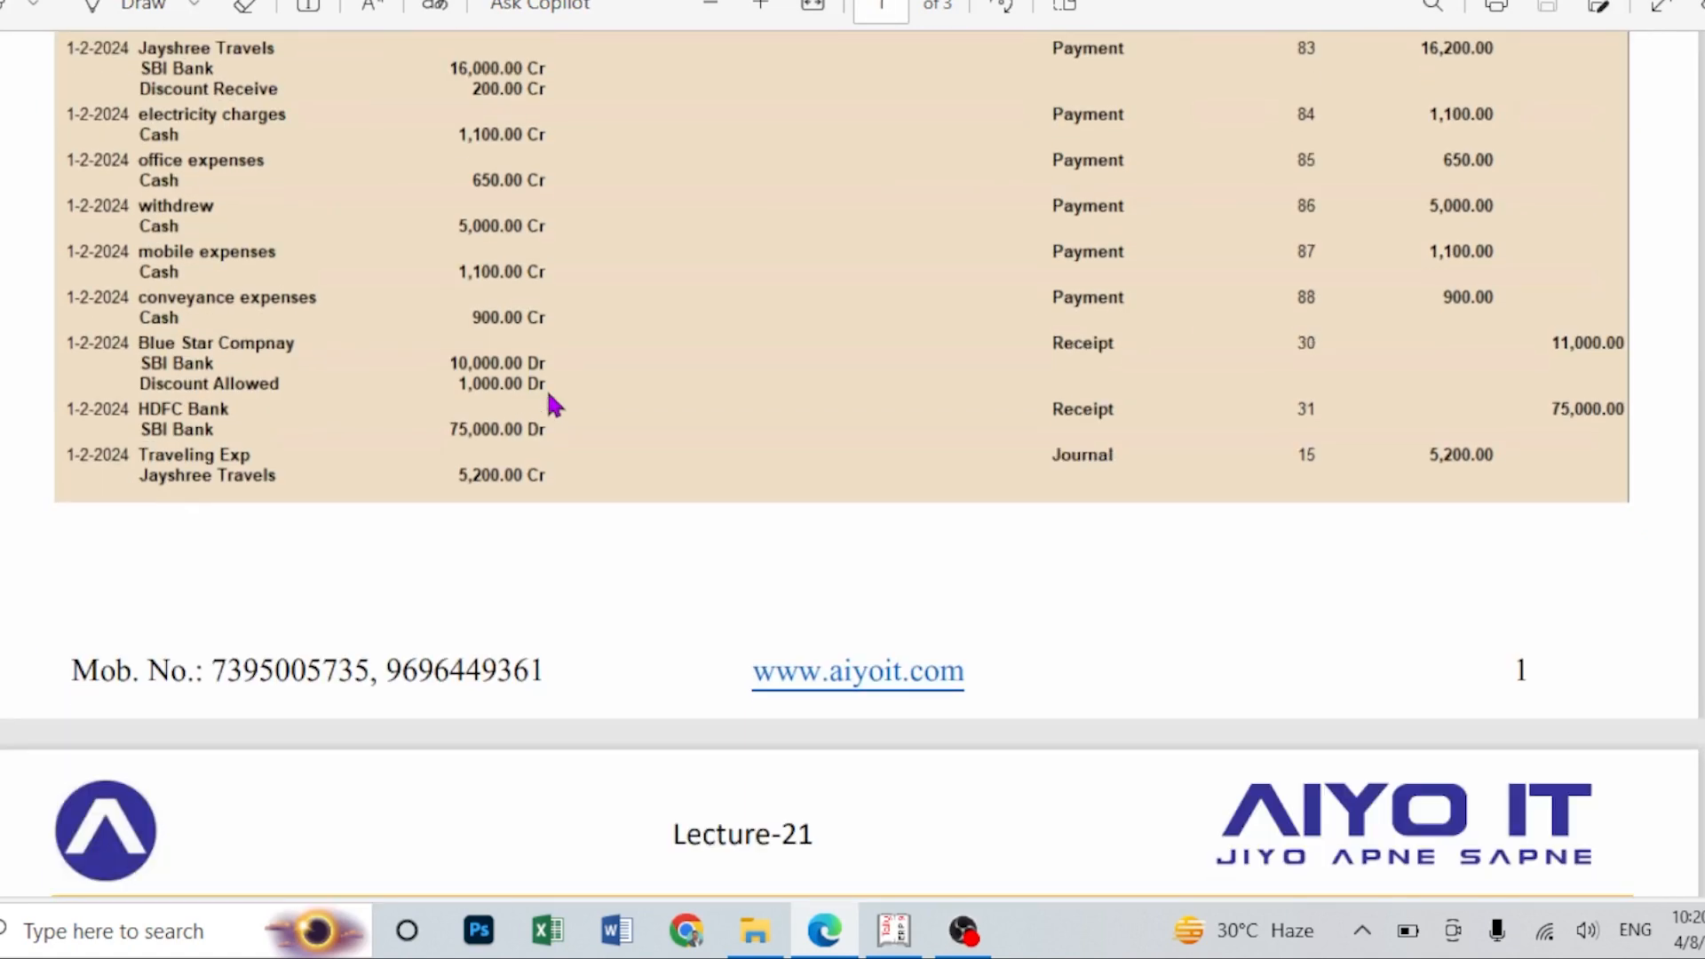
{"action": "scroll", "coordinate": [1264, 478], "scroll_direction": "down", "scroll_amount": 5}
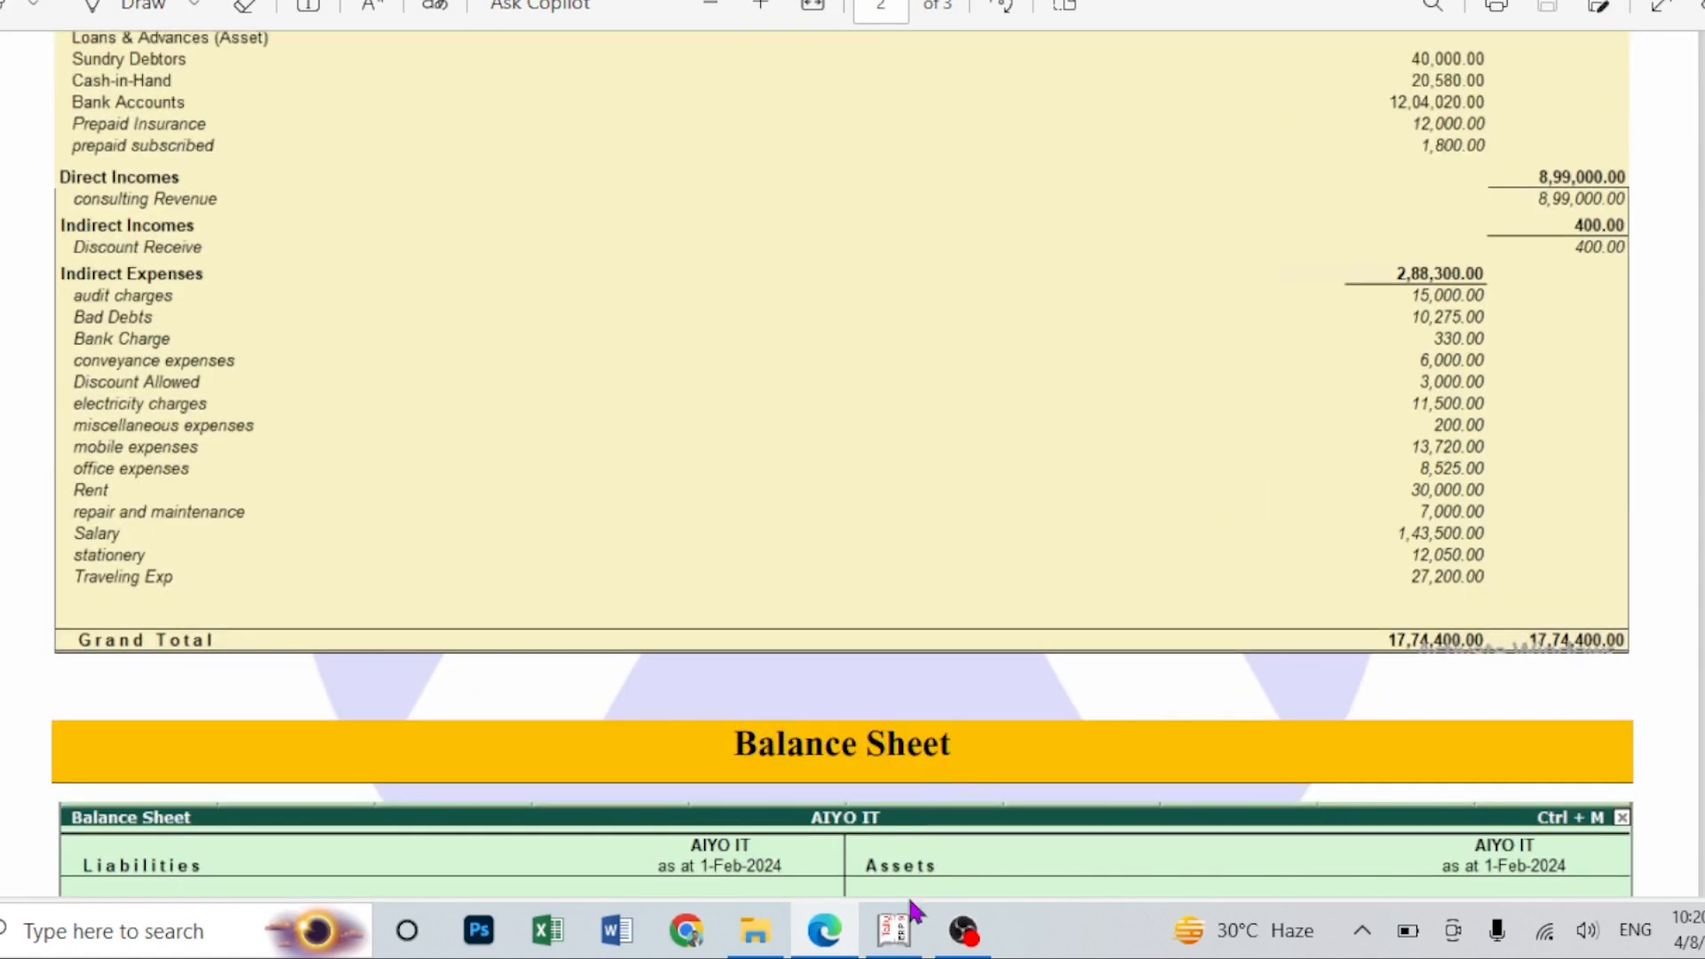
- Expand Tally's Trial Balance to the detailed view and go through all its groups and ledgers
{"action": "left_click", "coordinate": [893, 929]}
{"action": "key", "text": "alt+F1"}
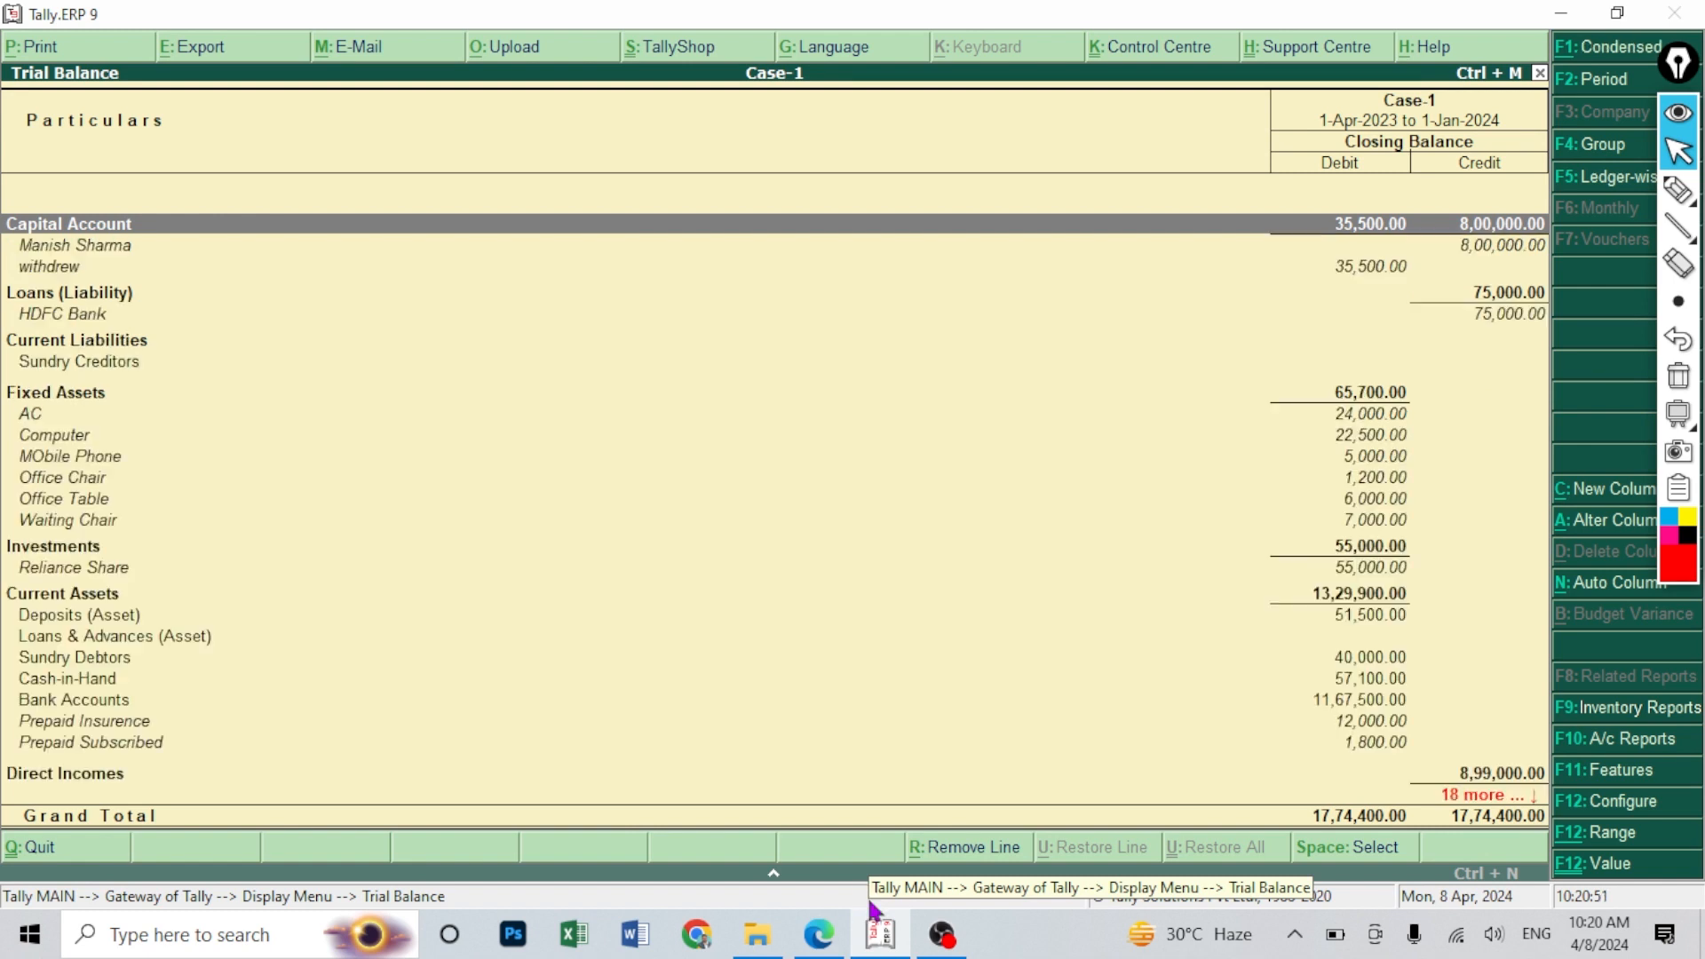
{"action": "key", "text": "Down"}
{"action": "key", "text": "Down"}
{"action": "key", "text": "Down"}
{"action": "key", "text": "Down"}
{"action": "key", "text": "Down"}
{"action": "key", "text": "Down"}
{"action": "key", "text": "Down"}
{"action": "key", "text": "Down"}
{"action": "key", "text": "Down"}
{"action": "key", "text": "Down"}
{"action": "key", "text": "Down"}
{"action": "key", "text": "Down"}
{"action": "key", "text": "Down"}
{"action": "key", "text": "Down"}
{"action": "key", "text": "Down"}
{"action": "key", "text": "Down"}
{"action": "key", "text": "Down"}
{"action": "key", "text": "Down"}
{"action": "key", "text": "Down"}
{"action": "key", "text": "Down"}
{"action": "key", "text": "Up"}
{"action": "key", "text": "Up"}
{"action": "key", "text": "Up"}
{"action": "key", "text": "Up"}
{"action": "key", "text": "Up"}
{"action": "key", "text": "Up"}
{"action": "key", "text": "Up"}
{"action": "key", "text": "Up"}
{"action": "key", "text": "Up"}
{"action": "key", "text": "Up"}
{"action": "key", "text": "Down"}
{"action": "key", "text": "Up"}
{"action": "key", "text": "Down"}
{"action": "key", "text": "Up"}
{"action": "key", "text": "Down"}
{"action": "key", "text": "Down"}
{"action": "key", "text": "Down"}
{"action": "key", "text": "Down"}
{"action": "key", "text": "Down"}
{"action": "key", "text": "Down"}
{"action": "key", "text": "Down"}
{"action": "key", "text": "Down"}
{"action": "key", "text": "Down"}
{"action": "key", "text": "Down"}
{"action": "key", "text": "Down"}
{"action": "key", "text": "Down"}
{"action": "key", "text": "Down"}
{"action": "key", "text": "Down"}
{"action": "key", "text": "Down"}
{"action": "key", "text": "Down"}
{"action": "key", "text": "Down"}
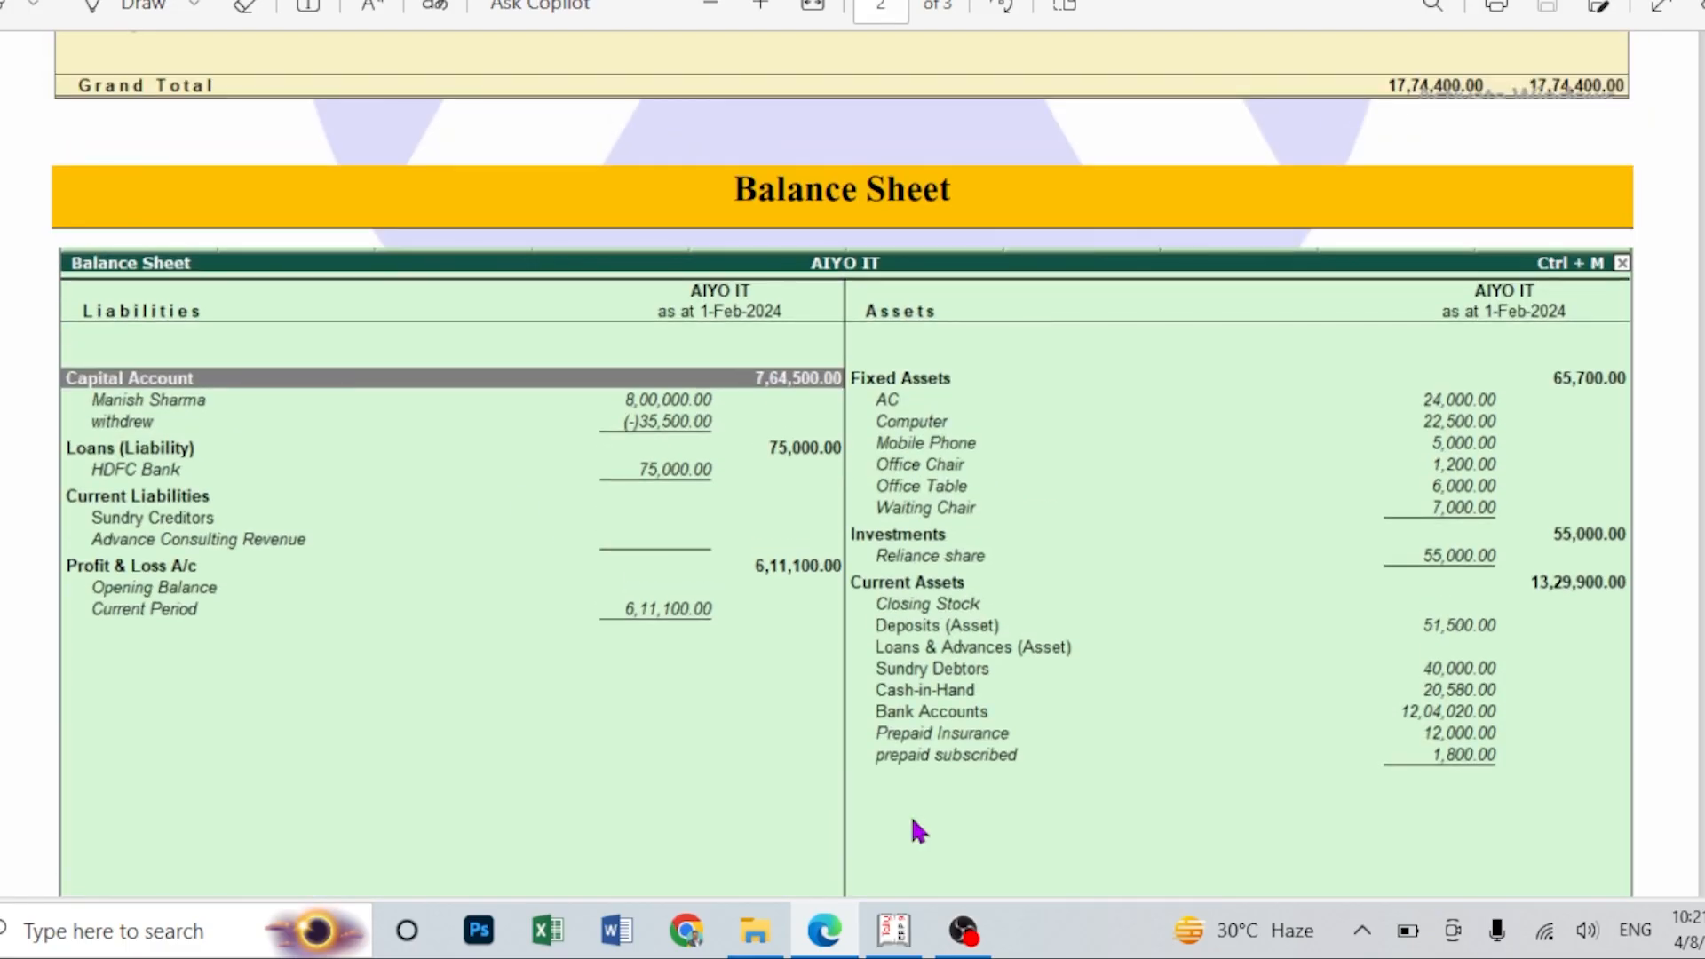
- Open Tally's Balance Sheet in detailed view to compare it with the PDF's Balance Sheet, and close the report
{"action": "left_click", "coordinate": [893, 930]}
{"action": "key", "text": "Escape"}
{"action": "key", "text": "Escape"}
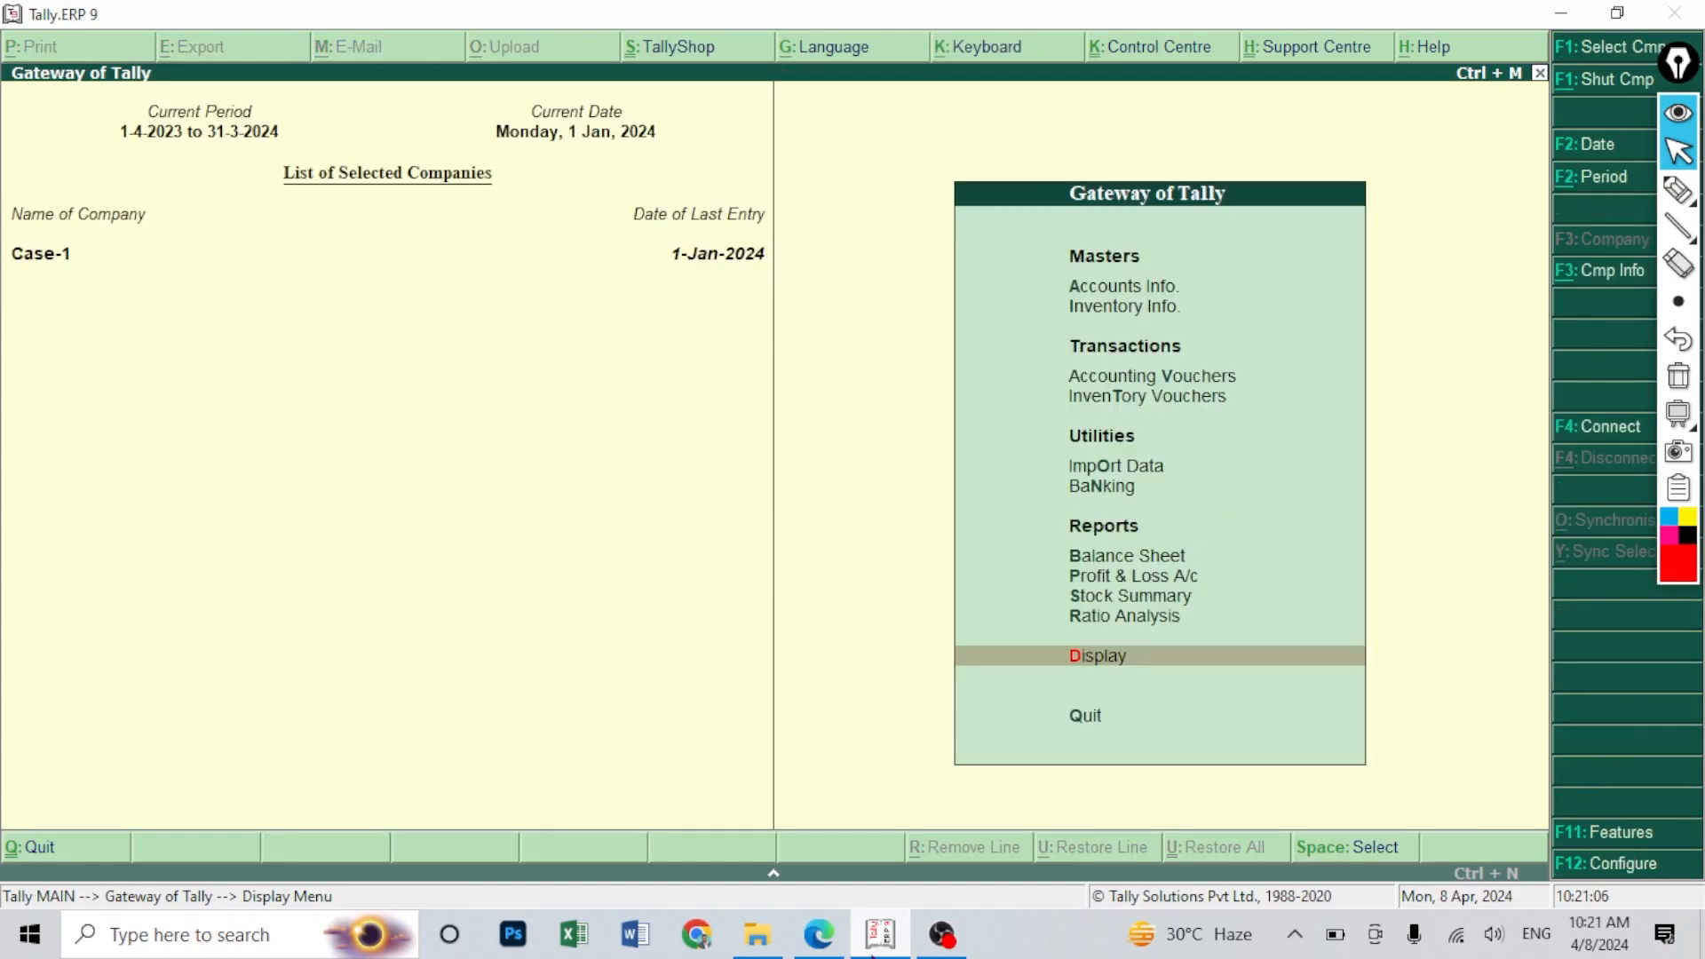
{"action": "key", "text": "b"}
{"action": "key", "text": "alt+F1"}
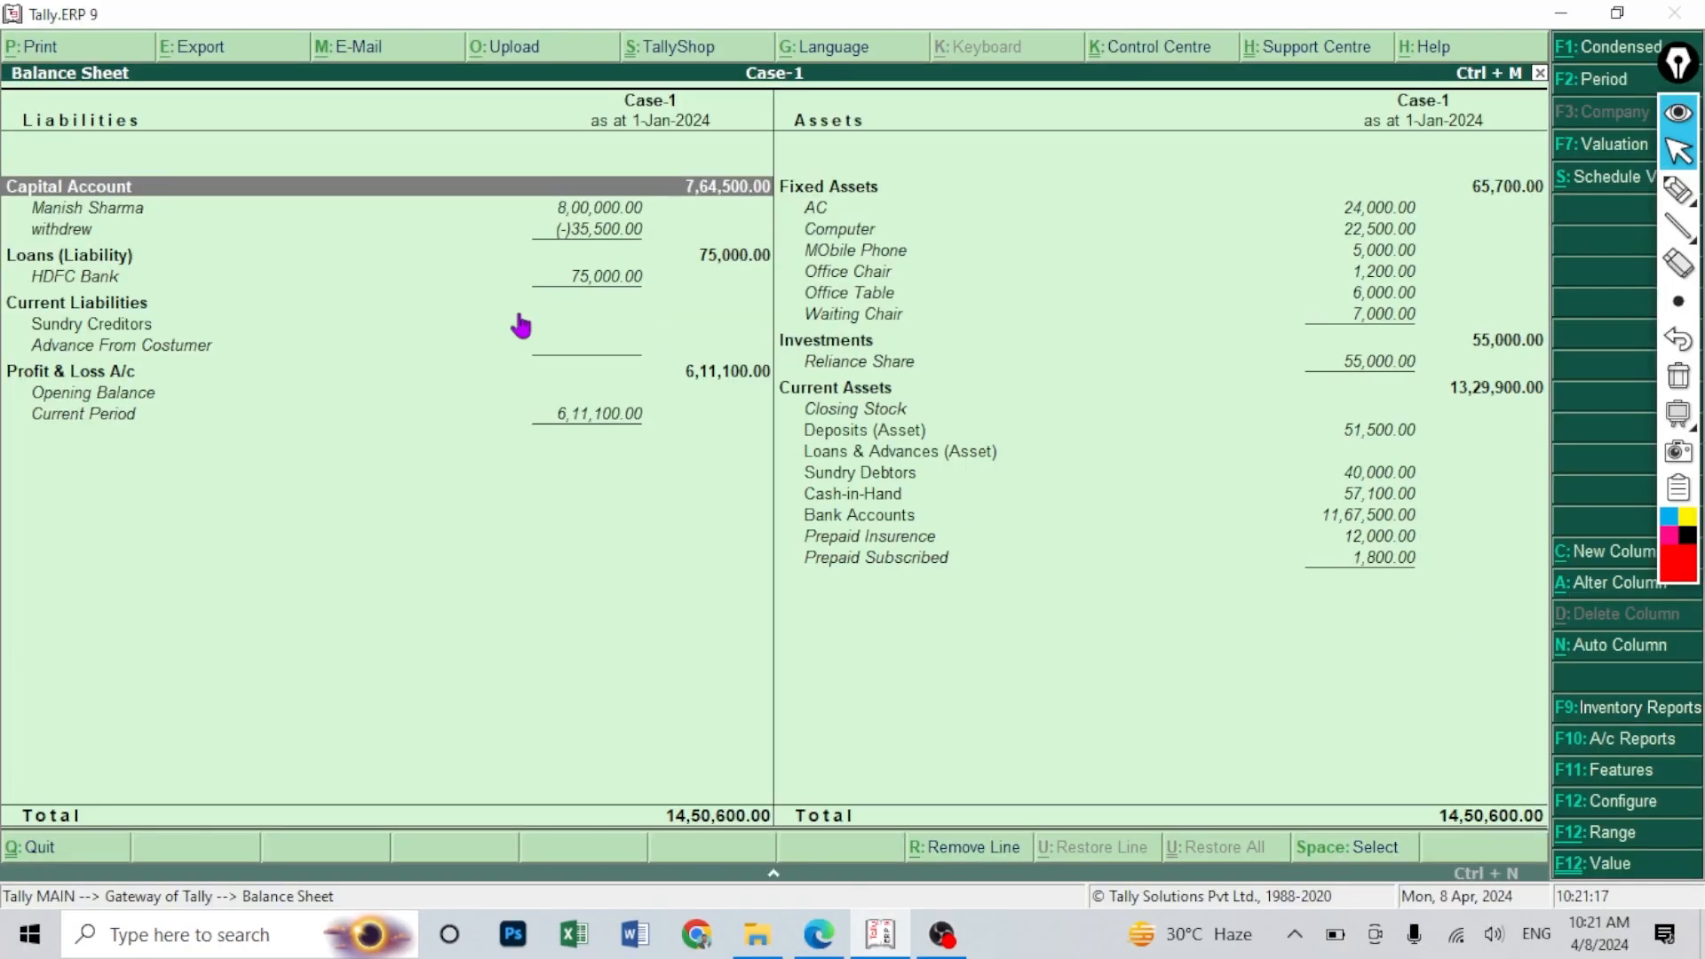
{"action": "key", "text": "Escape"}
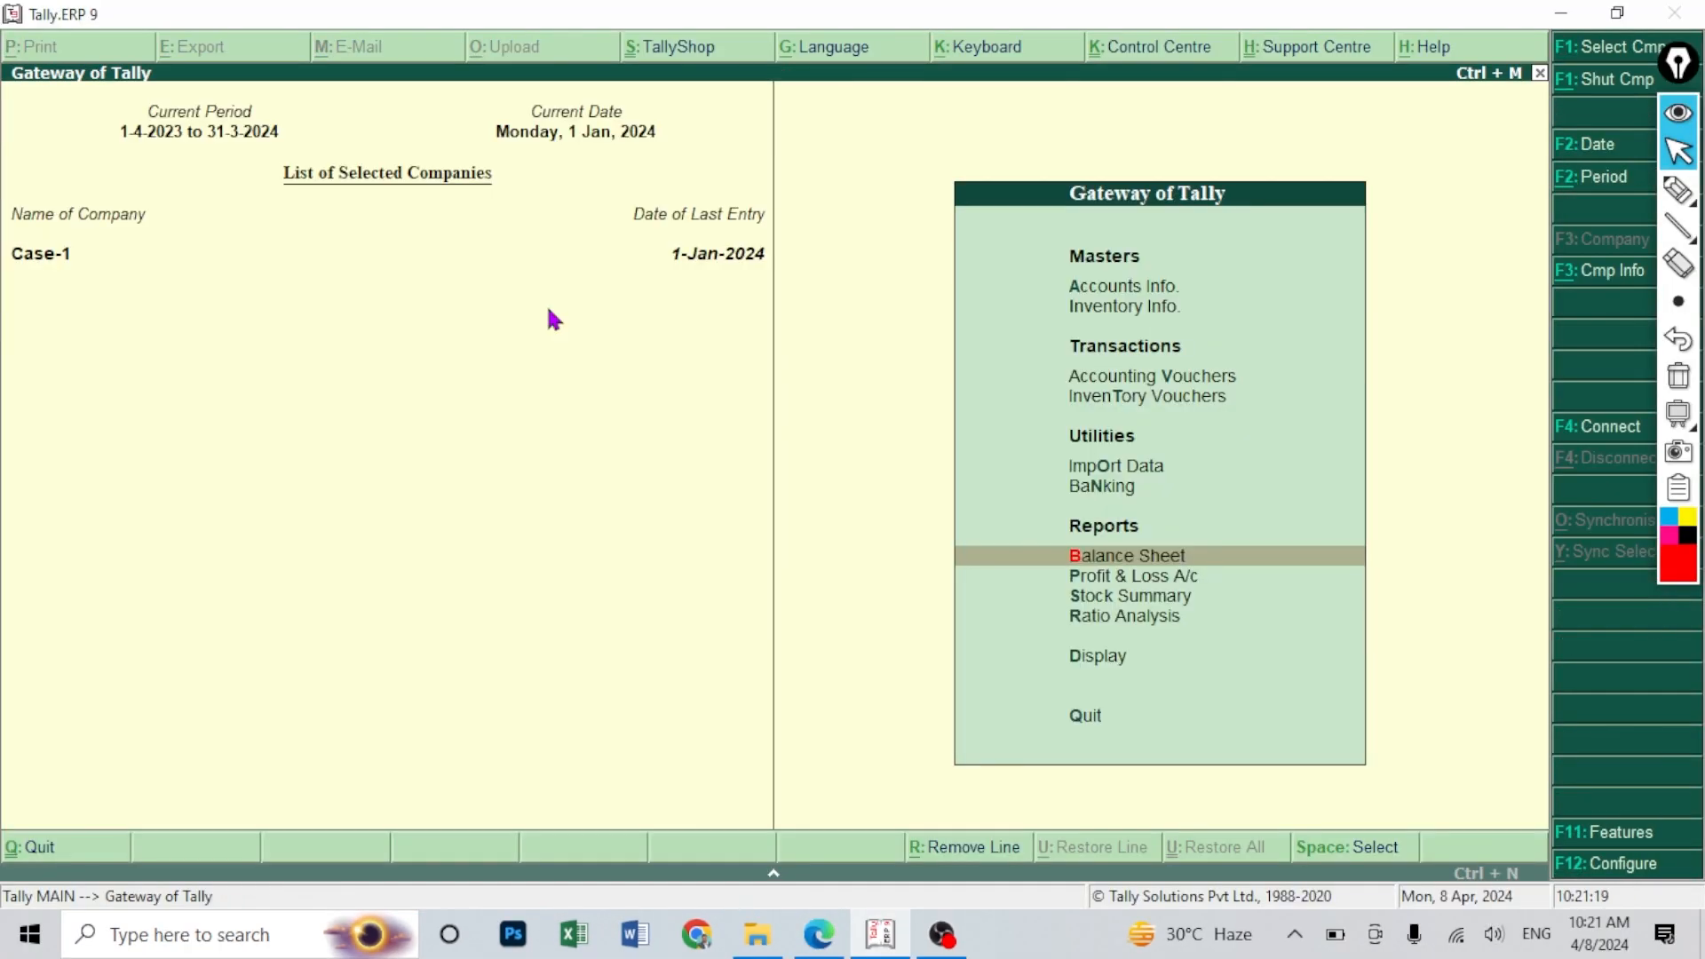
- Open Tally's Profit & Loss A/c for Case-1 and expand it to the detailed view
{"action": "key", "text": "Down"}
{"action": "key", "text": "Return"}
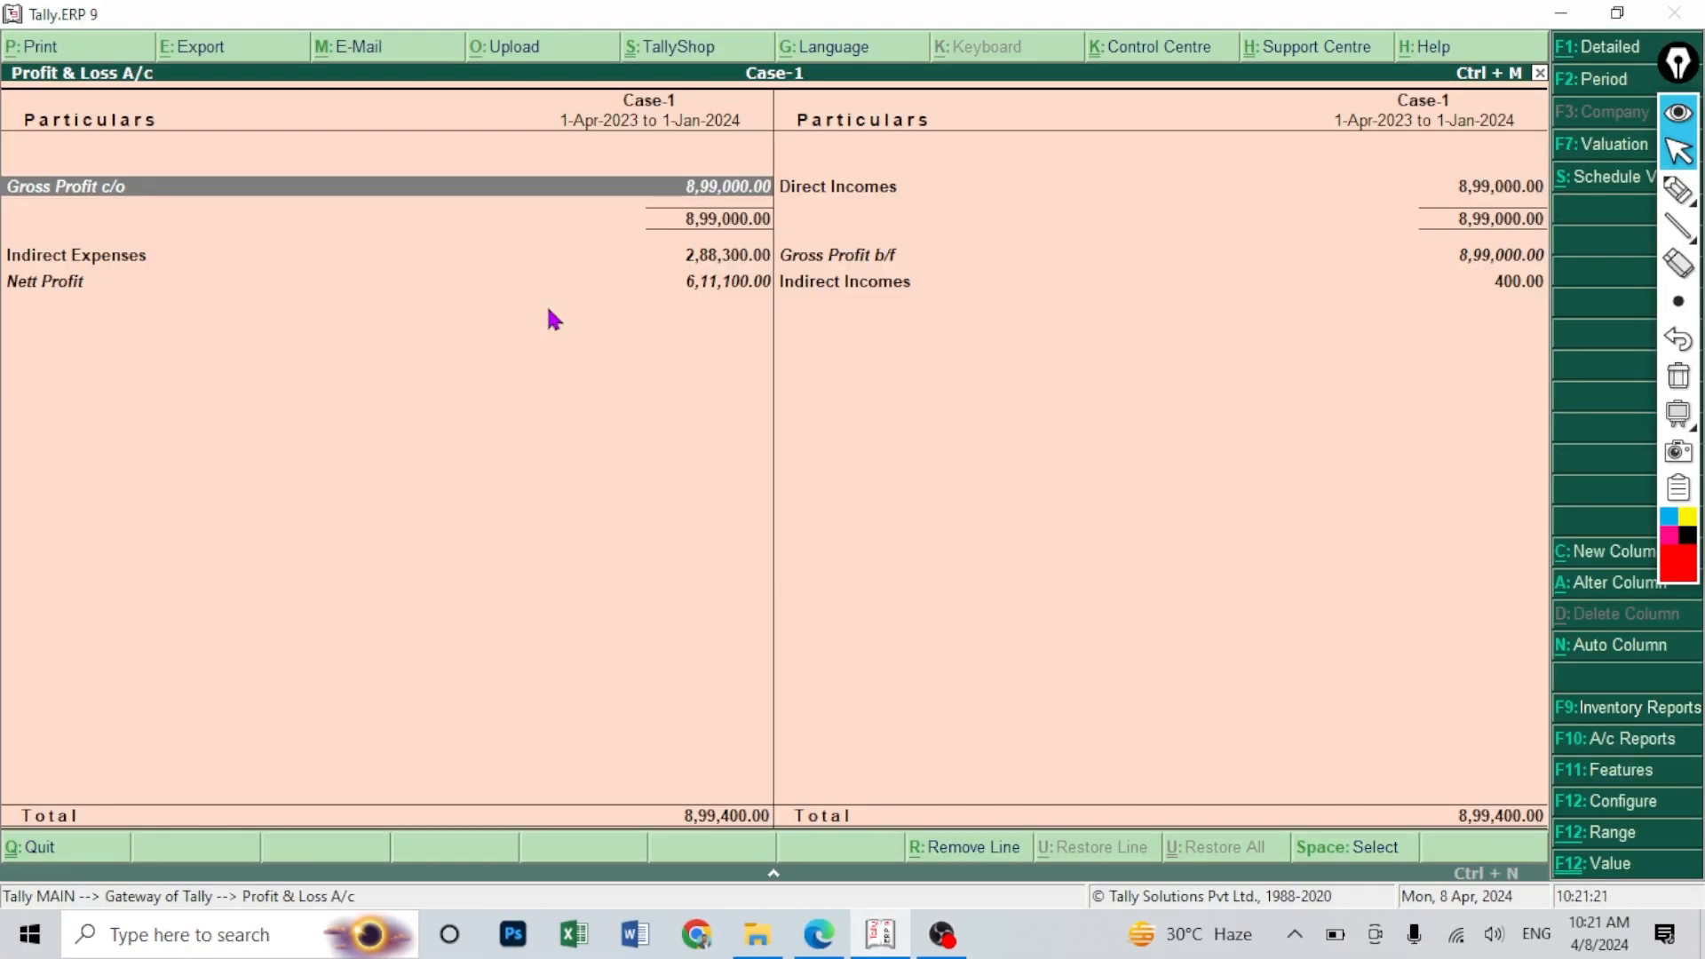
{"action": "key", "text": "alt+F1"}
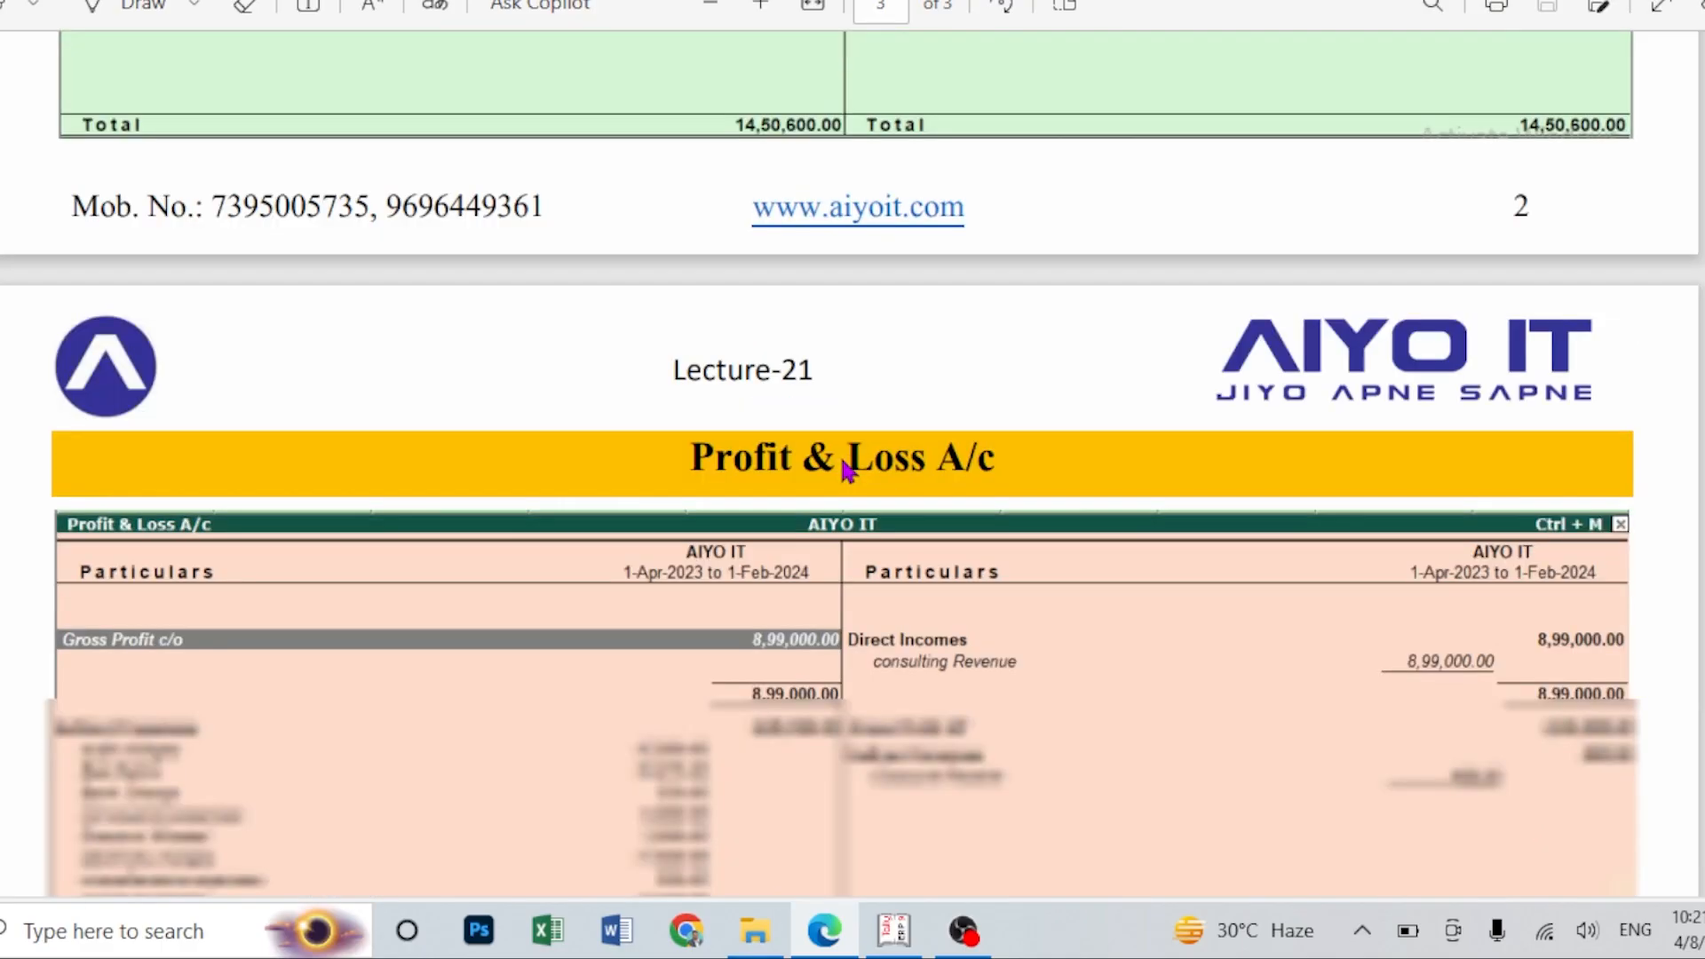
- Review the PDF's Profit & Loss A/c against Tally's report, then close the report and back out of the Gateway of Tally
{"action": "scroll", "coordinate": [769, 399], "scroll_direction": "down", "scroll_amount": 5}
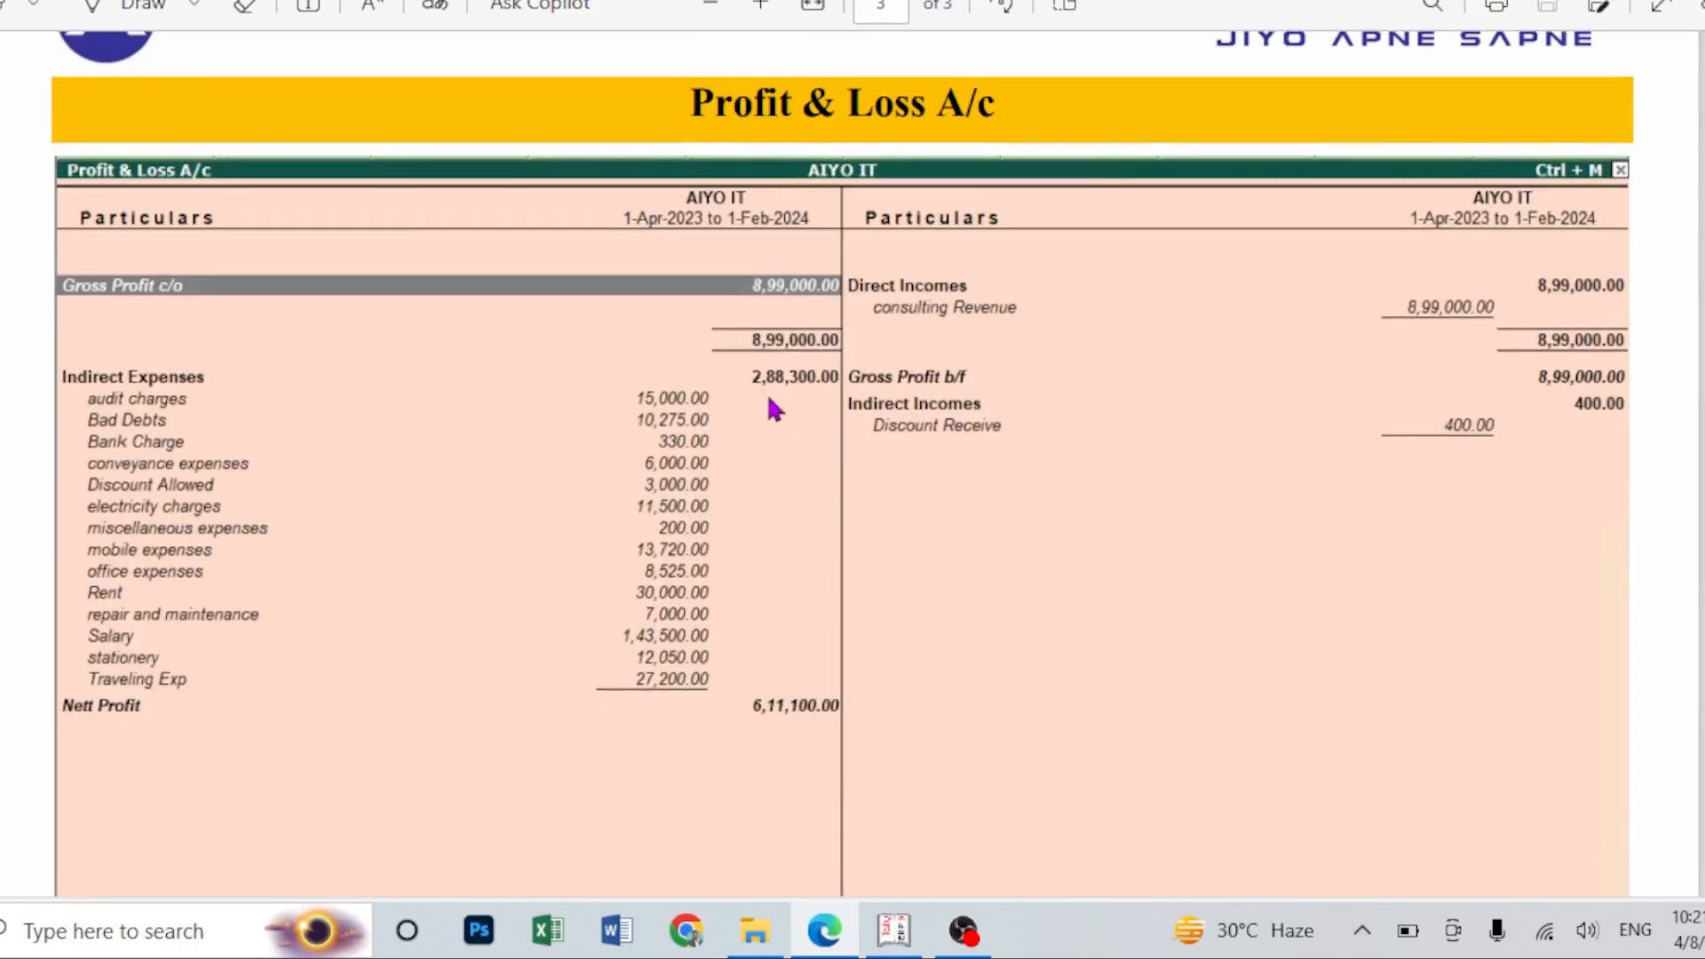
{"action": "scroll", "coordinate": [781, 435], "scroll_direction": "down", "scroll_amount": 3}
{"action": "left_click", "coordinate": [897, 927]}
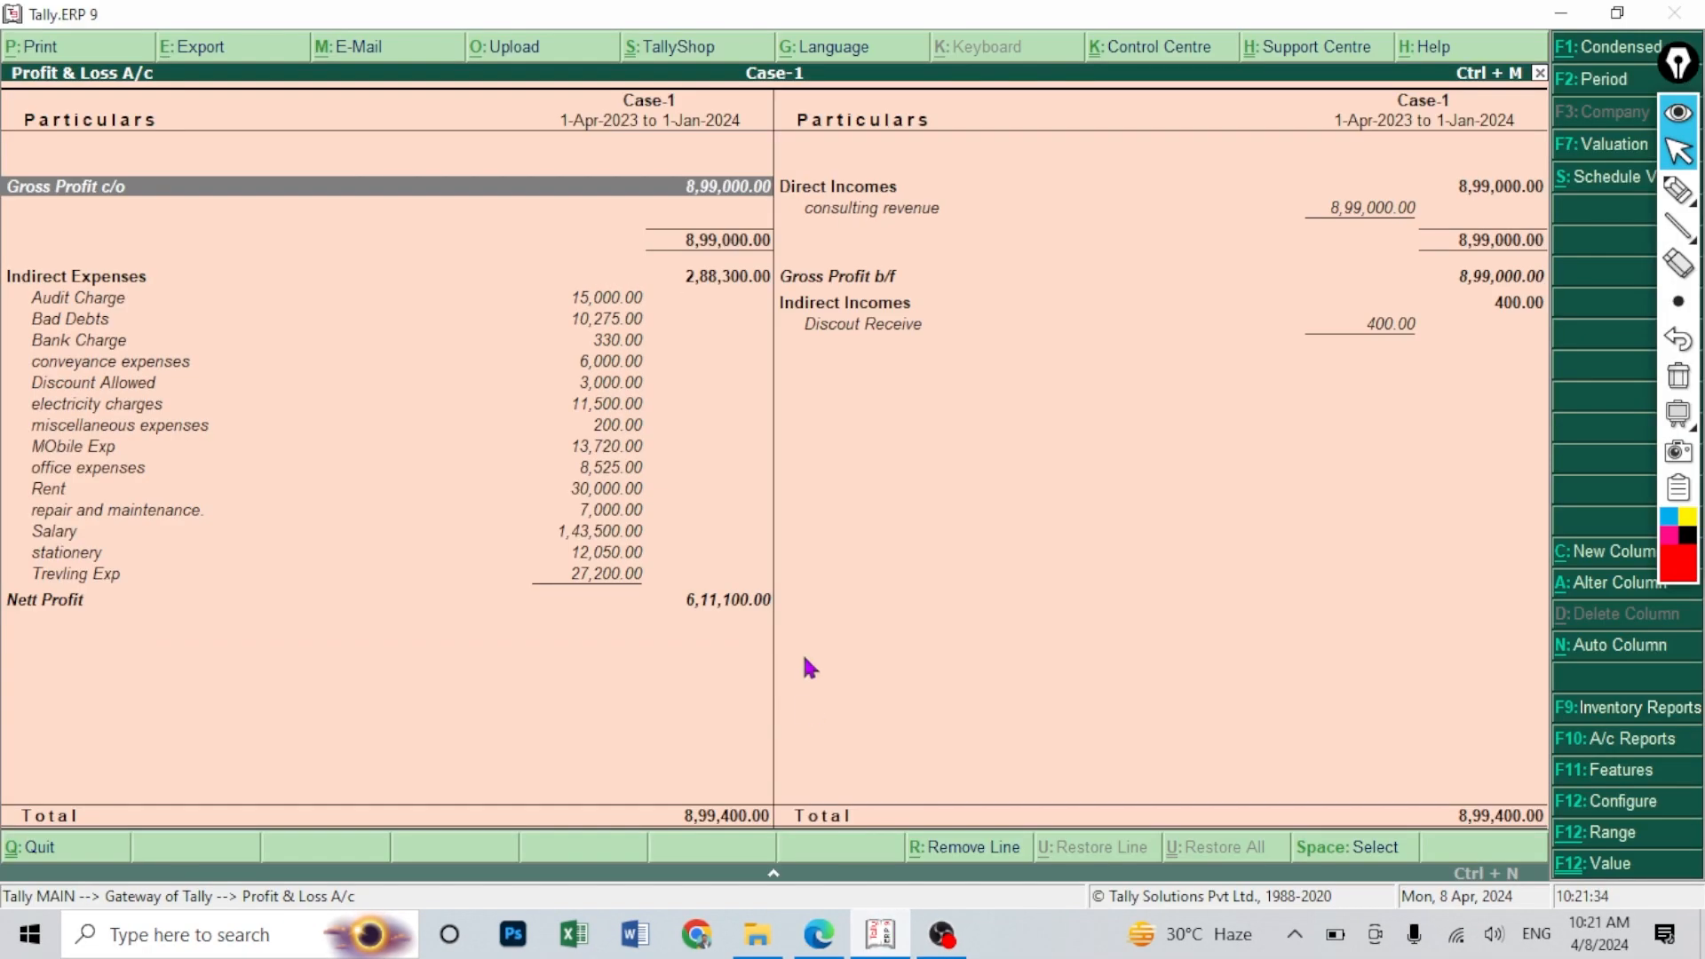
{"action": "key", "text": "Escape"}
{"action": "key", "text": "Escape"}
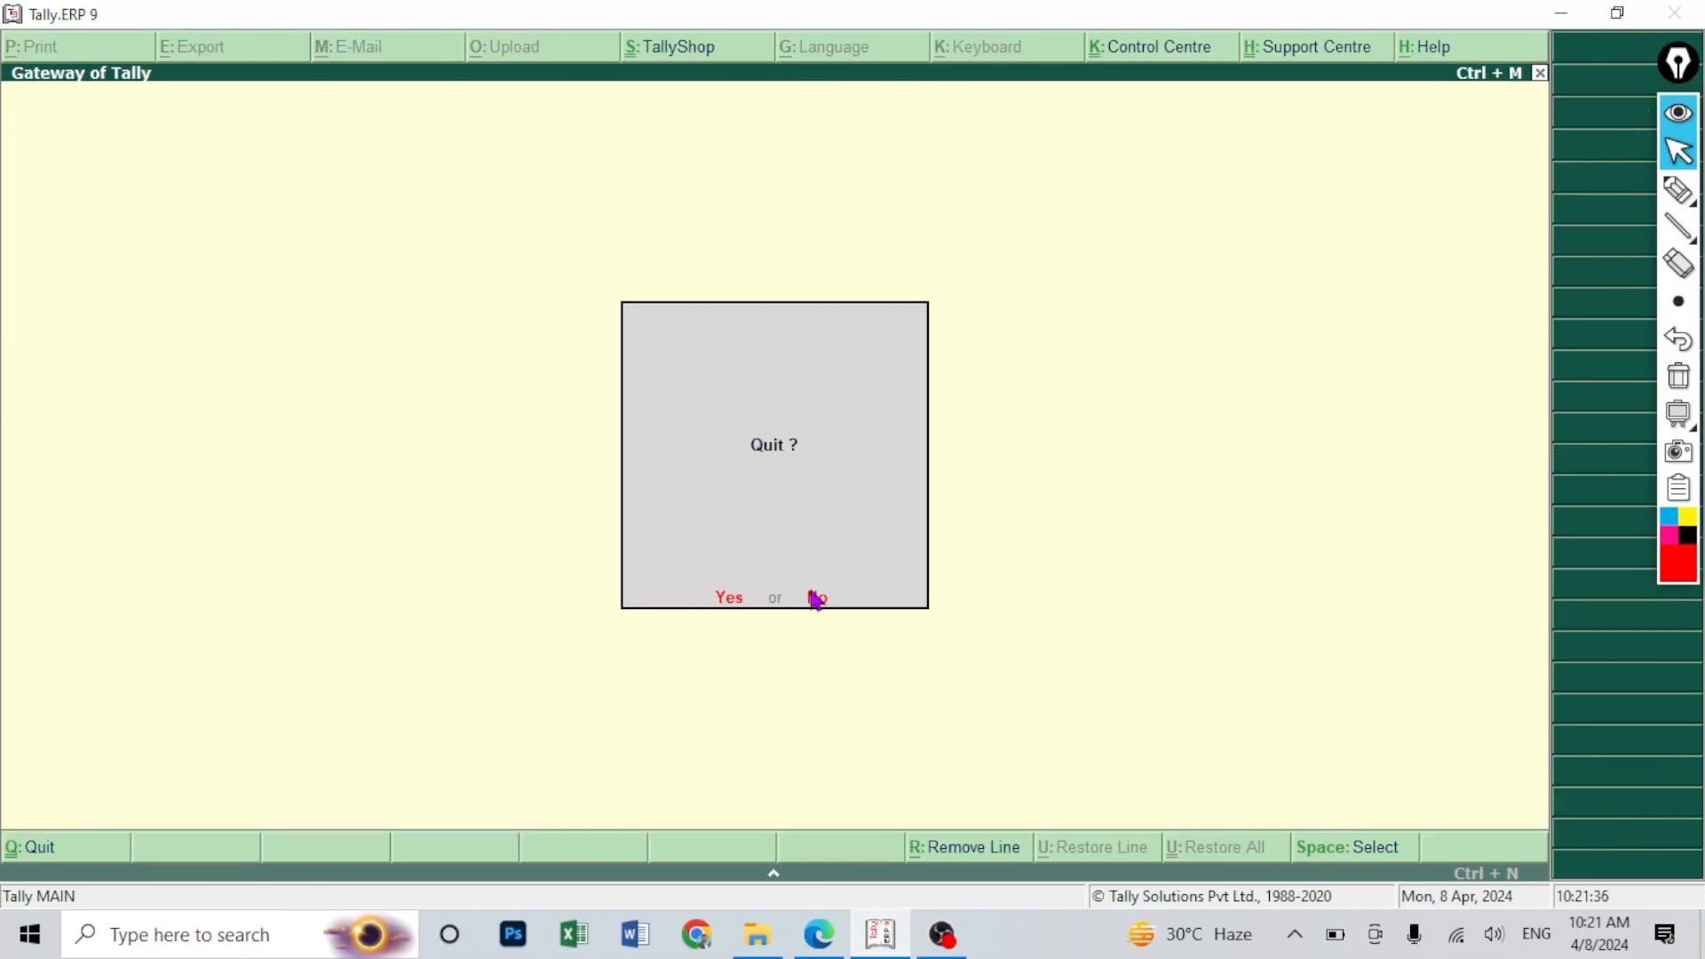